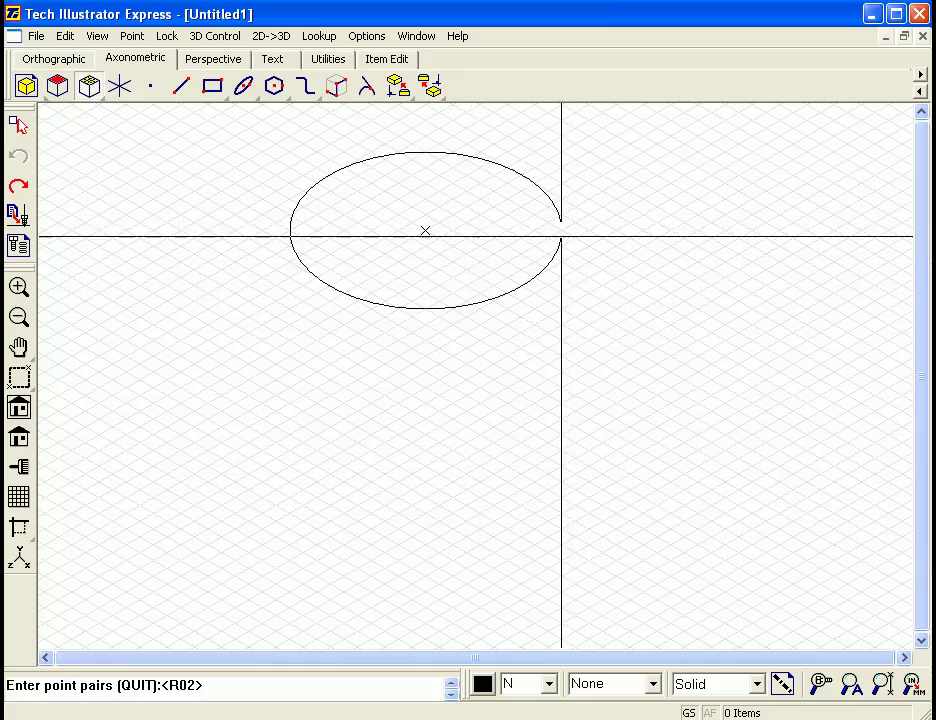
Complete the axonometric ellipse and make one larger and one smaller concentric copy of it around the same centre.
{"action": "left_click", "coordinate": [588, 232]}
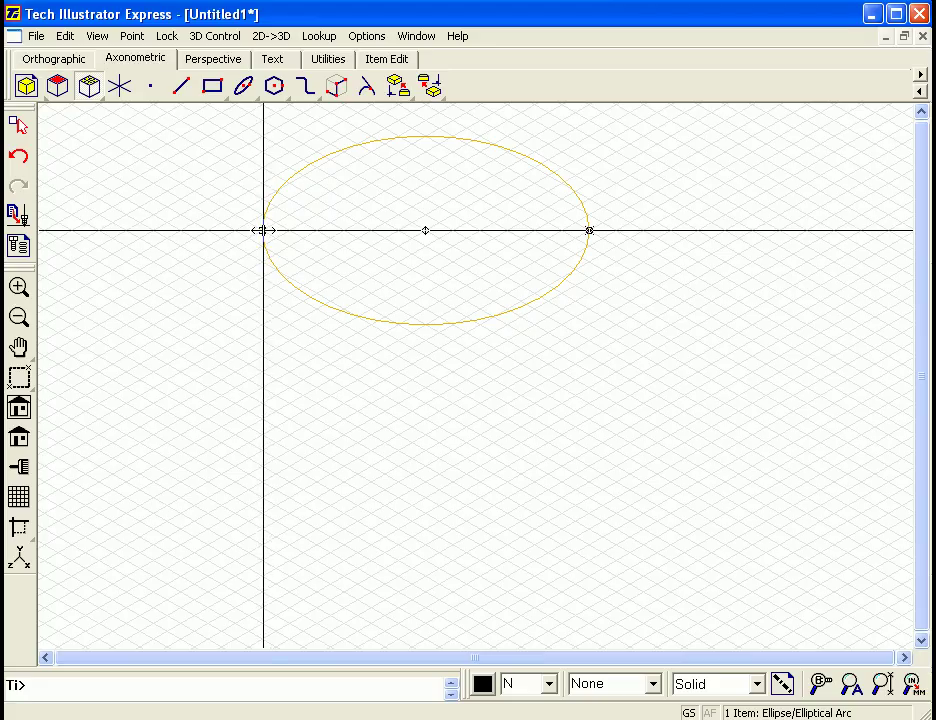
{"action": "mouse_move", "coordinate": [263, 231]}
{"action": "left_mouse_down"}
{"action": "mouse_move", "coordinate": [312, 231]}
{"action": "mouse_move", "coordinate": [212, 231]}
{"action": "left_mouse_up"}
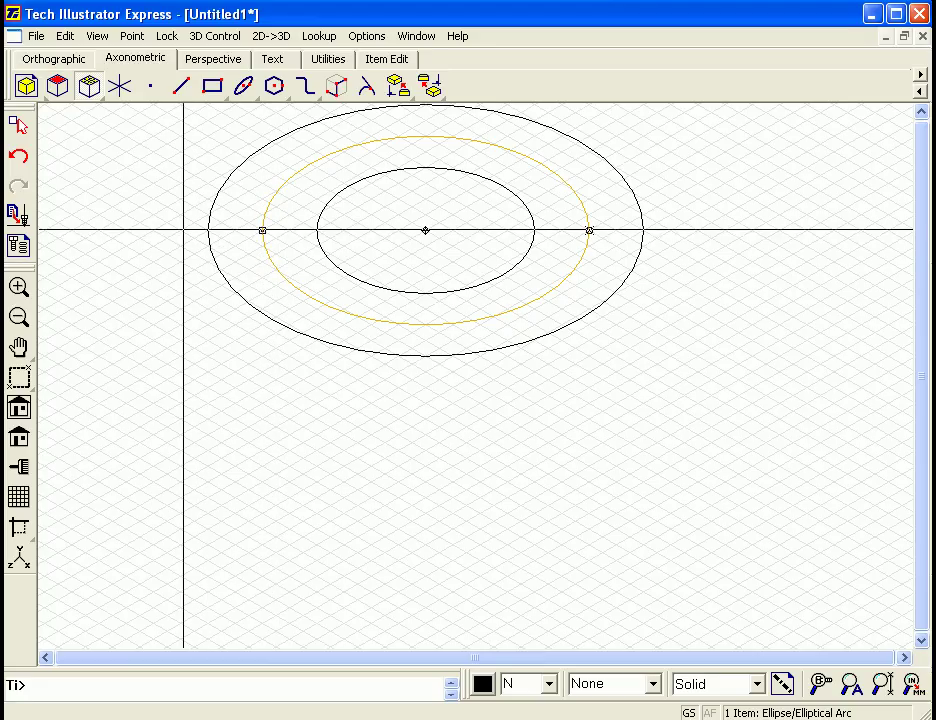
{"action": "left_click_drag", "start_coordinate": [176, 230], "coordinate": [172, 230]}
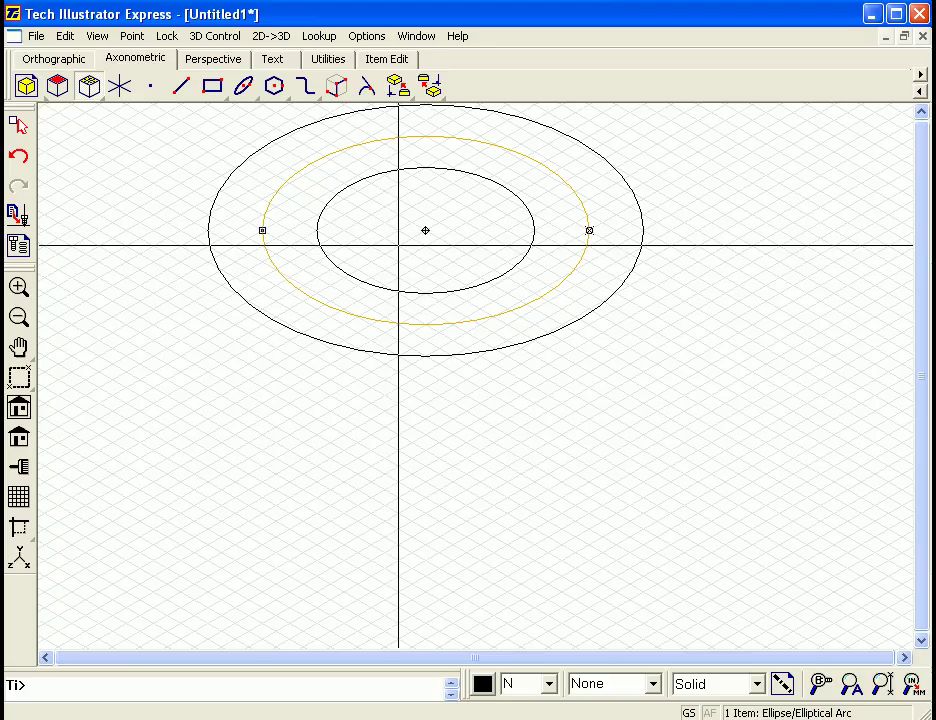
Copy the middle ellipse straight down so the copy lies clear below the largest ellipse.
{"action": "left_click_drag", "start_coordinate": [424, 231], "coordinate": [424, 468]}
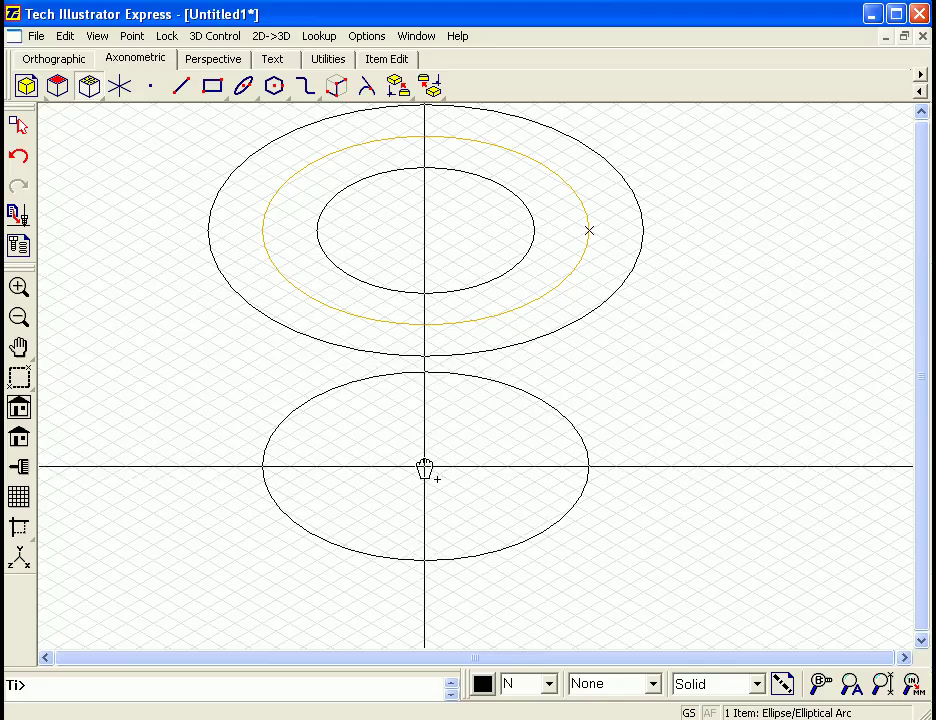
{"action": "left_click_drag", "start_coordinate": [424, 470], "coordinate": [425, 481]}
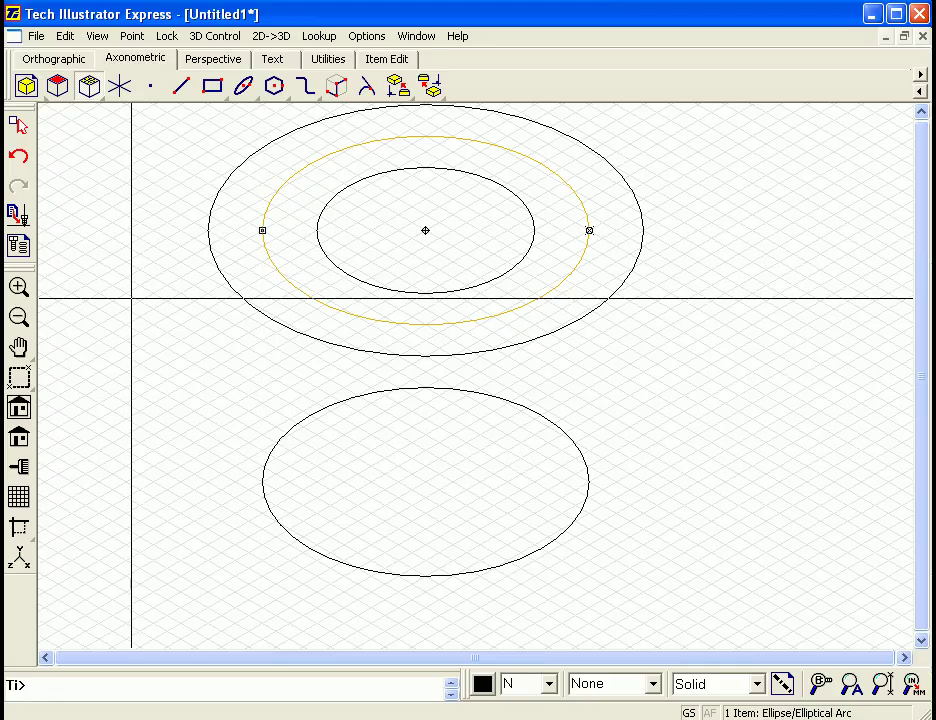
{"action": "key", "text": "Escape"}
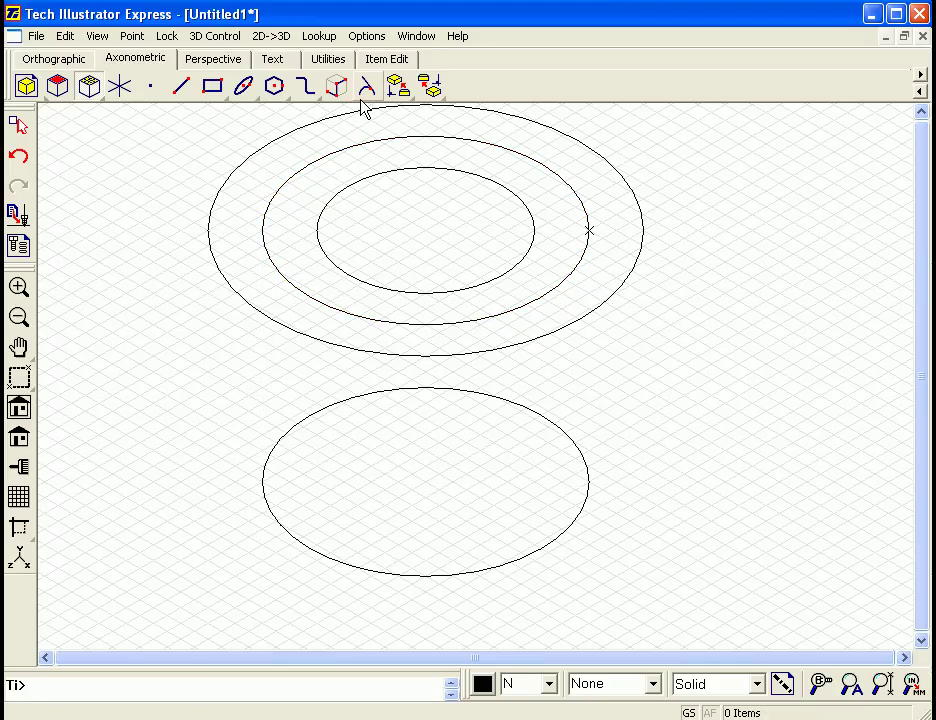
Join the middle ellipse and its lower copy with vertical tangent lines on both sides.
{"action": "left_click", "coordinate": [366, 88]}
{"action": "left_click", "coordinate": [262, 236]}
{"action": "left_click", "coordinate": [262, 478]}
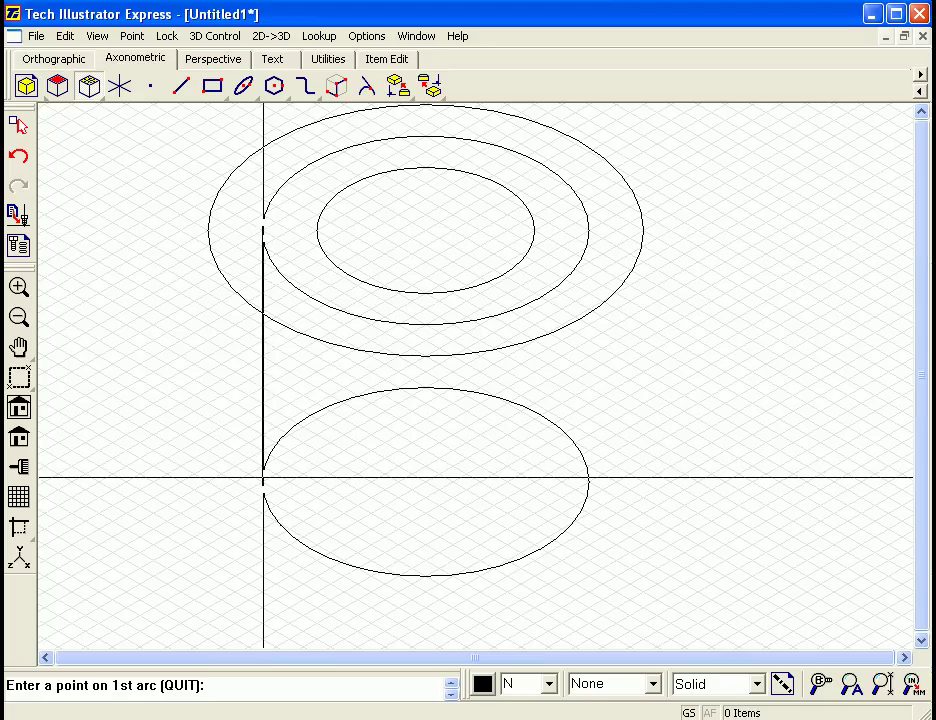
{"action": "left_click", "coordinate": [587, 478]}
{"action": "left_click", "coordinate": [589, 228]}
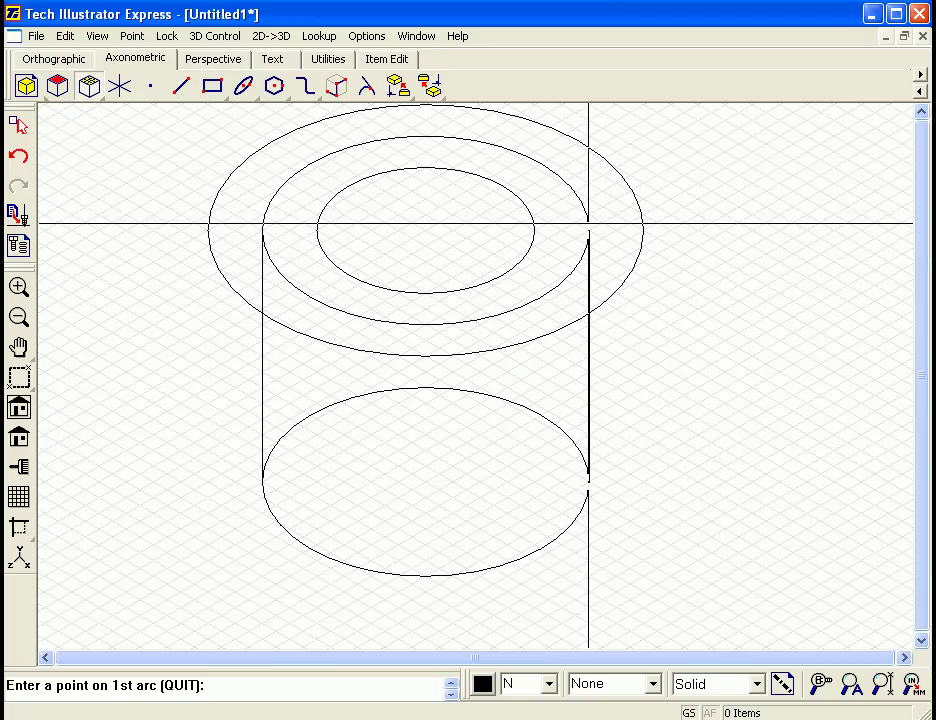
{"action": "key", "text": "Escape"}
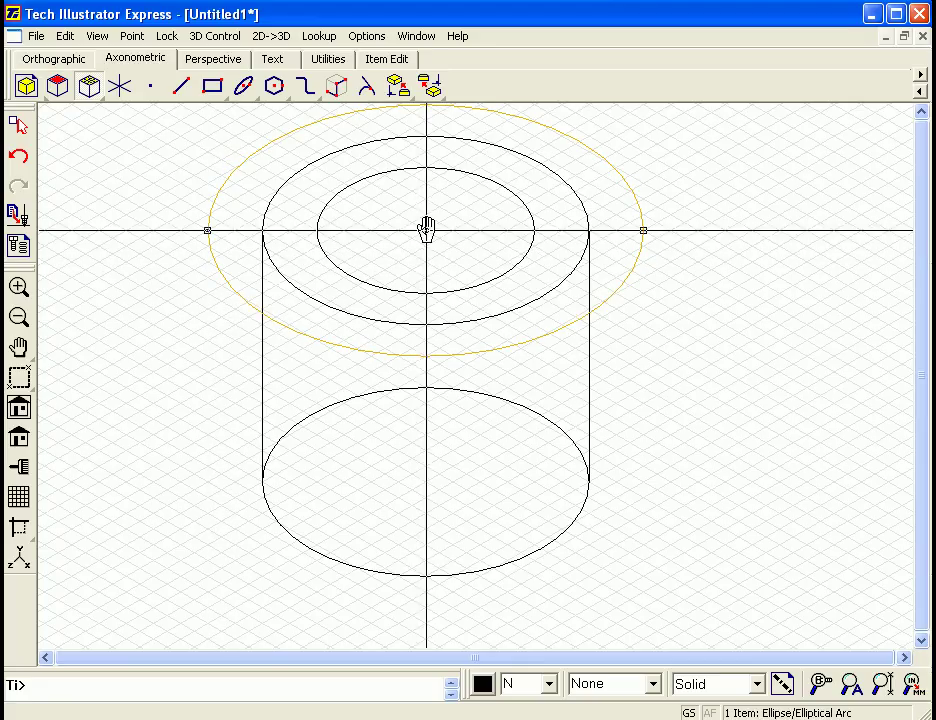
Copy the outermost ellipse a short distance straight down and join the two with tangent lines on both sides to form a flange.
{"action": "left_click_drag", "start_coordinate": [426, 228], "coordinate": [426, 264]}
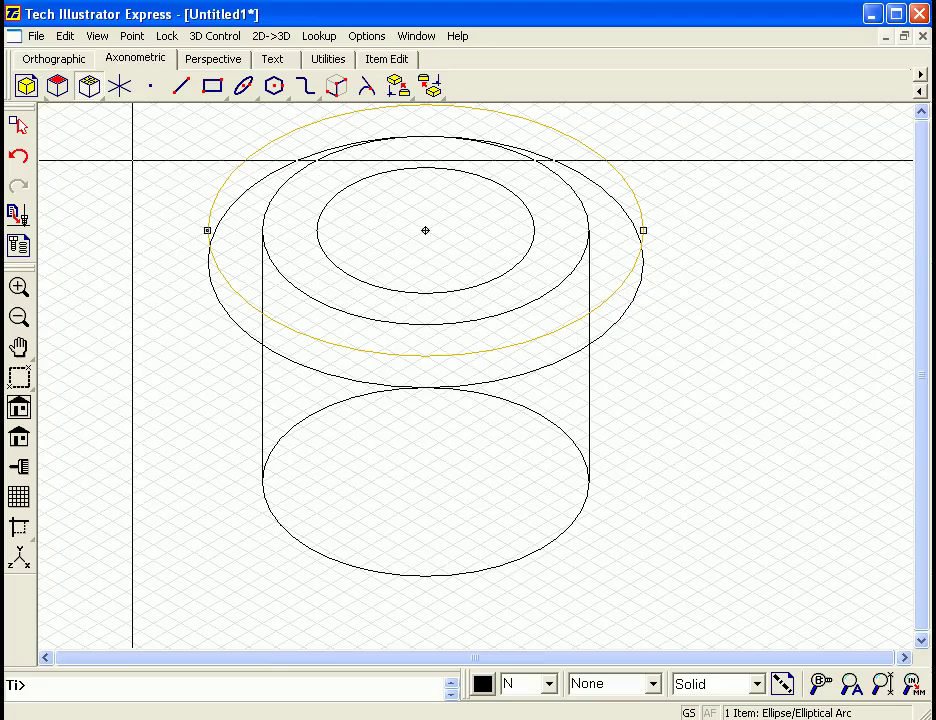
{"action": "left_click", "coordinate": [132, 160]}
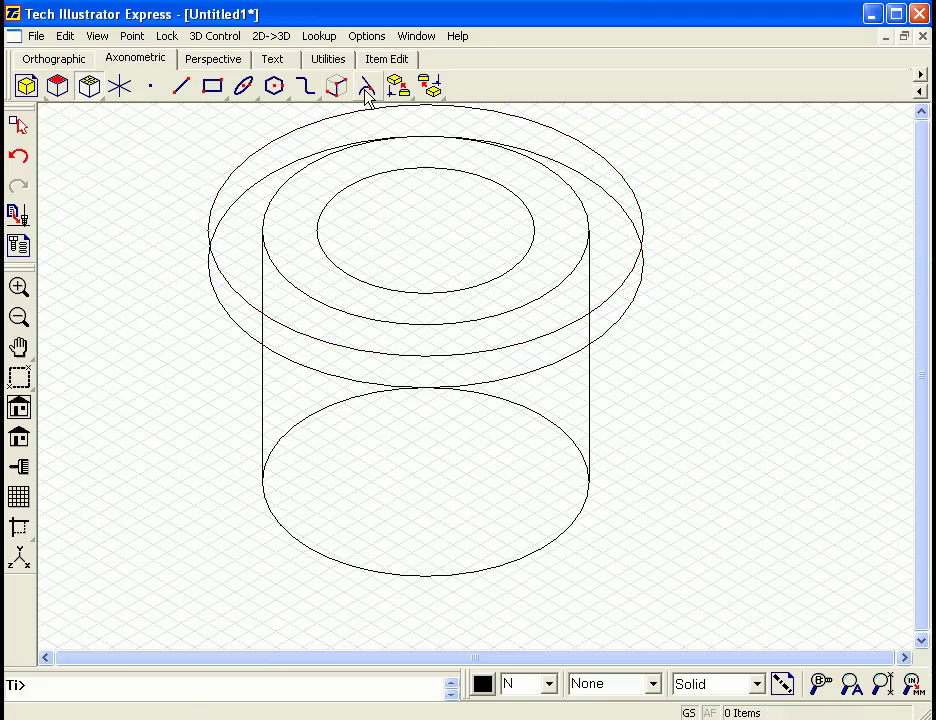
{"action": "left_click", "coordinate": [366, 87]}
{"action": "left_click", "coordinate": [208, 228]}
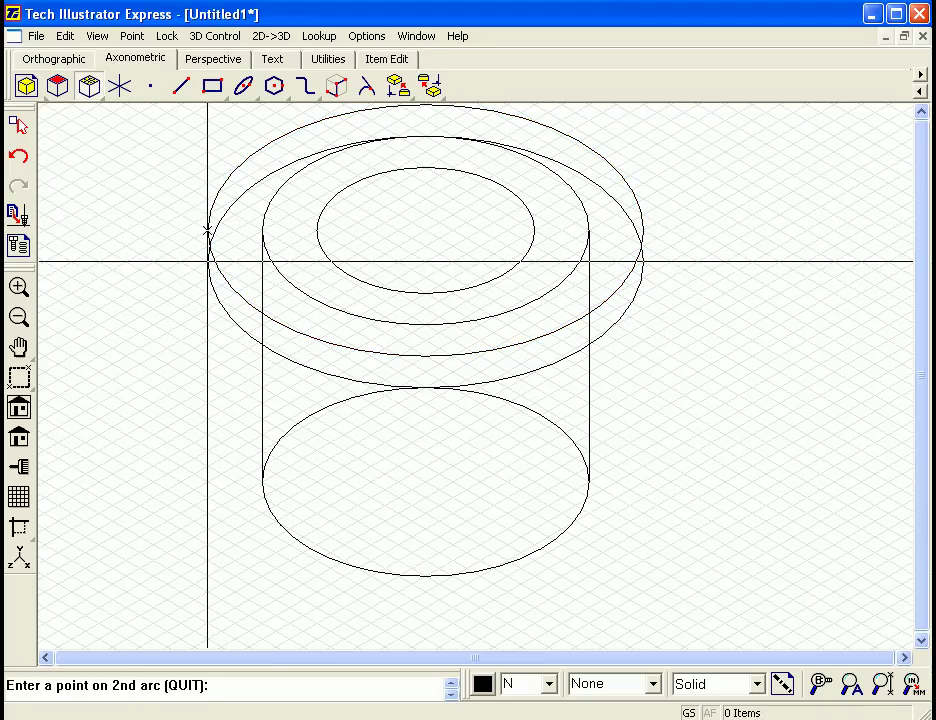
{"action": "left_click", "coordinate": [260, 285]}
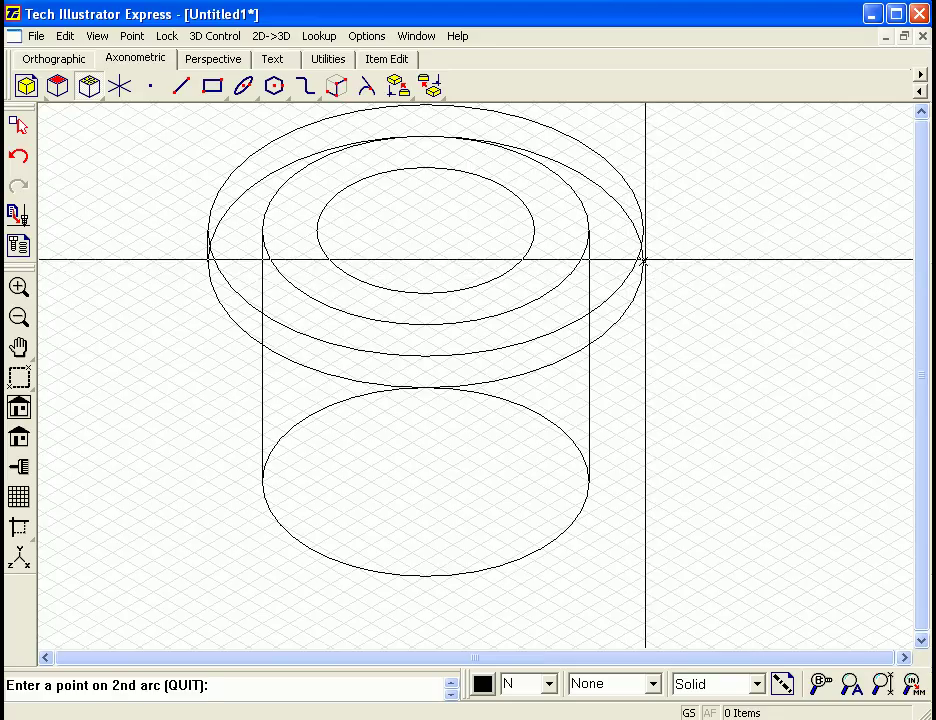
{"action": "left_click", "coordinate": [637, 231]}
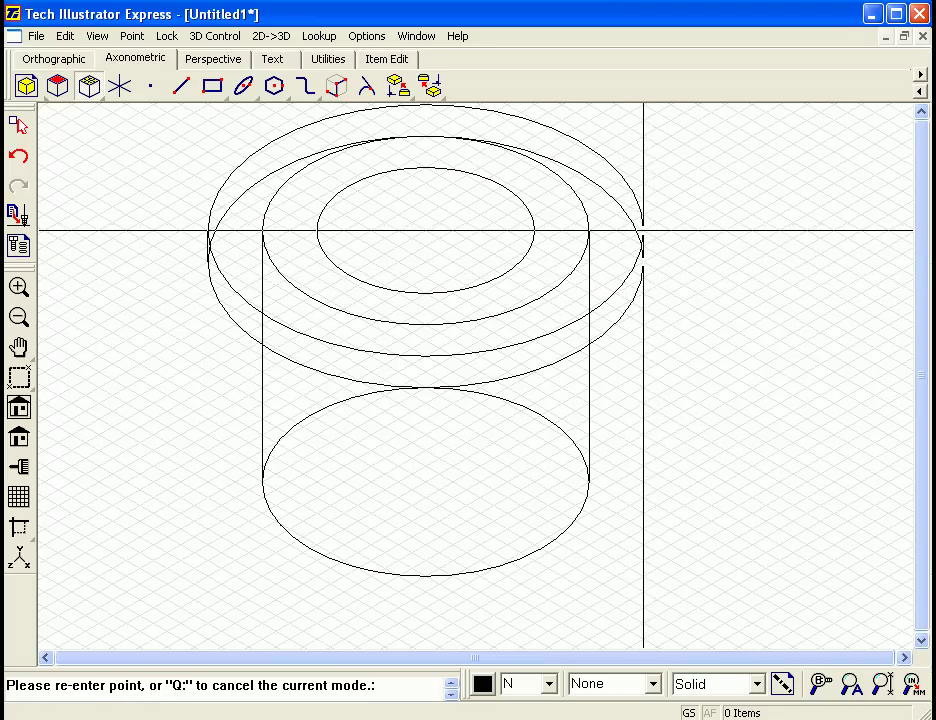
{"action": "left_click", "coordinate": [643, 231]}
{"action": "key", "text": "Return"}
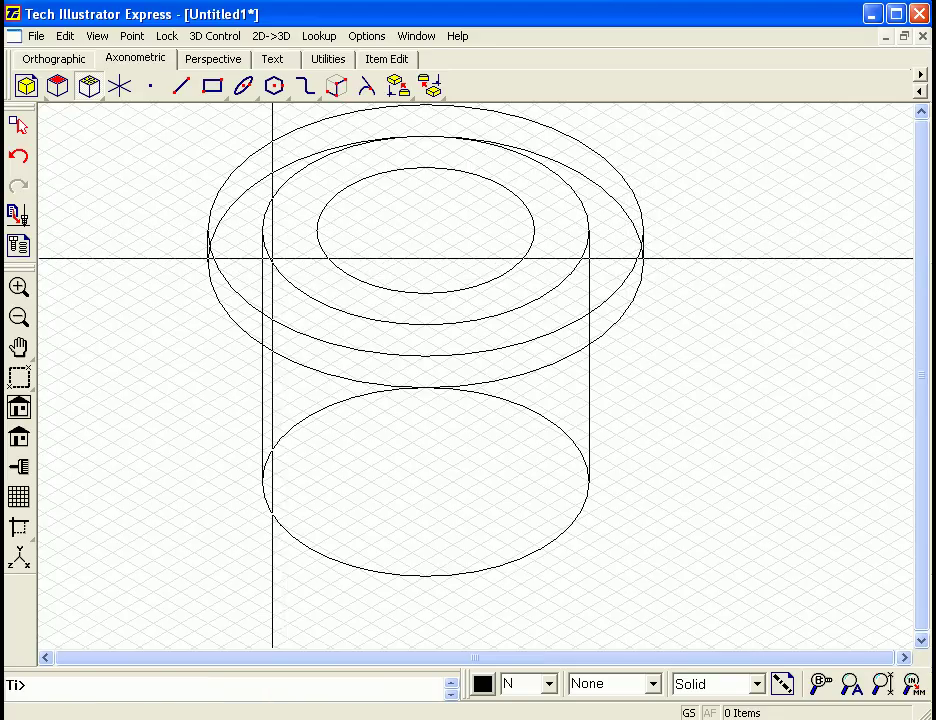
Trim the flange's lower ellipse and the body's bottom ellipse to their front halves.
{"action": "left_click", "coordinate": [618, 207]}
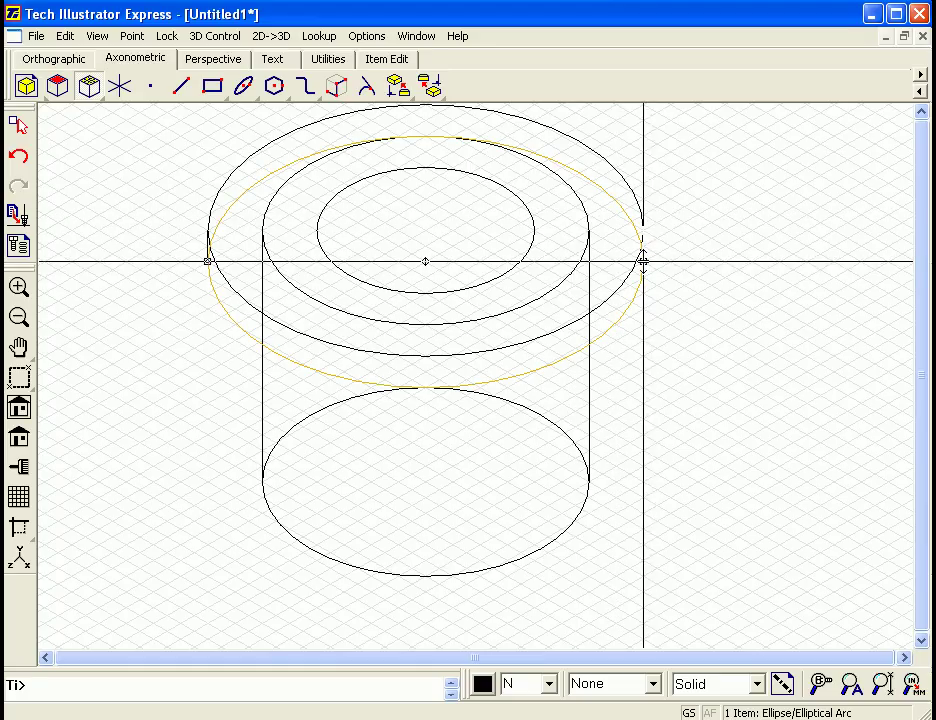
{"action": "mouse_move", "coordinate": [643, 261]}
{"action": "left_mouse_down"}
{"action": "mouse_move", "coordinate": [606, 236]}
{"action": "mouse_move", "coordinate": [328, 215]}
{"action": "mouse_move", "coordinate": [207, 260]}
{"action": "left_mouse_up"}
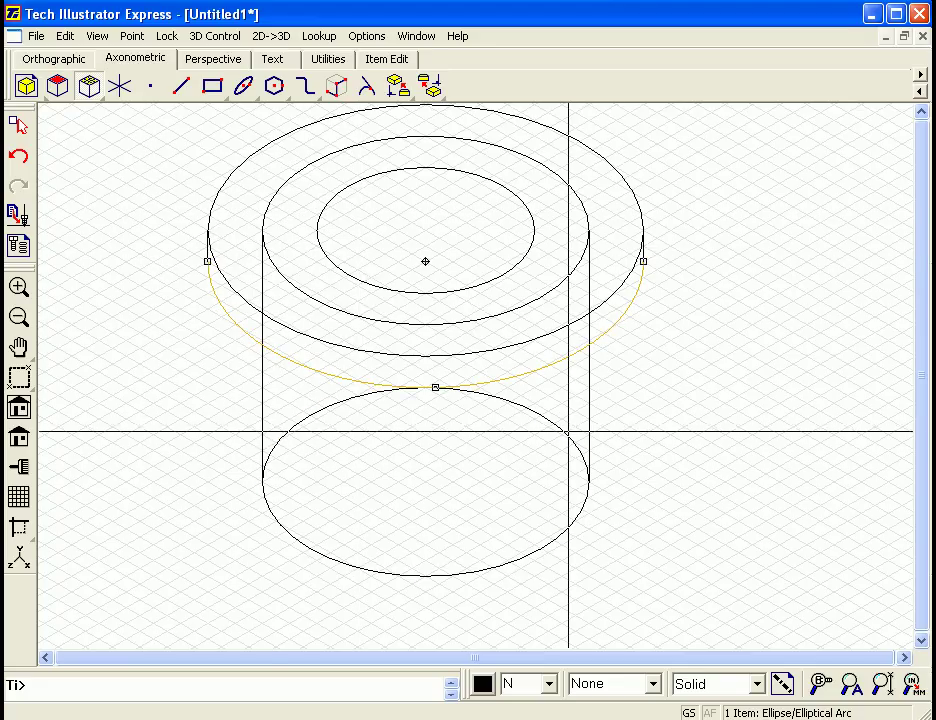
{"action": "left_click", "coordinate": [590, 482]}
{"action": "left_click_drag", "start_coordinate": [590, 482], "coordinate": [258, 481]}
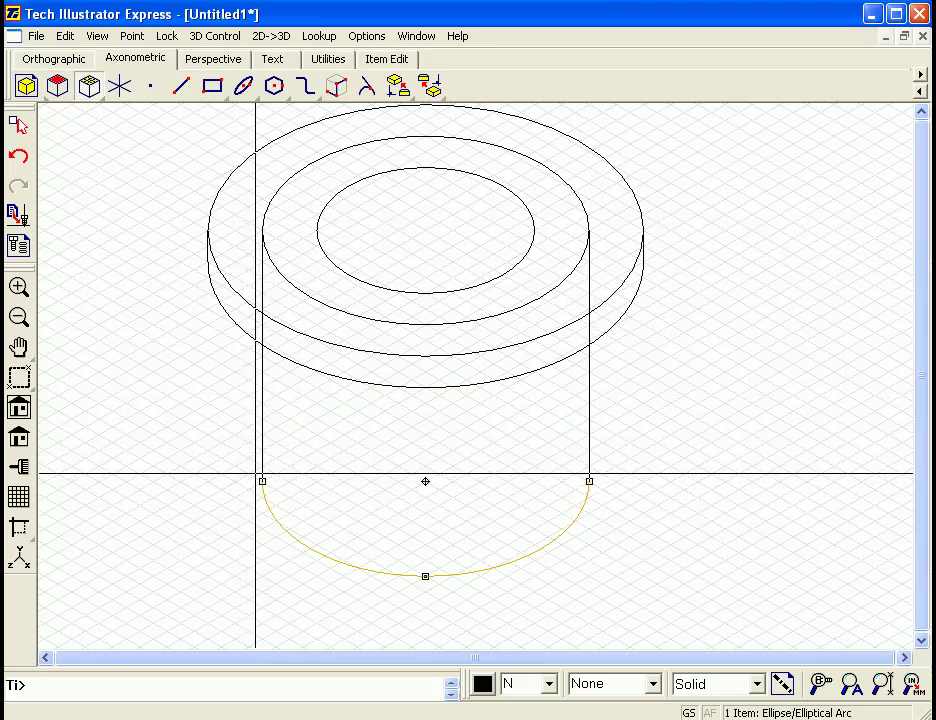
Delete the middle ellipse on the flange's top face and shorten both vertical body lines to start just below the flange's lower edge.
{"action": "left_click", "coordinate": [151, 353]}
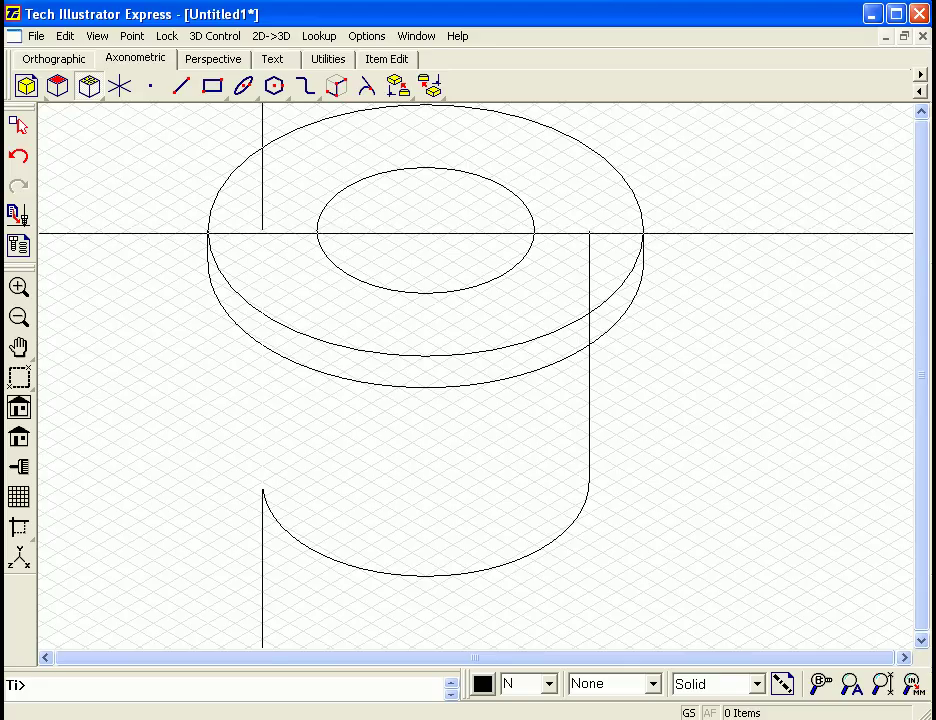
{"action": "left_click", "coordinate": [264, 251]}
{"action": "left_click_drag", "start_coordinate": [262, 230], "coordinate": [262, 356]}
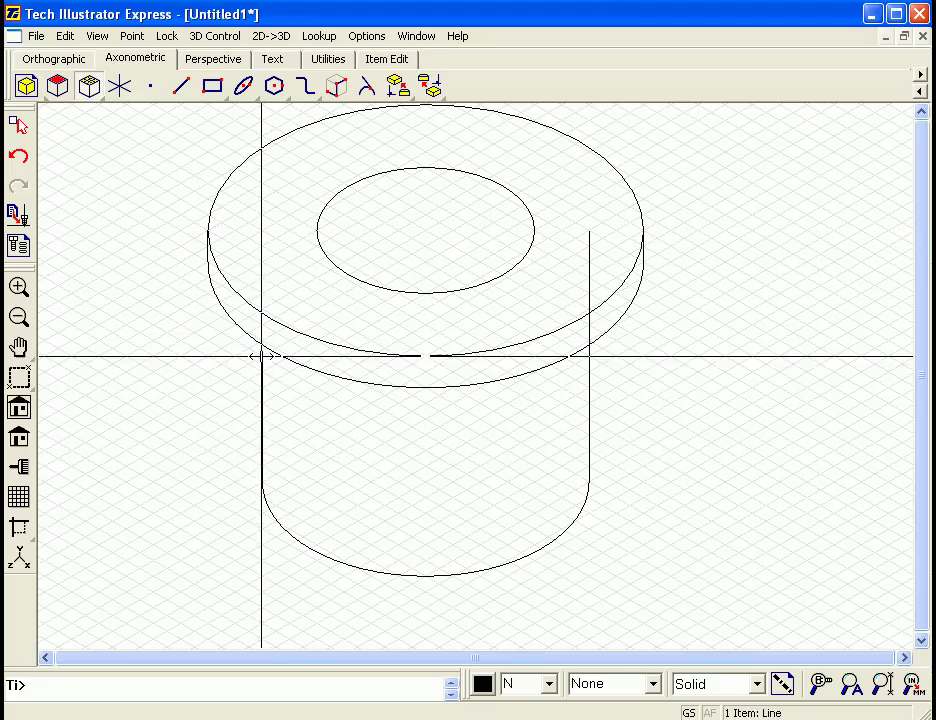
{"action": "left_click", "coordinate": [590, 233]}
{"action": "left_click_drag", "start_coordinate": [590, 233], "coordinate": [588, 355]}
{"action": "left_click", "coordinate": [215, 348]}
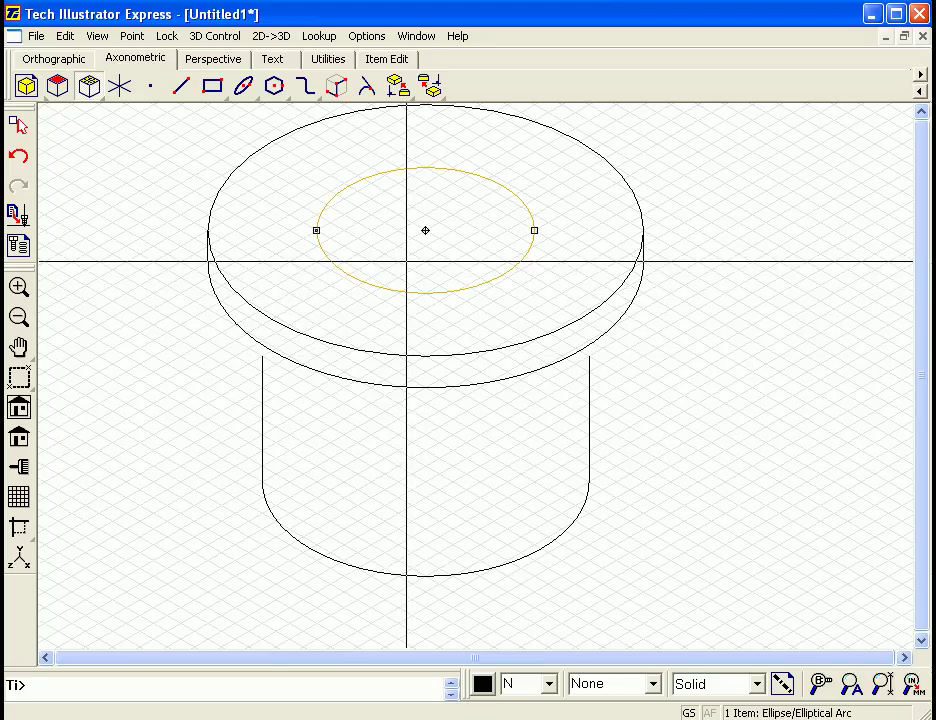
Copy the inner hole ellipse straight down past the body's bottom arc and trim the copy to its front half.
{"action": "left_click_drag", "start_coordinate": [425, 228], "coordinate": [425, 598]}
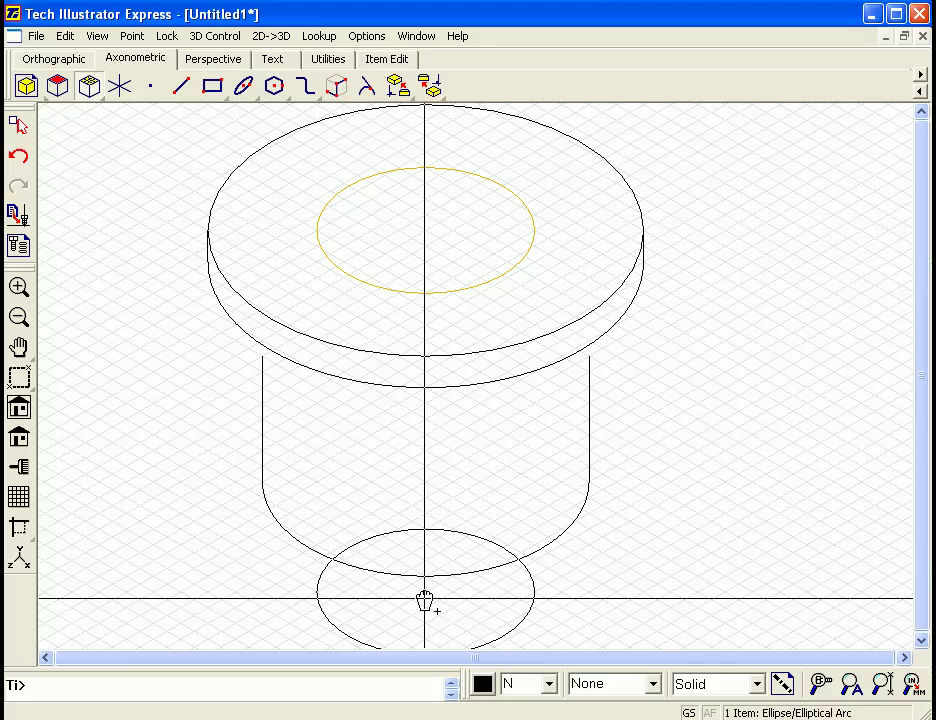
{"action": "left_click", "coordinate": [20, 410]}
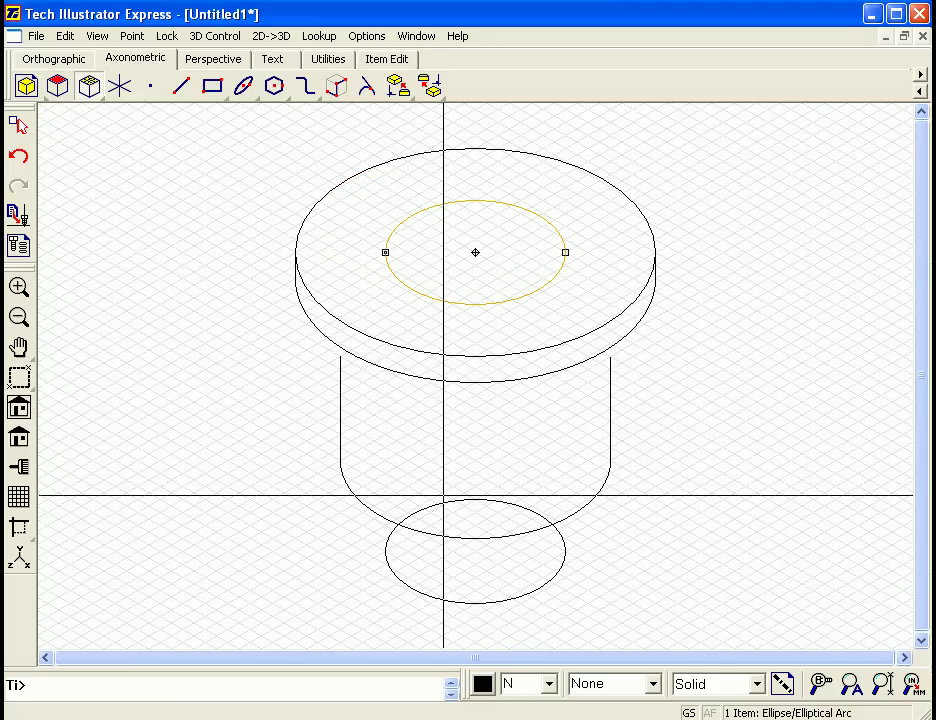
{"action": "left_click", "coordinate": [557, 538]}
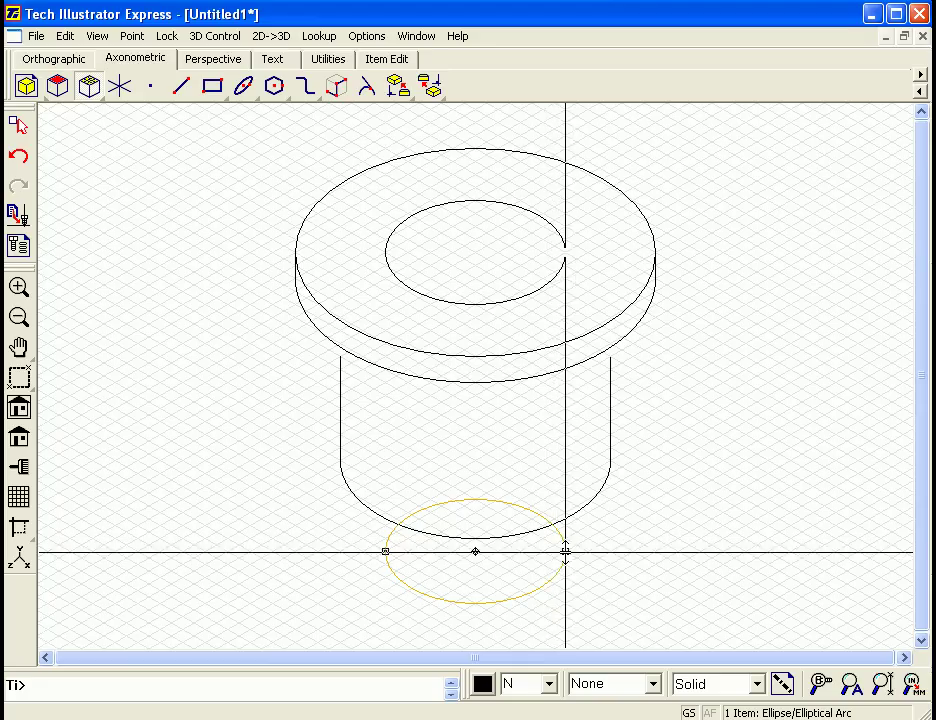
{"action": "left_click_drag", "start_coordinate": [565, 551], "coordinate": [385, 551]}
{"action": "left_click", "coordinate": [257, 503]}
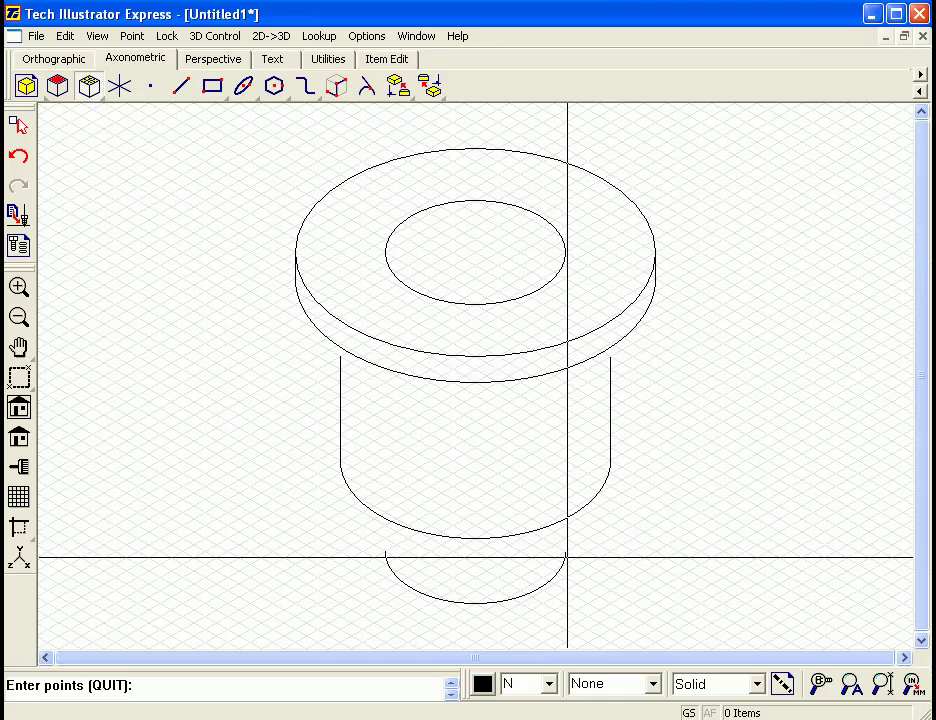
Draw two short vertical lines from the ends of the small bottom arc up towards the body's bottom edge.
{"action": "left_click", "coordinate": [565, 525]}
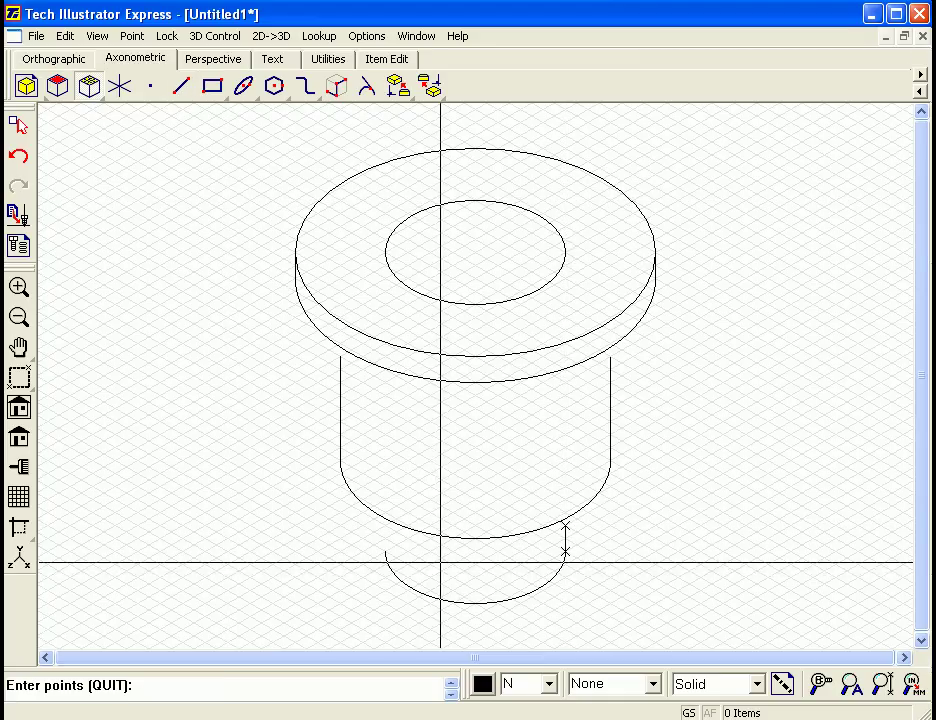
{"action": "left_click", "coordinate": [386, 551]}
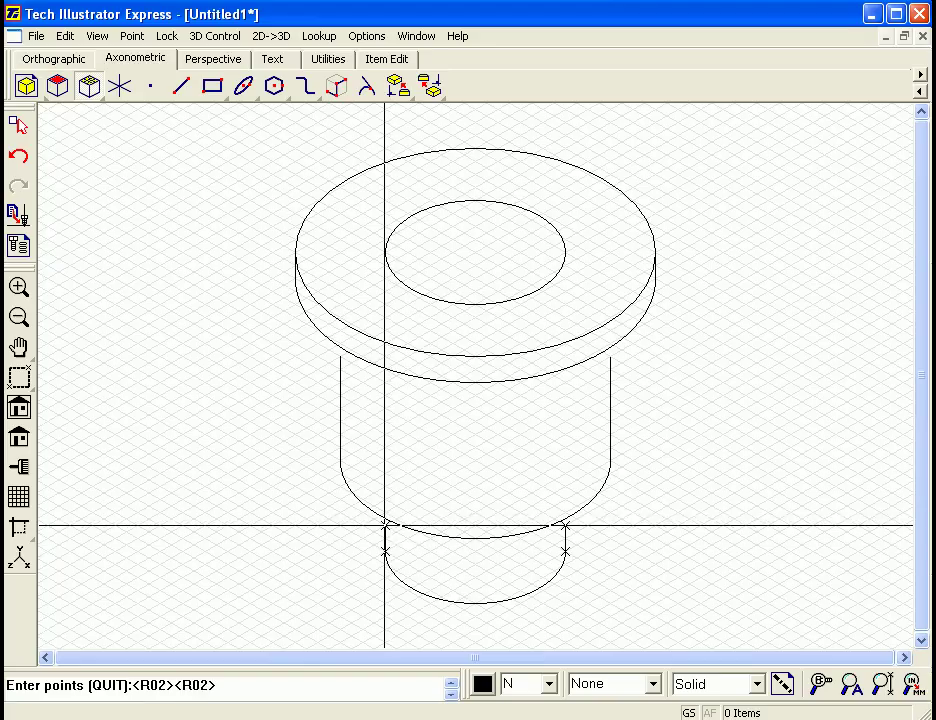
{"action": "left_click", "coordinate": [385, 525]}
{"action": "right_click", "coordinate": [255, 445]}
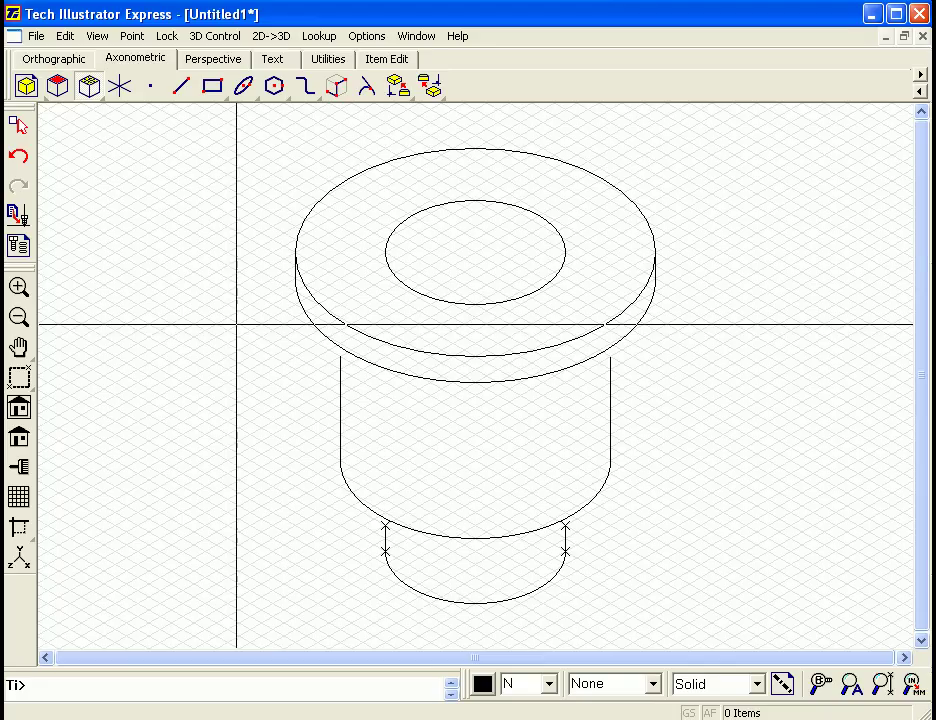
Add internal thread lines to the hole, starting just inside its upper rim and ending near its front rim.
{"action": "left_click", "coordinate": [246, 90]}
{"action": "left_click", "coordinate": [304, 172]}
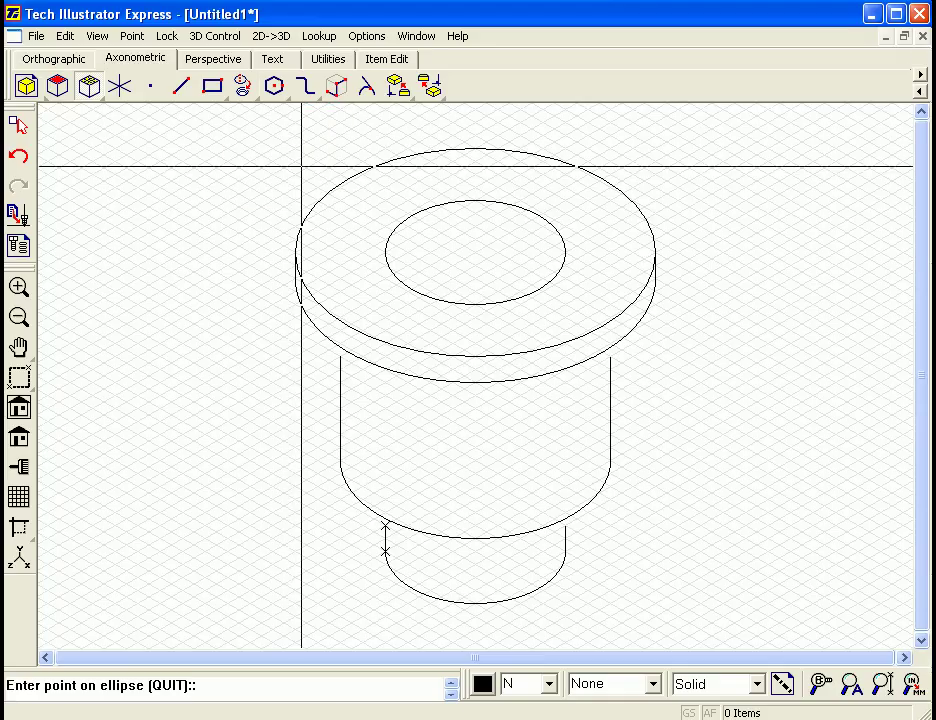
{"action": "left_click", "coordinate": [487, 205]}
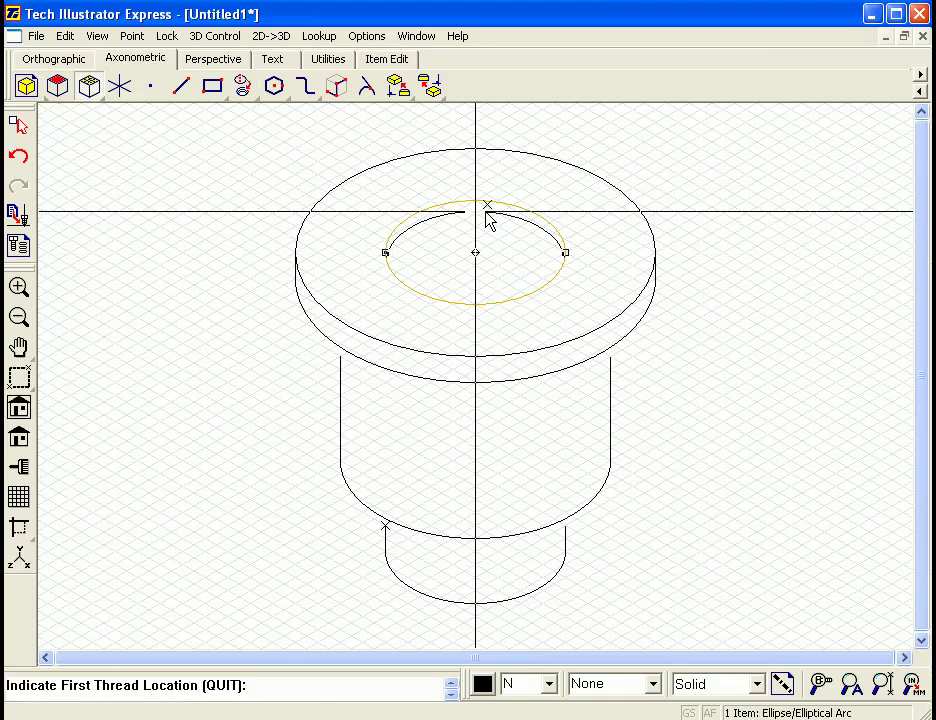
{"action": "left_click", "coordinate": [487, 213]}
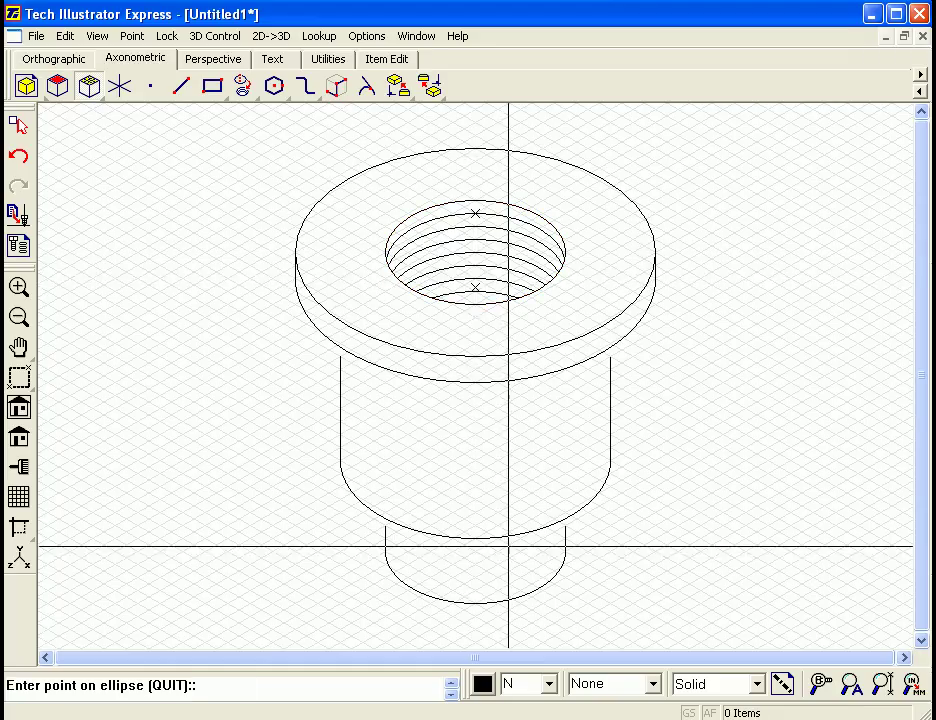
Add external thread lines below the small bottom arc, extending straight down to form the threaded shank.
{"action": "scroll", "coordinate": [507, 544], "scroll_direction": "down", "scroll_amount": 2}
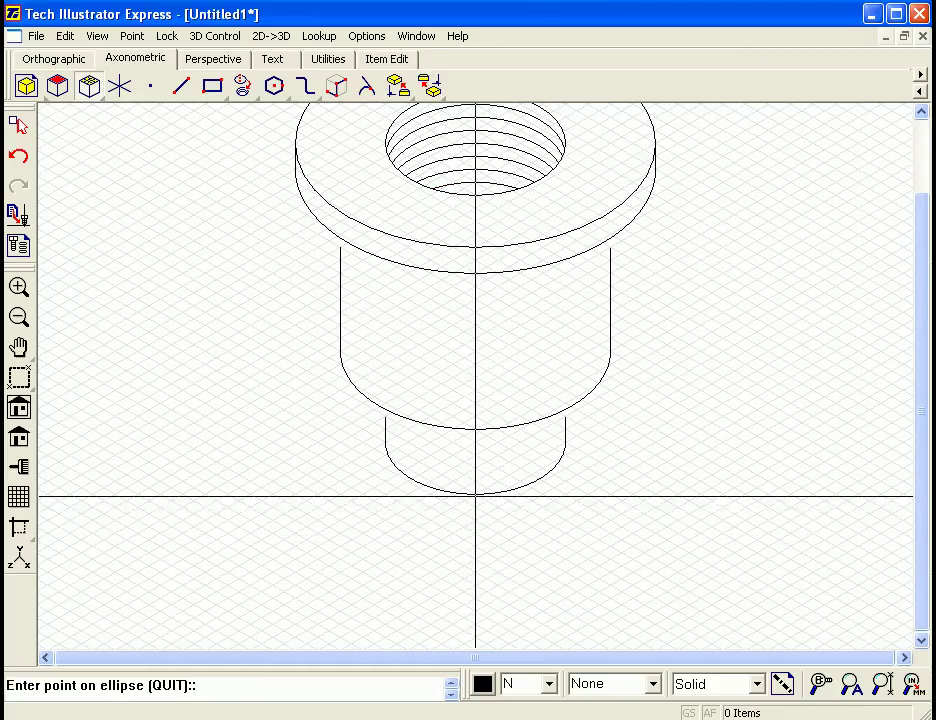
{"action": "left_click", "coordinate": [475, 494]}
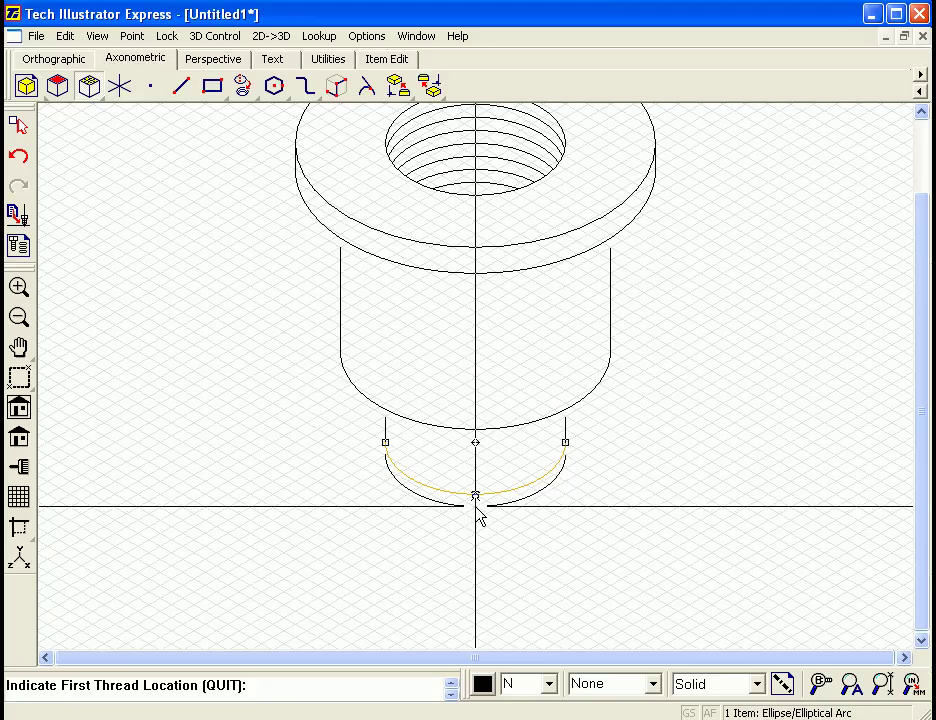
{"action": "left_click", "coordinate": [475, 505]}
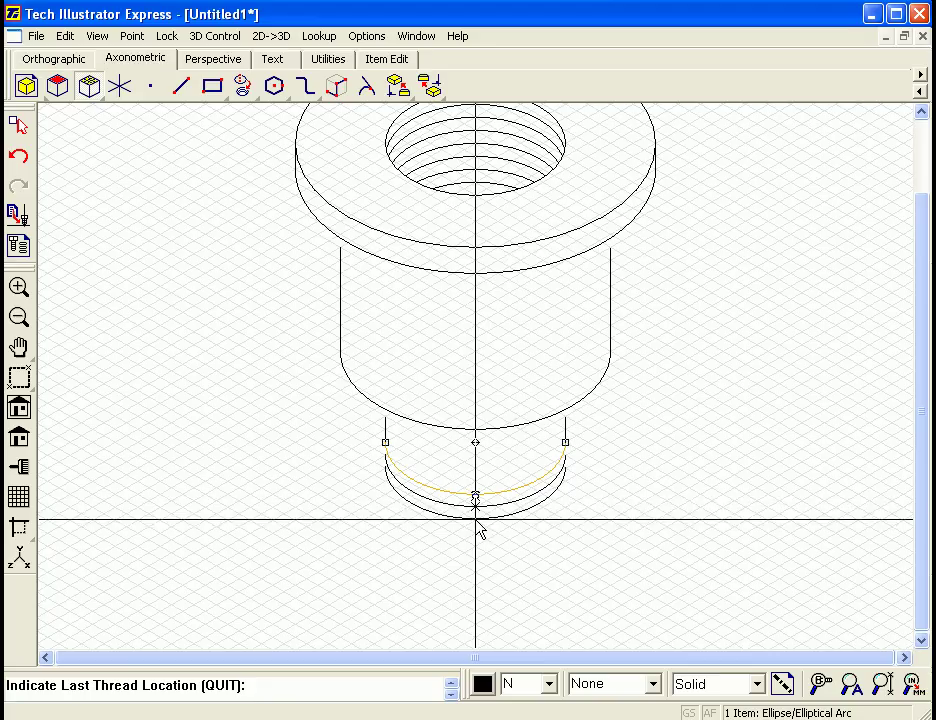
{"action": "left_click", "coordinate": [476, 606]}
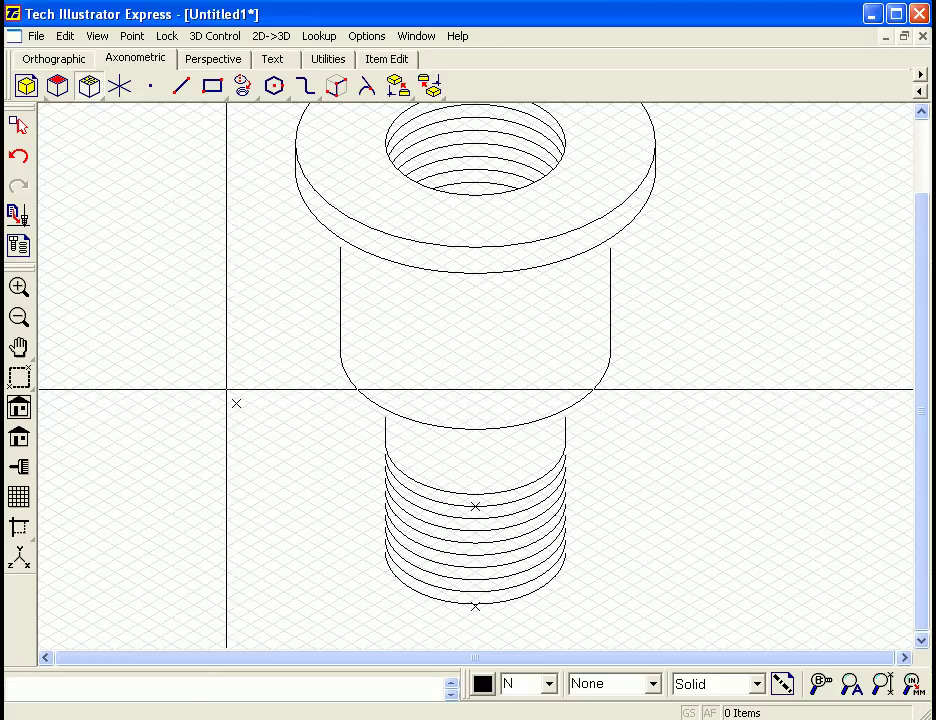
Copy the body's left vertical edge to three positions across the body's front face.
{"action": "left_click", "coordinate": [340, 292]}
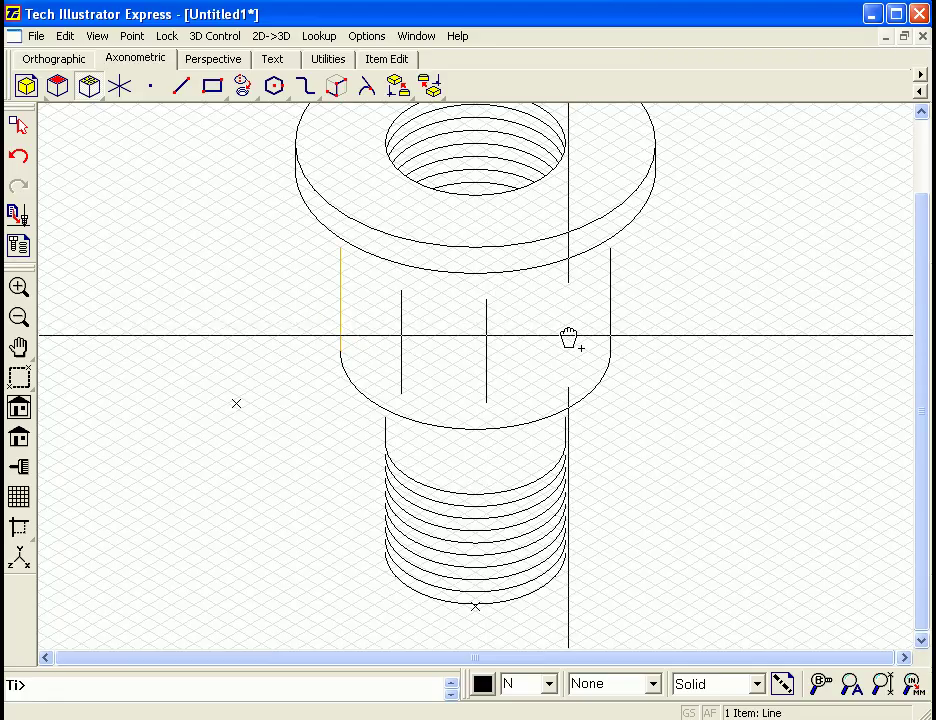
{"action": "left_click", "coordinate": [201, 251]}
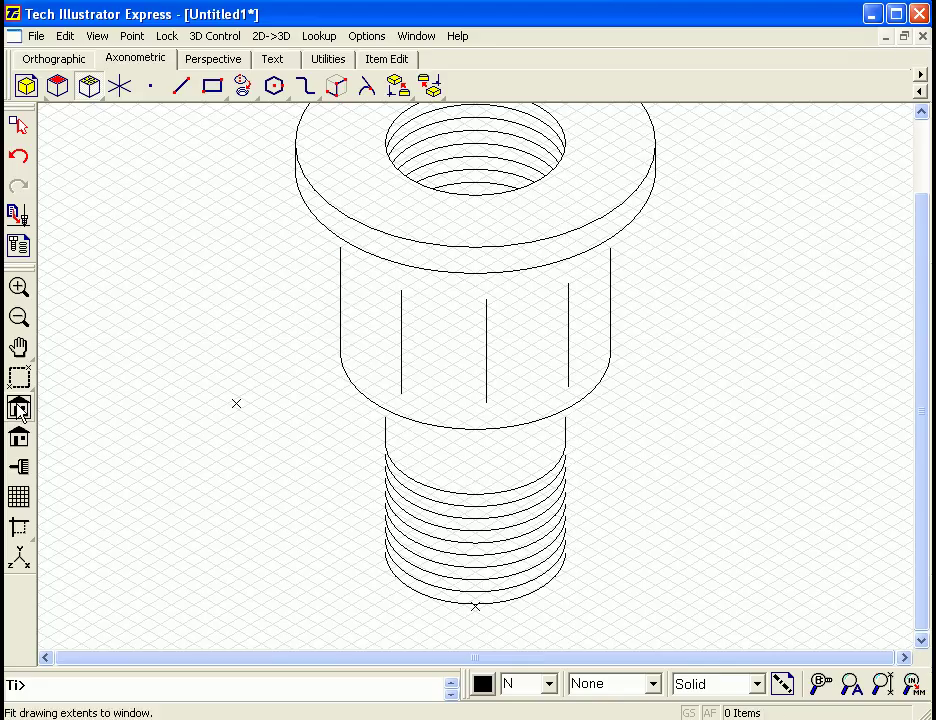
{"action": "left_click", "coordinate": [19, 408]}
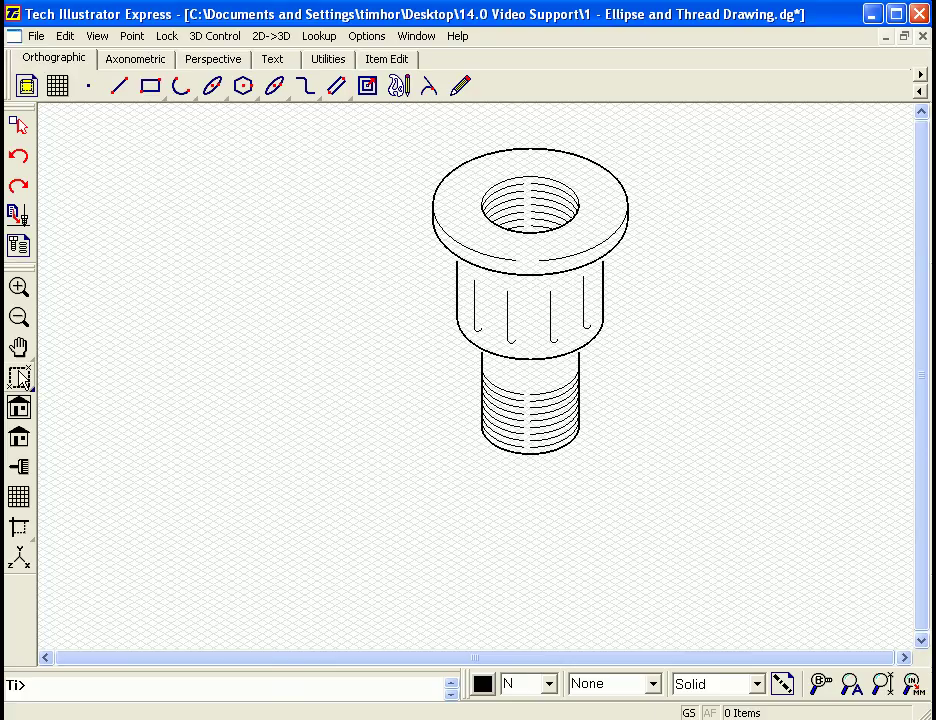
Copy the shank's bottom arc straight down below the fitting and extend the copy into a full ellipse.
{"action": "left_click_drag", "start_coordinate": [413, 387], "coordinate": [643, 605]}
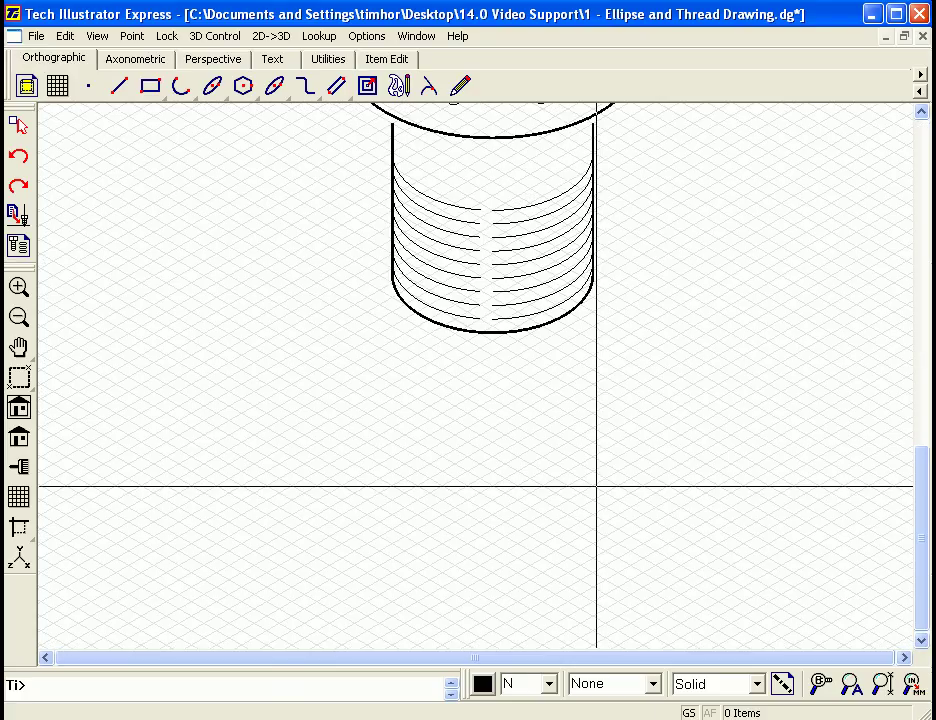
{"action": "left_click", "coordinate": [491, 333]}
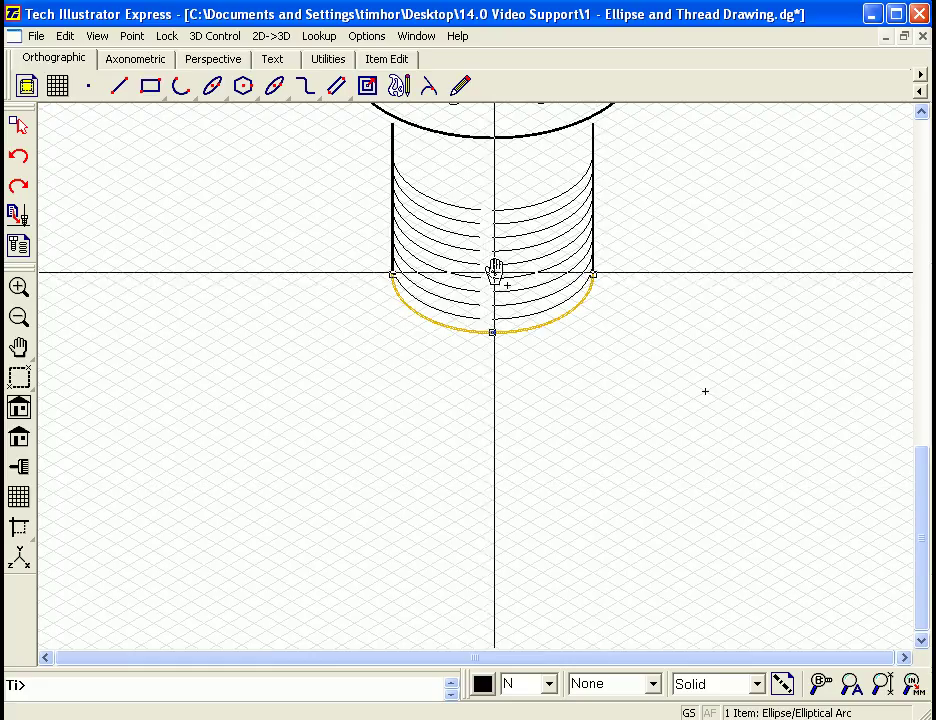
{"action": "left_click_drag", "start_coordinate": [493, 276], "coordinate": [498, 444]}
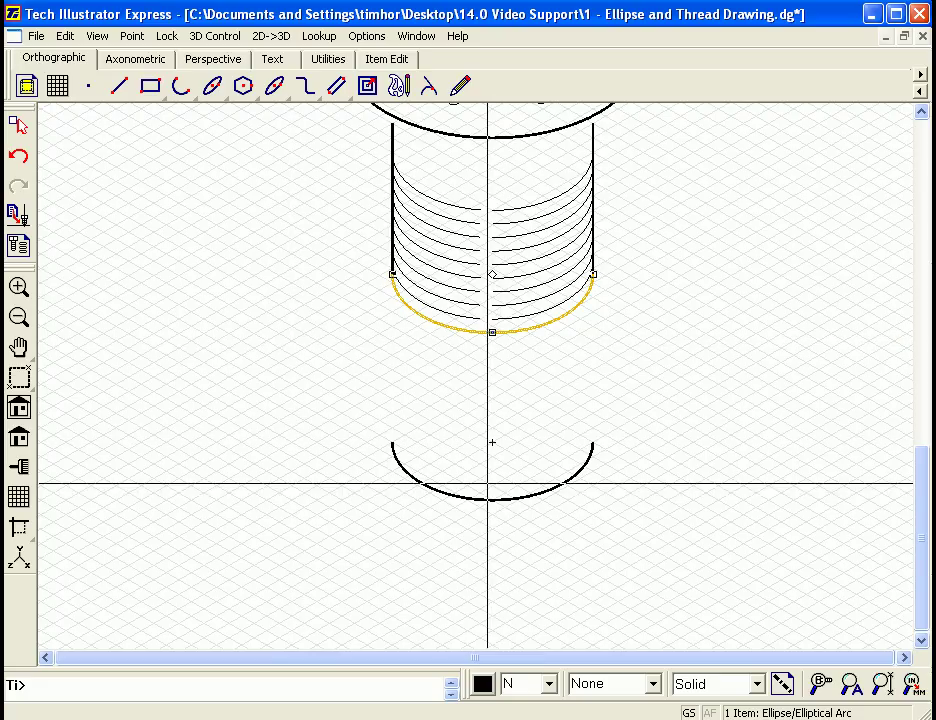
{"action": "left_click", "coordinate": [491, 497]}
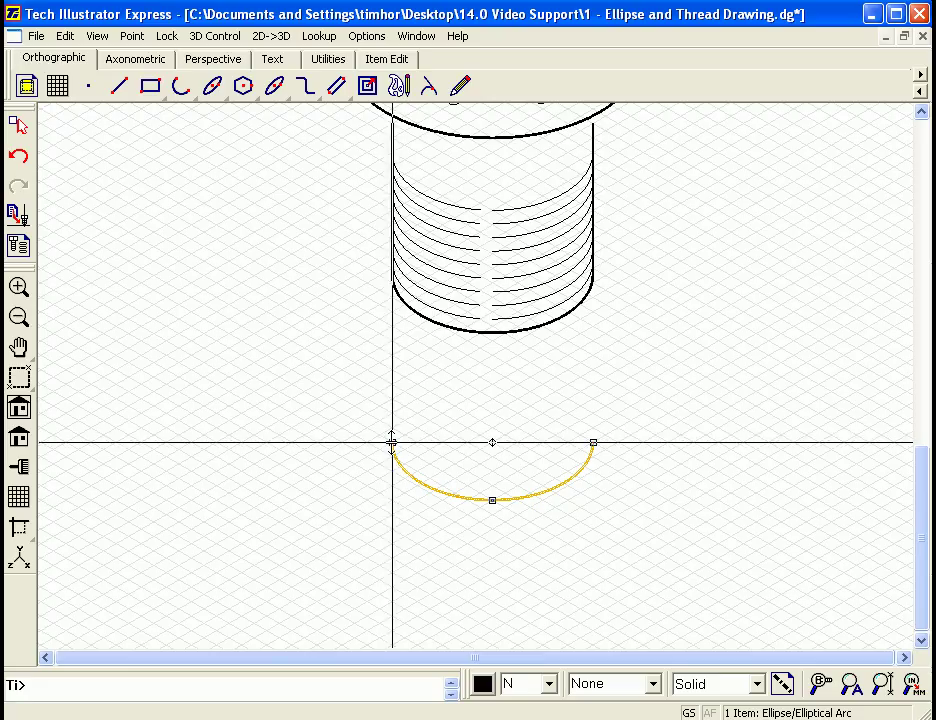
{"action": "left_click_drag", "start_coordinate": [389, 441], "coordinate": [280, 501]}
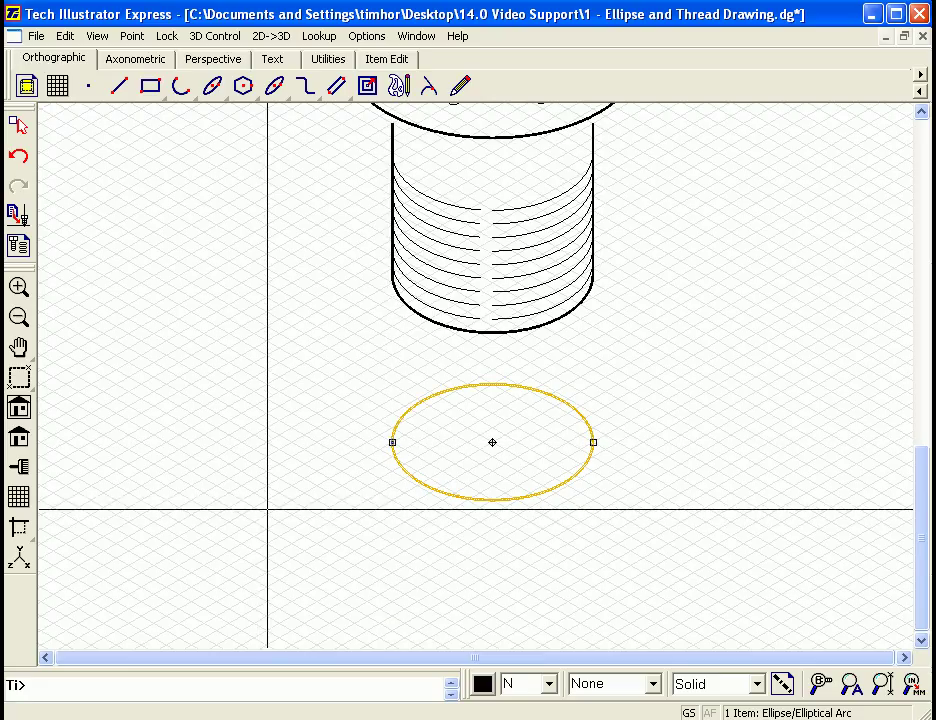
{"action": "left_click", "coordinate": [18, 408]}
{"action": "scroll", "coordinate": [155, 413], "scroll_direction": "down", "scroll_amount": 2}
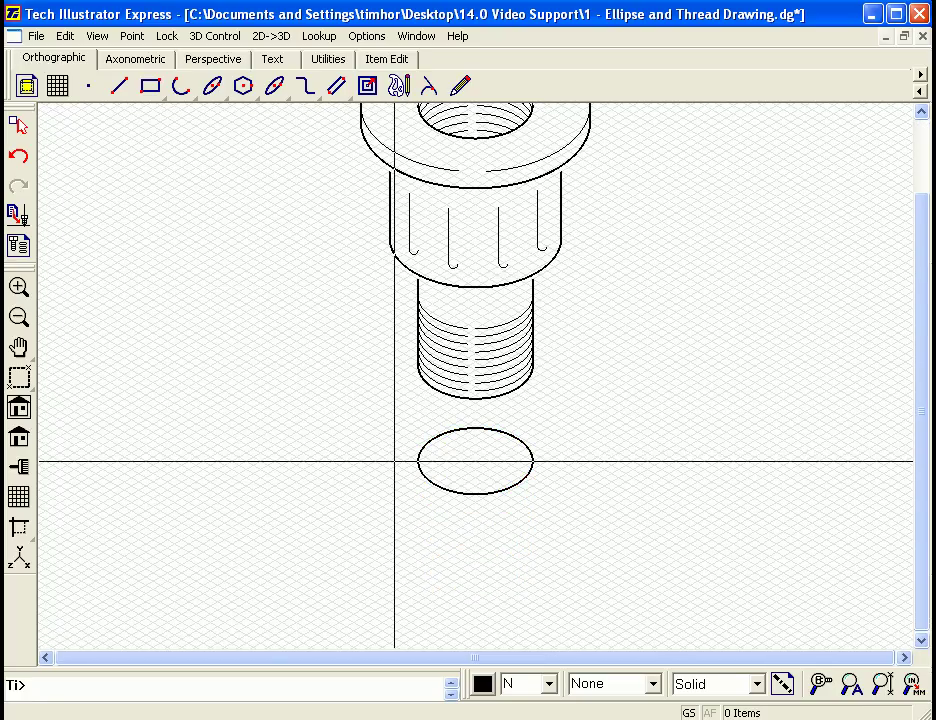
{"action": "left_click", "coordinate": [534, 460]}
{"action": "left_click_drag", "start_coordinate": [534, 460], "coordinate": [474, 507]}
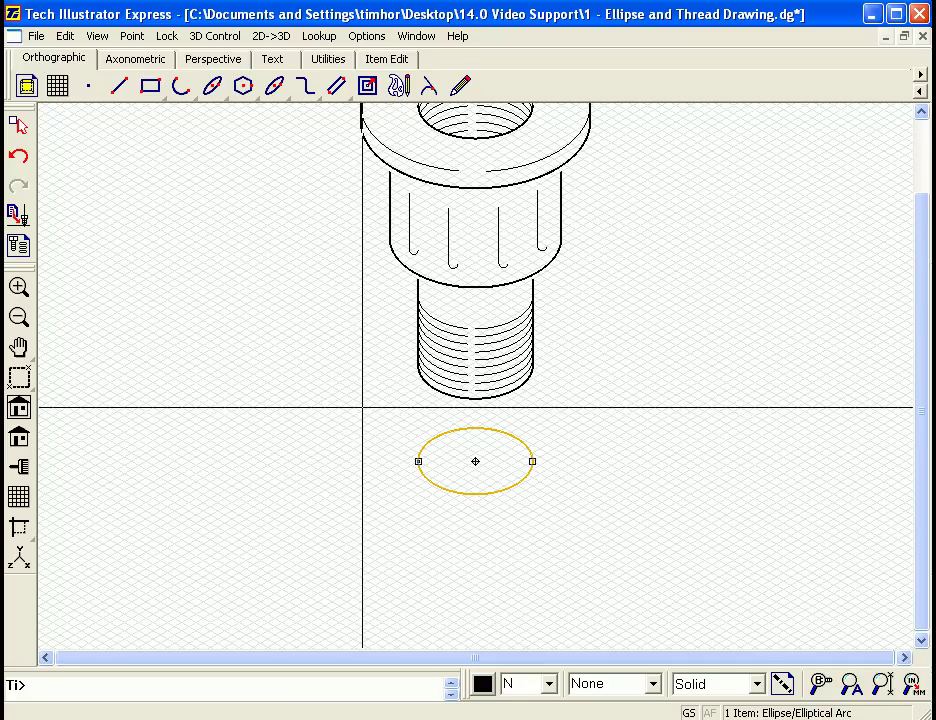
{"action": "left_click_drag", "start_coordinate": [261, 357], "coordinate": [700, 596]}
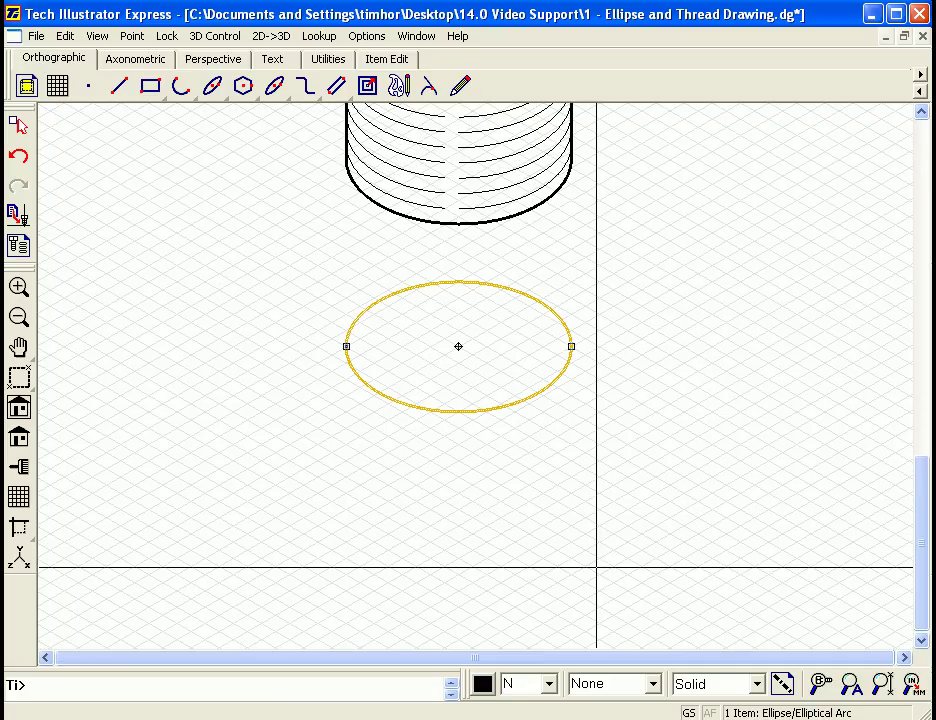
{"action": "left_click", "coordinate": [366, 515]}
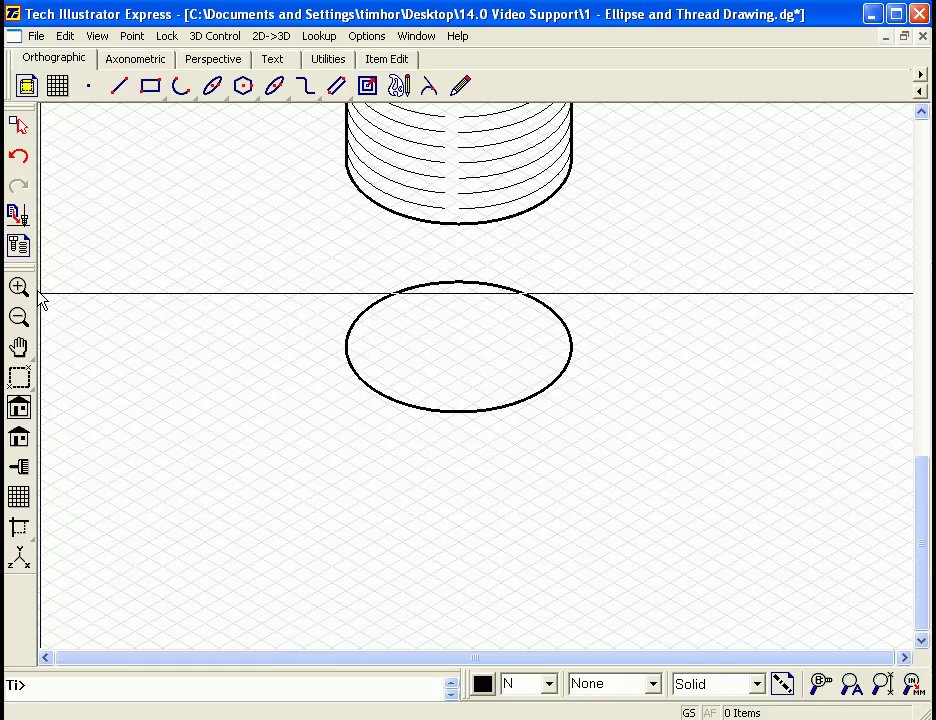
Draw an axonometric rectangle lying flat around the ellipse below the shank.
{"action": "left_click", "coordinate": [18, 317]}
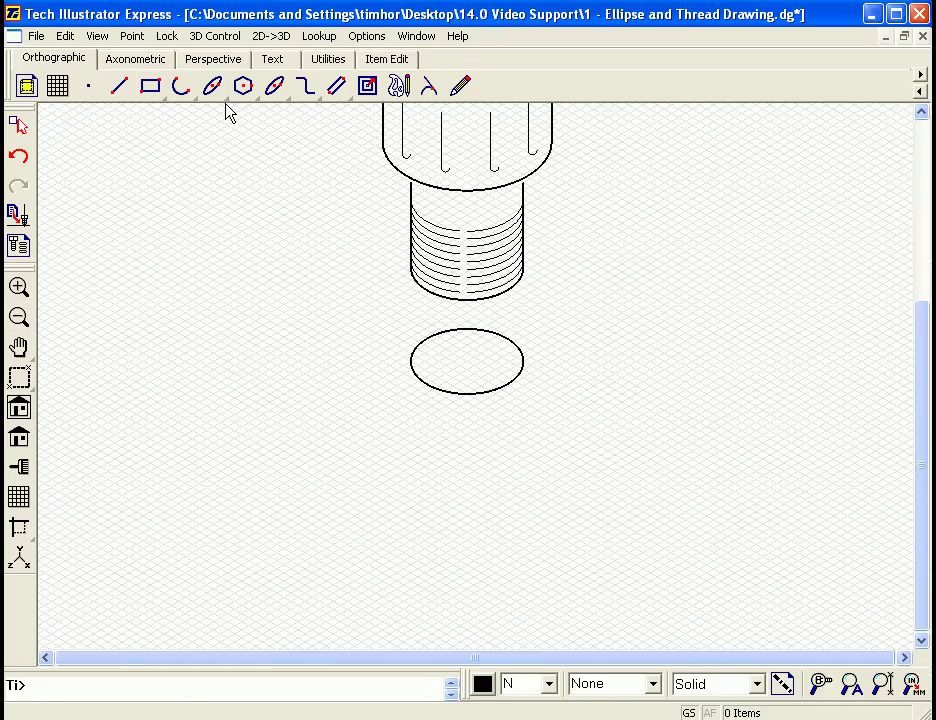
{"action": "left_click", "coordinate": [148, 64]}
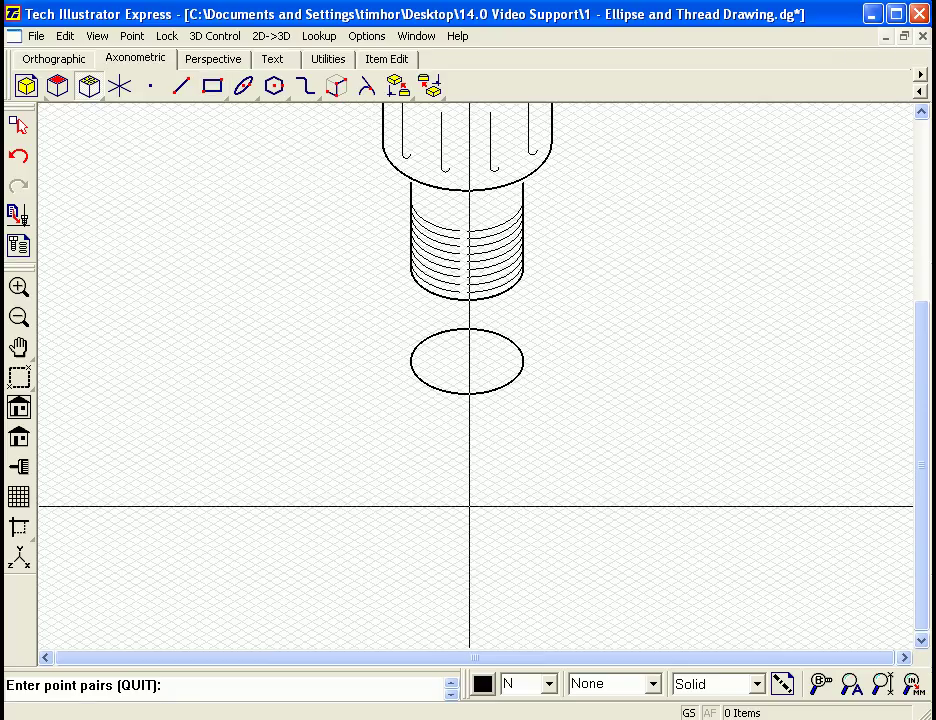
{"action": "left_click", "coordinate": [466, 507]}
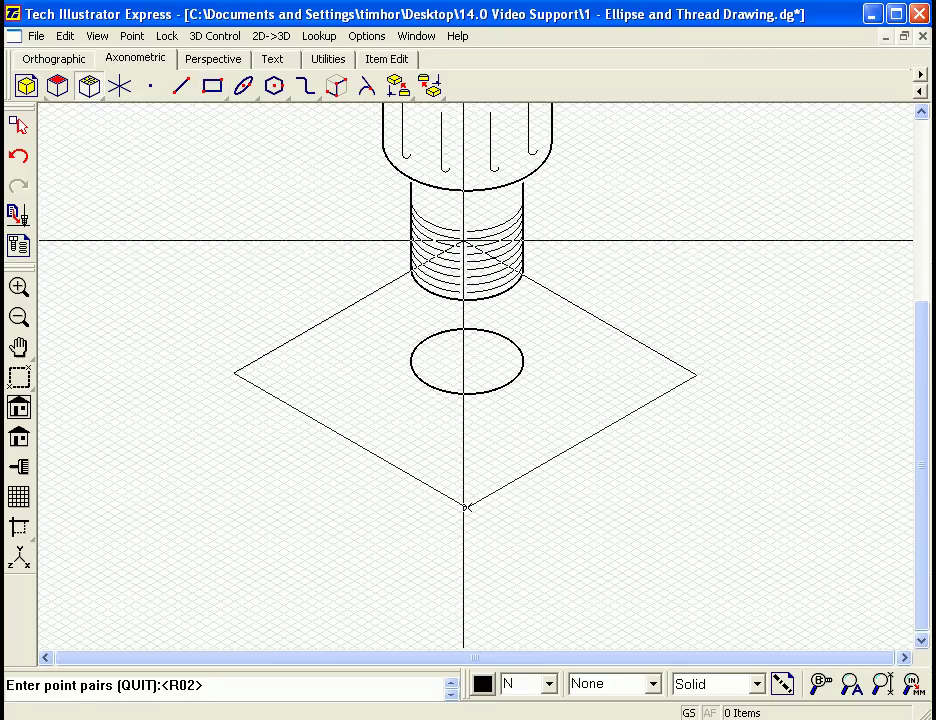
{"action": "left_click", "coordinate": [462, 236]}
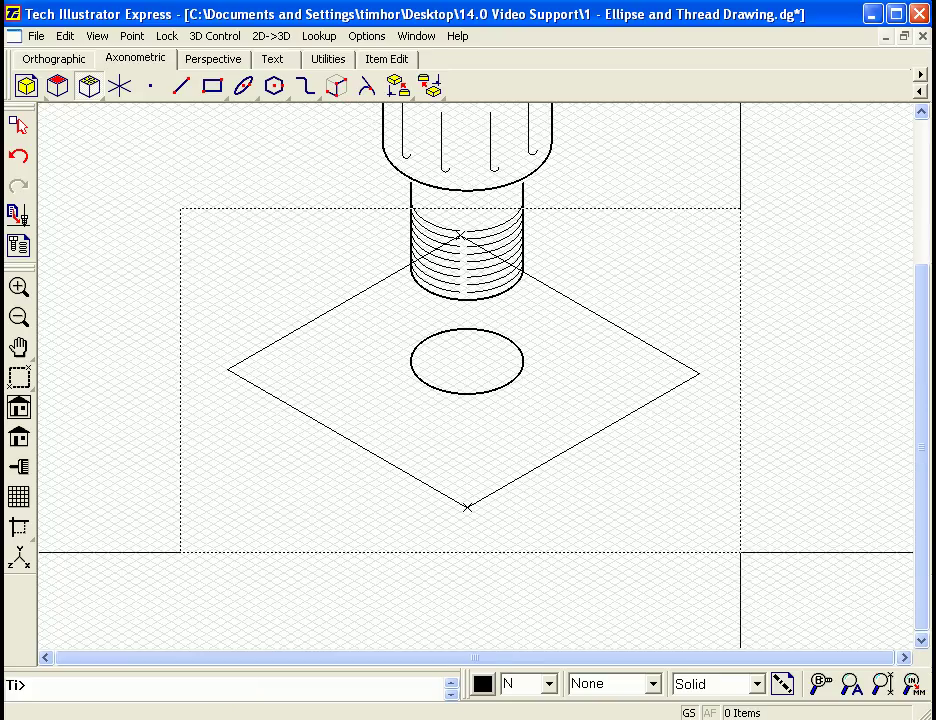
{"action": "left_click", "coordinate": [740, 551]}
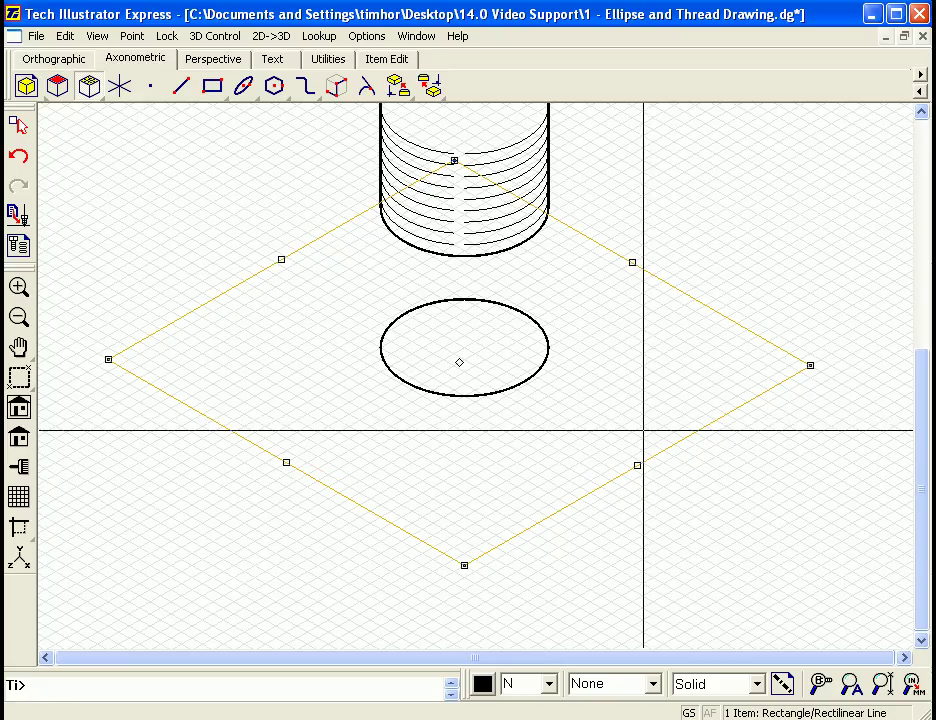
Stretch the rectangle's edges along the axonometric axes into a longer plate outline surrounding the ellipse.
{"action": "left_click_drag", "start_coordinate": [632, 262], "coordinate": [660, 252]}
{"action": "left_click_drag", "start_coordinate": [652, 453], "coordinate": [614, 483]}
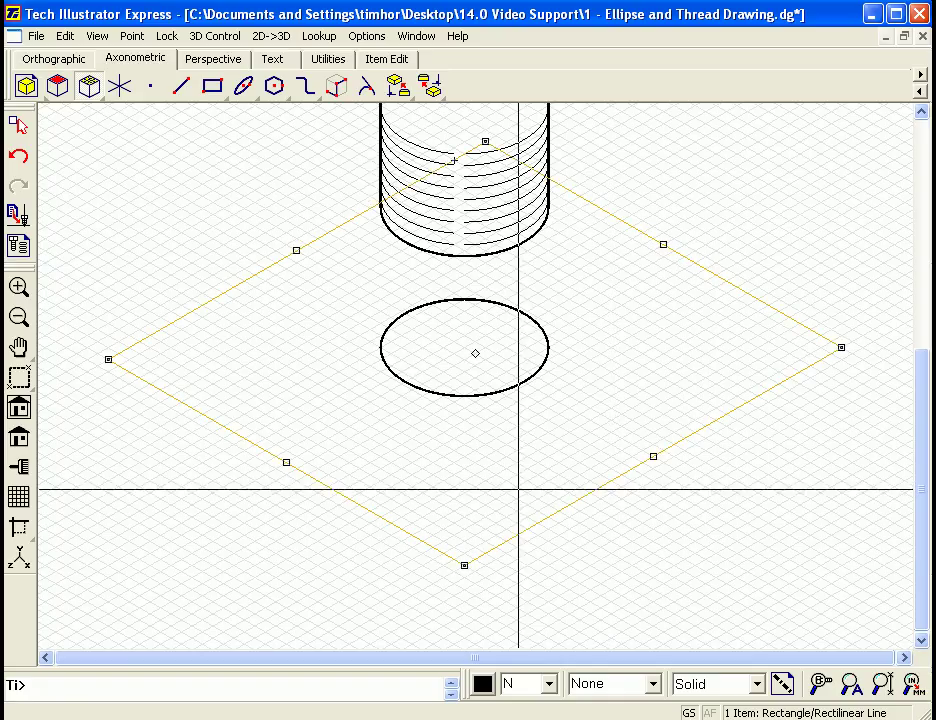
{"action": "left_click_drag", "start_coordinate": [286, 464], "coordinate": [309, 472]}
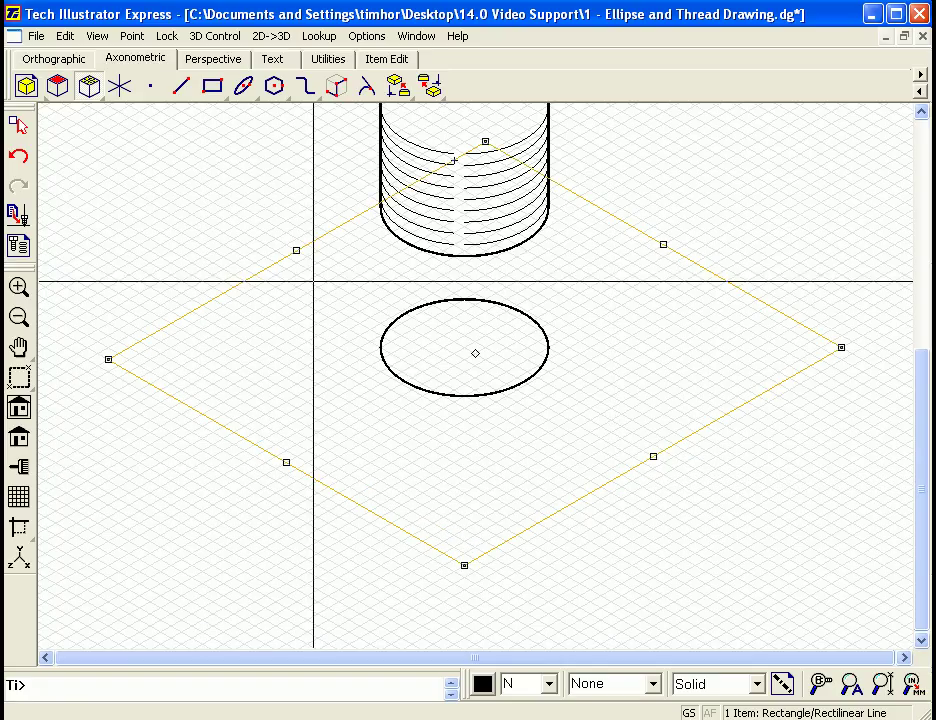
{"action": "left_click_drag", "start_coordinate": [295, 250], "coordinate": [349, 281]}
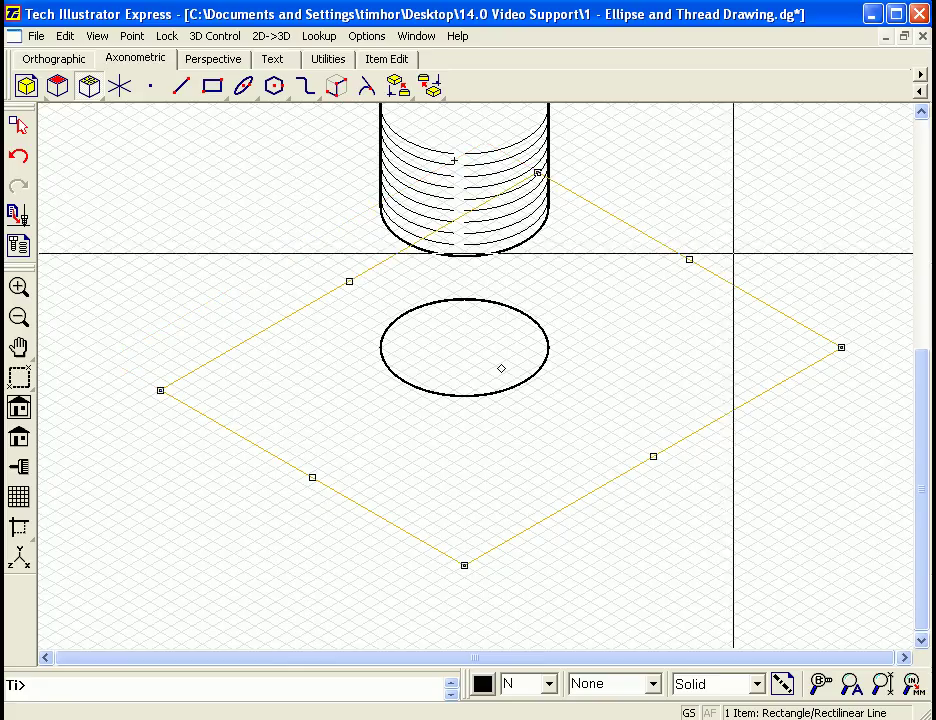
{"action": "left_click_drag", "start_coordinate": [689, 259], "coordinate": [625, 307]}
{"action": "left_click_drag", "start_coordinate": [616, 480], "coordinate": [595, 468]}
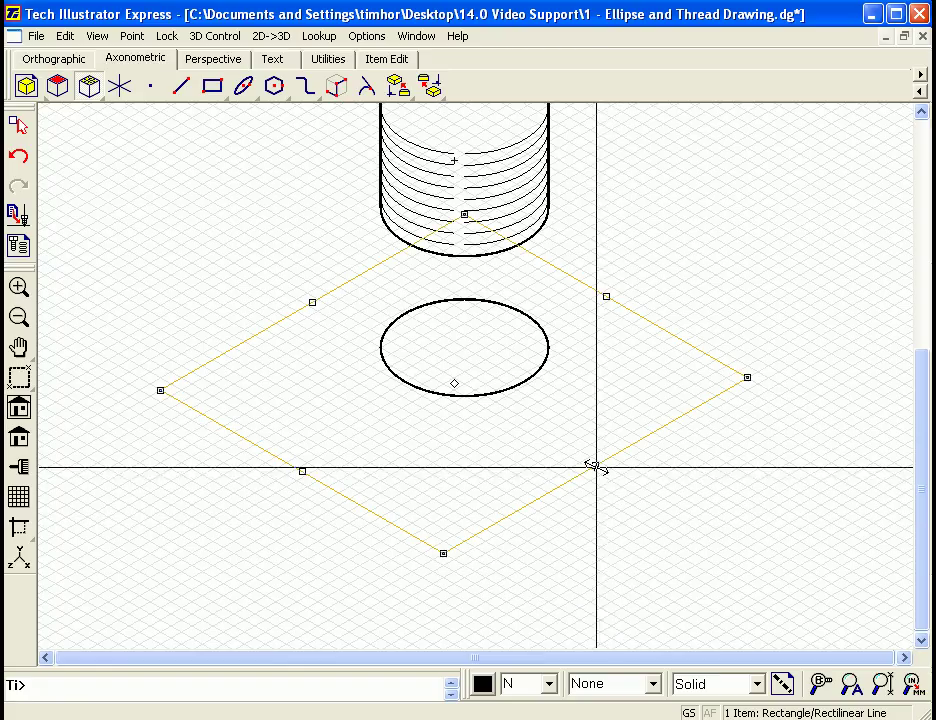
{"action": "left_click_drag", "start_coordinate": [606, 296], "coordinate": [731, 223]}
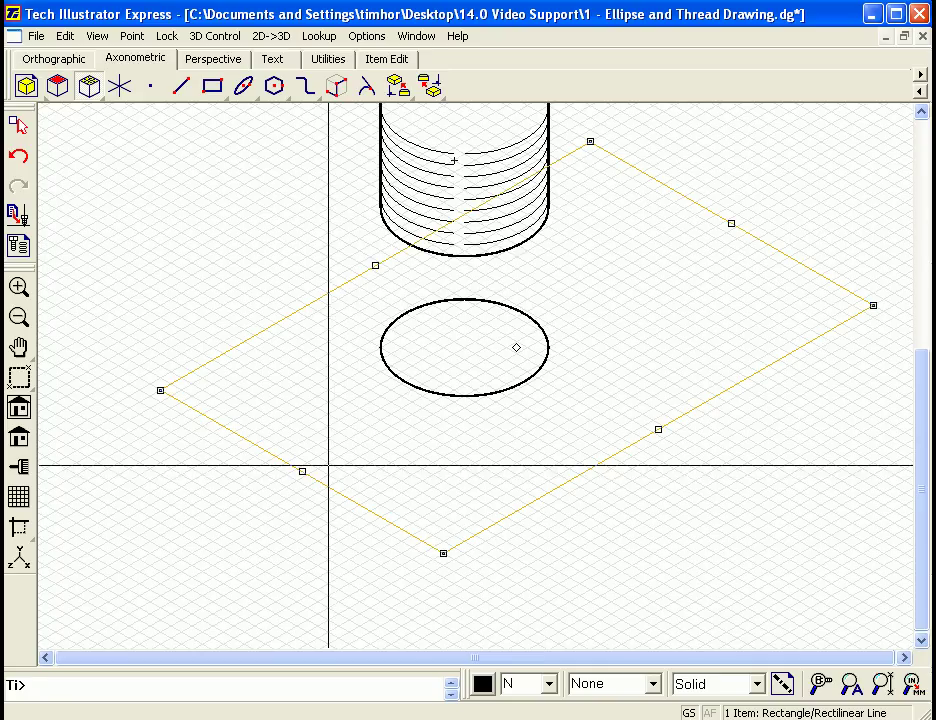
{"action": "left_click_drag", "start_coordinate": [302, 471], "coordinate": [260, 495]}
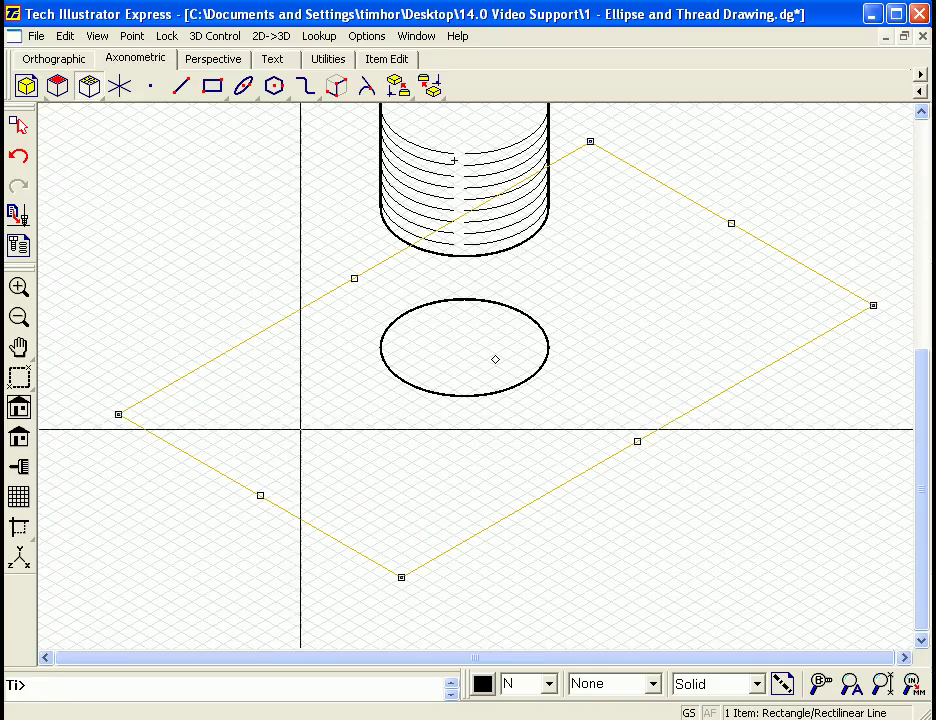
{"action": "left_click", "coordinate": [292, 407]}
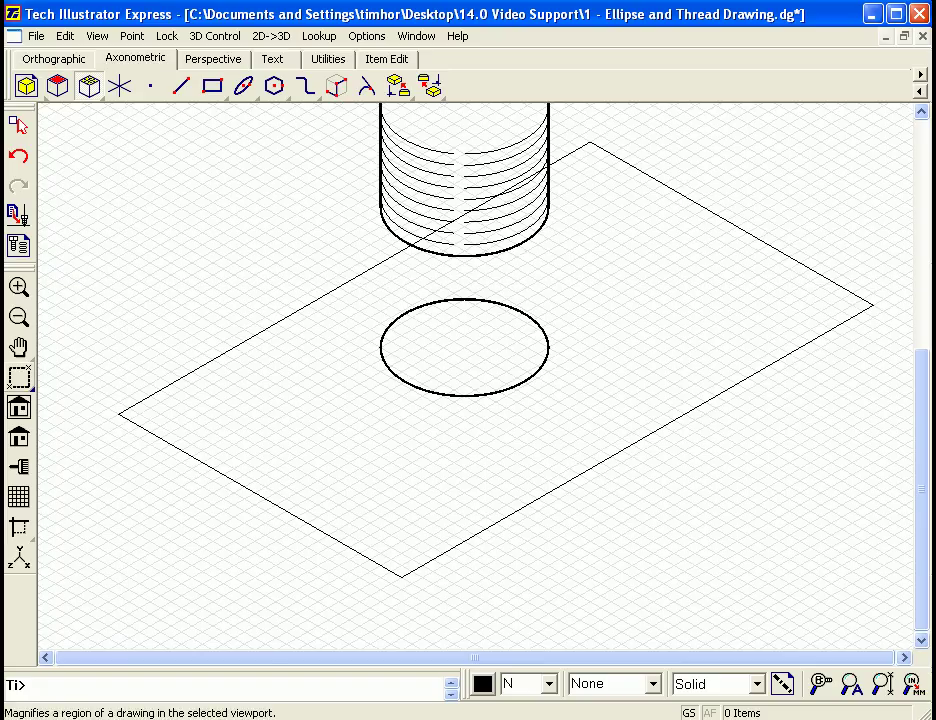
Move the plate outline's long front edge inward so that it cuts across the ellipse.
{"action": "left_click", "coordinate": [19, 376]}
{"action": "left_click_drag", "start_coordinate": [857, 125], "coordinate": [203, 522]}
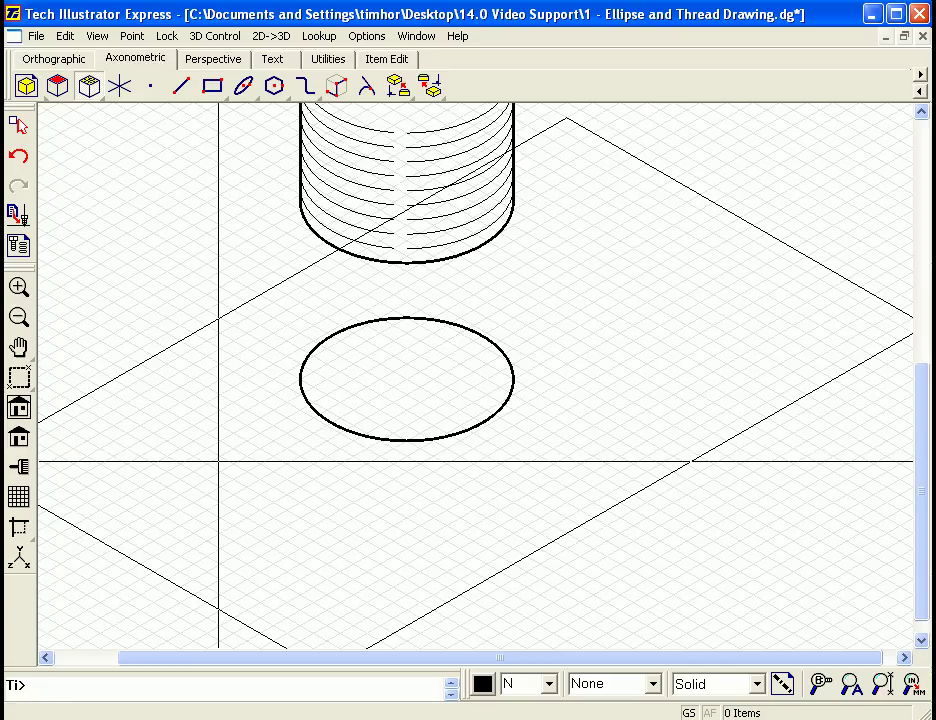
{"action": "scroll", "coordinate": [224, 449], "scroll_direction": "down", "scroll_amount": 2}
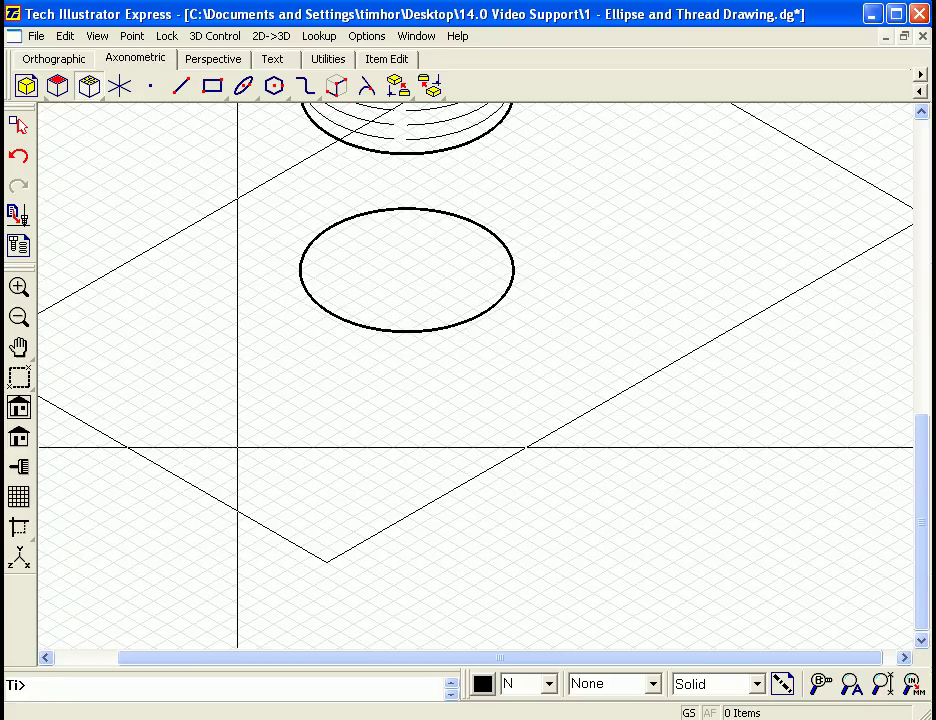
{"action": "left_click", "coordinate": [503, 460]}
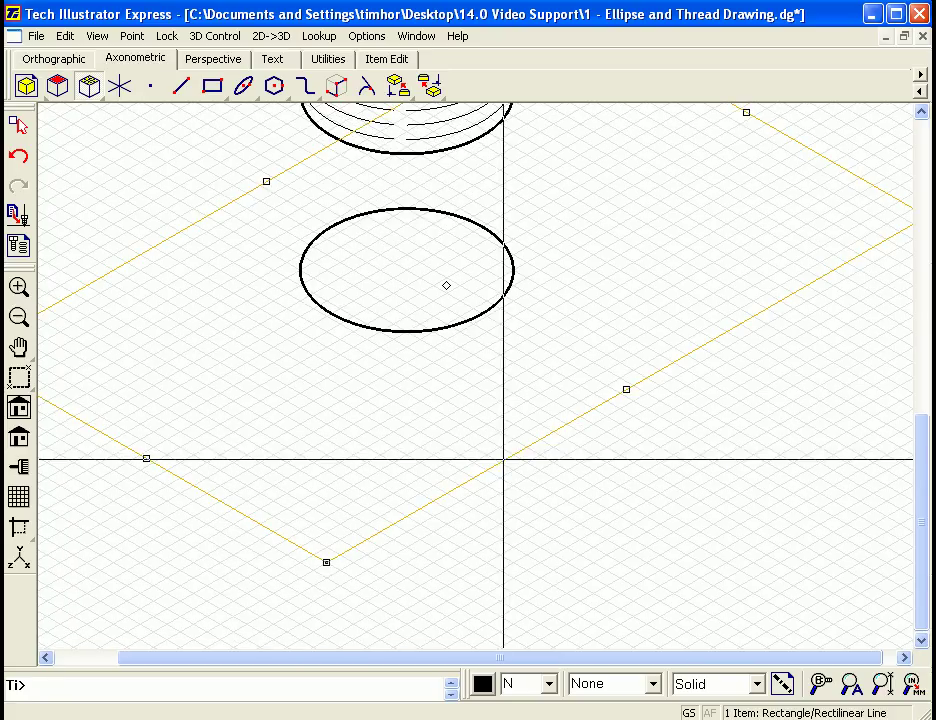
{"action": "left_click_drag", "start_coordinate": [503, 460], "coordinate": [446, 400]}
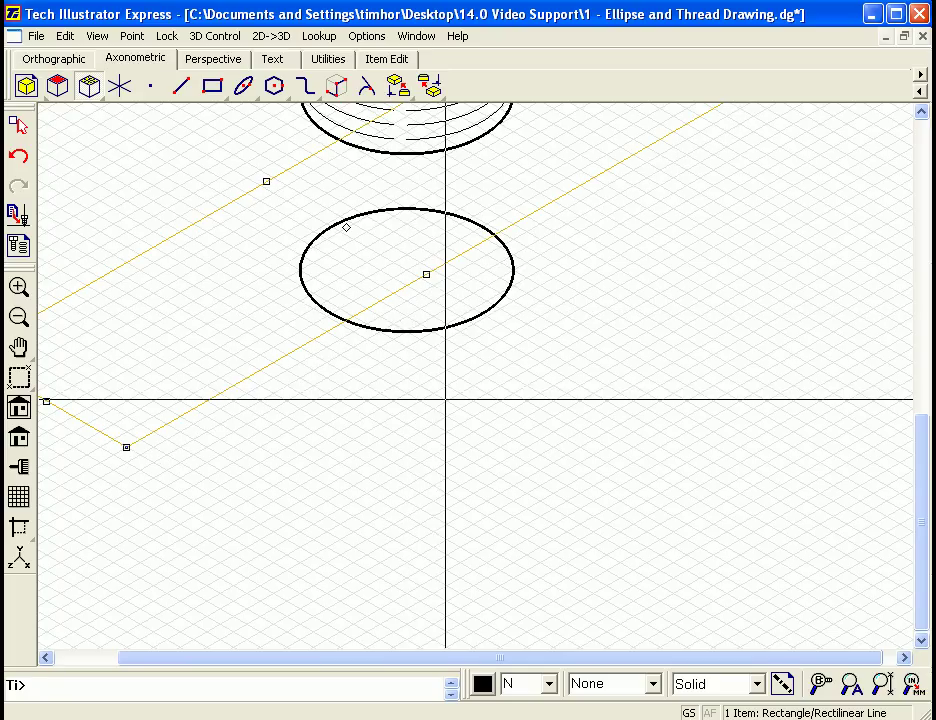
{"action": "scroll", "coordinate": [426, 499], "scroll_direction": "up", "scroll_amount": 2}
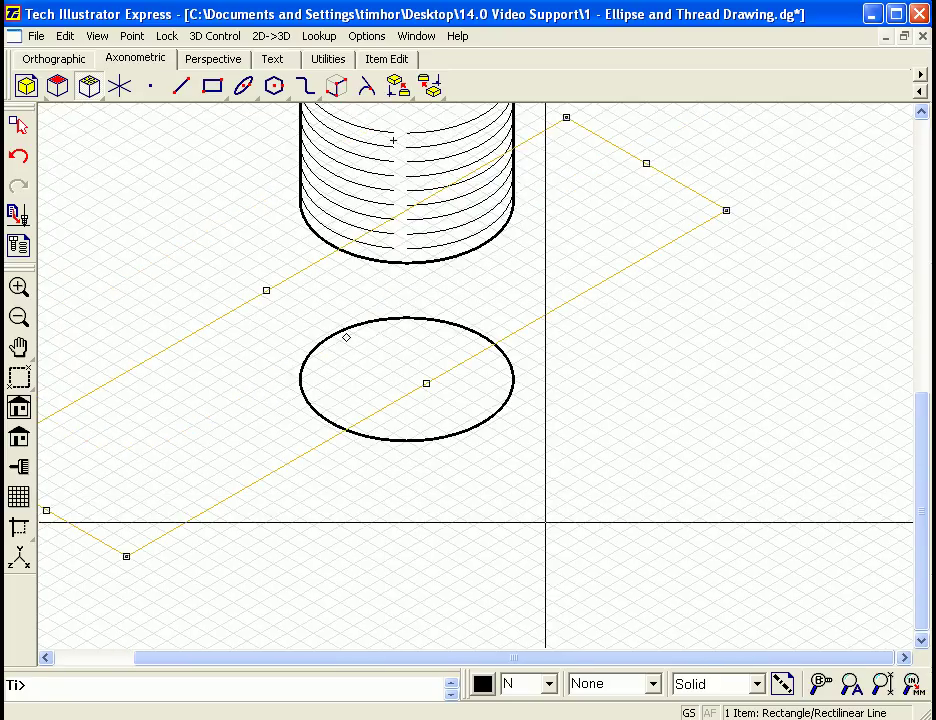
{"action": "left_click", "coordinate": [545, 522]}
Trim the ellipse at the plate's front edge, keeping only the arc behind it.
{"action": "left_click", "coordinate": [501, 397]}
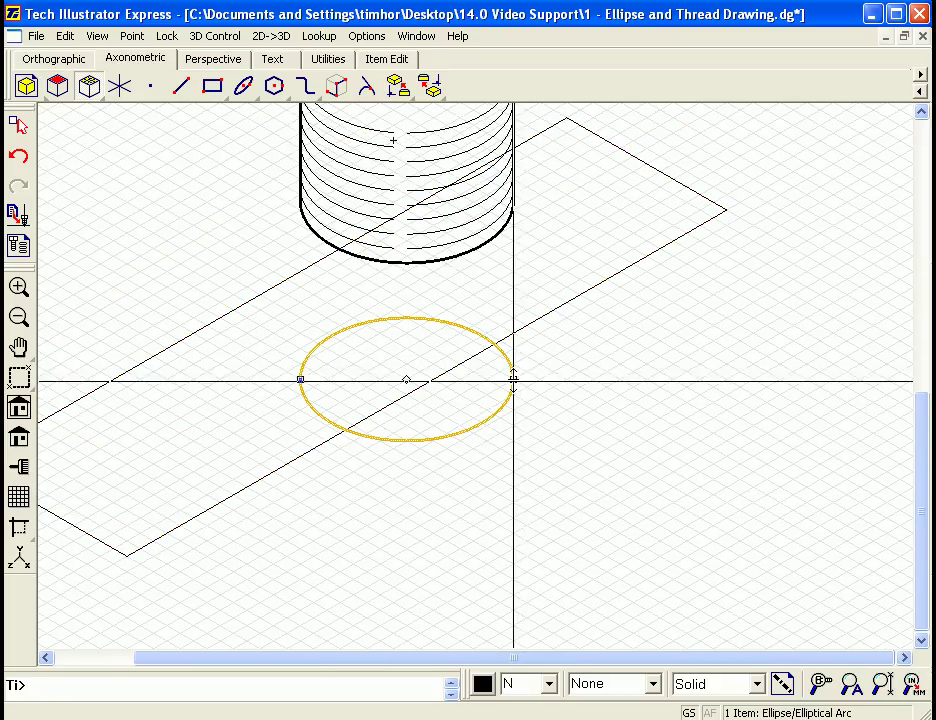
{"action": "left_click_drag", "start_coordinate": [513, 378], "coordinate": [344, 429]}
{"action": "left_click", "coordinate": [492, 468]}
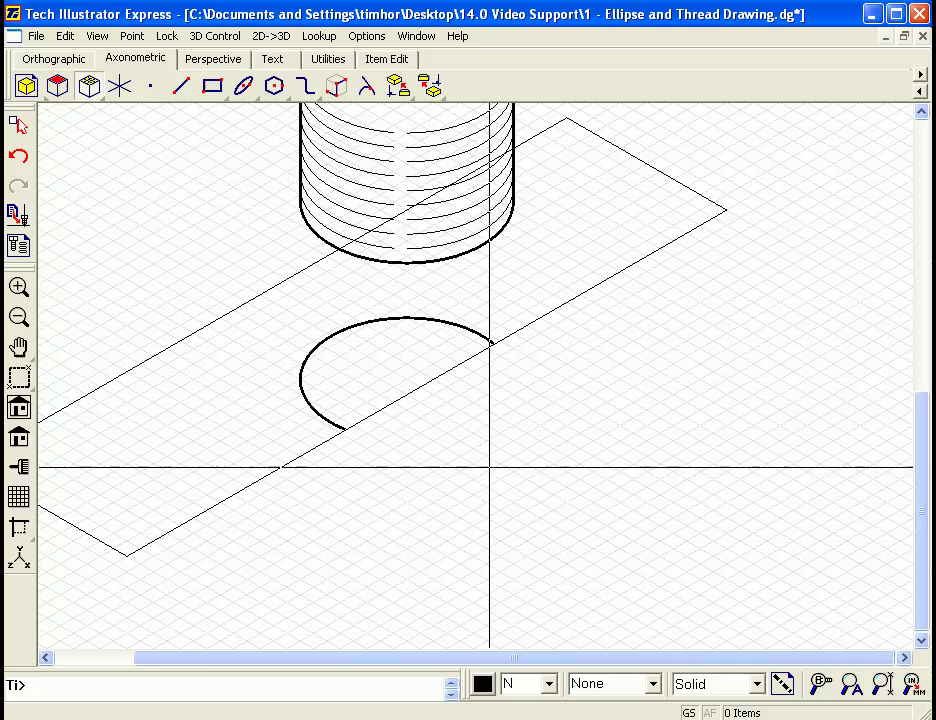
Erase the plate outline's long front edge, using two points on either side of it with the ed command.
{"action": "type", "text": "ed"}
{"action": "left_click", "coordinate": [393, 371]}
{"action": "left_click", "coordinate": [486, 425]}
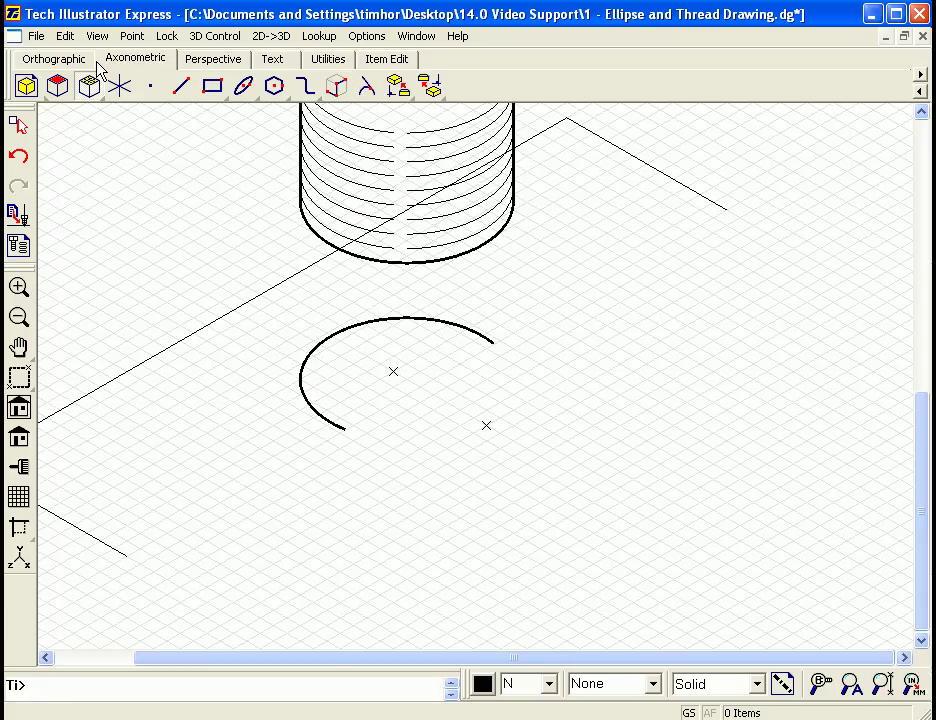
Draw a wavy smooth curve from the plate's lower-left open corner up to the lower end of the hole arc.
{"action": "left_click", "coordinate": [56, 59]}
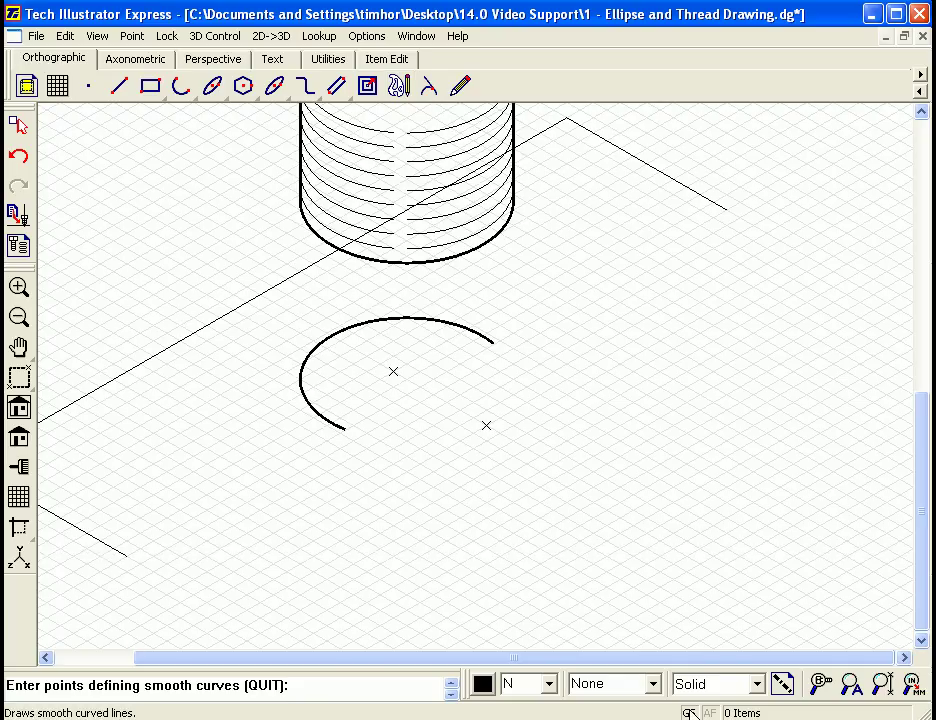
{"action": "left_click", "coordinate": [129, 555]}
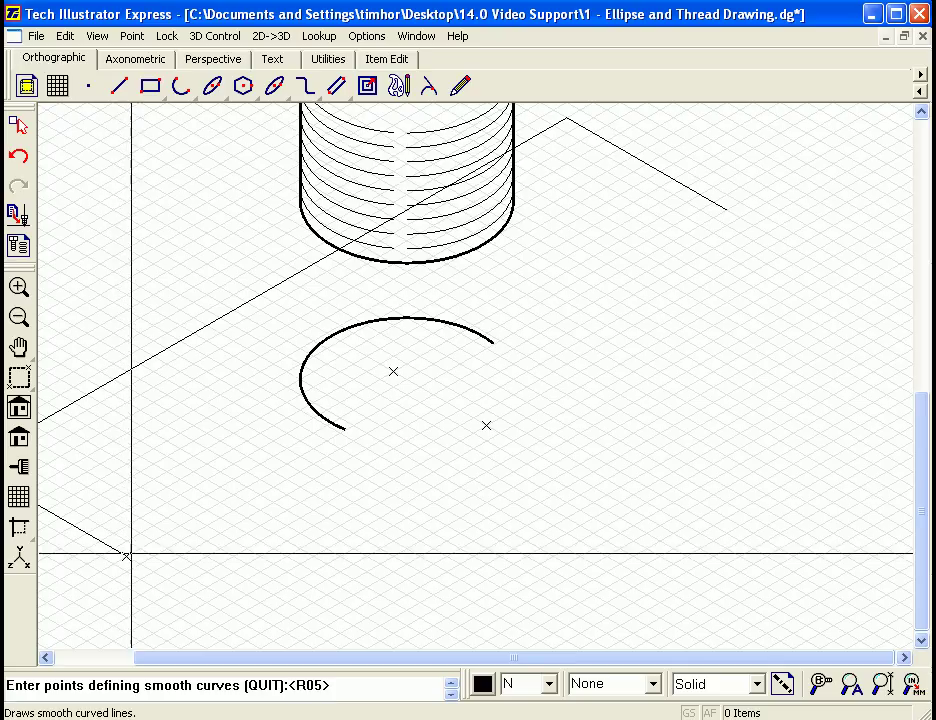
{"action": "left_click", "coordinate": [144, 540]}
{"action": "left_click", "coordinate": [157, 507]}
{"action": "left_click", "coordinate": [196, 489]}
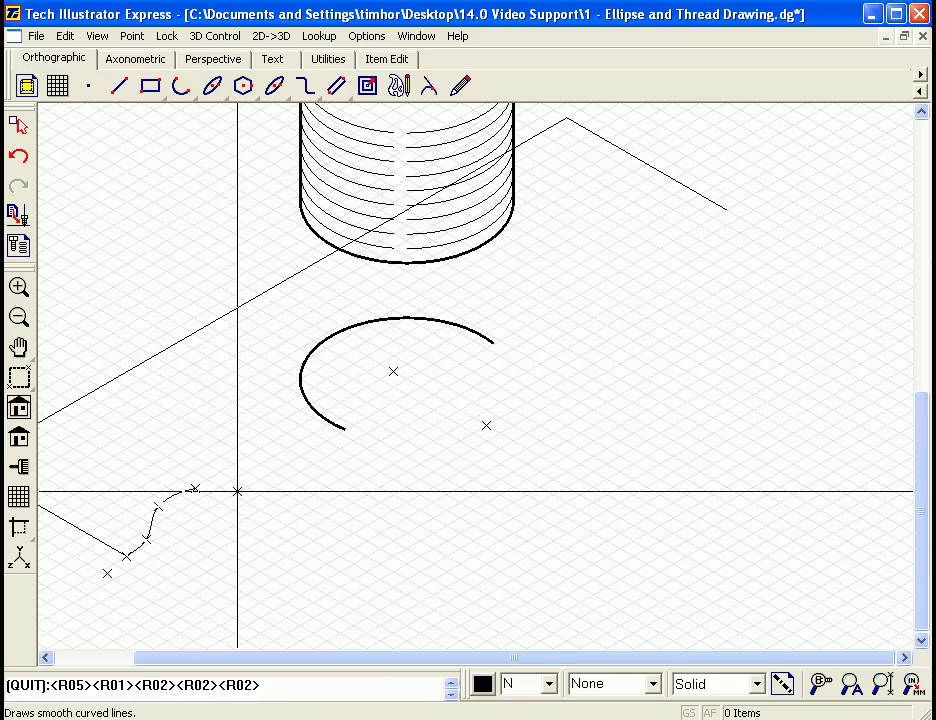
{"action": "left_click", "coordinate": [238, 491]}
{"action": "left_click", "coordinate": [277, 463]}
{"action": "left_click", "coordinate": [294, 446]}
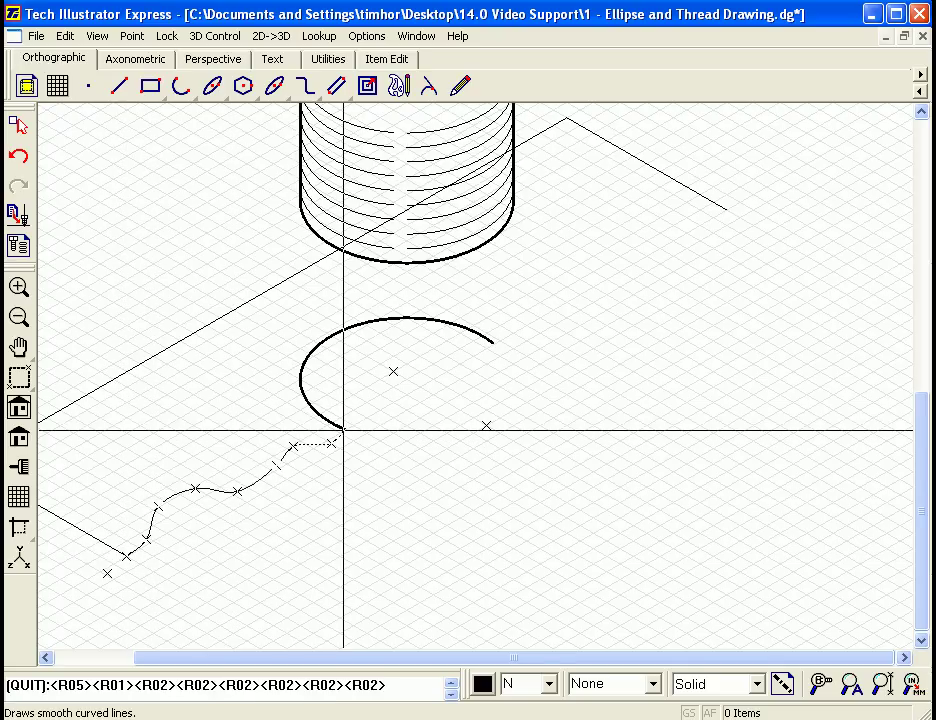
{"action": "left_click", "coordinate": [343, 430]}
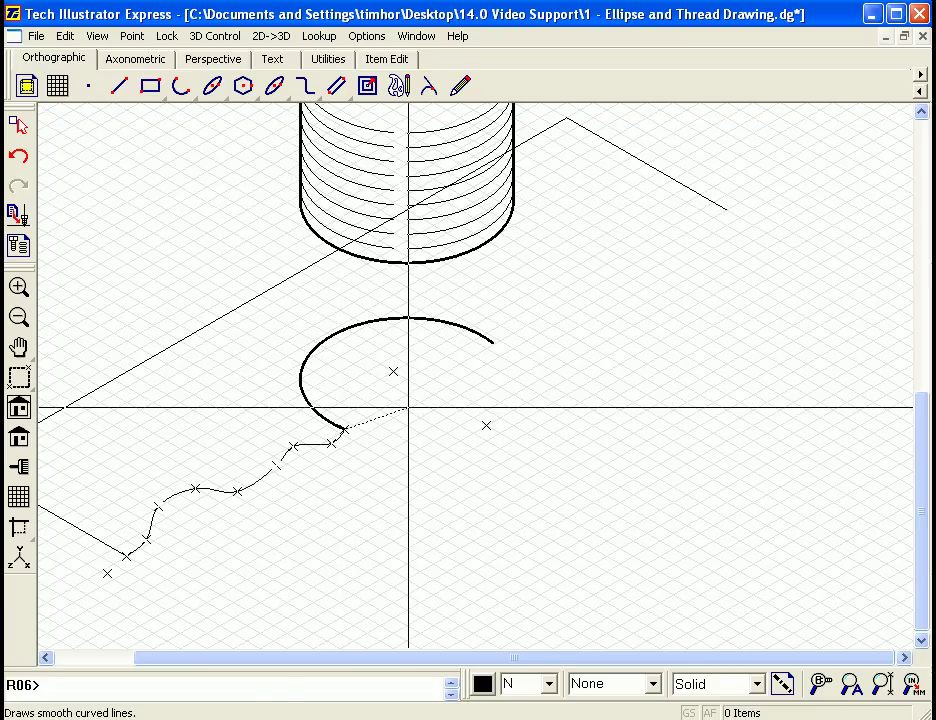
Draw a second wavy smooth curve from the hole arc's upper-right end to the plate's right open corner, and finish the curve command.
{"action": "left_click", "coordinate": [491, 343]}
{"action": "left_click", "coordinate": [515, 311]}
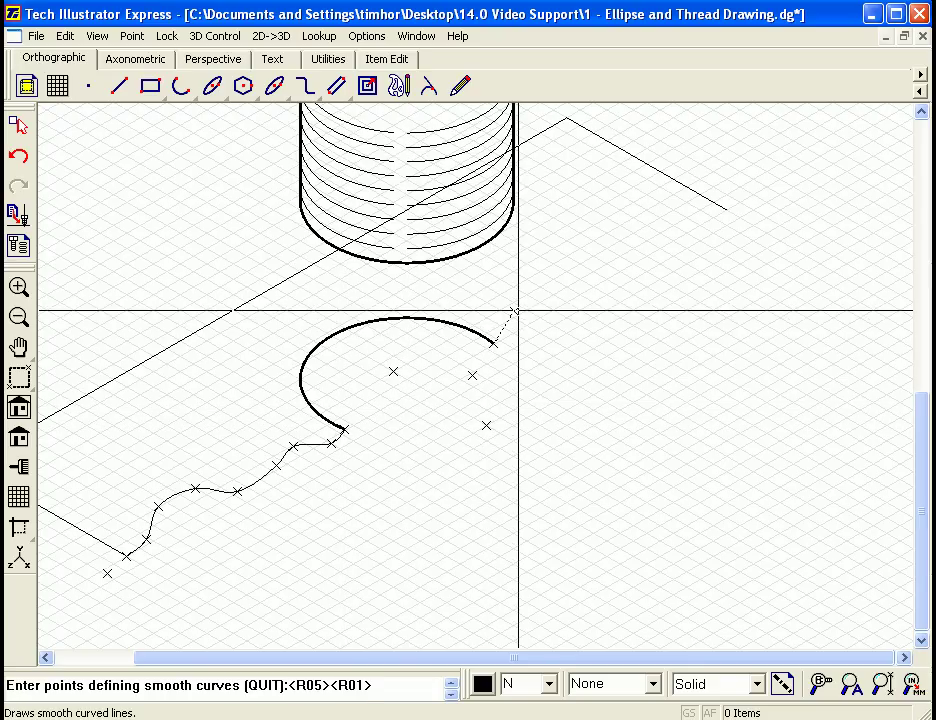
{"action": "left_click", "coordinate": [559, 299]}
{"action": "left_click", "coordinate": [602, 279]}
{"action": "left_click", "coordinate": [623, 248]}
{"action": "left_click", "coordinate": [681, 241]}
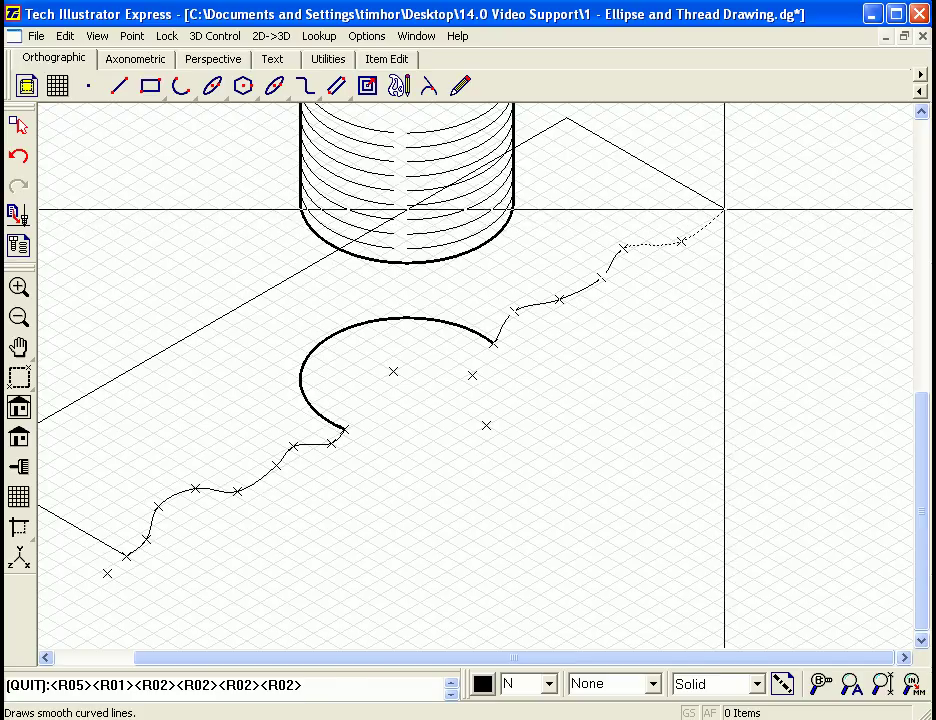
{"action": "right_click", "coordinate": [726, 210]}
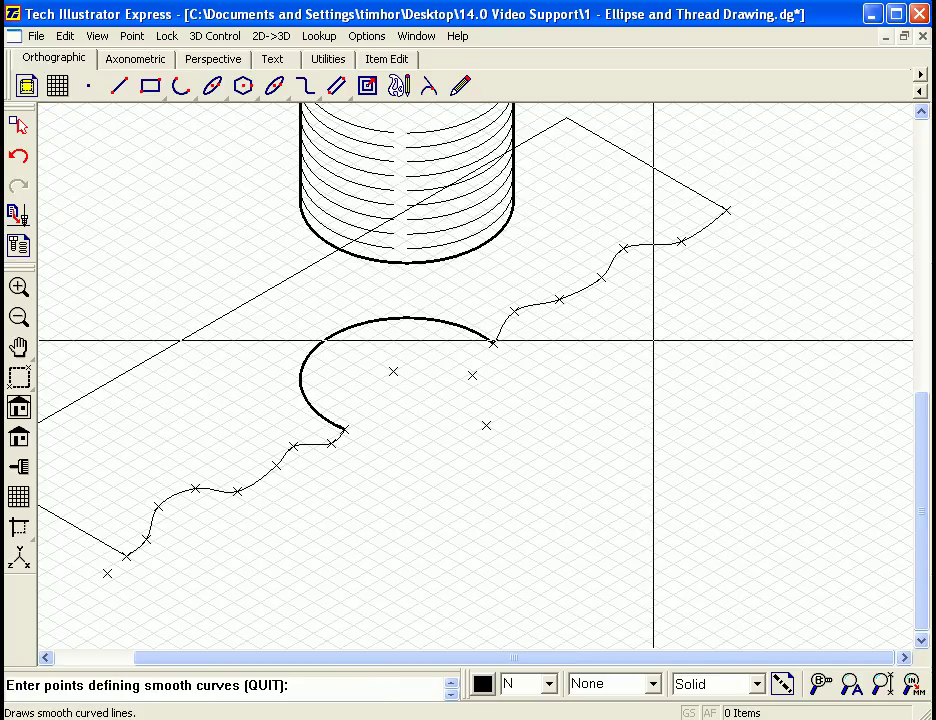
{"action": "left_click", "coordinate": [179, 546]}
{"action": "right_click", "coordinate": [178, 514]}
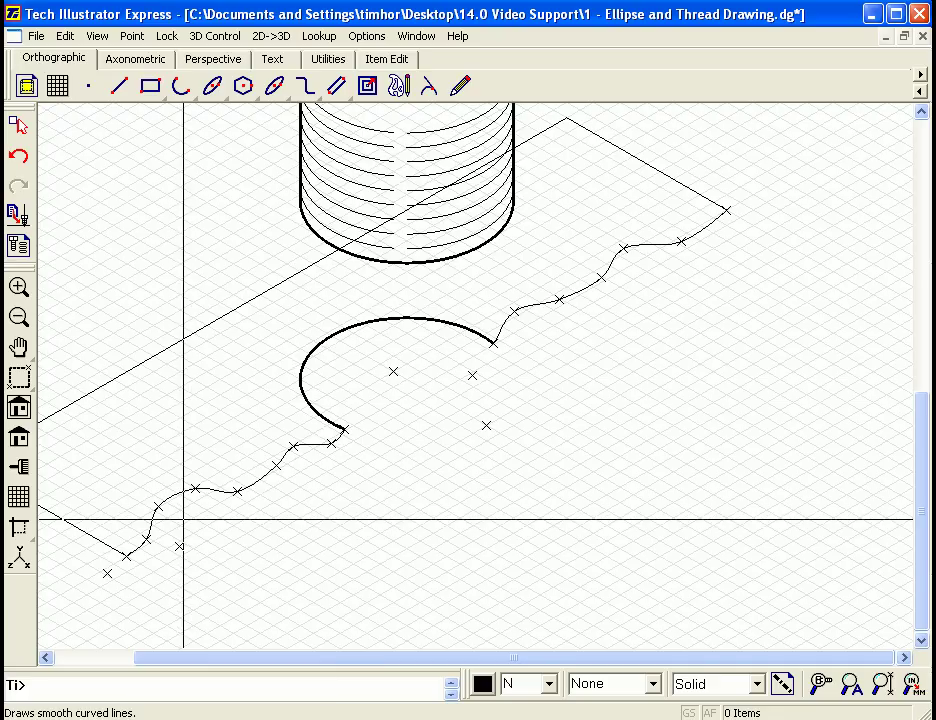
Reshape the left break curve by repositioning its middle points into an irregular stepped wave.
{"action": "left_click", "coordinate": [178, 496]}
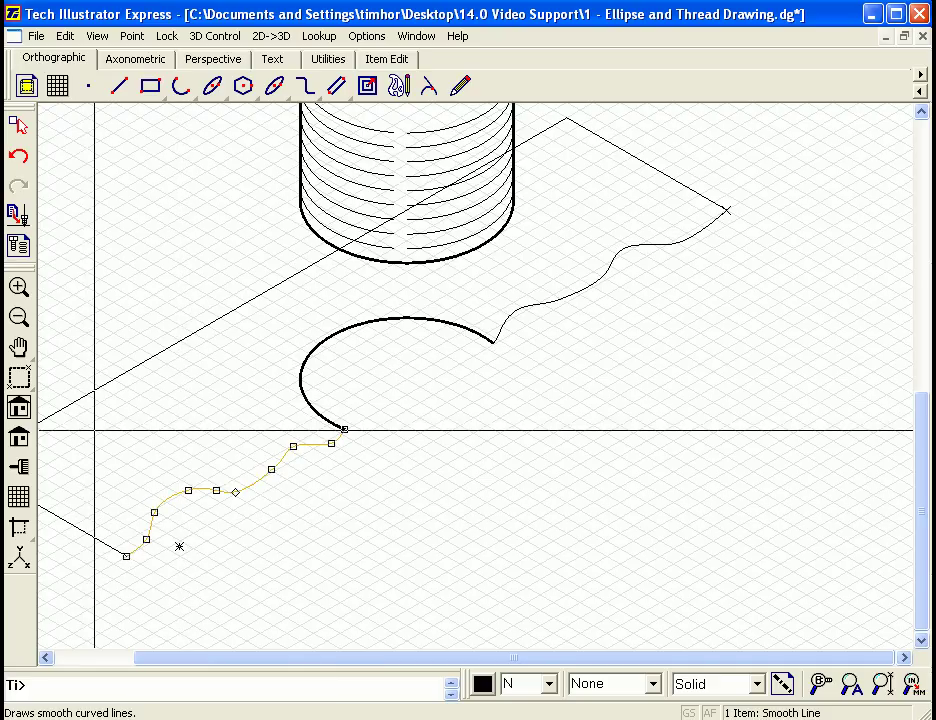
{"action": "left_click", "coordinate": [27, 382]}
{"action": "left_click", "coordinate": [412, 380]}
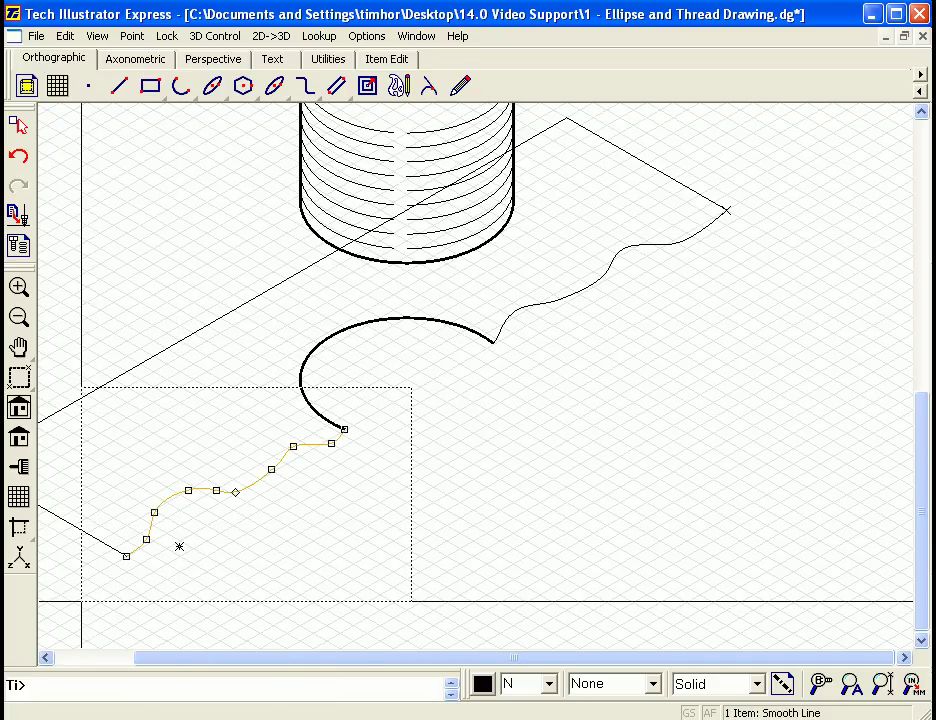
{"action": "left_click", "coordinate": [36, 605]}
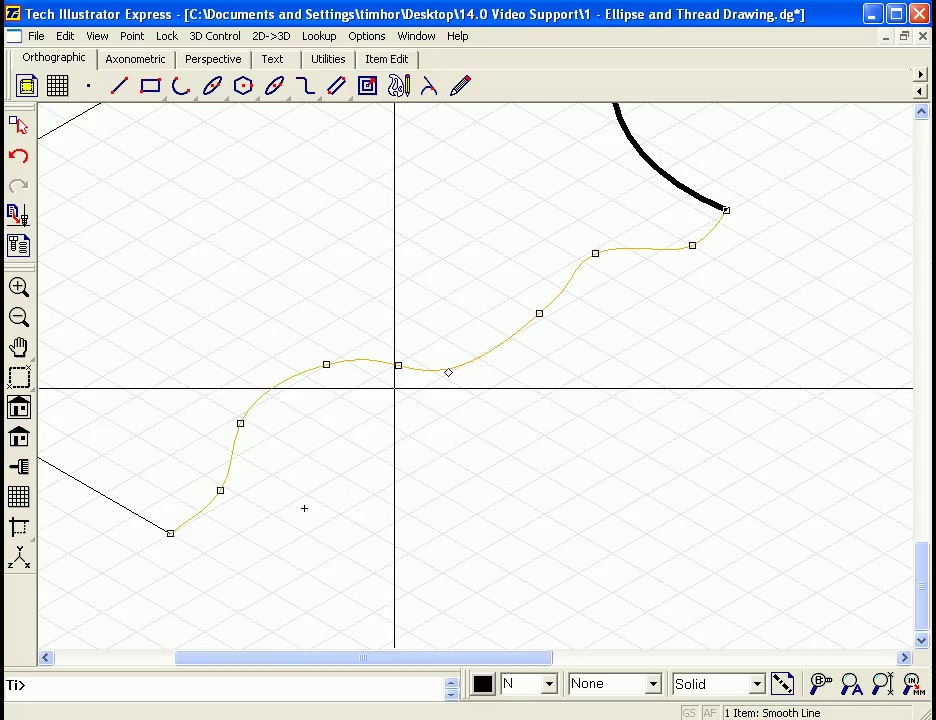
{"action": "left_click_drag", "start_coordinate": [398, 365], "coordinate": [432, 364]}
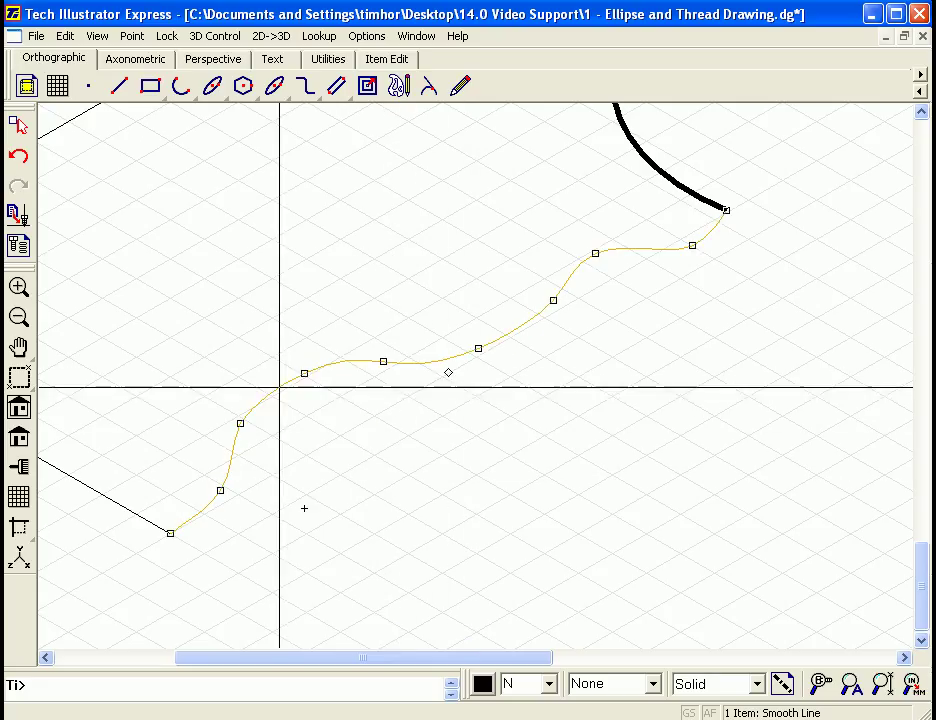
{"action": "left_click_drag", "start_coordinate": [303, 376], "coordinate": [325, 459]}
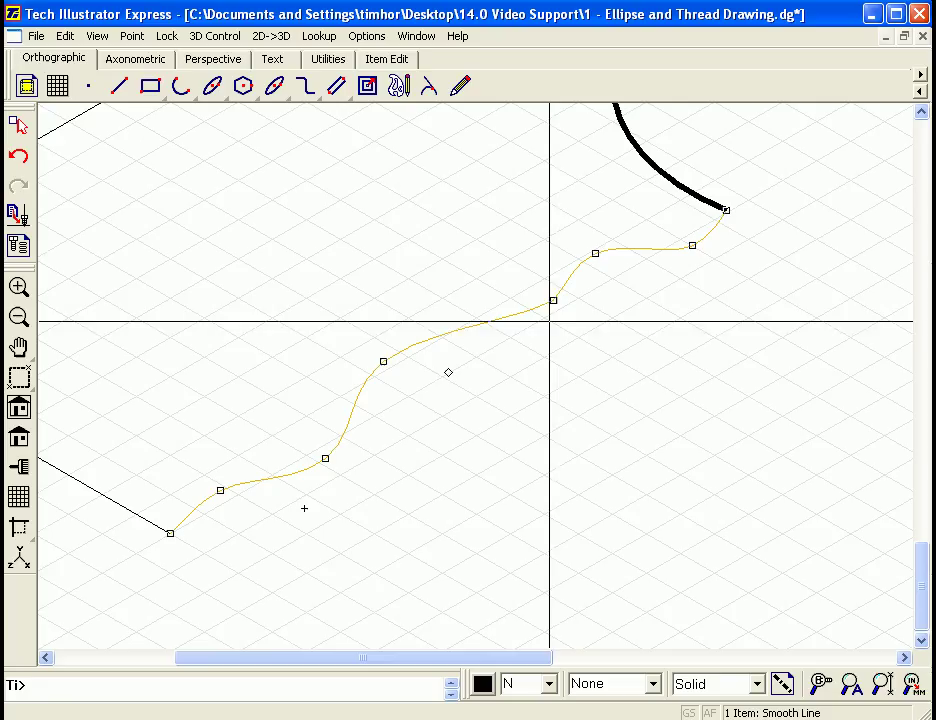
{"action": "key", "text": "Escape"}
{"action": "left_click", "coordinate": [527, 318]}
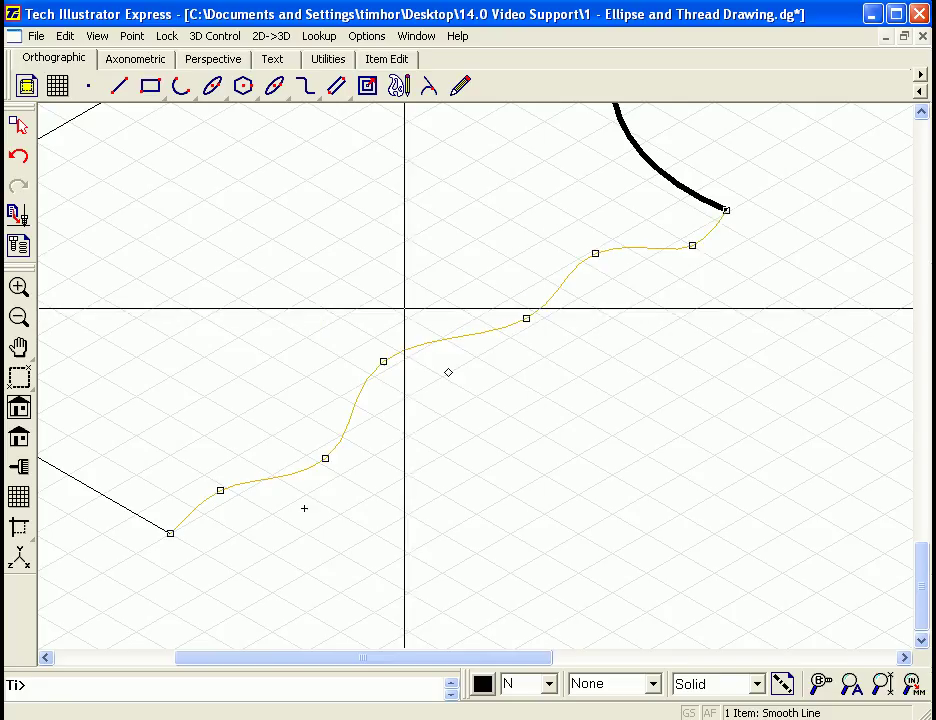
{"action": "key", "text": "Escape"}
Reshape the right break curve by moving its points into one broad S-bend between the hole arc and the plate corner.
{"action": "left_click", "coordinate": [20, 322]}
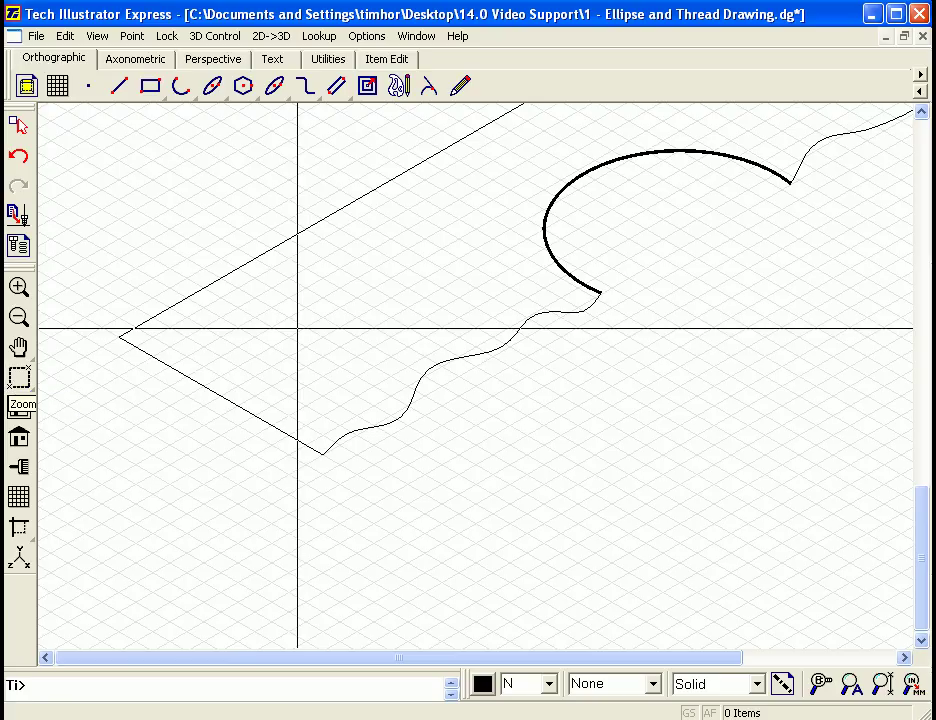
{"action": "key", "text": "Right"}
{"action": "key", "text": "Right"}
{"action": "key", "text": "Right"}
{"action": "key", "text": "Right"}
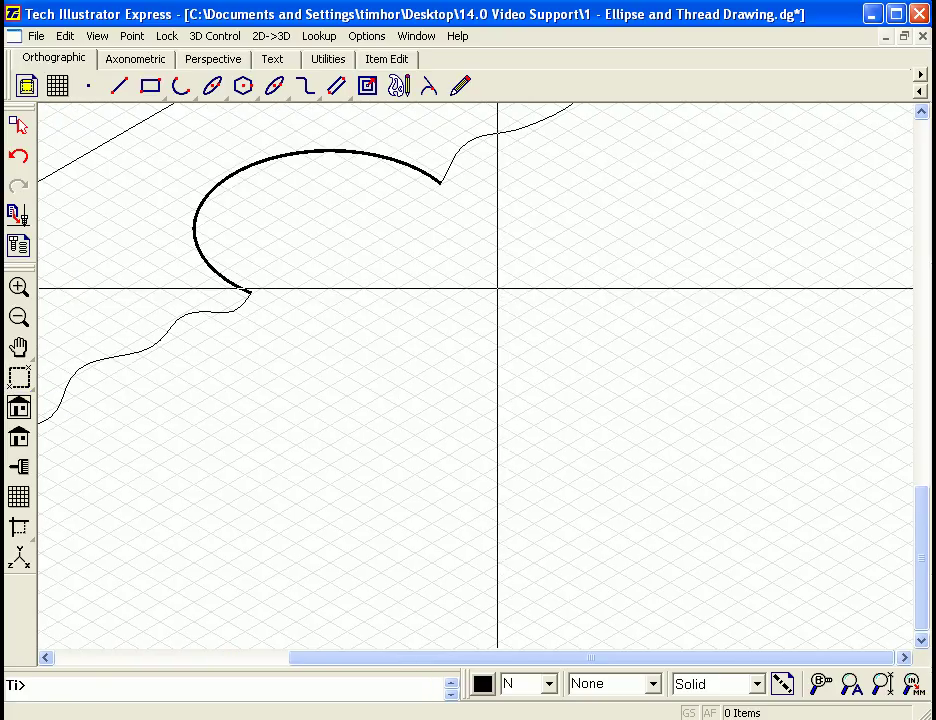
{"action": "key", "text": "Up"}
{"action": "key", "text": "Up"}
{"action": "key", "text": "Up"}
{"action": "key", "text": "Up"}
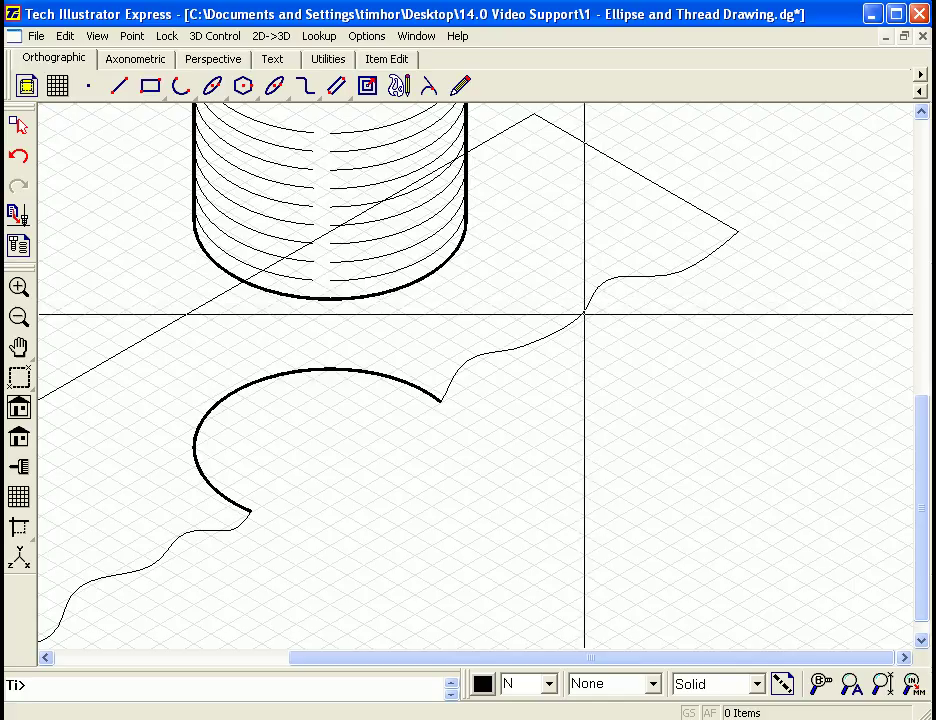
{"action": "left_click", "coordinate": [584, 314]}
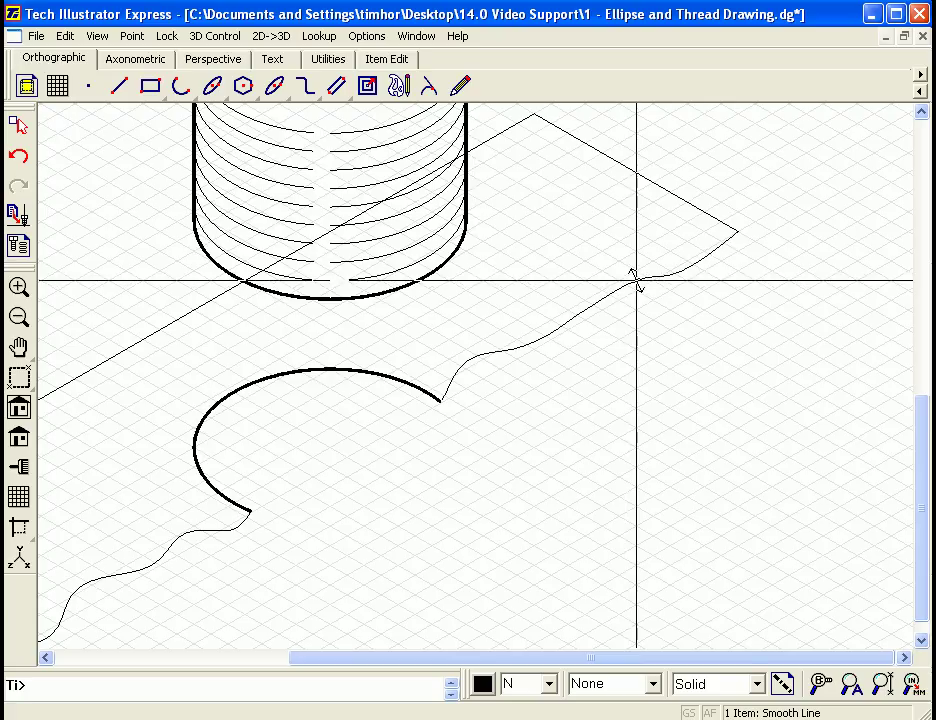
{"action": "left_click_drag", "start_coordinate": [602, 296], "coordinate": [603, 274]}
{"action": "left_click_drag", "start_coordinate": [522, 320], "coordinate": [545, 370]}
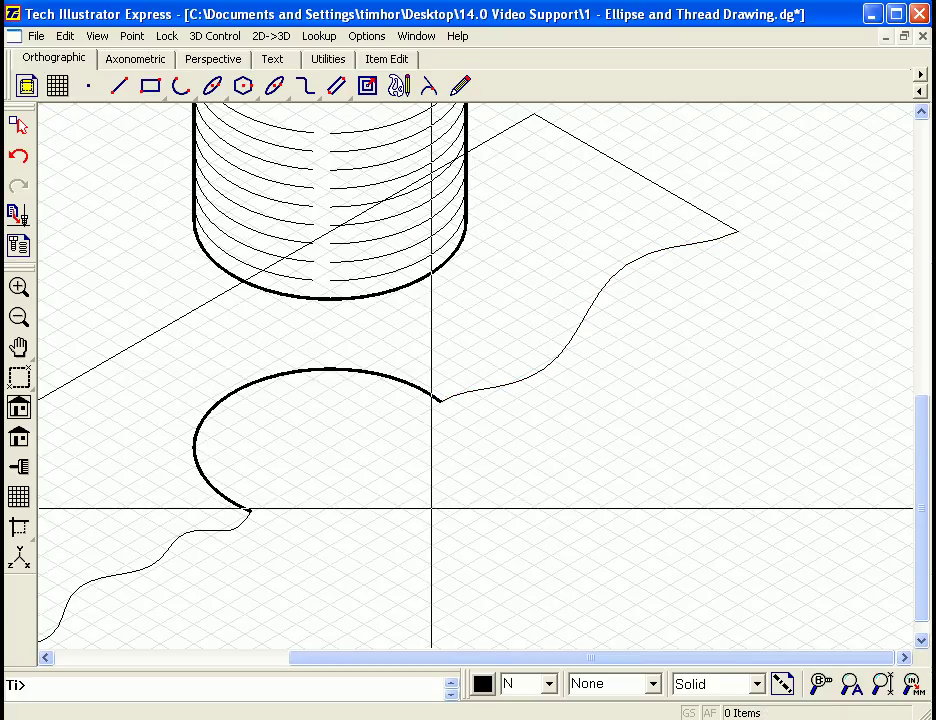
Select the plate outline, the hole arc and both break curves, and copy them straight down a short distance for the plate's thickness.
{"action": "scroll", "coordinate": [423, 515], "scroll_direction": "down", "scroll_amount": 3}
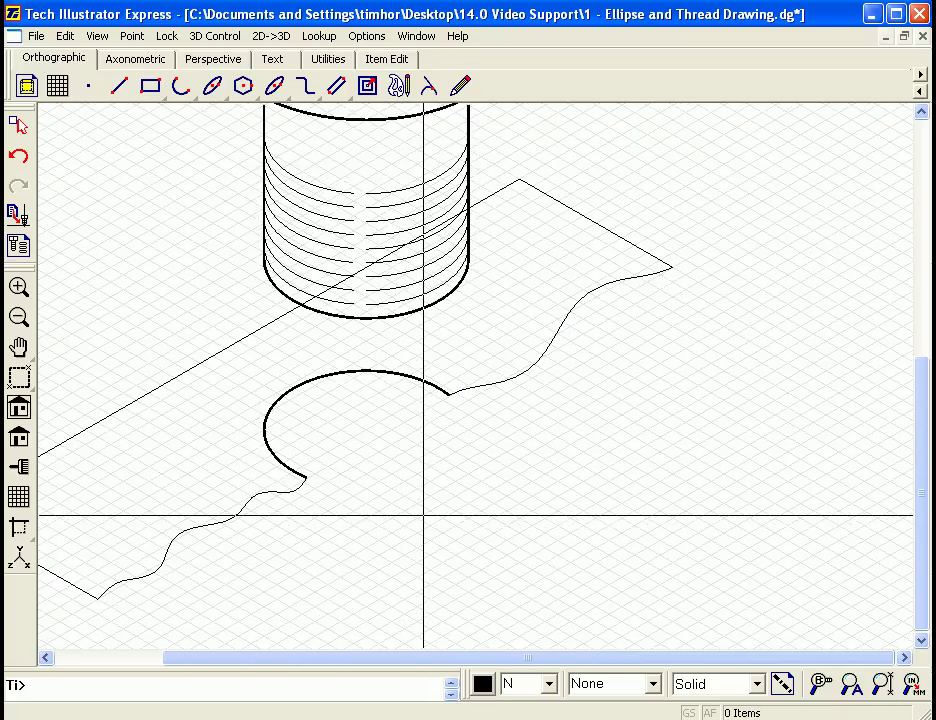
{"action": "scroll", "coordinate": [461, 526], "scroll_direction": "down", "scroll_amount": 1}
{"action": "scroll", "coordinate": [461, 526], "scroll_direction": "left", "scroll_amount": 2}
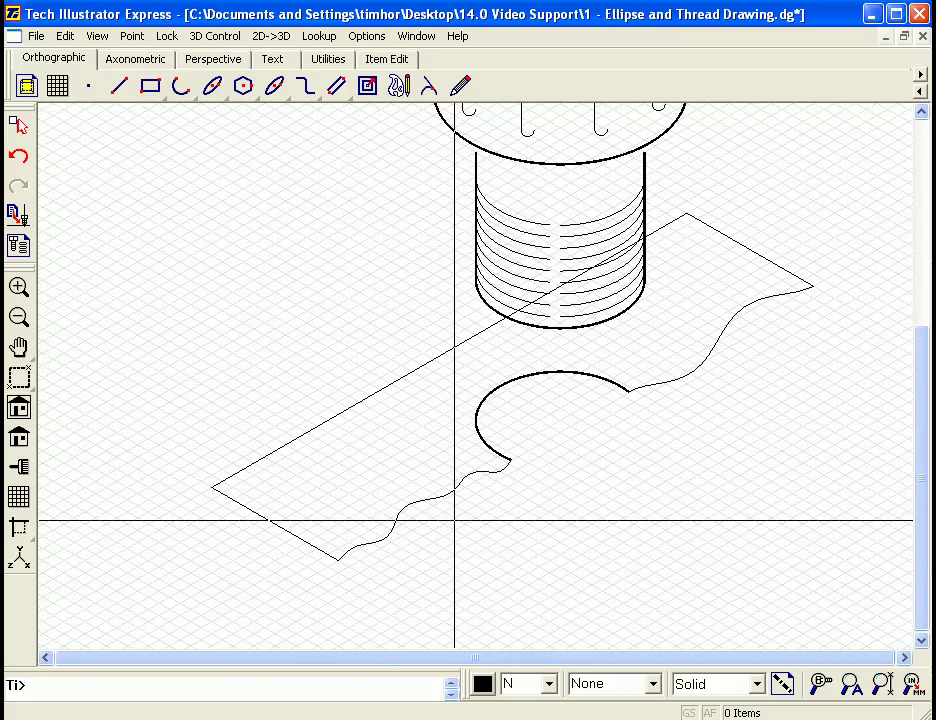
{"action": "left_click", "coordinate": [380, 552]}
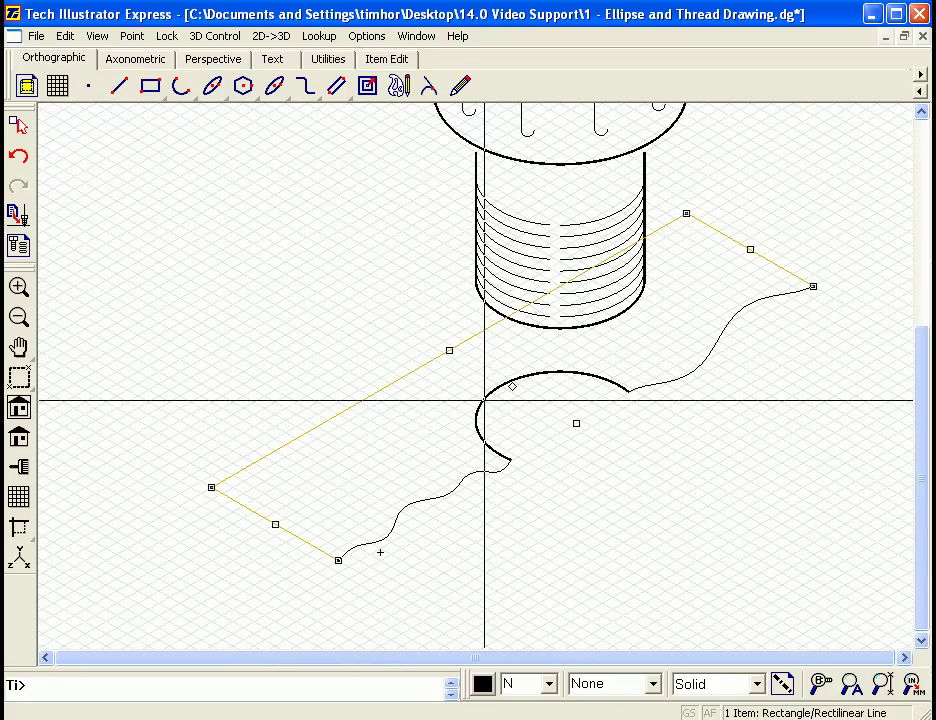
{"action": "left_click", "coordinate": [485, 445], "text": "shift"}
{"action": "left_click", "coordinate": [485, 476], "text": "shift"}
{"action": "left_click", "coordinate": [648, 395], "text": "shift"}
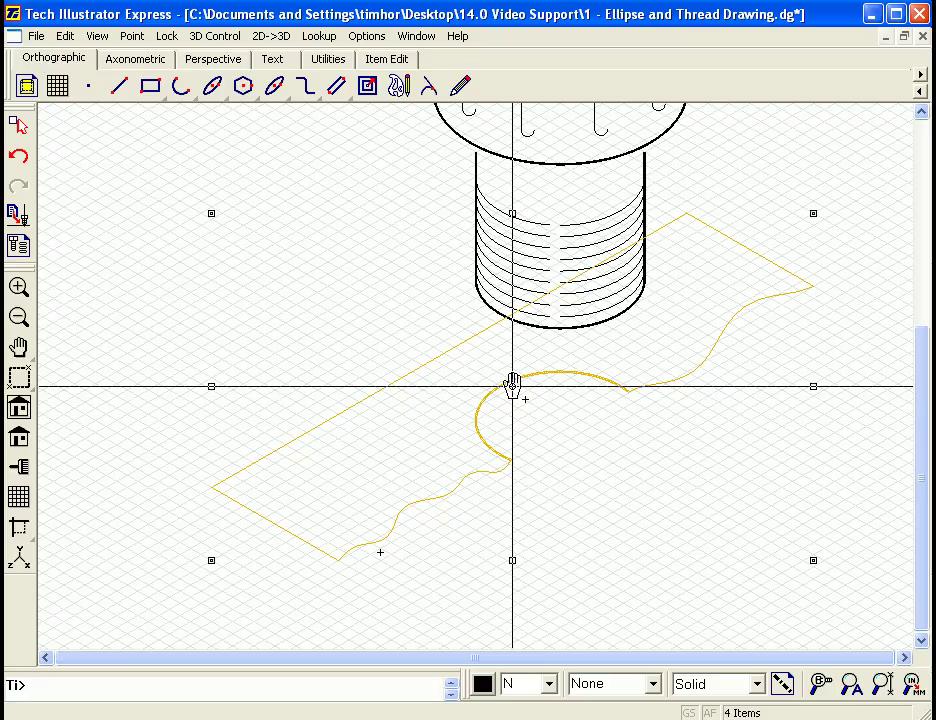
{"action": "left_click_drag", "start_coordinate": [512, 385], "coordinate": [512, 404]}
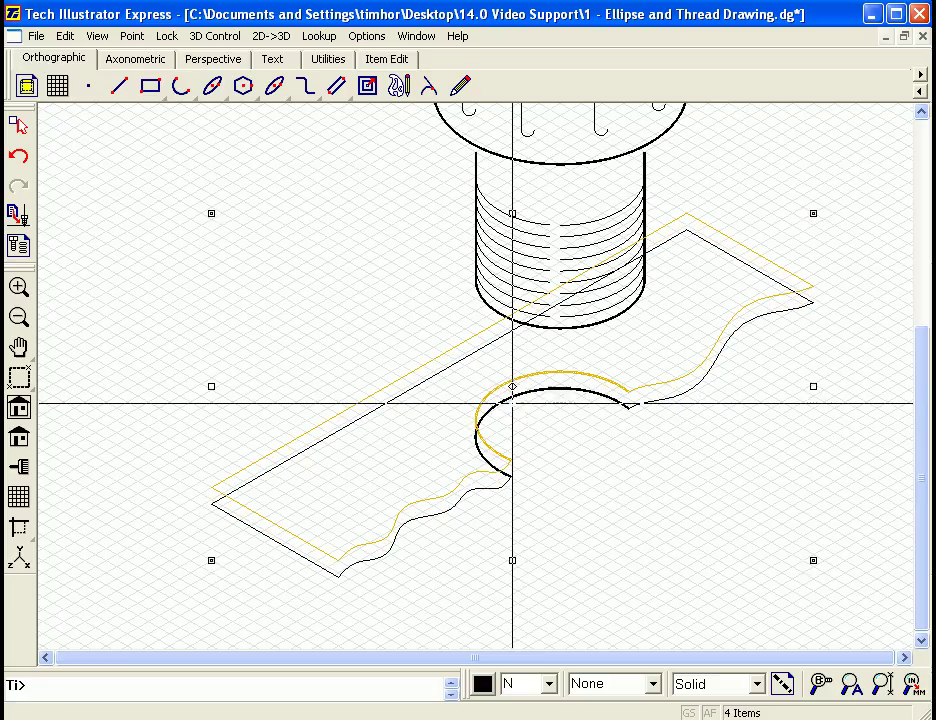
{"action": "left_click_drag", "start_coordinate": [512, 404], "coordinate": [512, 404]}
Shorten the copied hole arc to where it meets the upper arc, and erase the lower outline's hidden back edges with the ed command.
{"action": "left_click", "coordinate": [328, 328]}
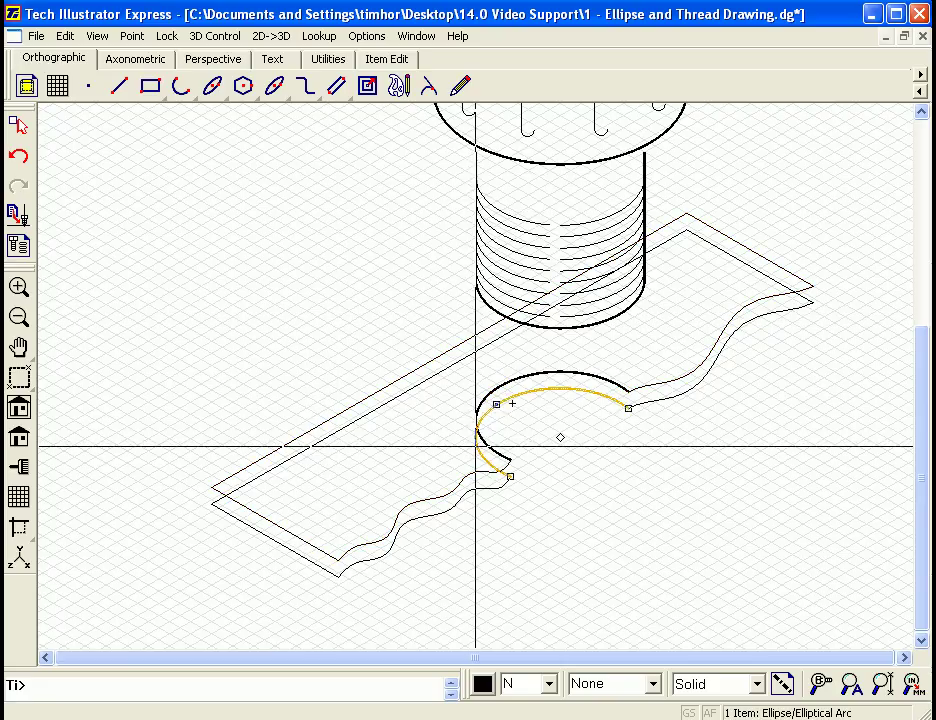
{"action": "left_click_drag", "start_coordinate": [510, 478], "coordinate": [478, 423]}
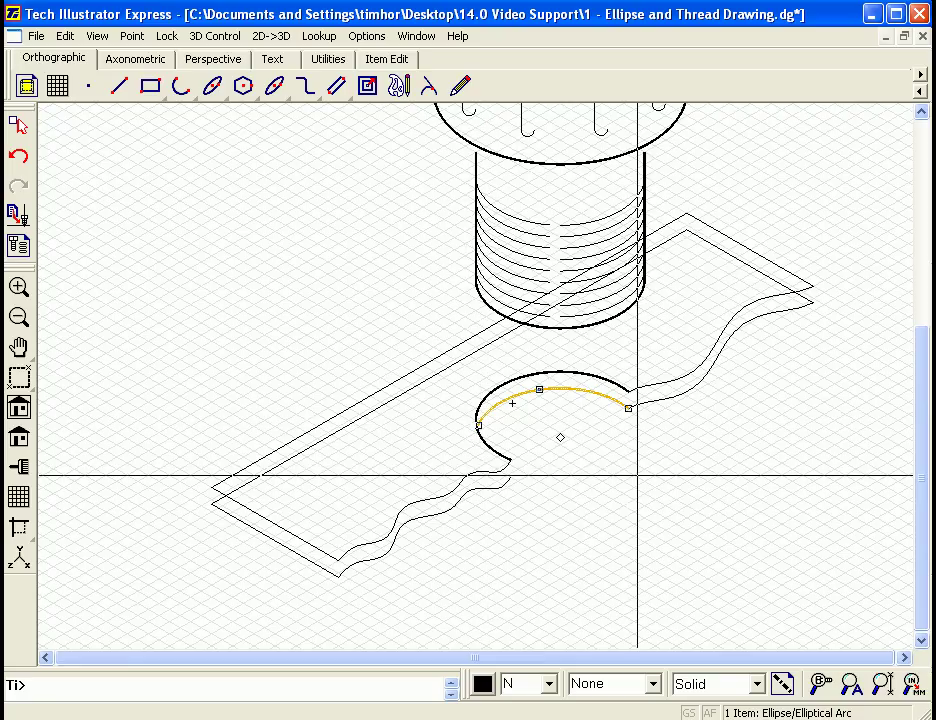
{"action": "key", "text": "Escape"}
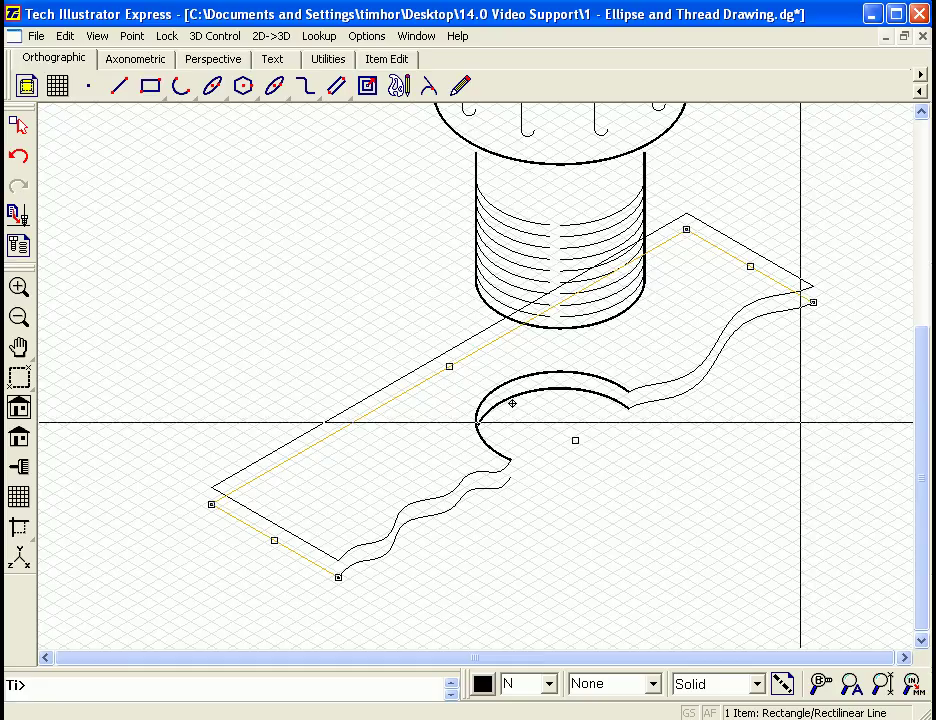
{"action": "type", "text": "ed<R01><R01>"}
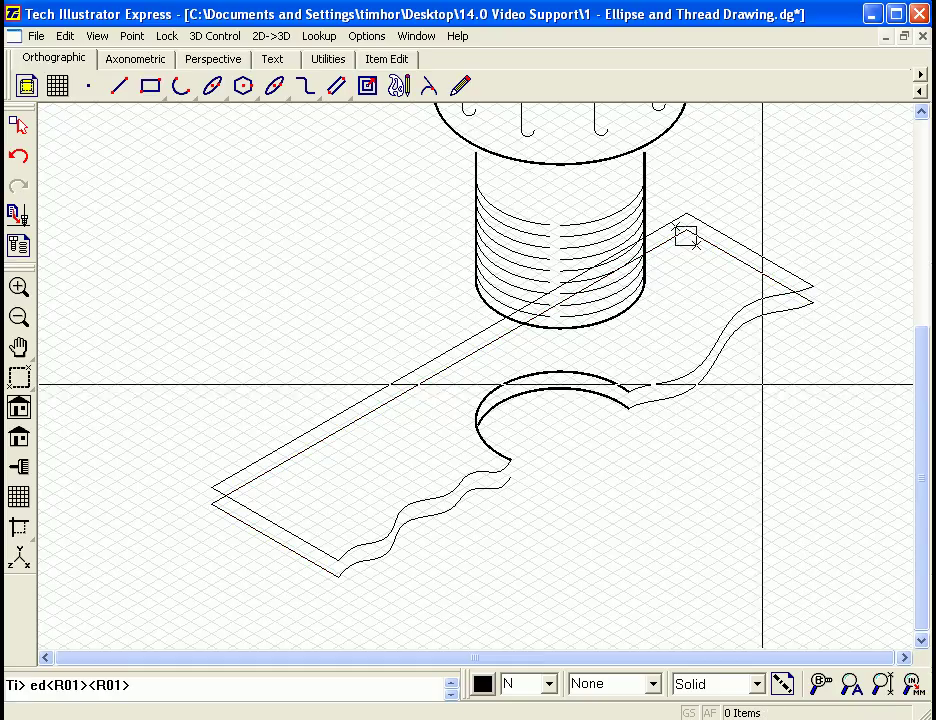
{"action": "left_click", "coordinate": [765, 390]}
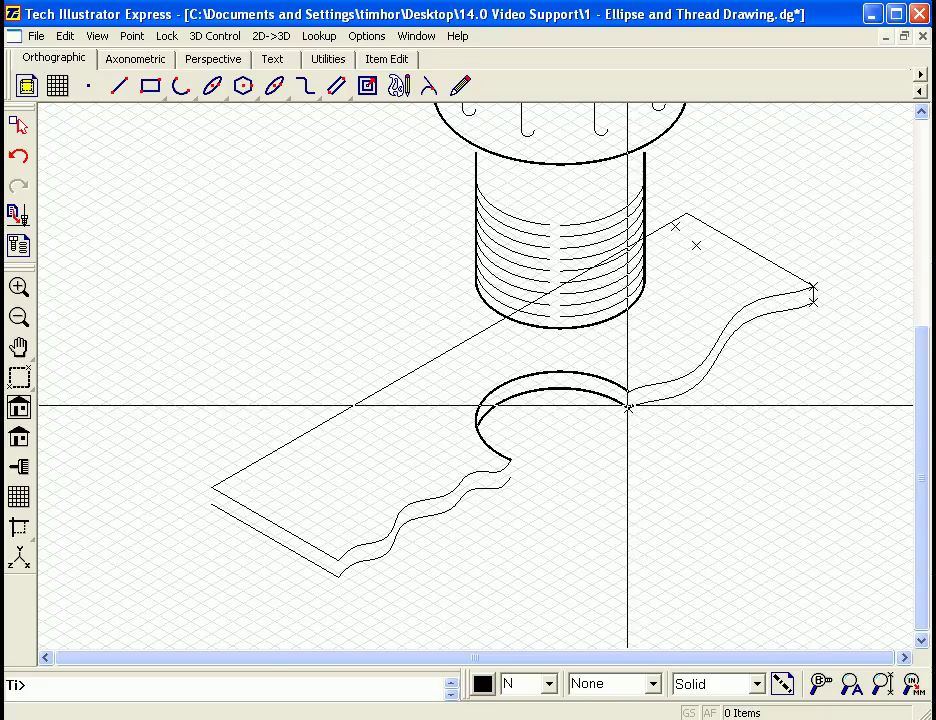
Join the upper and lower plate outlines with short vertical lines at both hole arc ends and the left-end corners.
{"action": "left_click", "coordinate": [628, 391]}
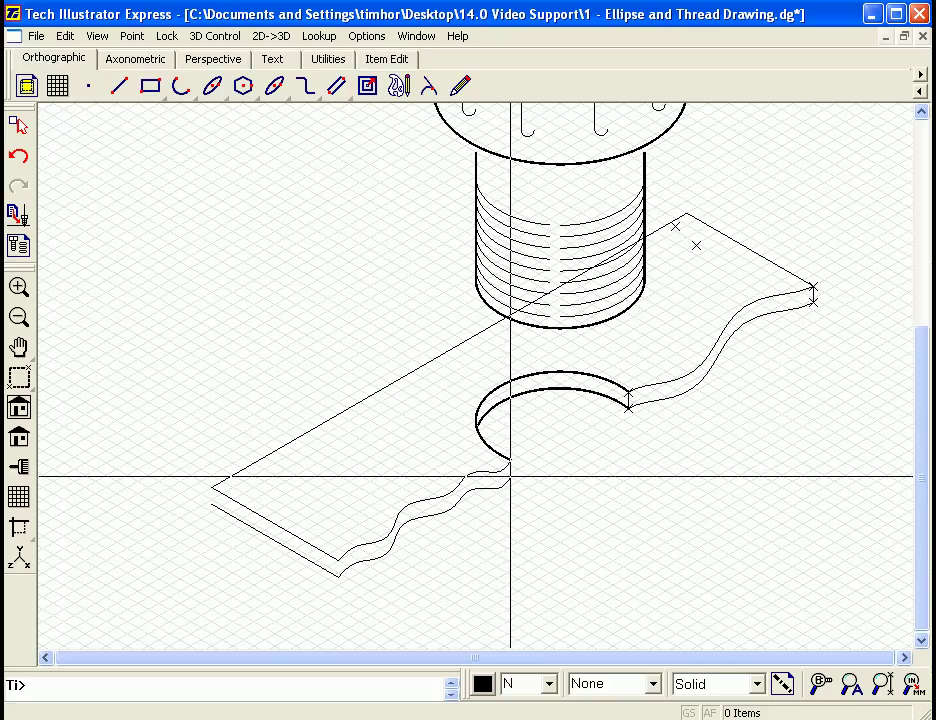
{"action": "left_click", "coordinate": [510, 462]}
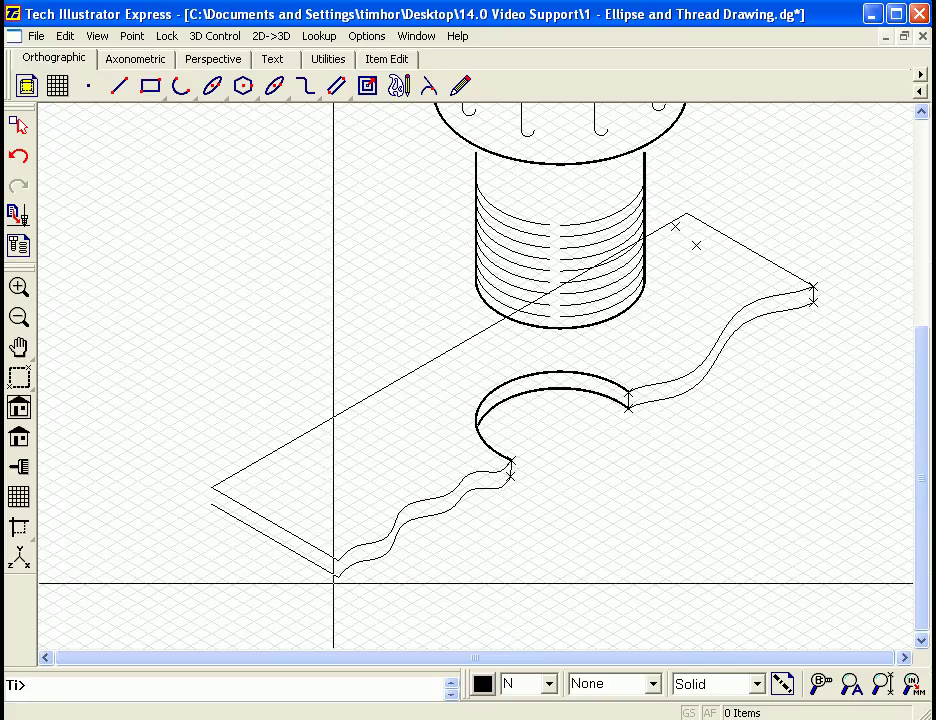
{"action": "left_click", "coordinate": [336, 566]}
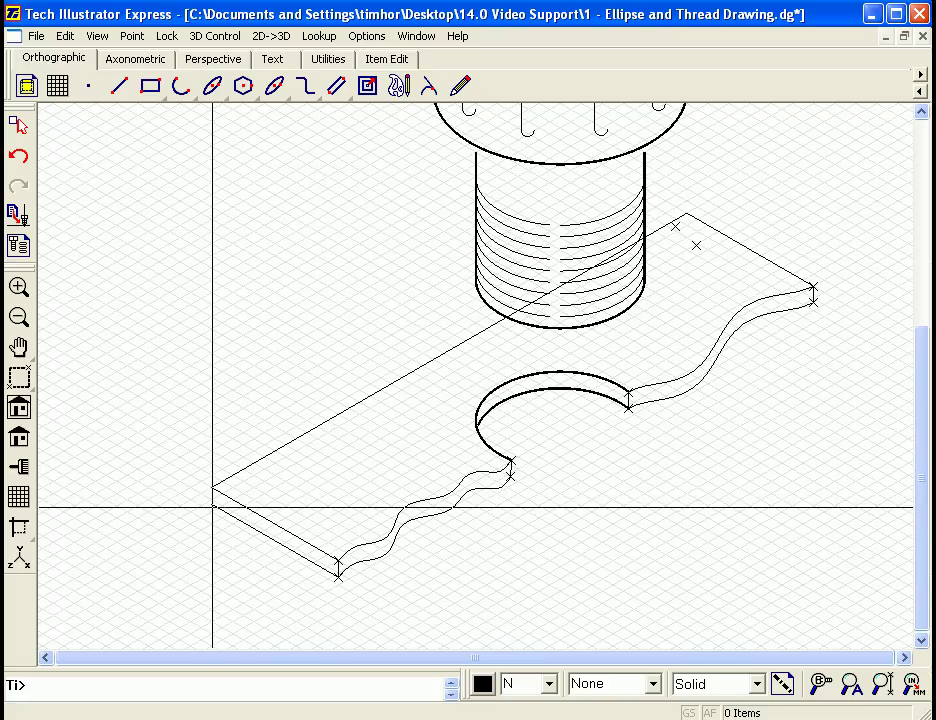
{"action": "left_click", "coordinate": [212, 490]}
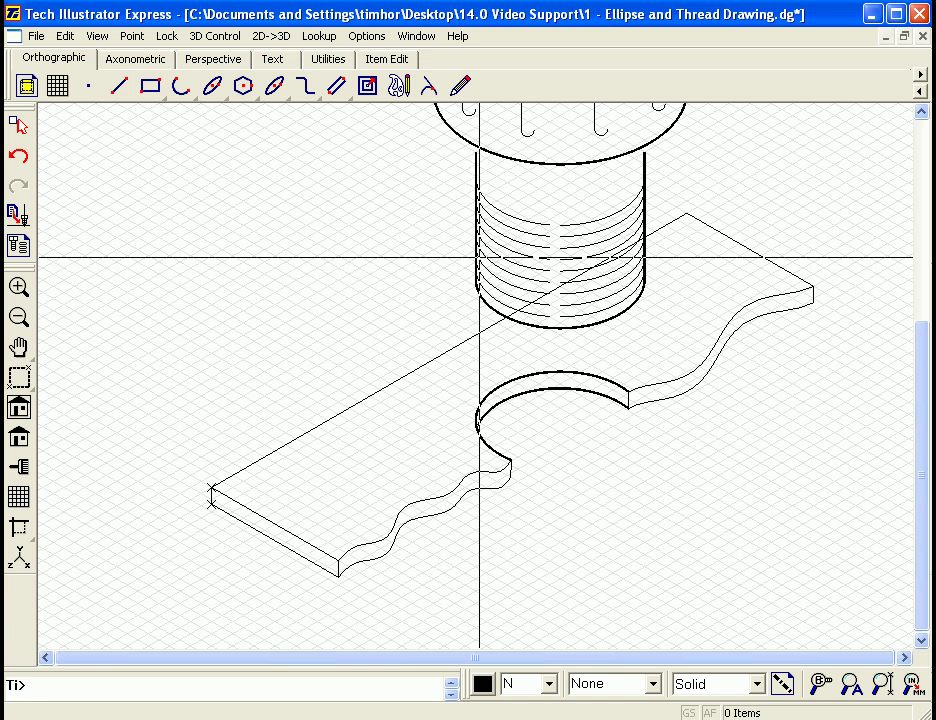
Trim away the part of the plate's back edge that passes behind the threaded shank, between the shank's right side and its bottom arc.
{"action": "left_click_drag", "start_coordinate": [738, 185], "coordinate": [384, 368]}
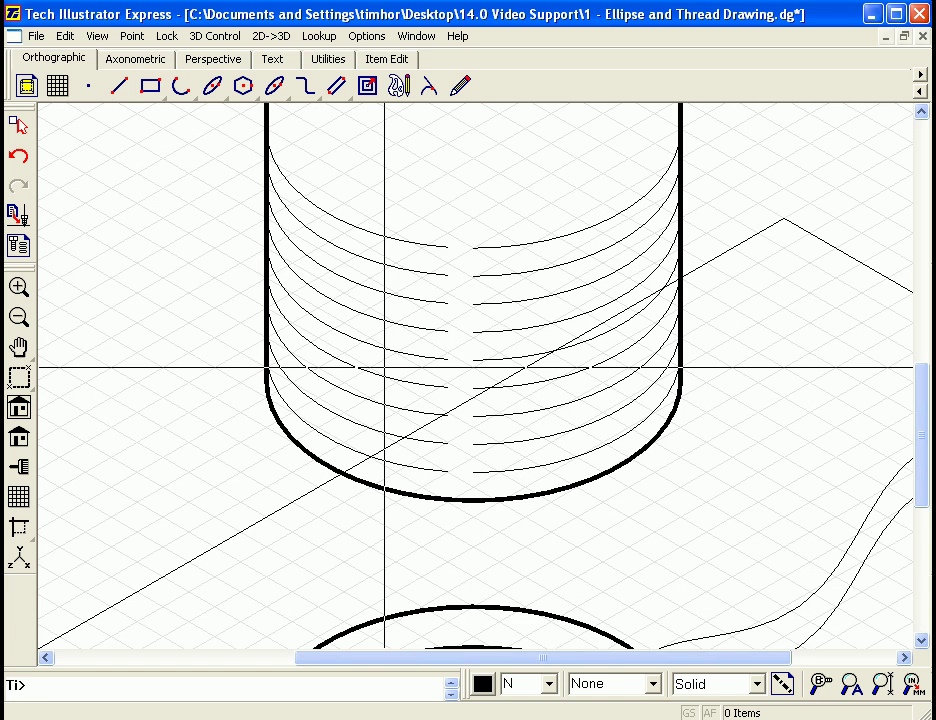
{"action": "right_click", "coordinate": [470, 57]}
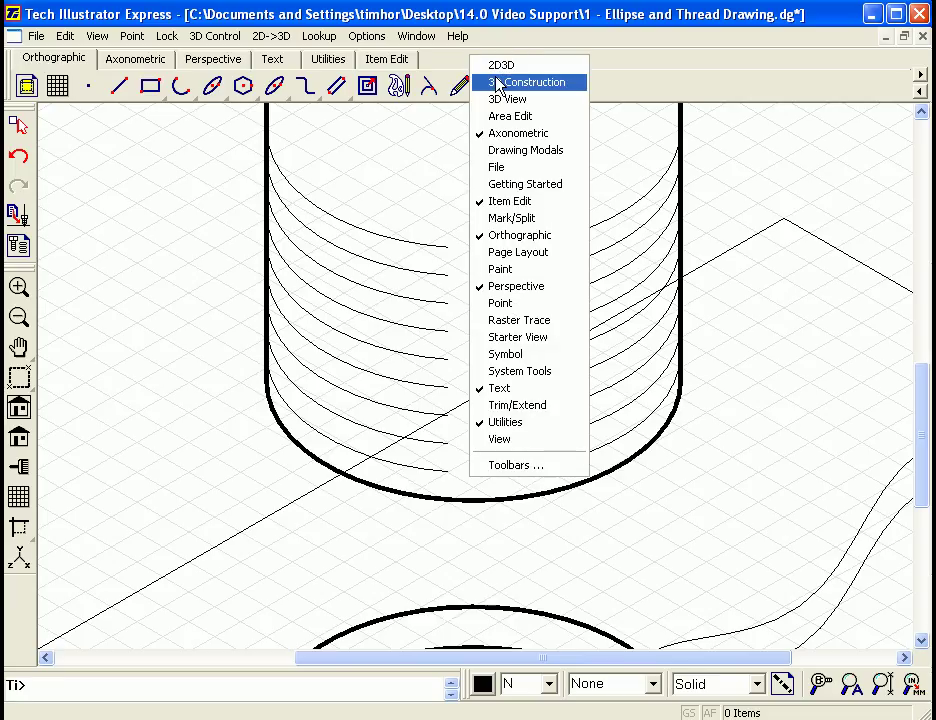
{"action": "left_click", "coordinate": [531, 406]}
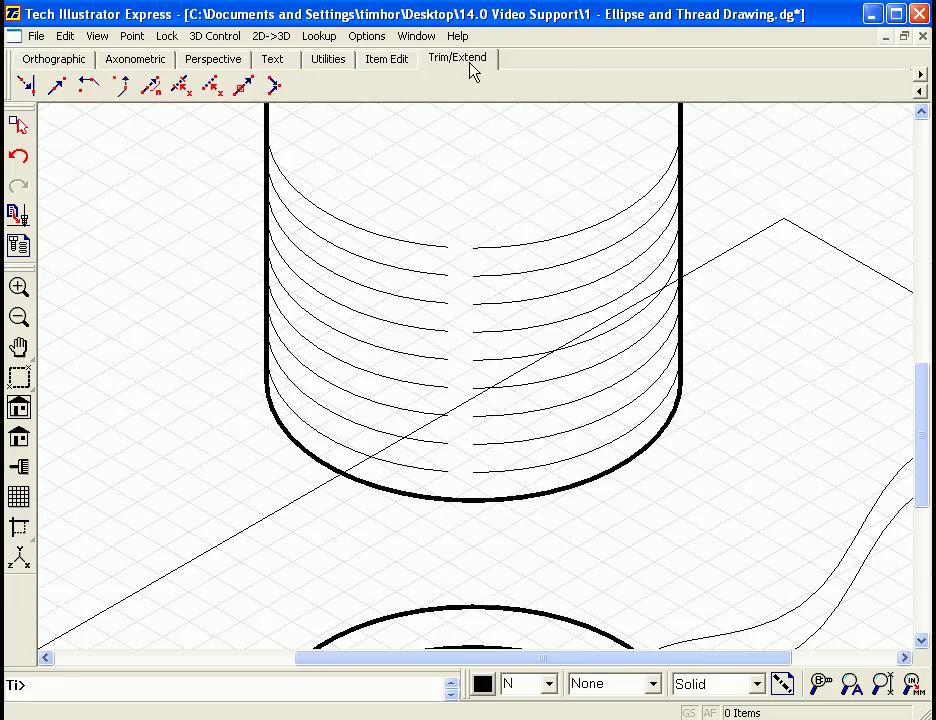
{"action": "left_click", "coordinate": [181, 88]}
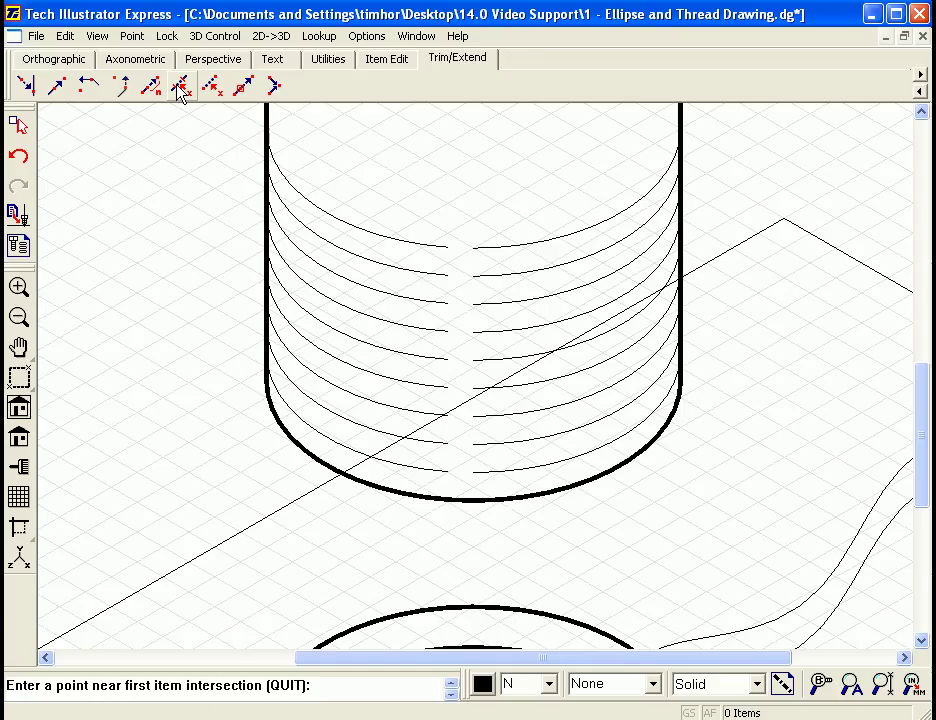
{"action": "left_click", "coordinate": [680, 280]}
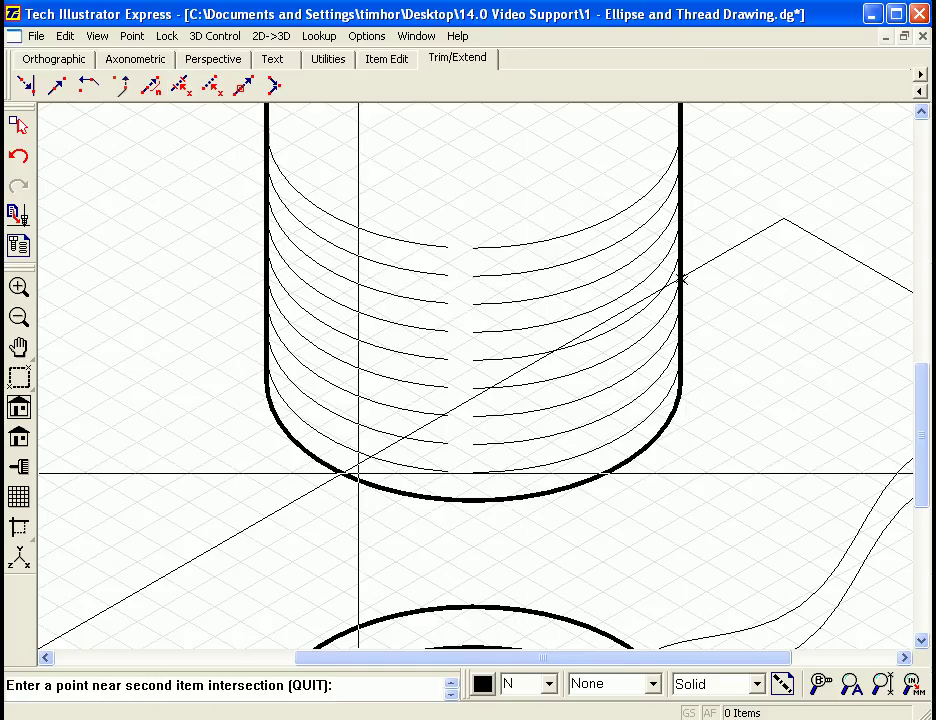
{"action": "left_click", "coordinate": [338, 473]}
{"action": "left_click", "coordinate": [359, 464]}
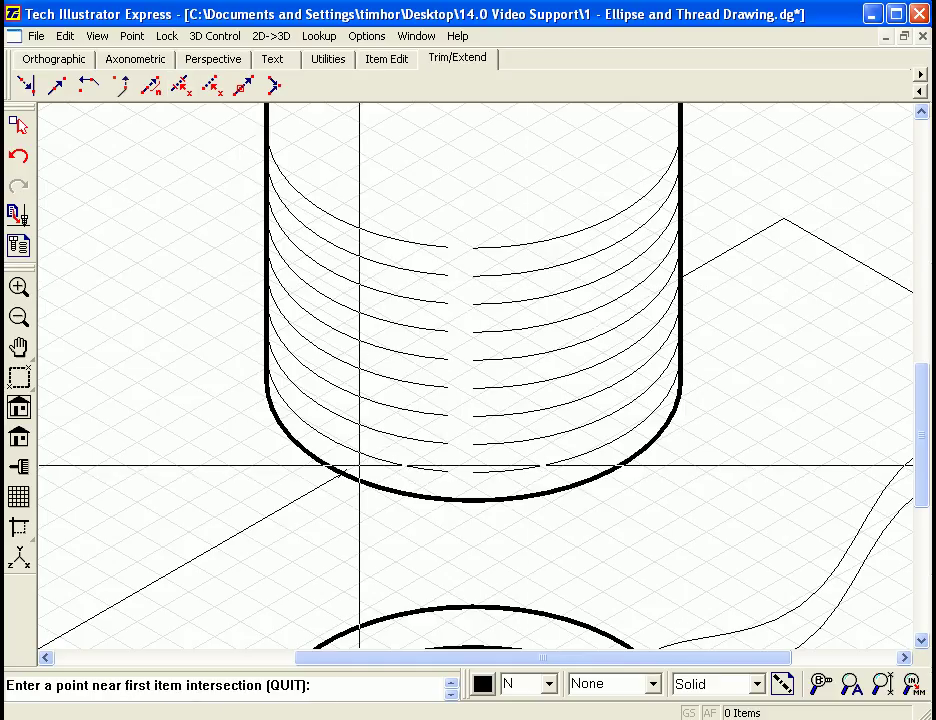
{"action": "left_click", "coordinate": [18, 290]}
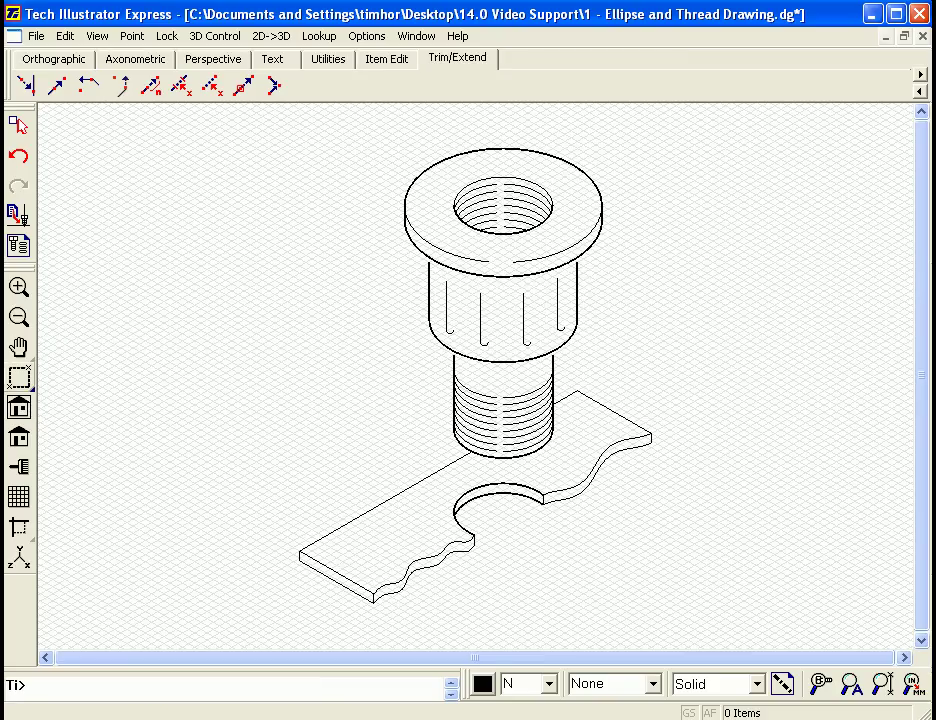
{"action": "left_click_drag", "start_coordinate": [671, 413], "coordinate": [316, 618]}
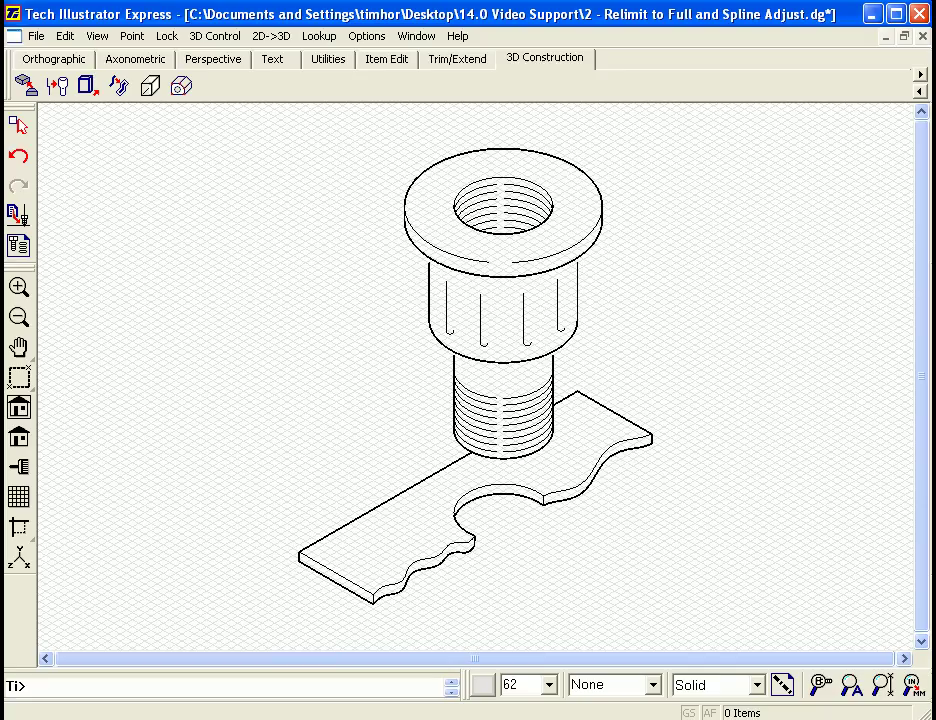
Move the grouped threaded fitting straight up so that it clears the plate.
{"action": "left_click", "coordinate": [18, 378]}
{"action": "left_click_drag", "start_coordinate": [718, 338], "coordinate": [268, 623]}
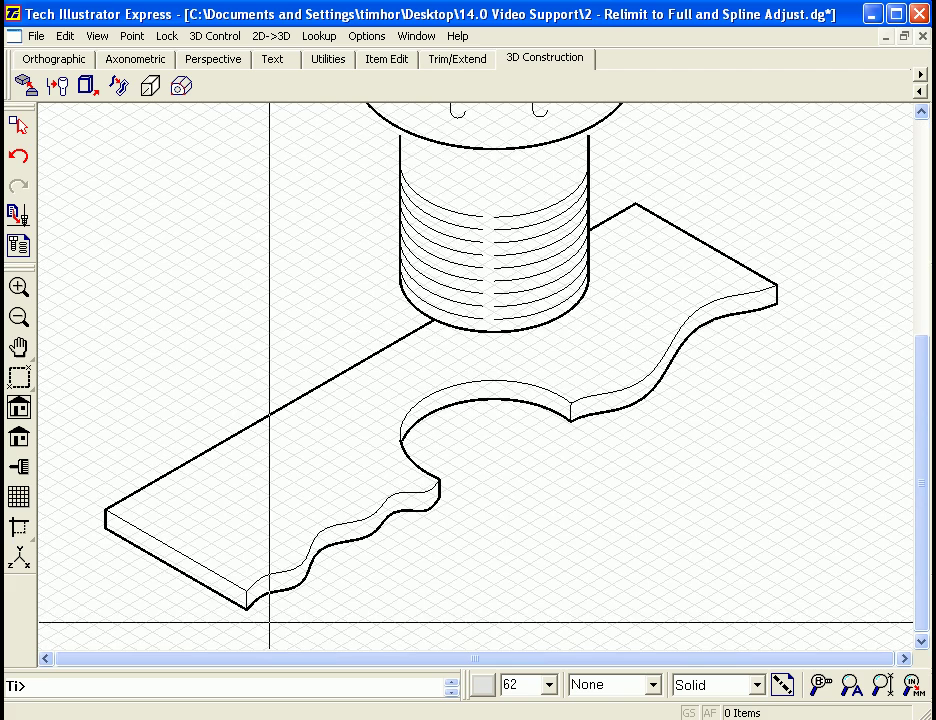
{"action": "left_click", "coordinate": [500, 328]}
{"action": "scroll", "coordinate": [497, 327], "scroll_direction": "up", "scroll_amount": 3}
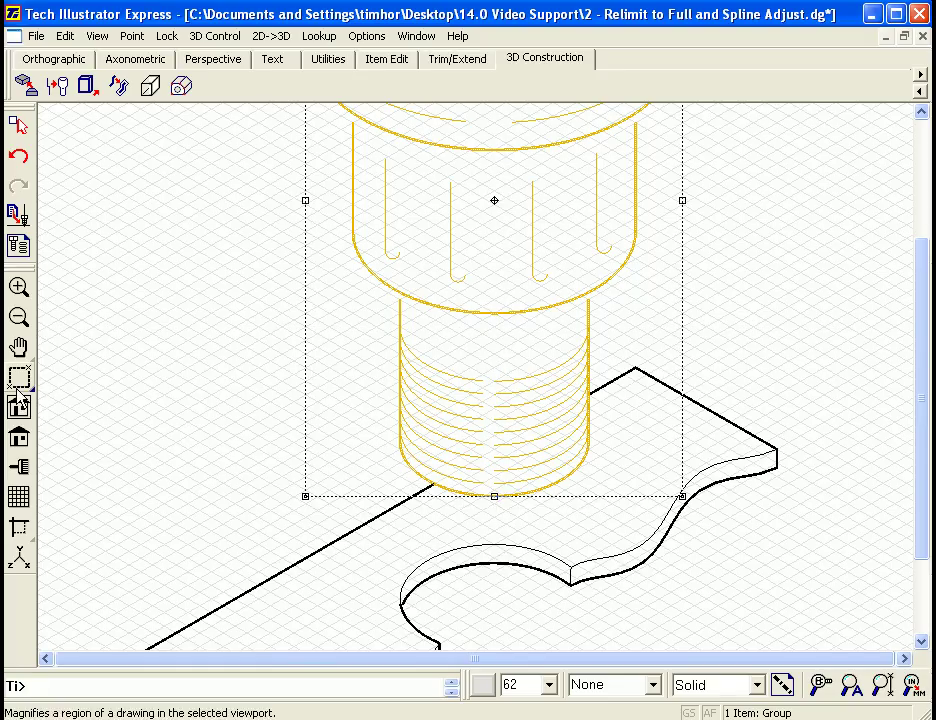
{"action": "left_click", "coordinate": [19, 320]}
{"action": "left_click_drag", "start_coordinate": [484, 288], "coordinate": [485, 164]}
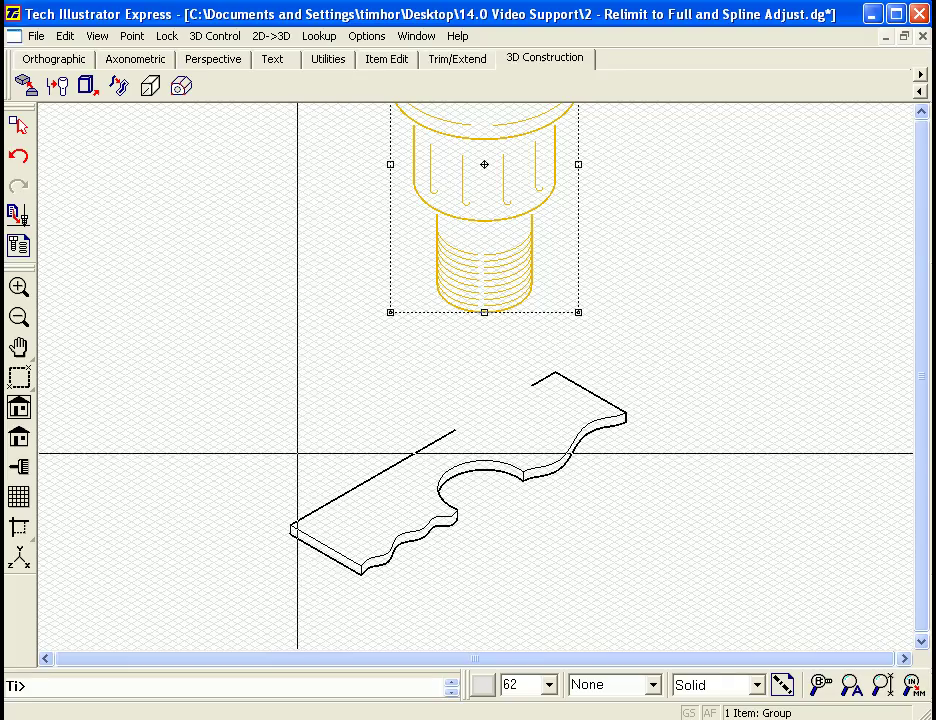
{"action": "left_click", "coordinate": [241, 421]}
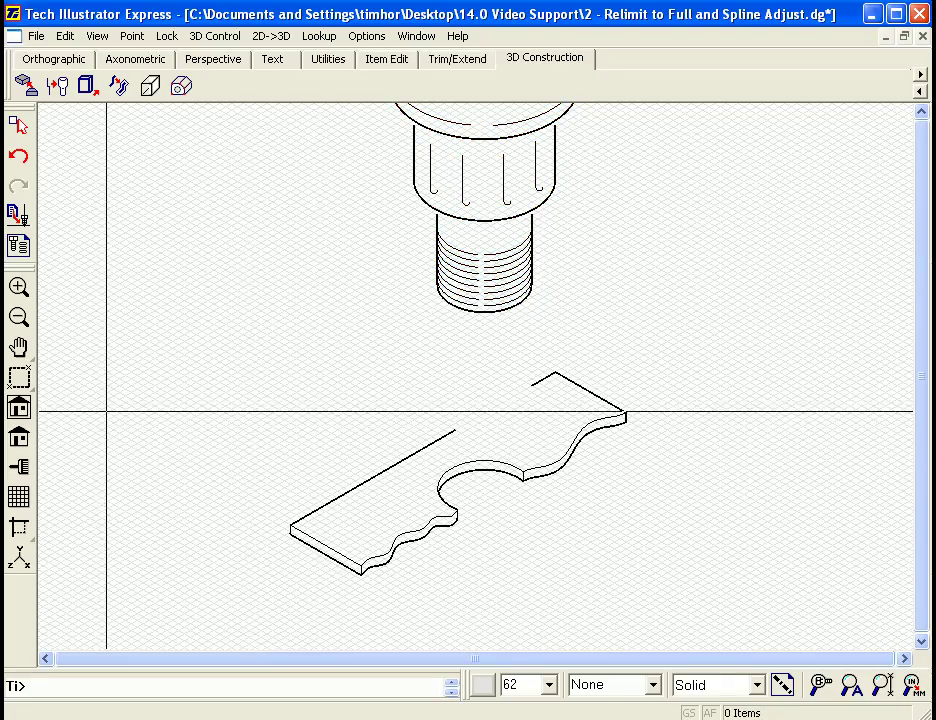
Erase the short stub at the plate's back corner with the ed command and extend the long back edge to that corner.
{"action": "left_click", "coordinate": [19, 376]}
{"action": "left_click_drag", "start_coordinate": [639, 359], "coordinate": [309, 595]}
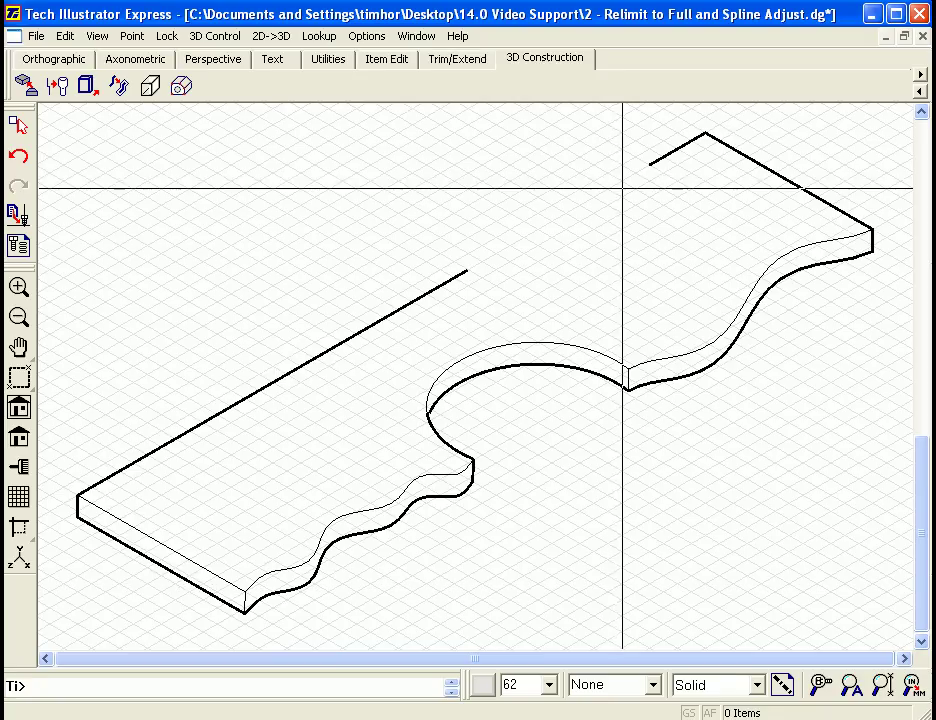
{"action": "type", "text": "ed"}
{"action": "left_click", "coordinate": [638, 141]}
{"action": "left_click", "coordinate": [677, 190]}
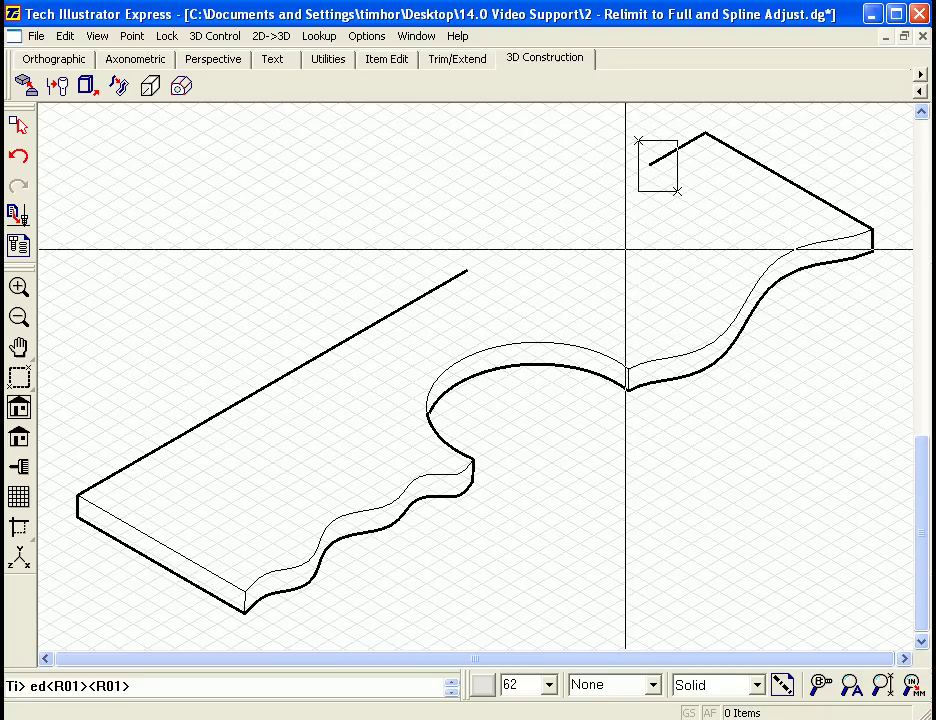
{"action": "left_click", "coordinate": [468, 270]}
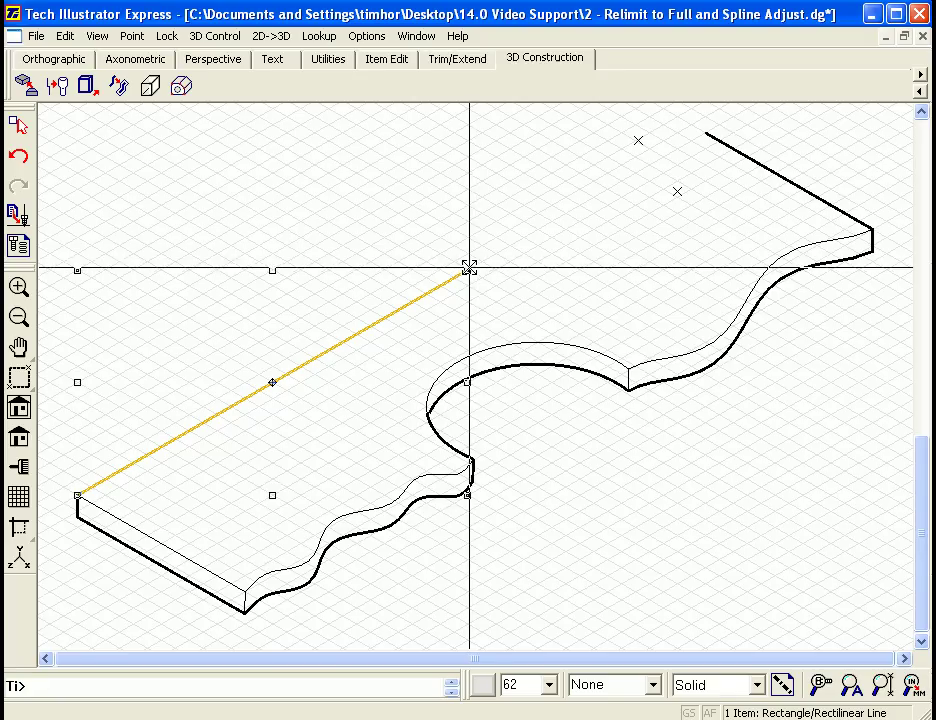
{"action": "left_click_drag", "start_coordinate": [468, 270], "coordinate": [713, 140]}
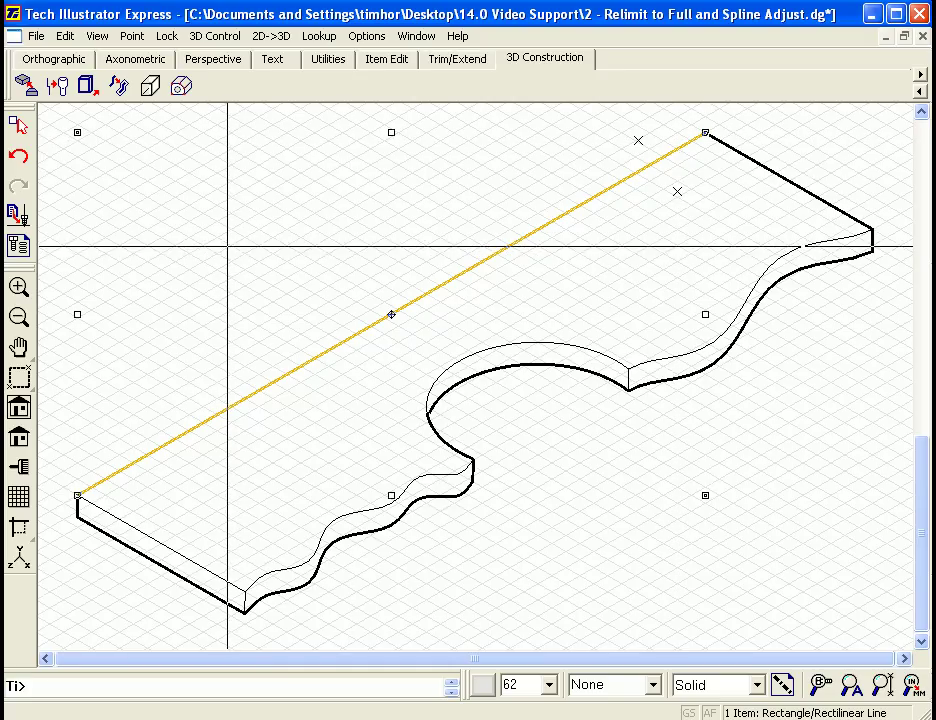
{"action": "left_click", "coordinate": [228, 246]}
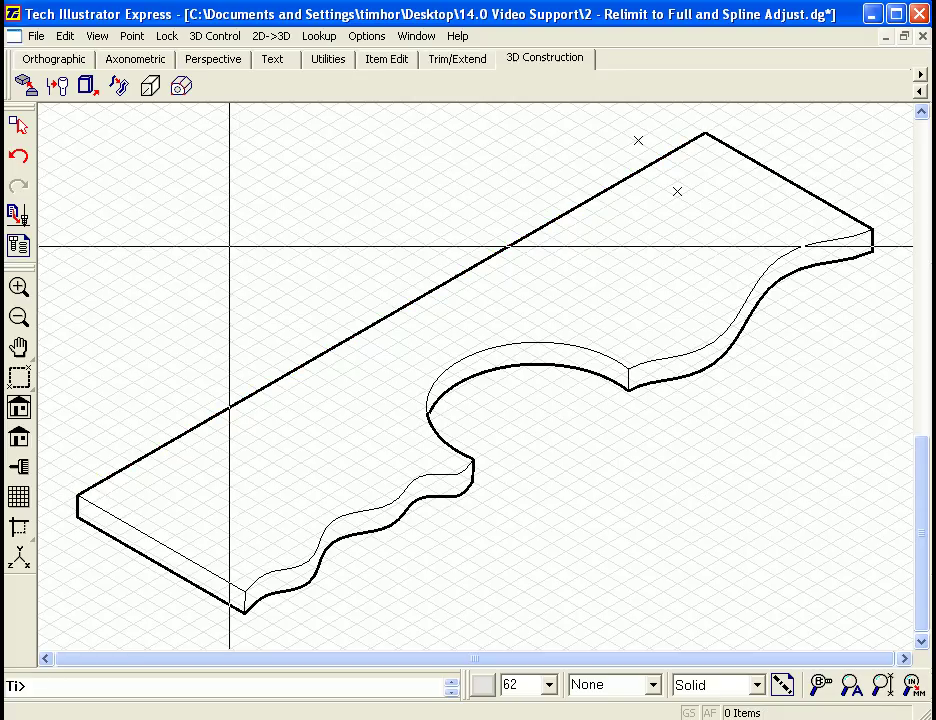
Start a filled boundary polygon and trace the plate's back edge, left end and lower left break curve up to the hole arc.
{"action": "left_click", "coordinate": [181, 87]}
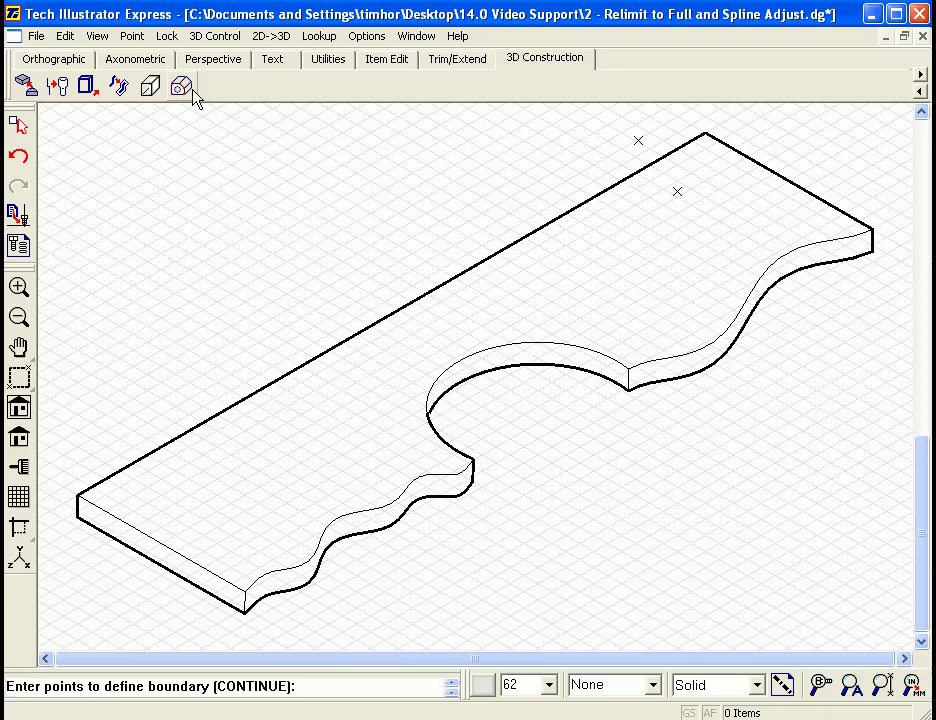
{"action": "left_click", "coordinate": [705, 133]}
{"action": "left_click", "coordinate": [77, 494]}
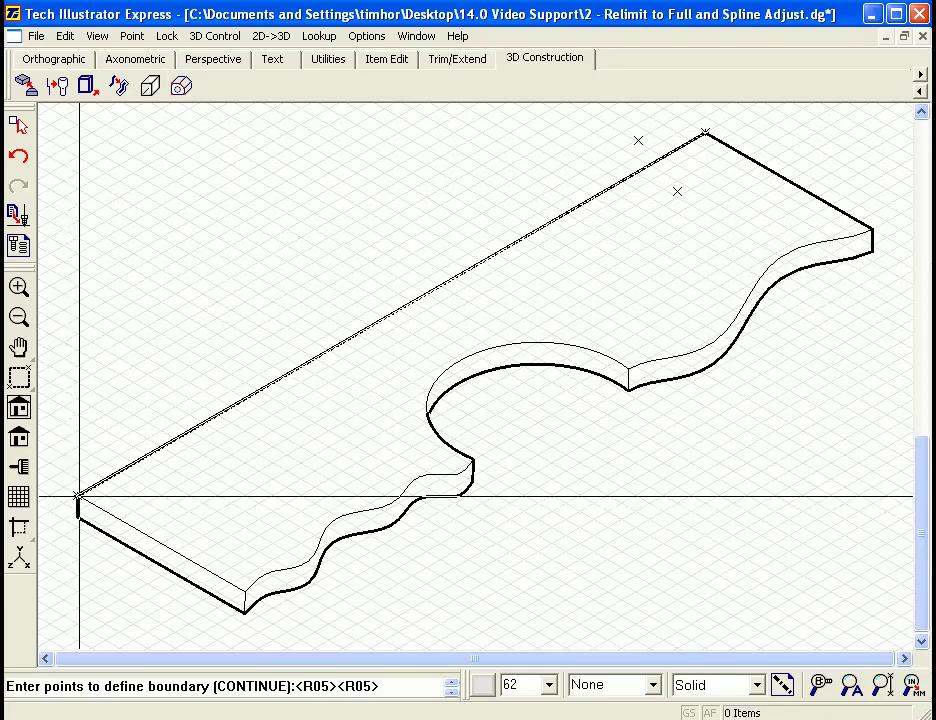
{"action": "left_click", "coordinate": [81, 519]}
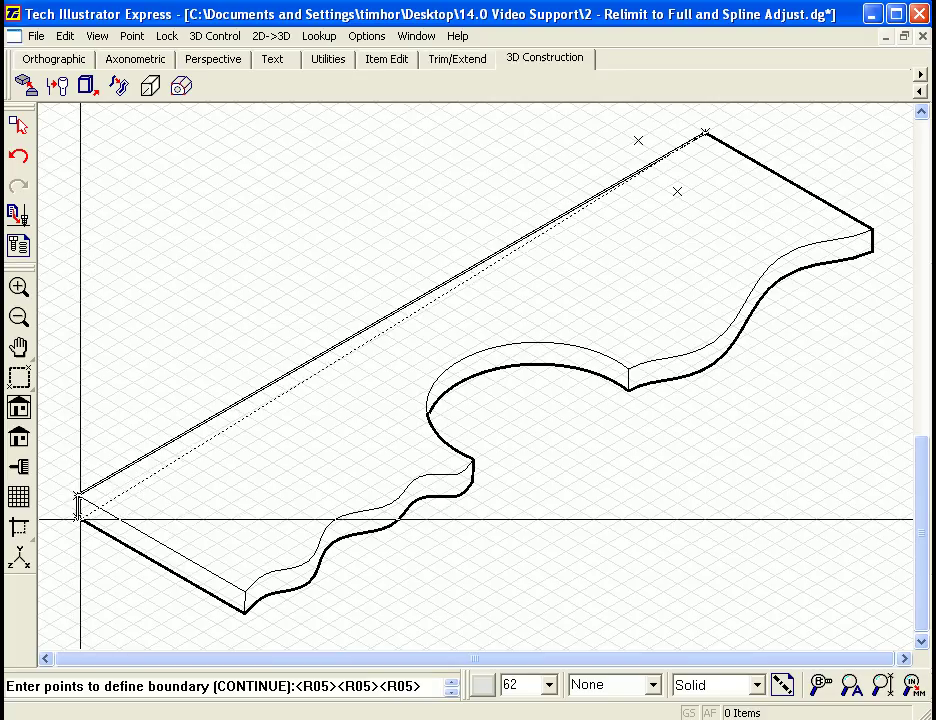
{"action": "left_click", "coordinate": [245, 610]}
{"action": "left_click", "coordinate": [295, 591]}
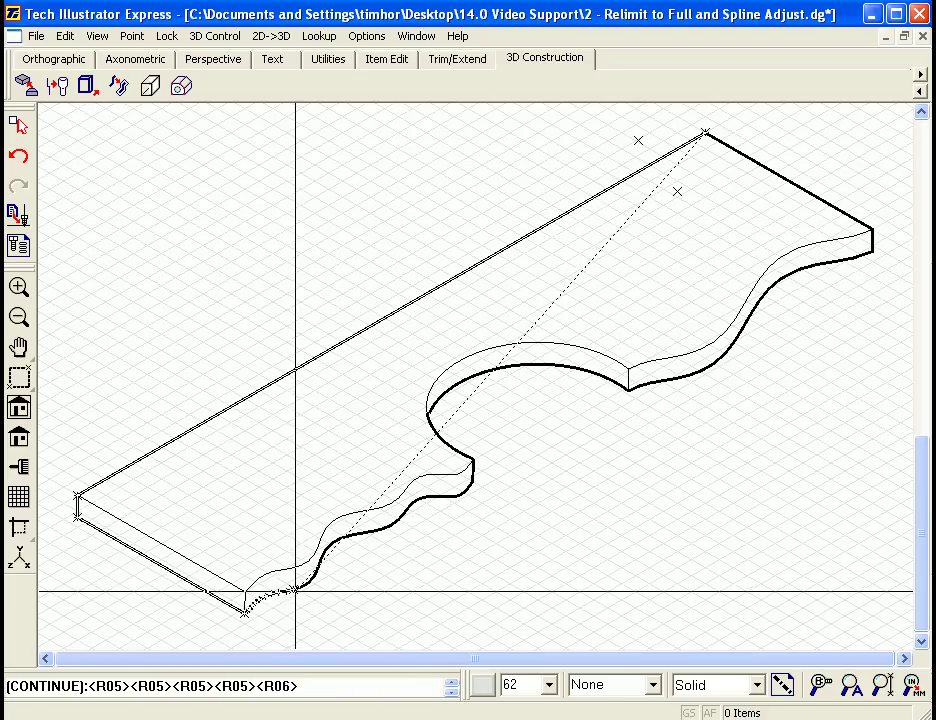
{"action": "left_click", "coordinate": [402, 524]}
{"action": "left_click", "coordinate": [473, 481]}
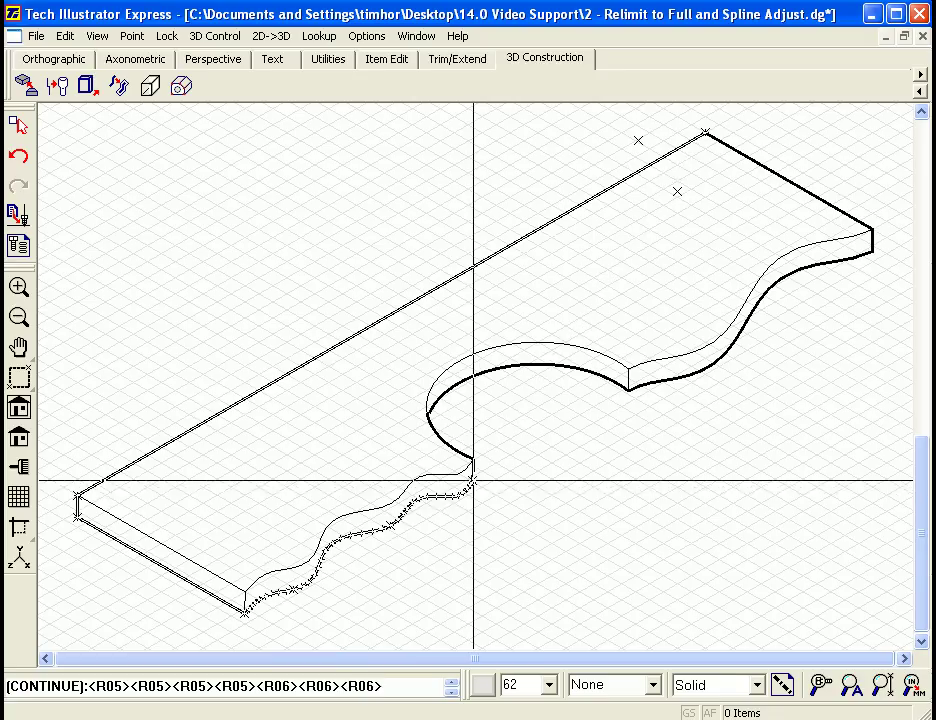
{"action": "left_click", "coordinate": [475, 461]}
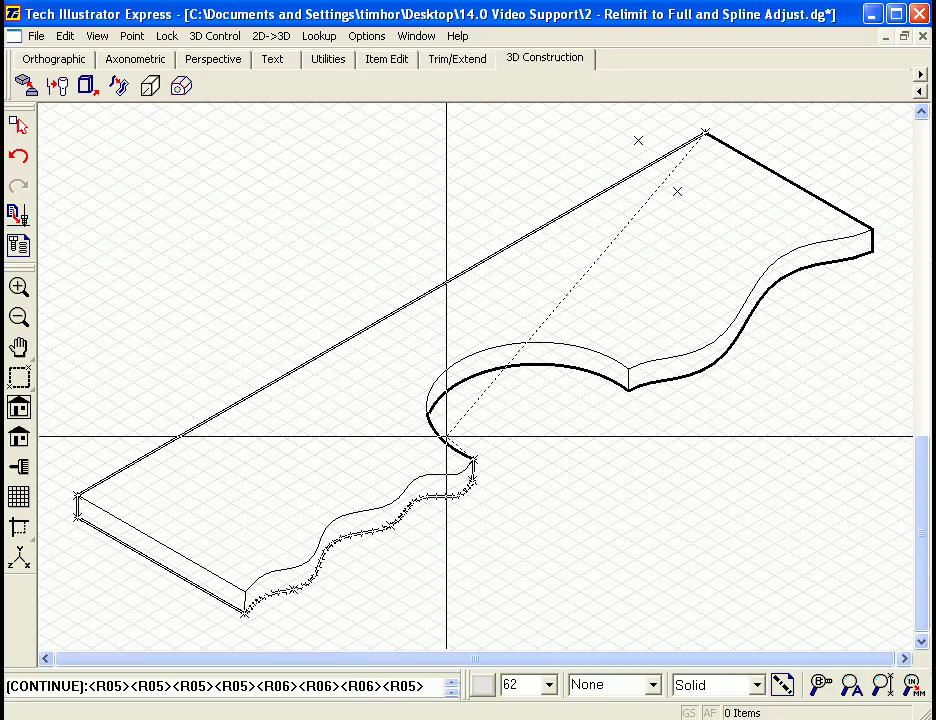
Continue the polygon boundary across the hole opening with four rough points just inside the hole arc.
{"action": "left_click", "coordinate": [463, 433]}
{"action": "left_click", "coordinate": [506, 404]}
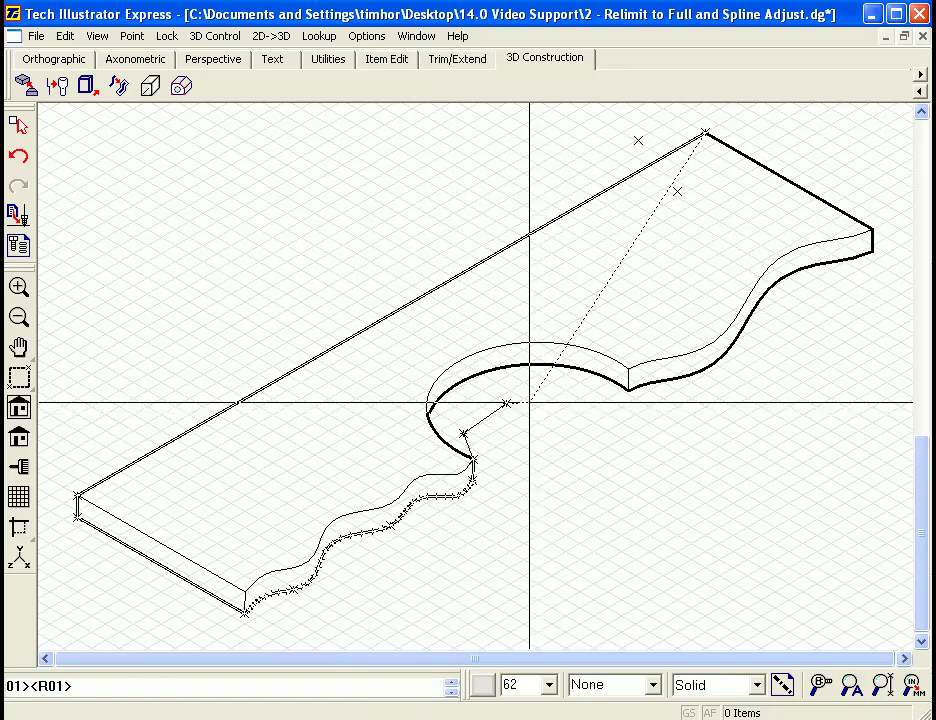
{"action": "left_click", "coordinate": [561, 406]}
{"action": "left_click", "coordinate": [614, 405]}
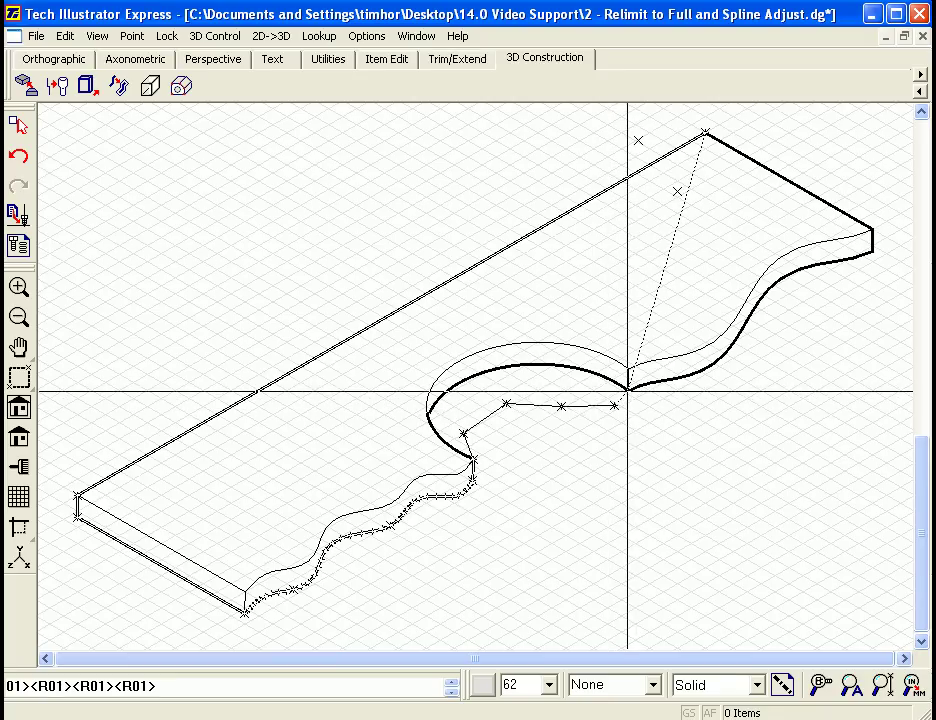
Trace the lower right break curve, right corner and right back edge, and finish the filled polygon.
{"action": "left_click", "coordinate": [628, 390]}
{"action": "left_click", "coordinate": [800, 288]}
{"action": "left_click", "coordinate": [814, 268]}
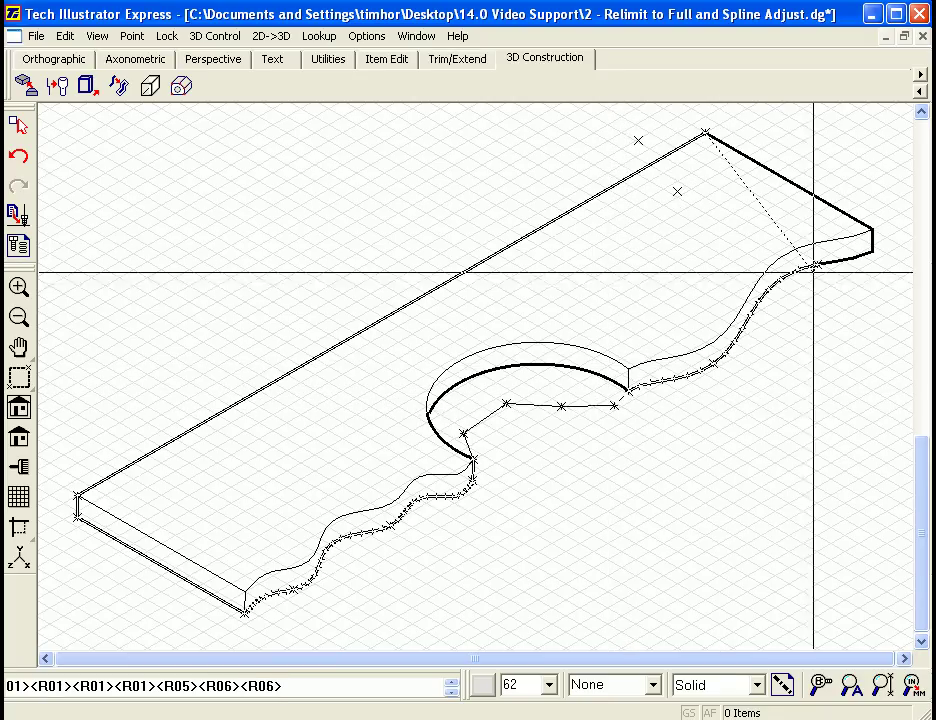
{"action": "left_click", "coordinate": [871, 253]}
{"action": "left_click", "coordinate": [871, 230]}
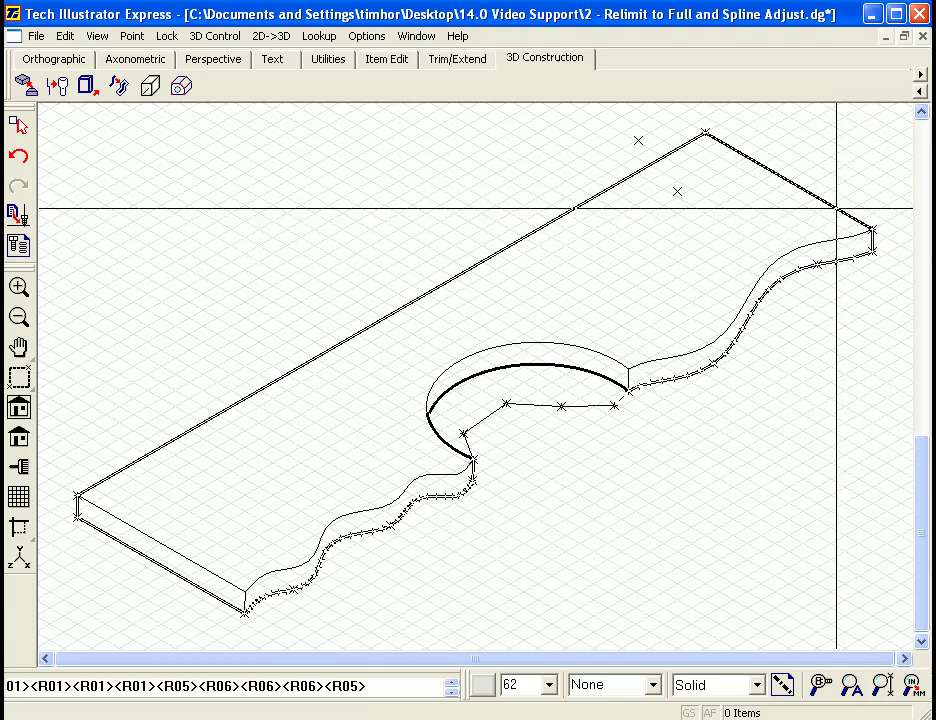
{"action": "left_click", "coordinate": [837, 210]}
{"action": "left_click", "coordinate": [682, 202]}
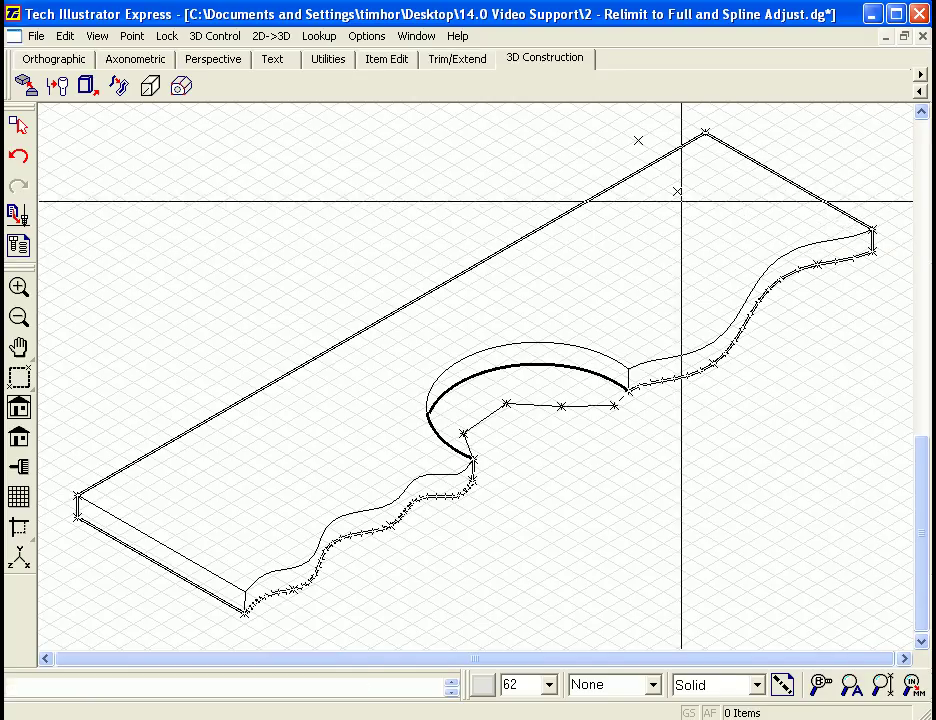
{"action": "key", "text": "Escape"}
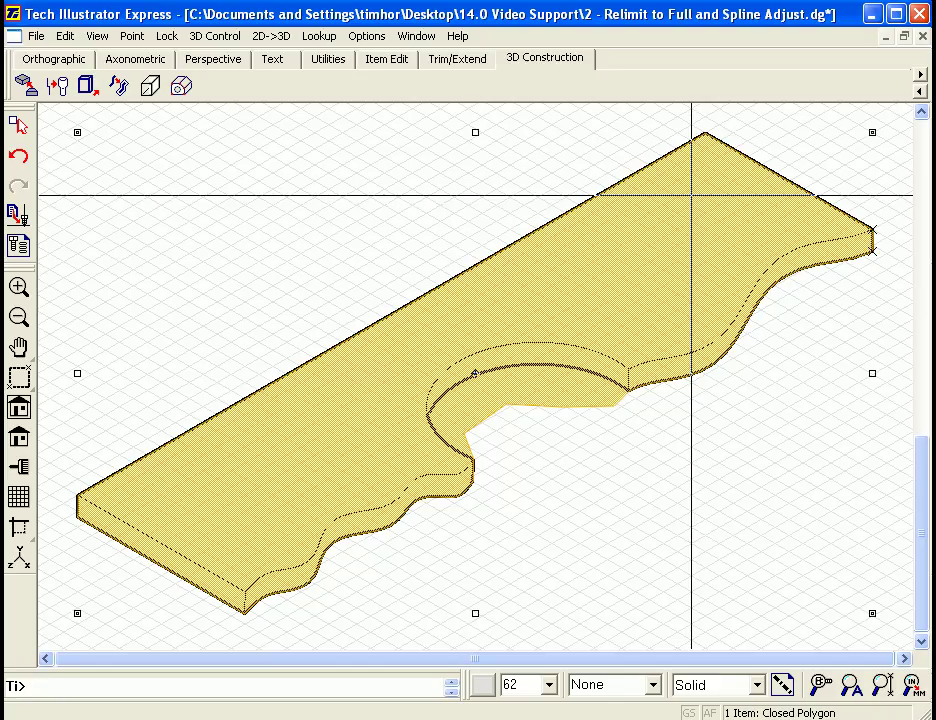
Send the grey filled polygon behind the plate's line work.
{"action": "left_click", "coordinate": [386, 173]}
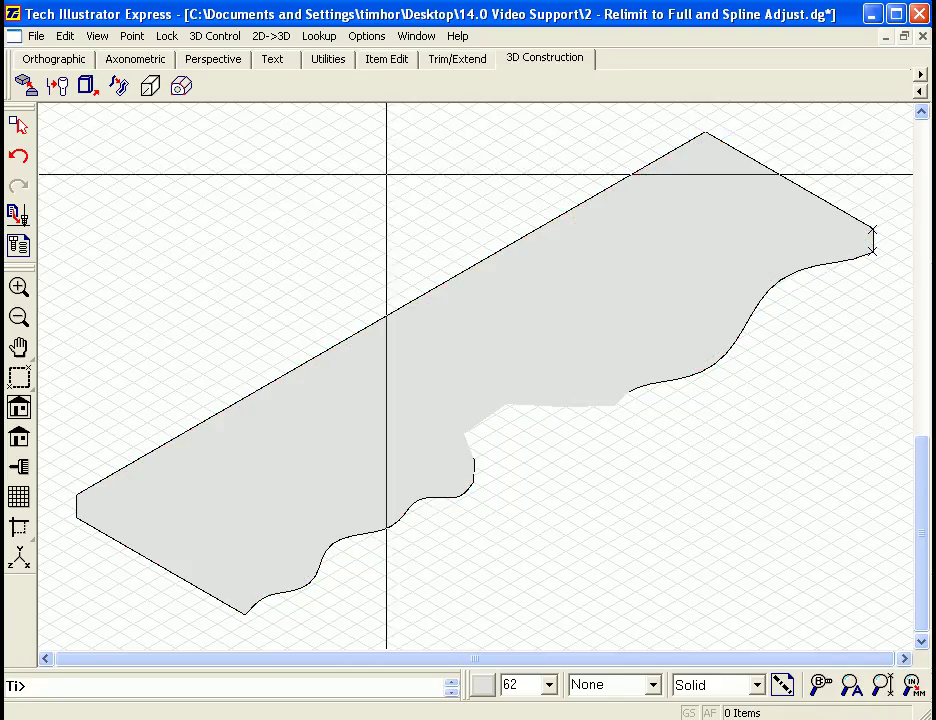
{"action": "left_click", "coordinate": [682, 218]}
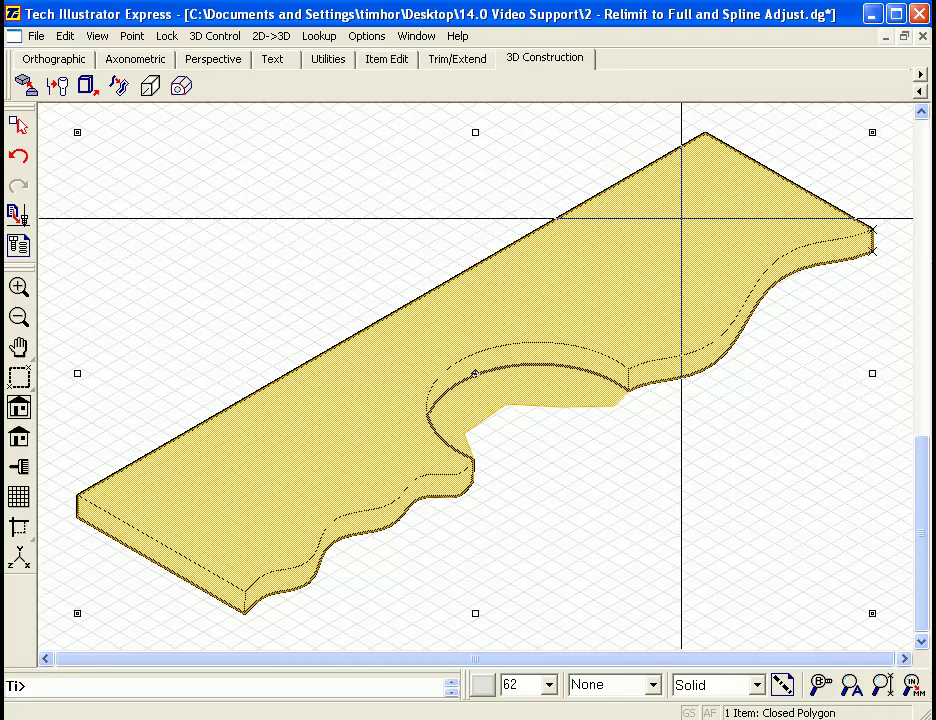
{"action": "left_click", "coordinate": [386, 60]}
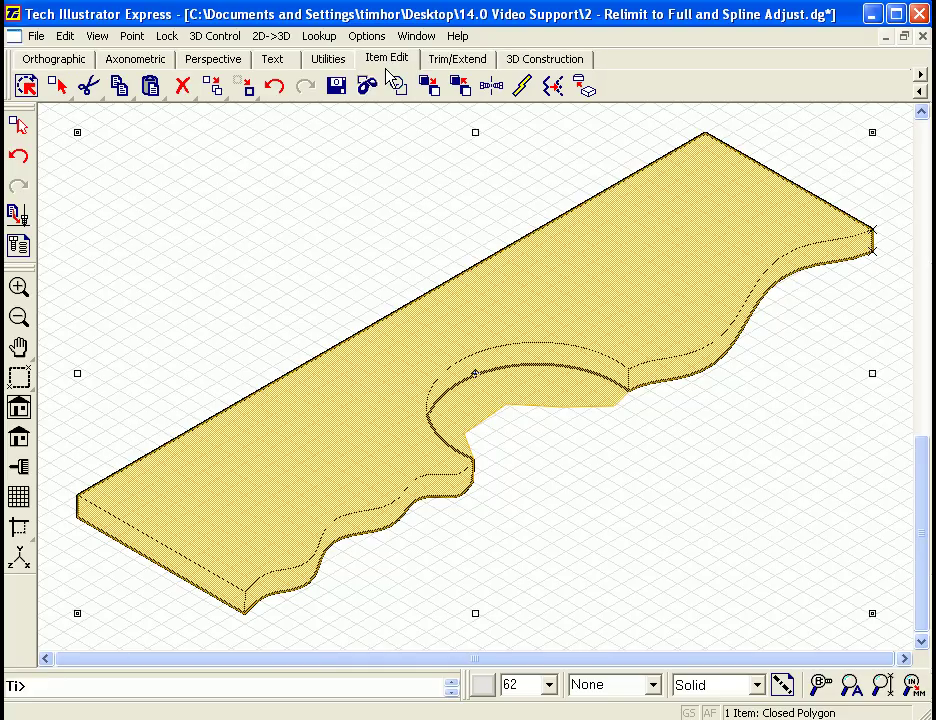
{"action": "left_click", "coordinate": [460, 87]}
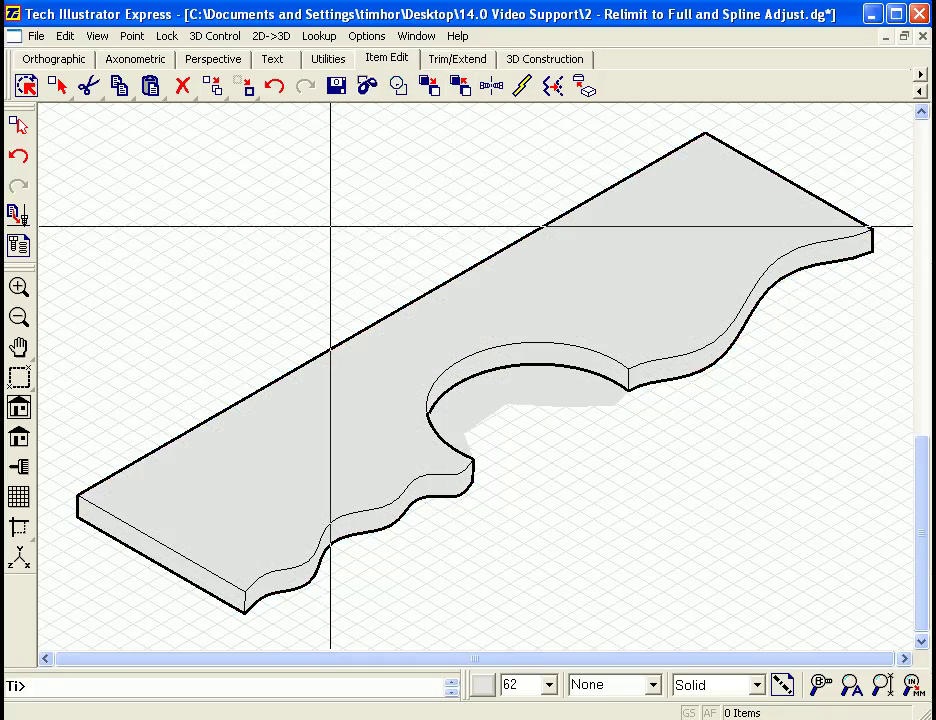
Move the filled polygon's four rough vertices in the large hole opening onto the hole's thick lower arc.
{"action": "left_click", "coordinate": [549, 403]}
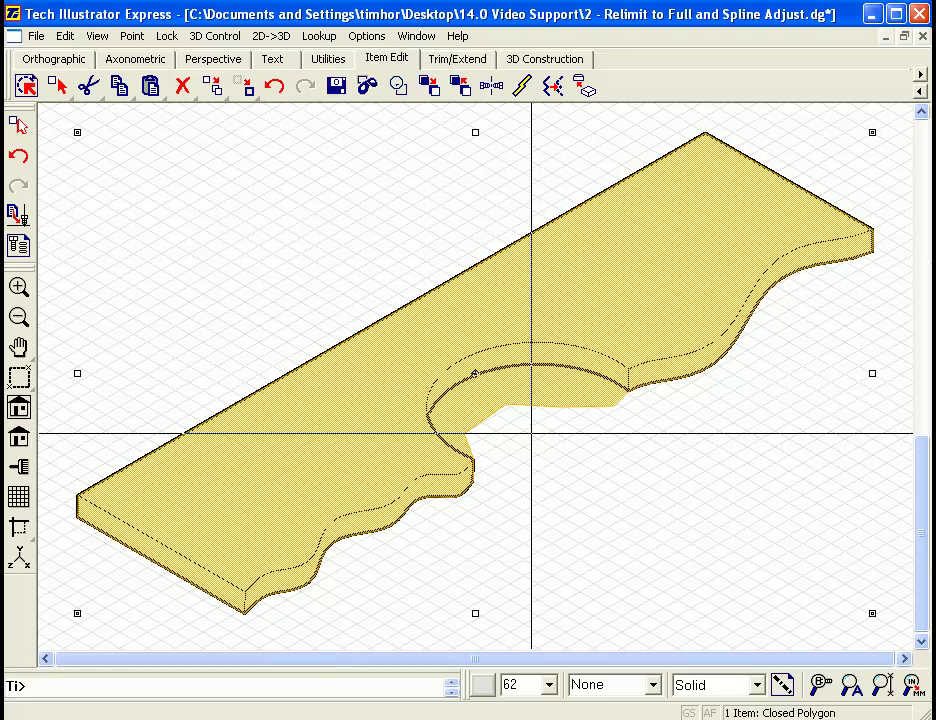
{"action": "left_click", "coordinate": [474, 373]}
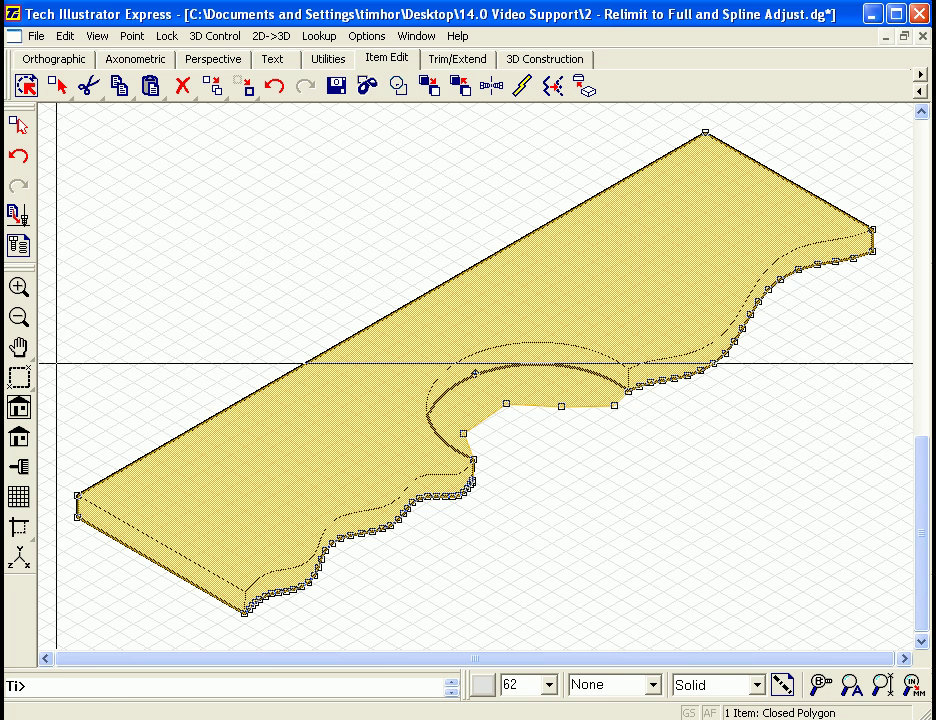
{"action": "left_click", "coordinate": [20, 382]}
{"action": "left_click", "coordinate": [389, 323]}
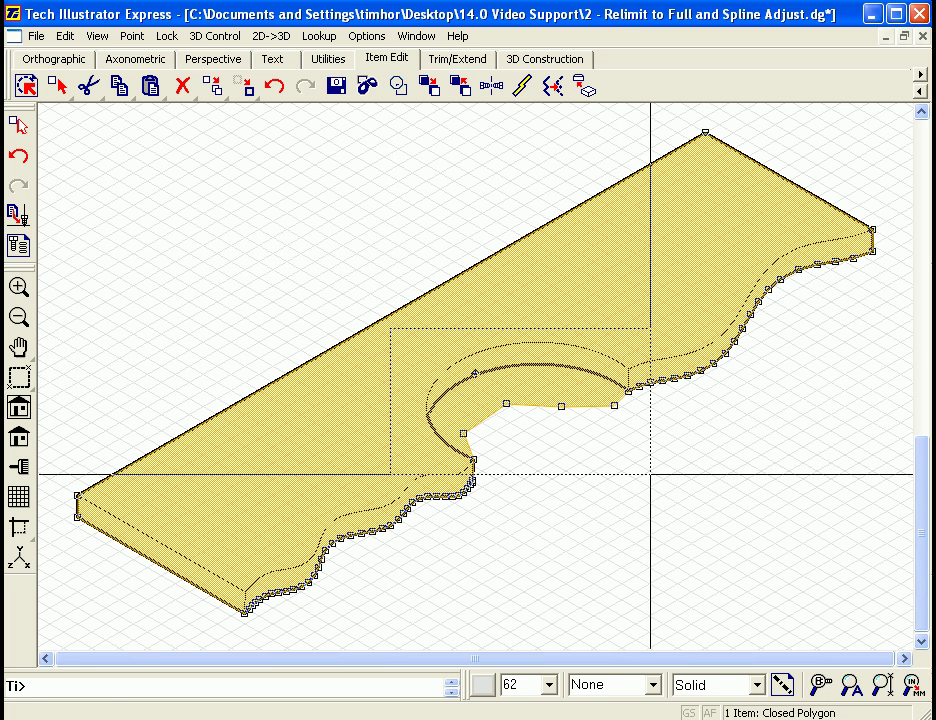
{"action": "left_click", "coordinate": [654, 478]}
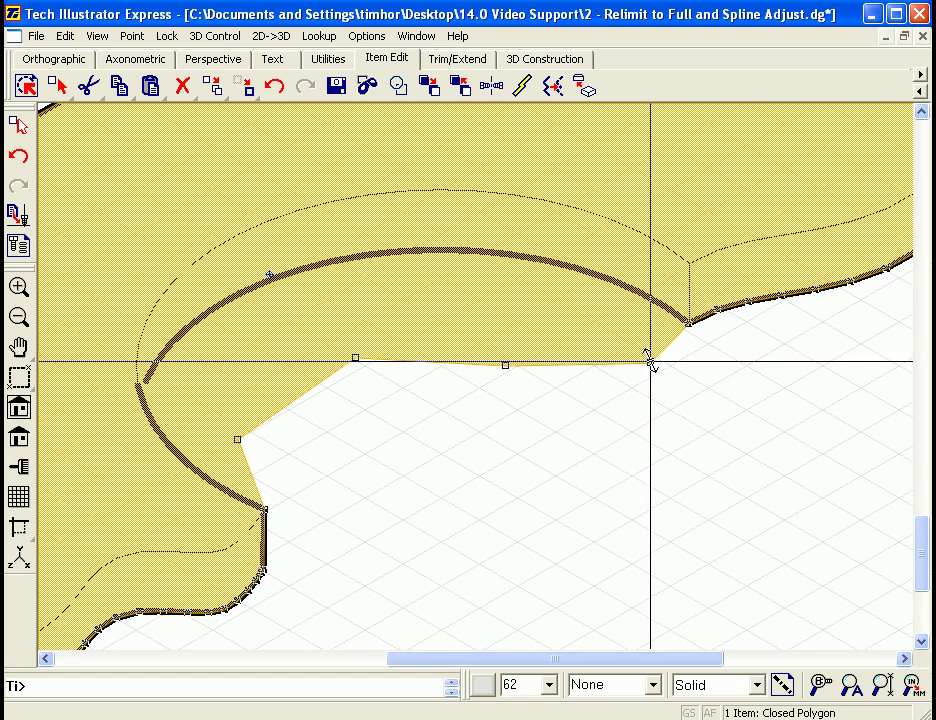
{"action": "left_click_drag", "start_coordinate": [651, 363], "coordinate": [624, 287]}
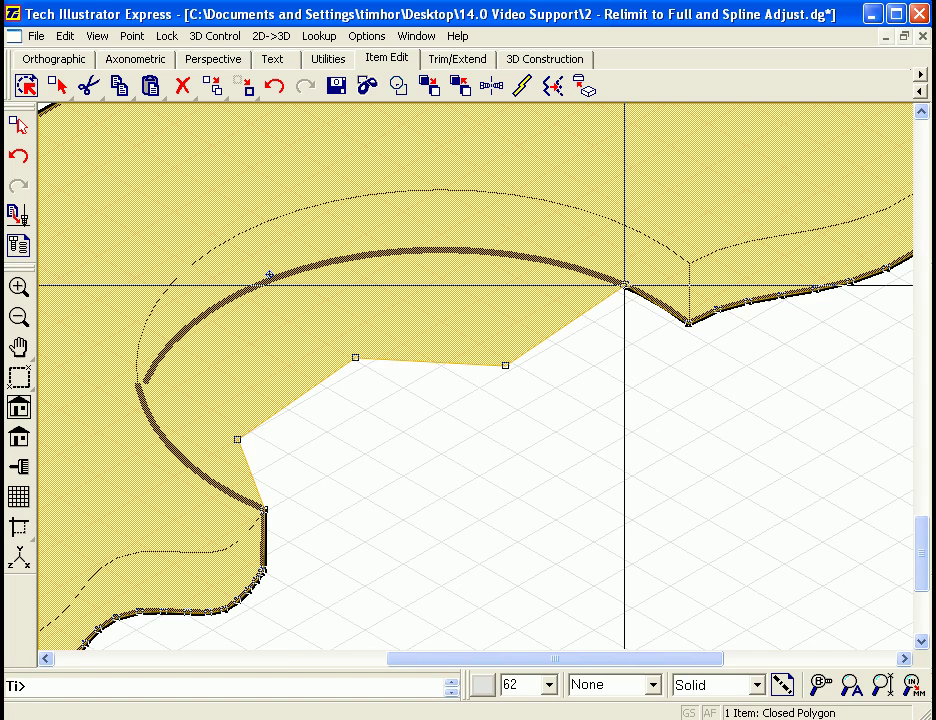
{"action": "left_click_drag", "start_coordinate": [505, 363], "coordinate": [466, 249]}
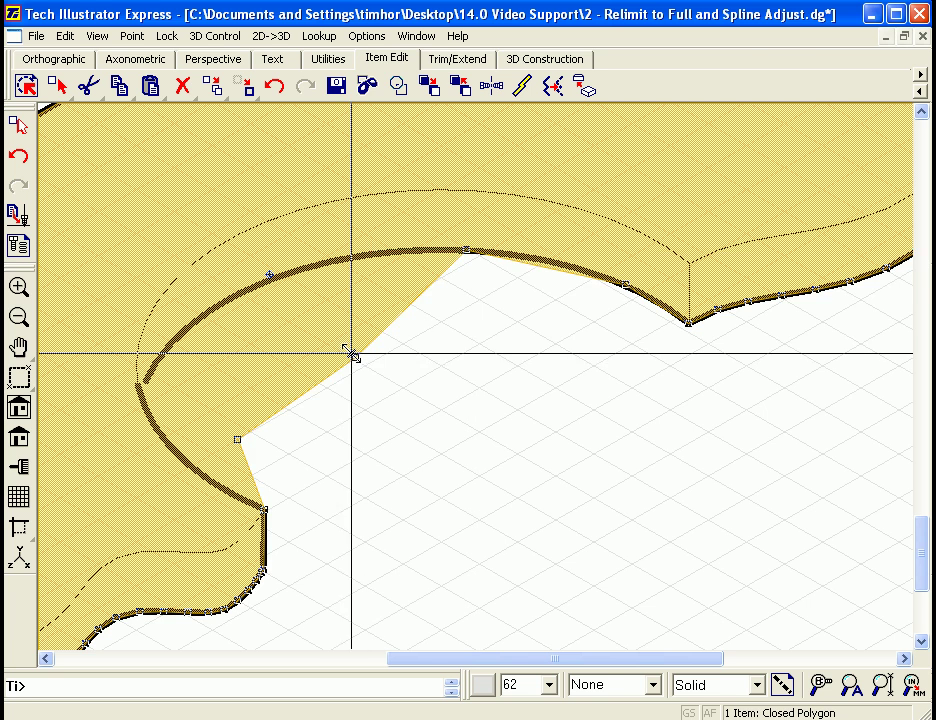
{"action": "left_click_drag", "start_coordinate": [356, 355], "coordinate": [247, 288]}
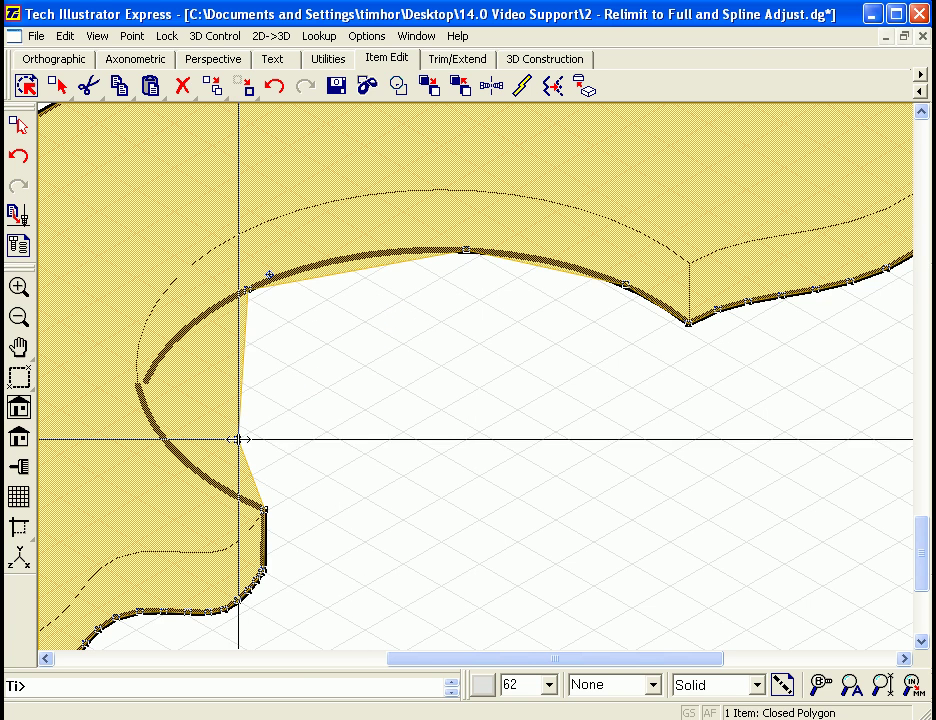
{"action": "left_click_drag", "start_coordinate": [238, 438], "coordinate": [142, 381]}
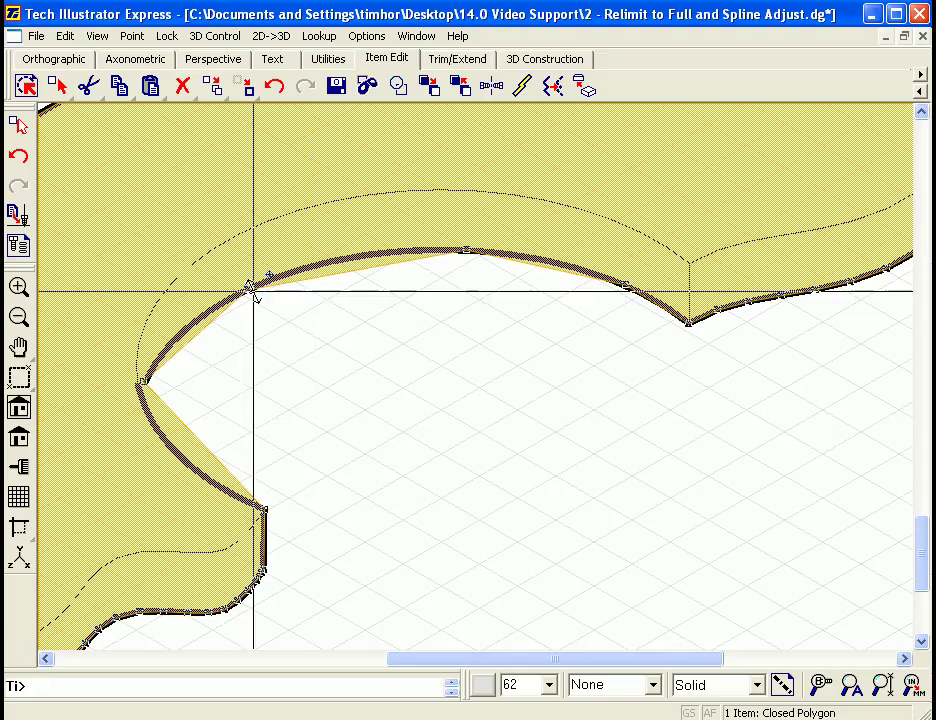
{"action": "mouse_move", "coordinate": [255, 286]}
{"action": "left_mouse_down"}
{"action": "mouse_move", "coordinate": [295, 340]}
{"action": "mouse_move", "coordinate": [251, 285]}
{"action": "left_mouse_up"}
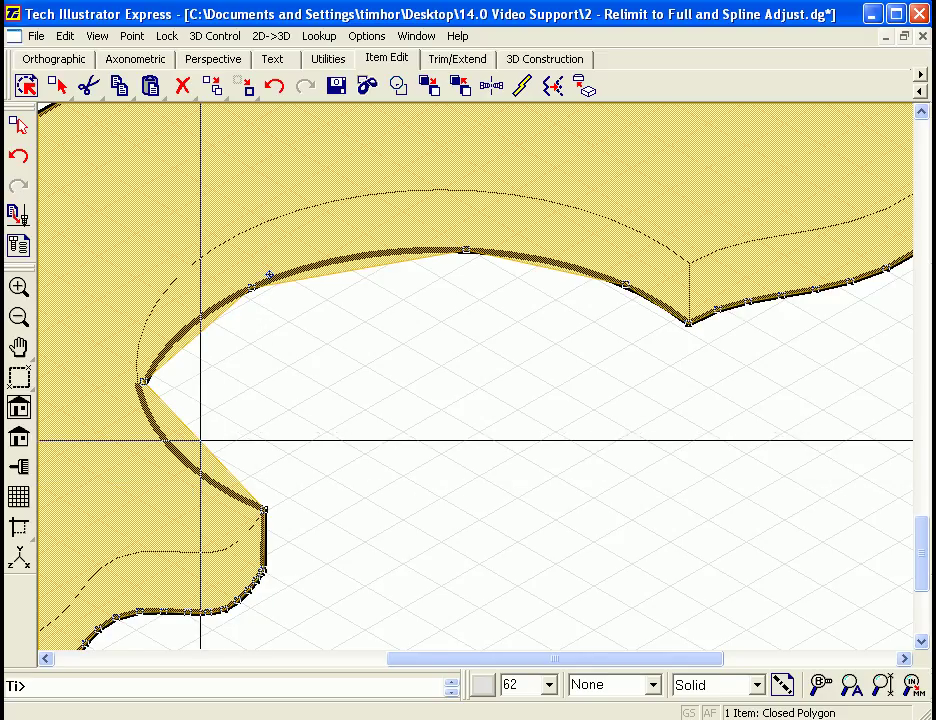
Add five extra vertices to the polygon's hole edge and place them on the thick arcs so the fill follows the curve.
{"action": "left_click", "coordinate": [200, 440]}
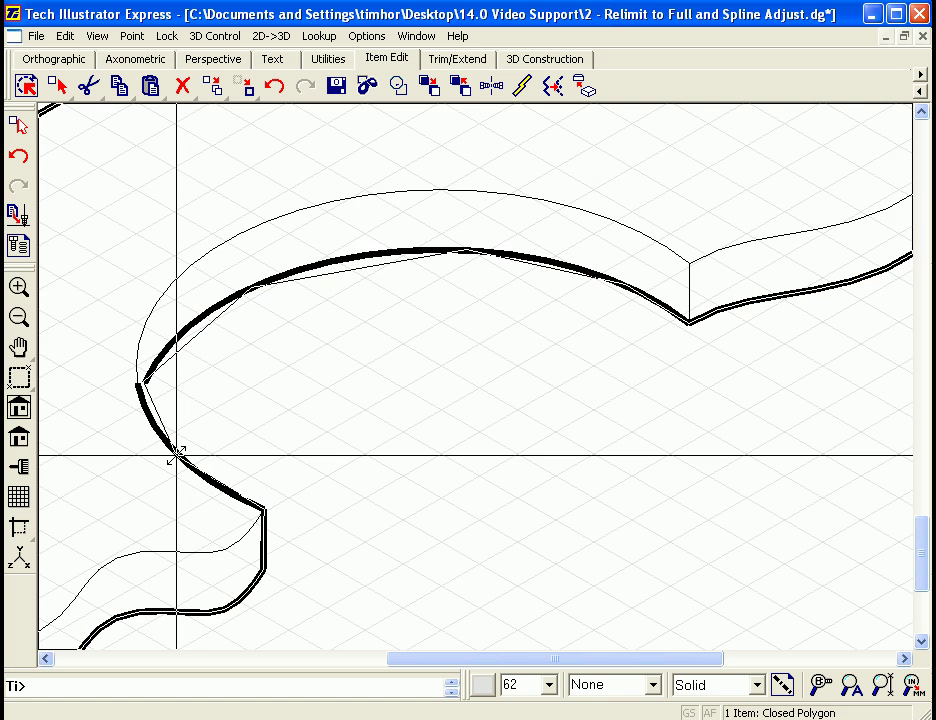
{"action": "left_click", "coordinate": [177, 455]}
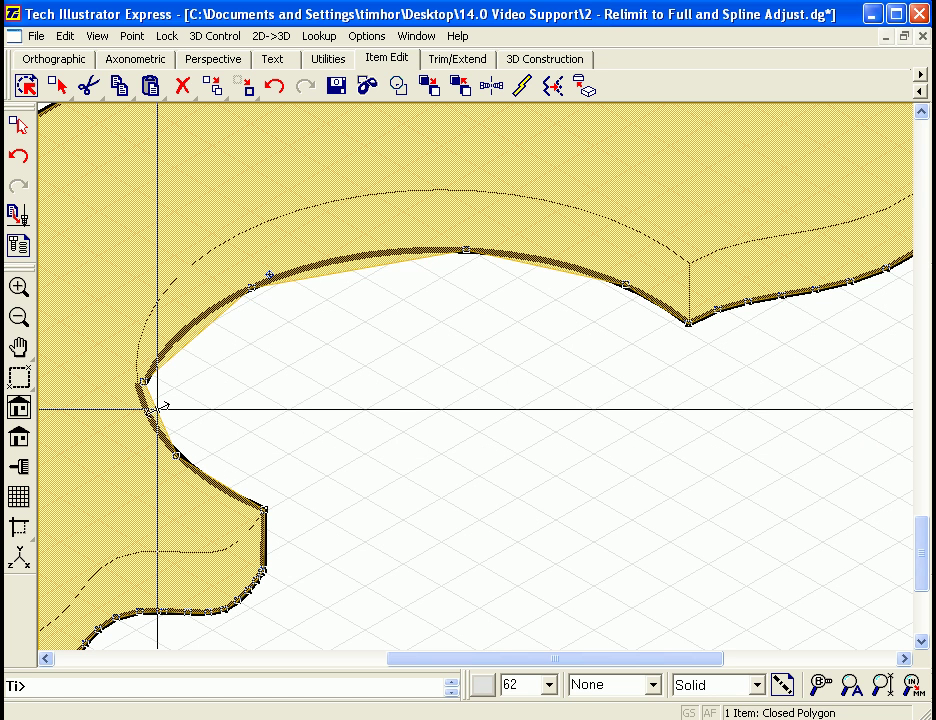
{"action": "left_click", "coordinate": [148, 409]}
{"action": "left_click", "coordinate": [142, 410]}
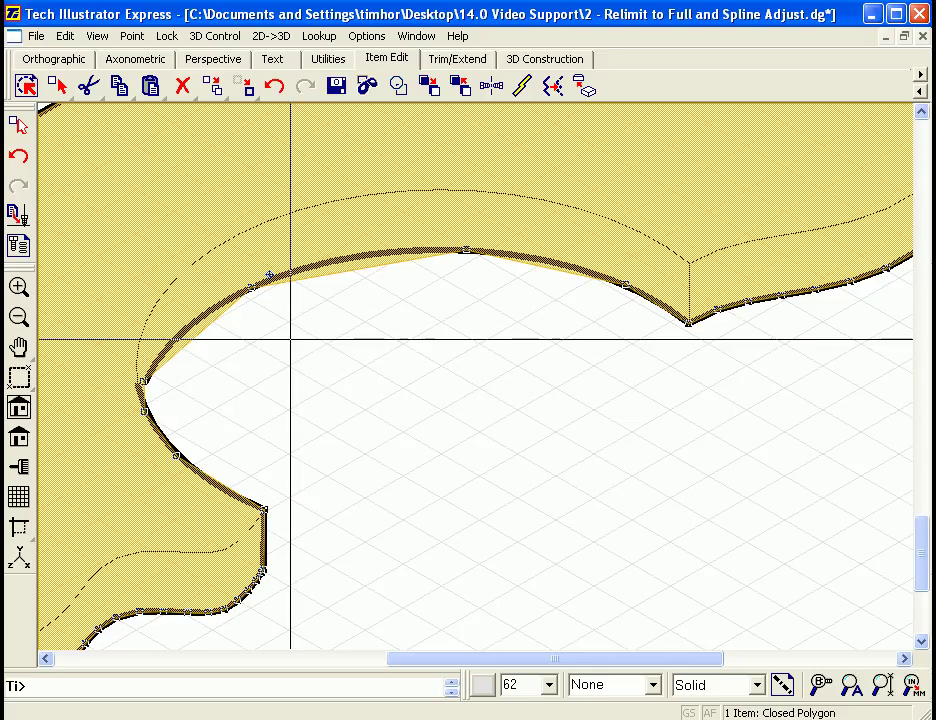
{"action": "left_click", "coordinate": [185, 329]}
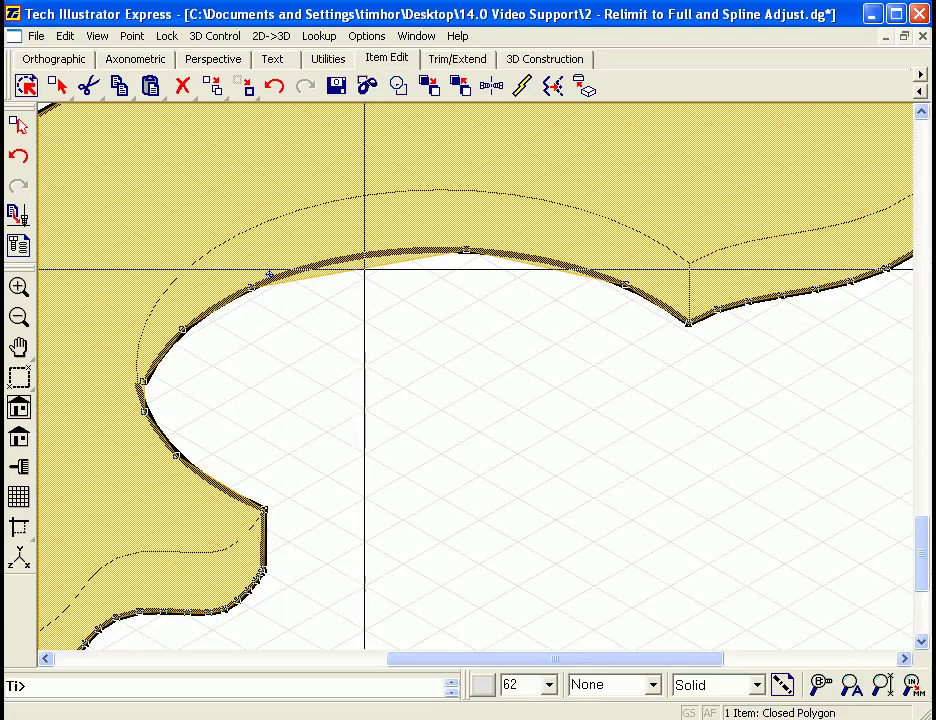
{"action": "left_click", "coordinate": [364, 268]}
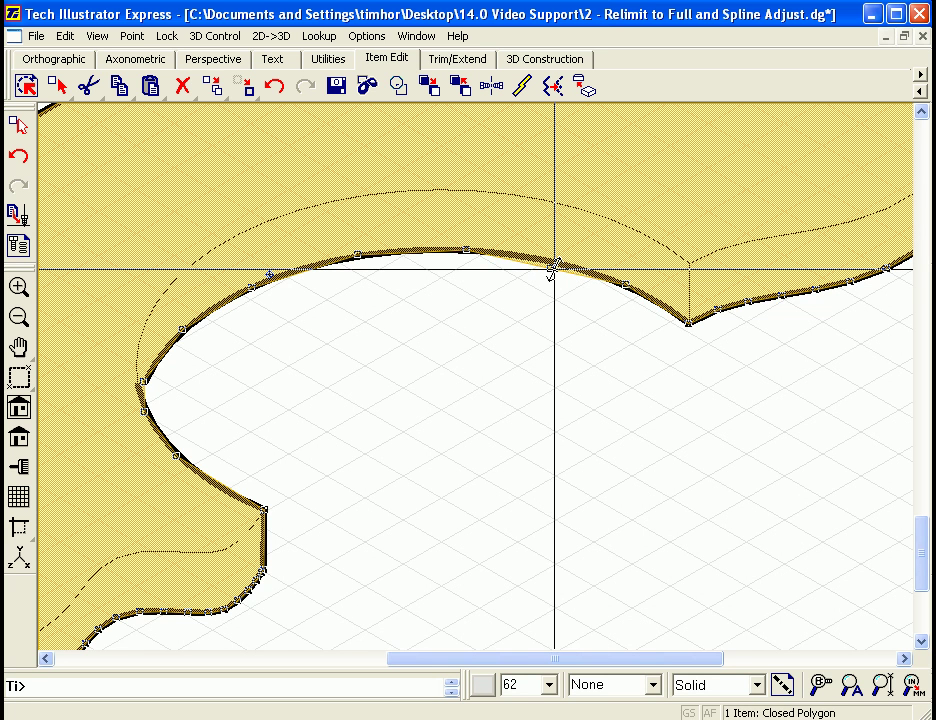
{"action": "left_click", "coordinate": [554, 265]}
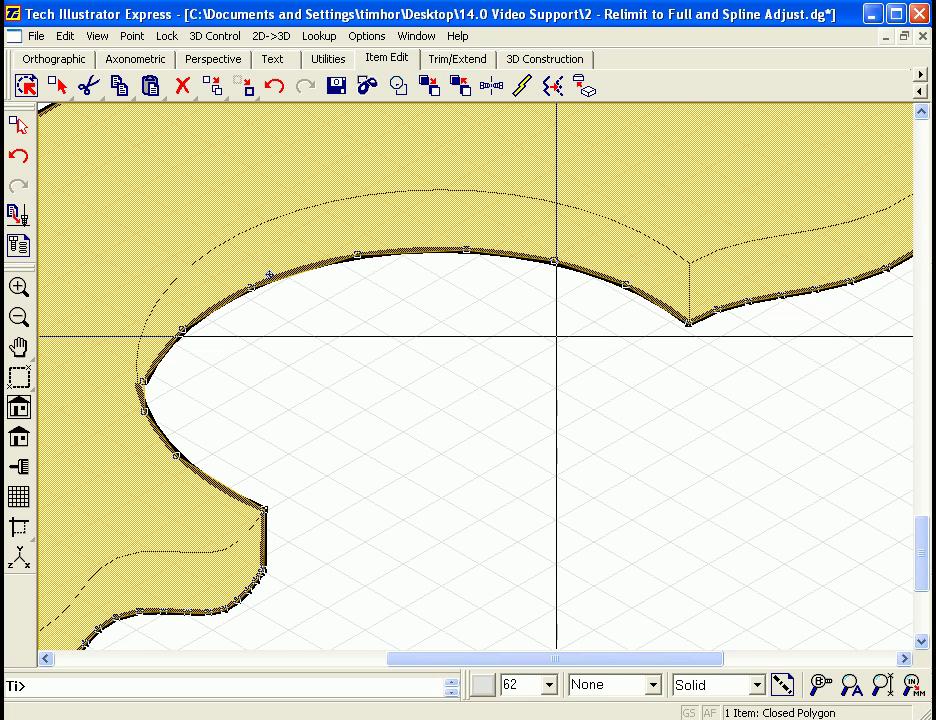
{"action": "left_click", "coordinate": [455, 396]}
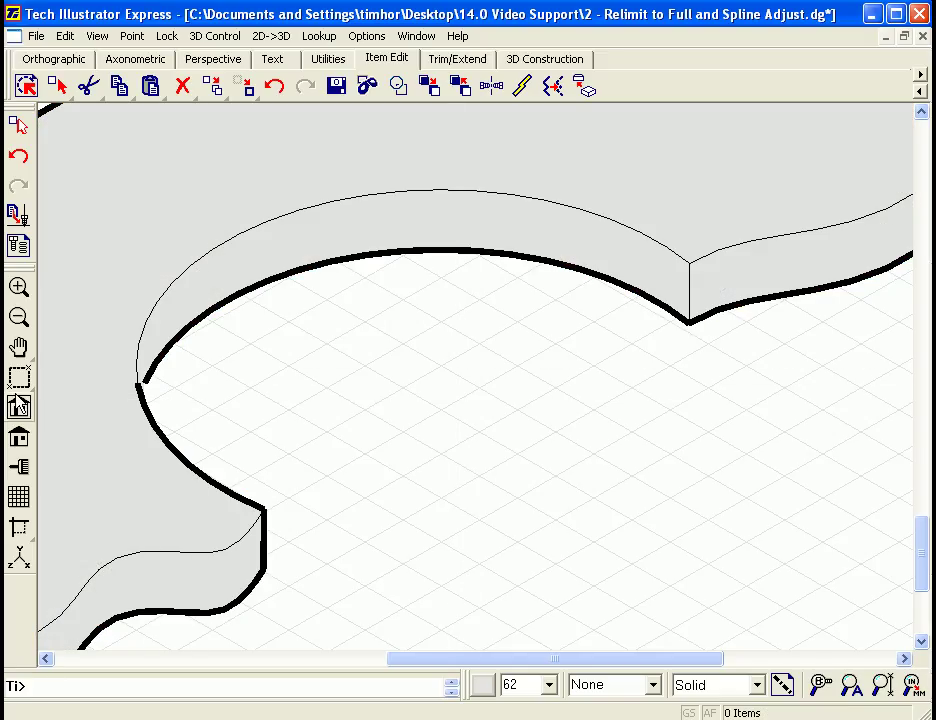
{"action": "left_click", "coordinate": [19, 317]}
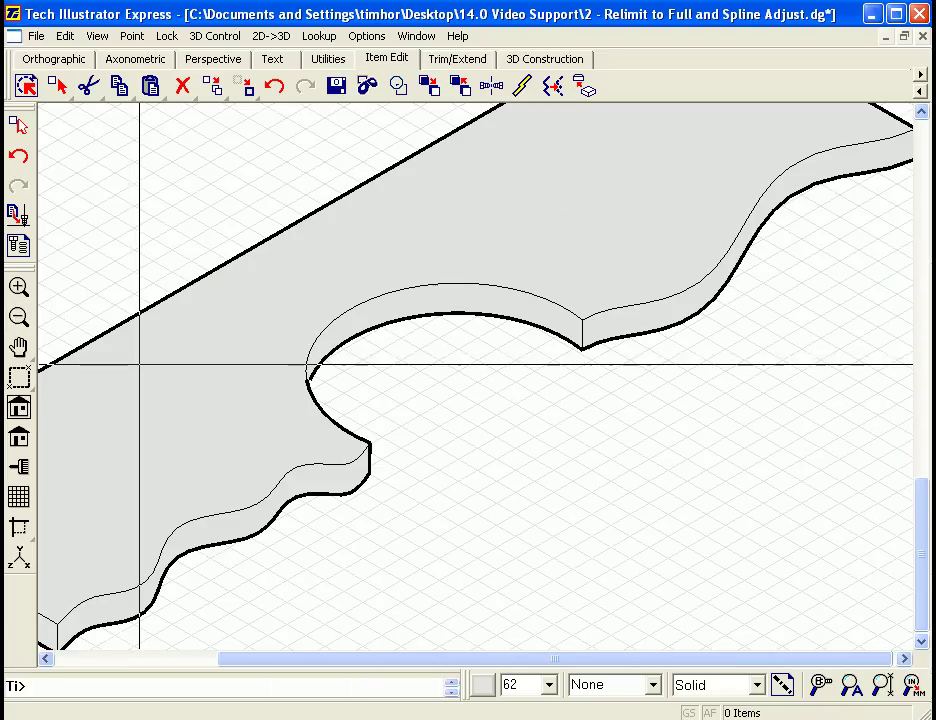
{"action": "left_click", "coordinate": [17, 409]}
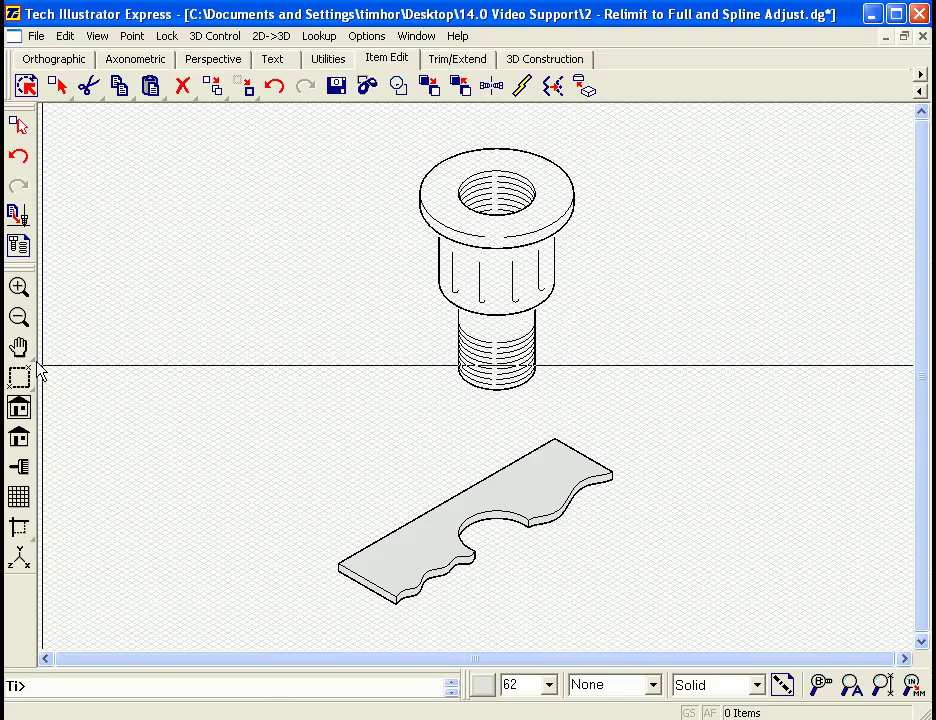
{"action": "left_click_drag", "start_coordinate": [629, 428], "coordinate": [303, 641]}
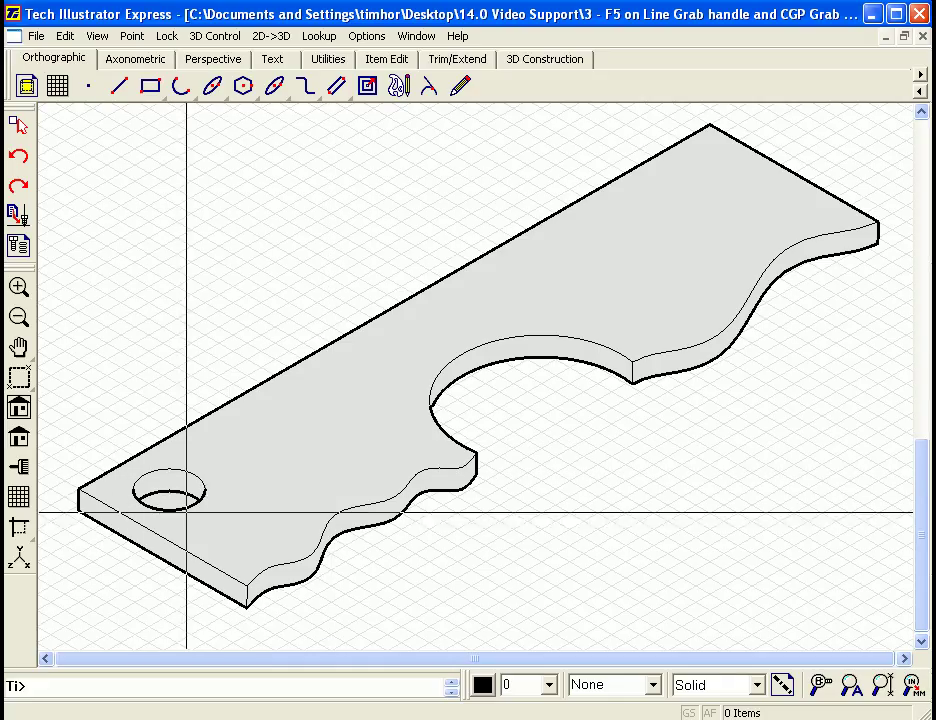
Add a ten-sided cutout to the plate's filled polygon and centre it over the small hole near the plate's left end.
{"action": "left_click", "coordinate": [372, 435]}
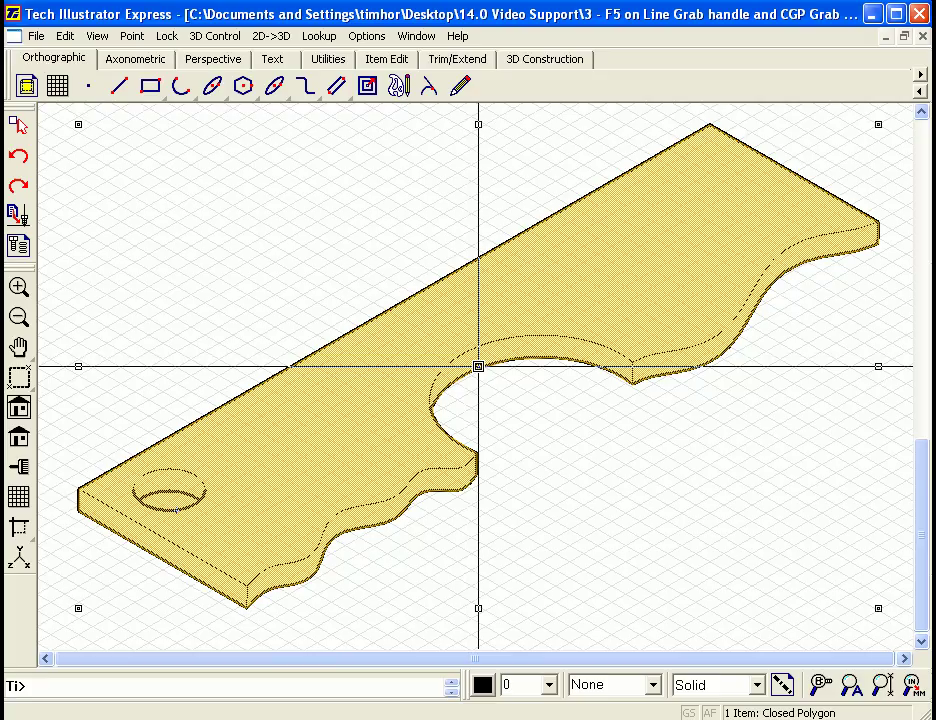
{"action": "key", "text": "F5"}
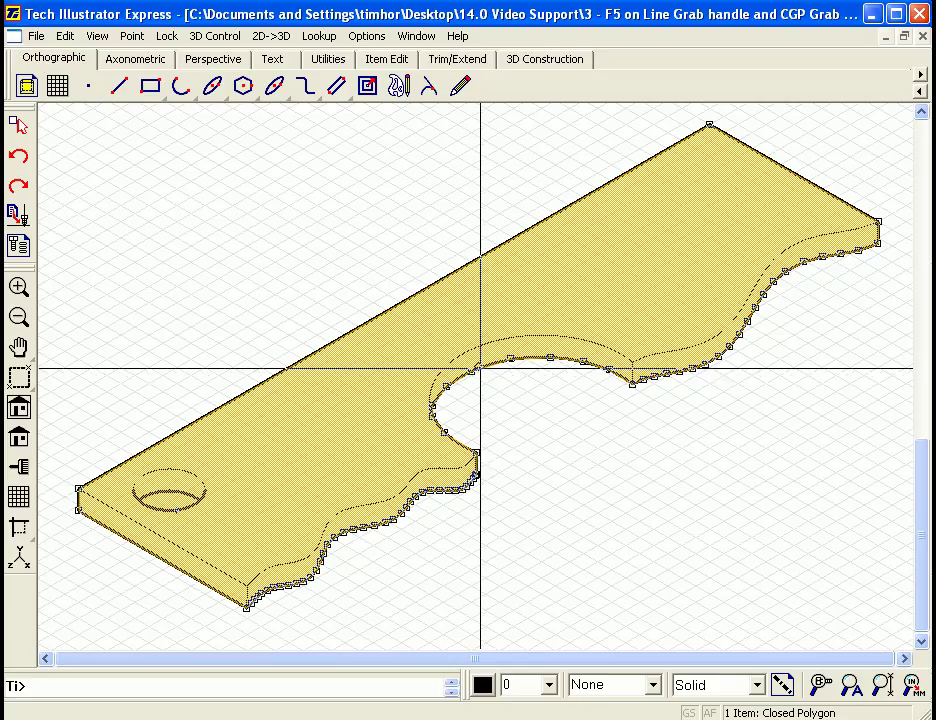
{"action": "left_click", "coordinate": [478, 365]}
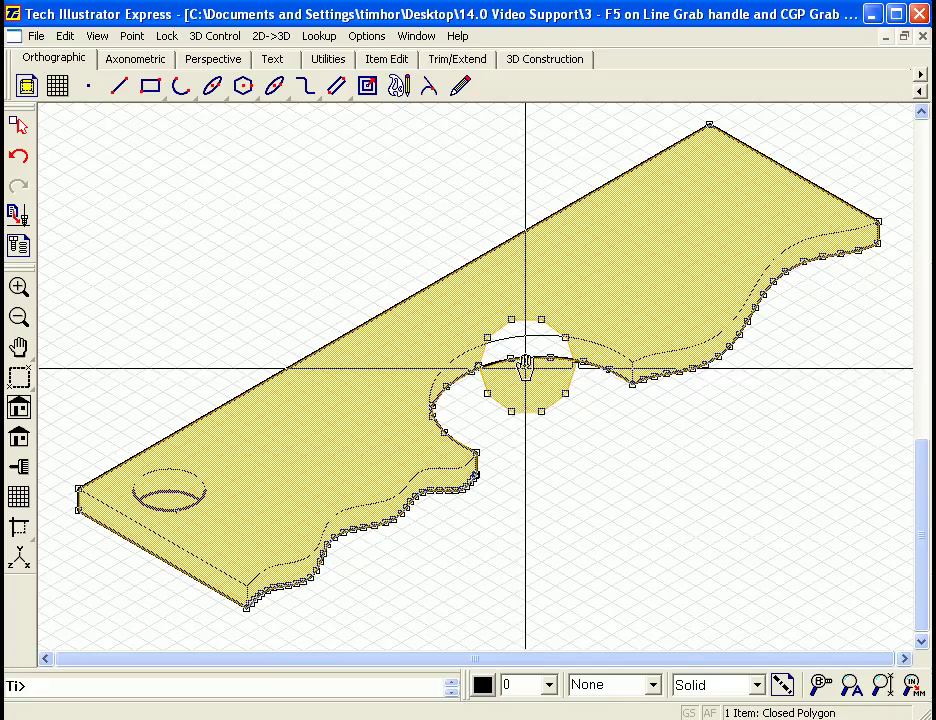
{"action": "left_click_drag", "start_coordinate": [525, 368], "coordinate": [570, 440]}
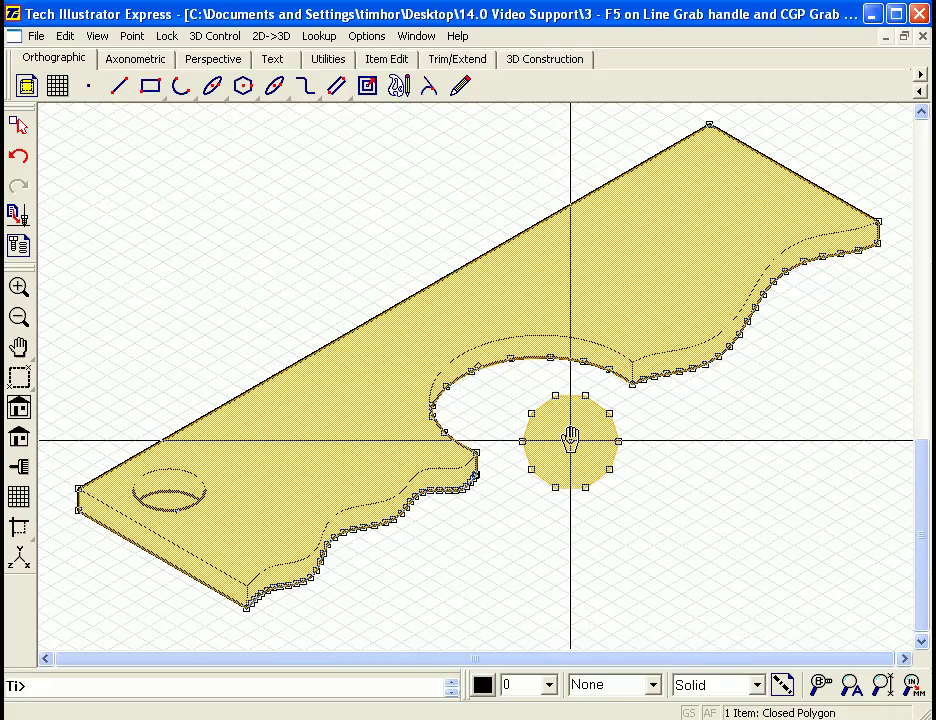
{"action": "left_click_drag", "start_coordinate": [570, 437], "coordinate": [251, 470]}
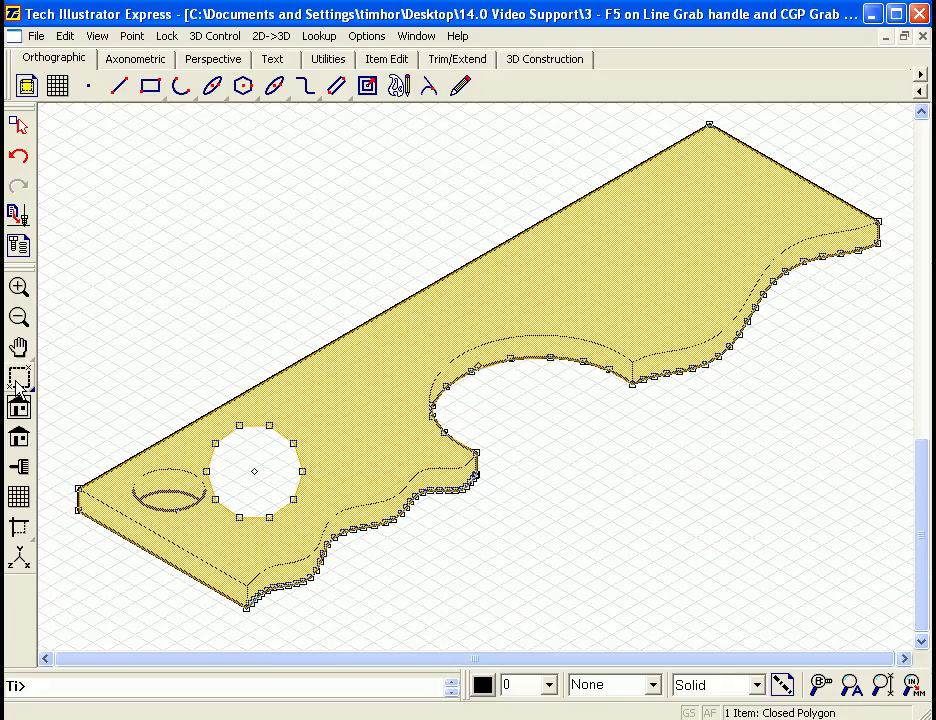
{"action": "left_click_drag", "start_coordinate": [107, 379], "coordinate": [336, 568]}
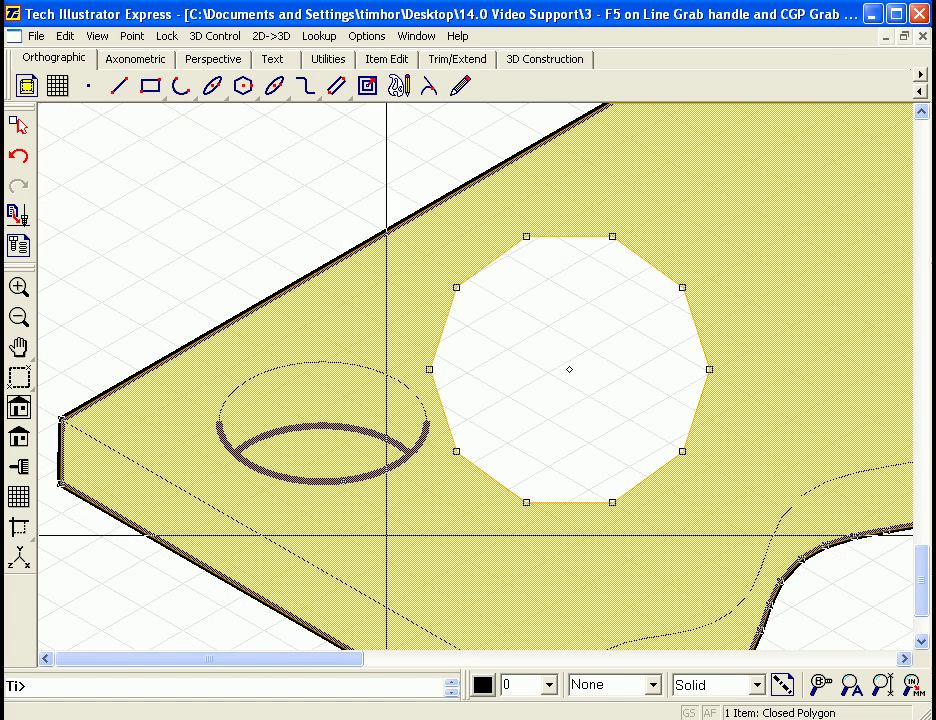
{"action": "left_click_drag", "start_coordinate": [564, 373], "coordinate": [318, 443]}
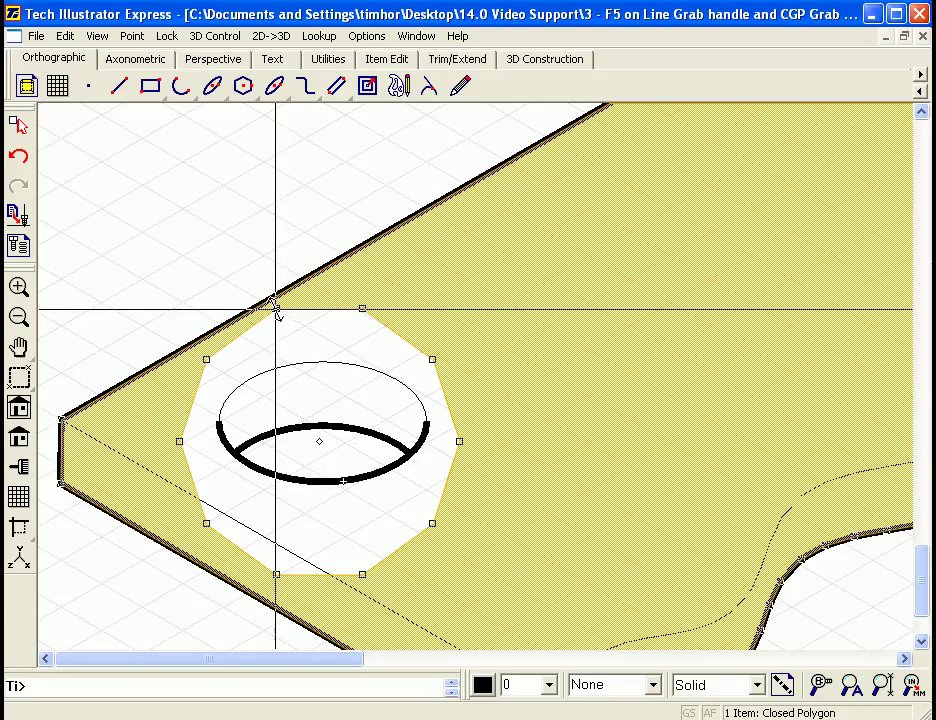
Reshape the cutout to the small hole's visible through-opening by moving its vertices onto the thick arcs and merging the surplus ones at the opening's left corner.
{"action": "left_click_drag", "start_coordinate": [276, 308], "coordinate": [293, 428]}
{"action": "left_click_drag", "start_coordinate": [362, 309], "coordinate": [340, 424]}
{"action": "left_click_drag", "start_coordinate": [432, 356], "coordinate": [394, 438]}
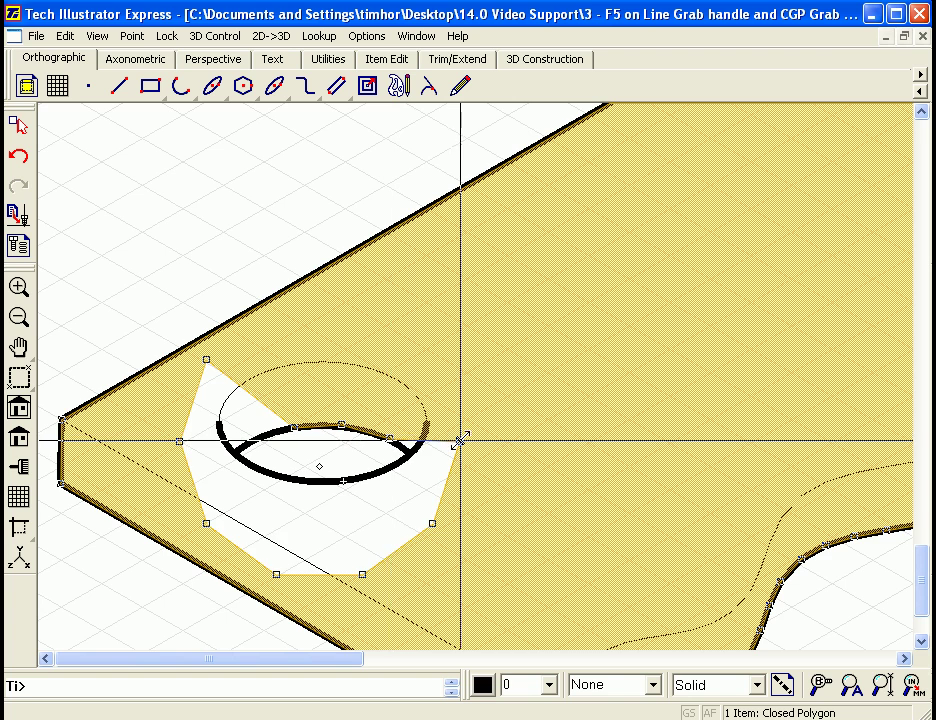
{"action": "left_click_drag", "start_coordinate": [460, 437], "coordinate": [408, 452]}
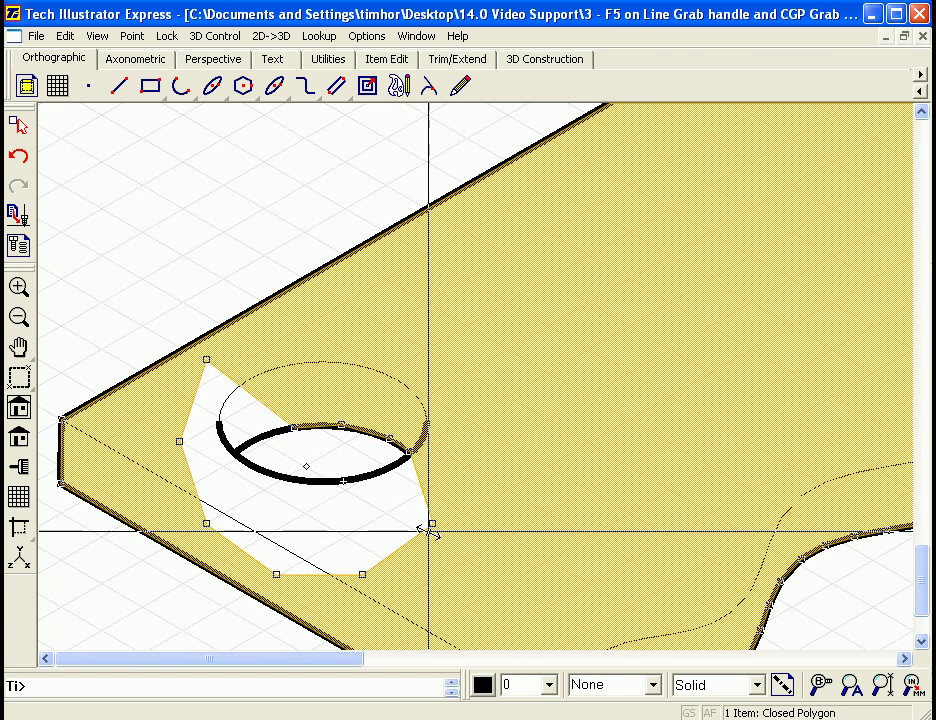
{"action": "left_click_drag", "start_coordinate": [430, 522], "coordinate": [360, 474]}
{"action": "left_click_drag", "start_coordinate": [360, 571], "coordinate": [258, 474]}
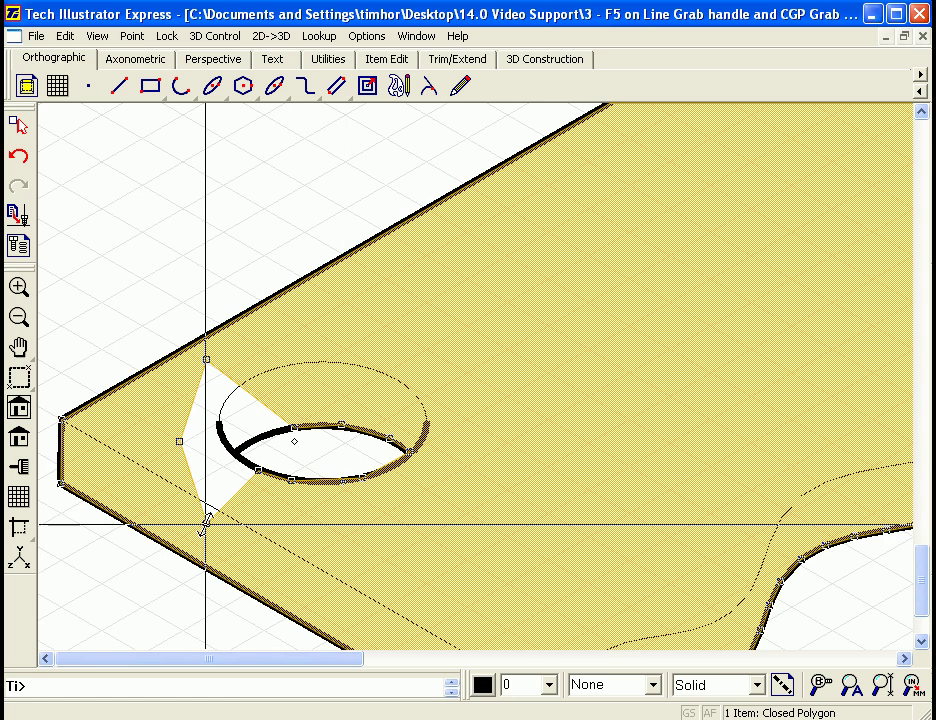
{"action": "left_click_drag", "start_coordinate": [205, 522], "coordinate": [234, 455]}
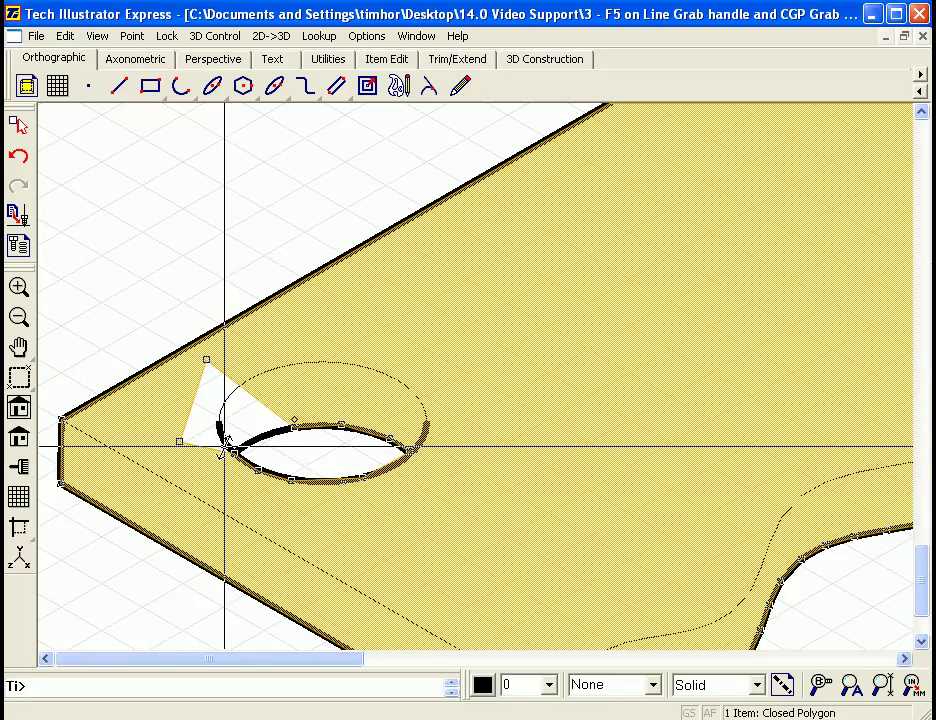
{"action": "left_click_drag", "start_coordinate": [234, 453], "coordinate": [234, 453]}
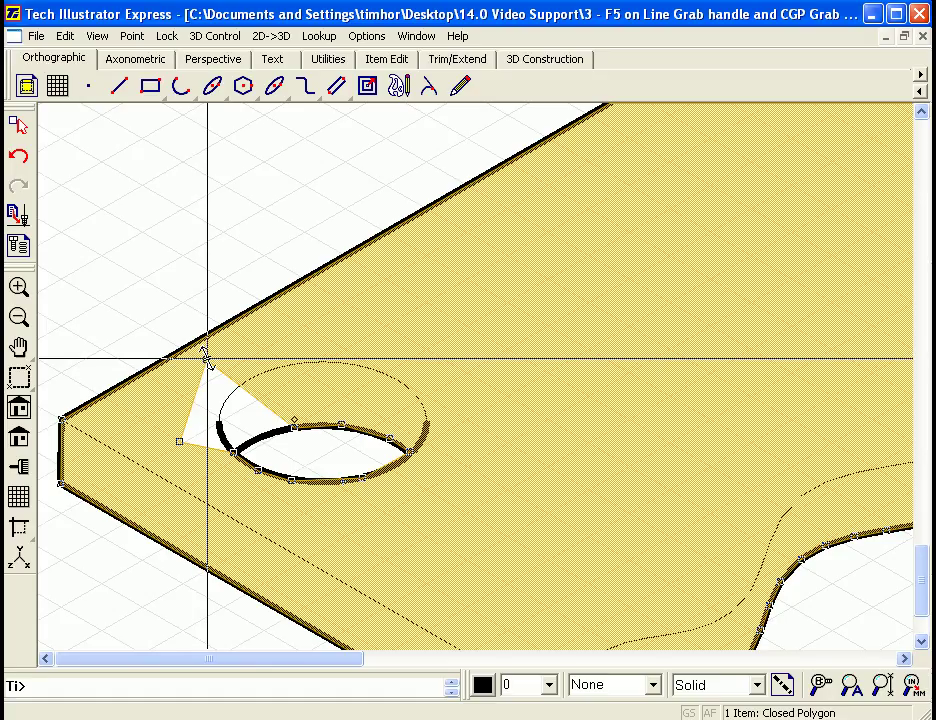
{"action": "left_click_drag", "start_coordinate": [207, 358], "coordinate": [181, 440]}
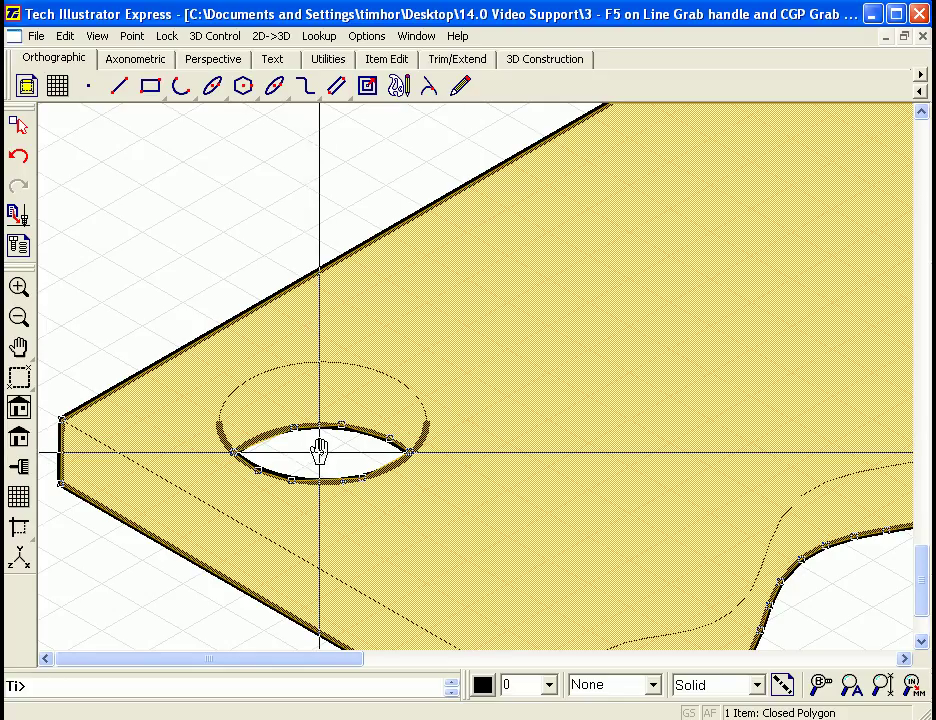
Nudge the lens-shaped cutout slightly within the small hole and place a copy of it farther along the plate.
{"action": "mouse_move", "coordinate": [319, 449]}
{"action": "left_mouse_down"}
{"action": "mouse_move", "coordinate": [545, 372]}
{"action": "mouse_move", "coordinate": [597, 320]}
{"action": "mouse_move", "coordinate": [372, 456]}
{"action": "mouse_move", "coordinate": [303, 455]}
{"action": "mouse_move", "coordinate": [321, 456]}
{"action": "left_mouse_up"}
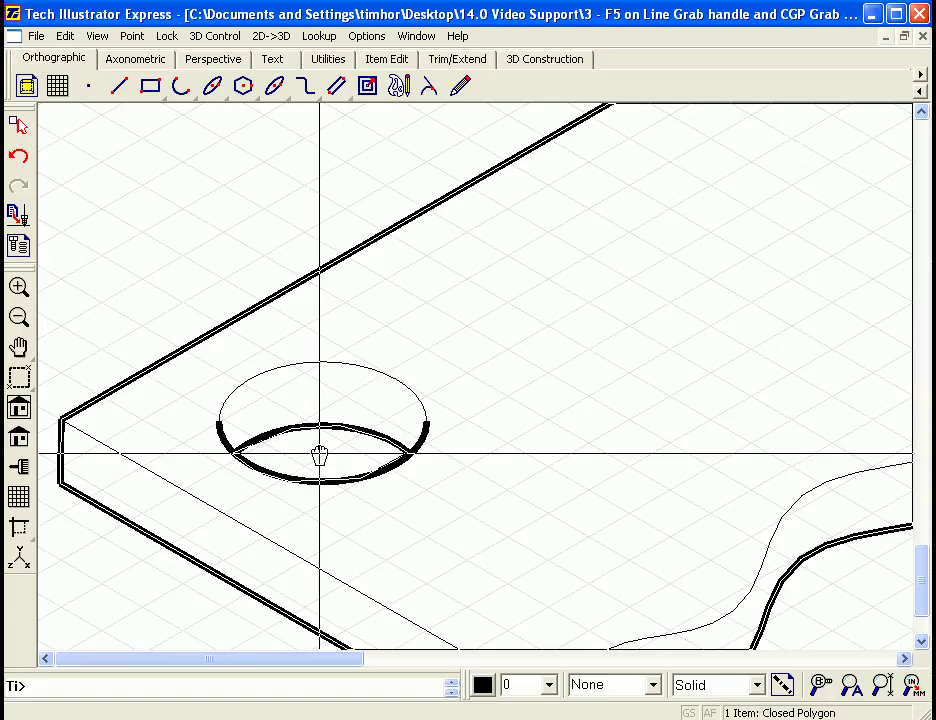
{"action": "left_click_drag", "start_coordinate": [319, 456], "coordinate": [320, 457]}
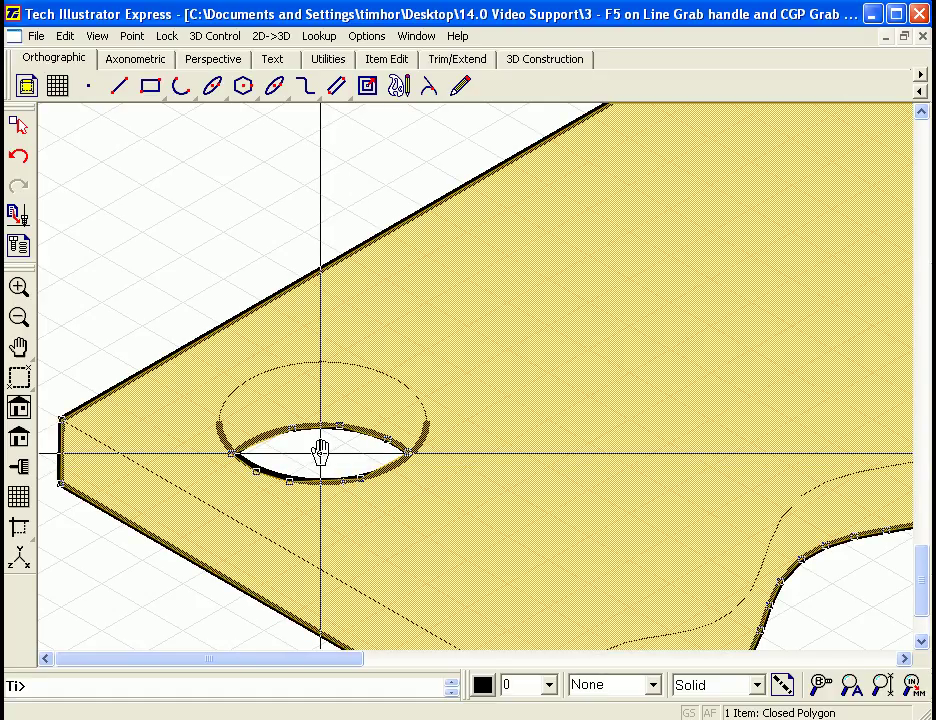
{"action": "mouse_move", "coordinate": [320, 453]}
{"action": "left_mouse_down"}
{"action": "mouse_move", "coordinate": [435, 340]}
{"action": "mouse_move", "coordinate": [516, 320]}
{"action": "mouse_move", "coordinate": [635, 272]}
{"action": "mouse_move", "coordinate": [628, 268]}
{"action": "left_mouse_up"}
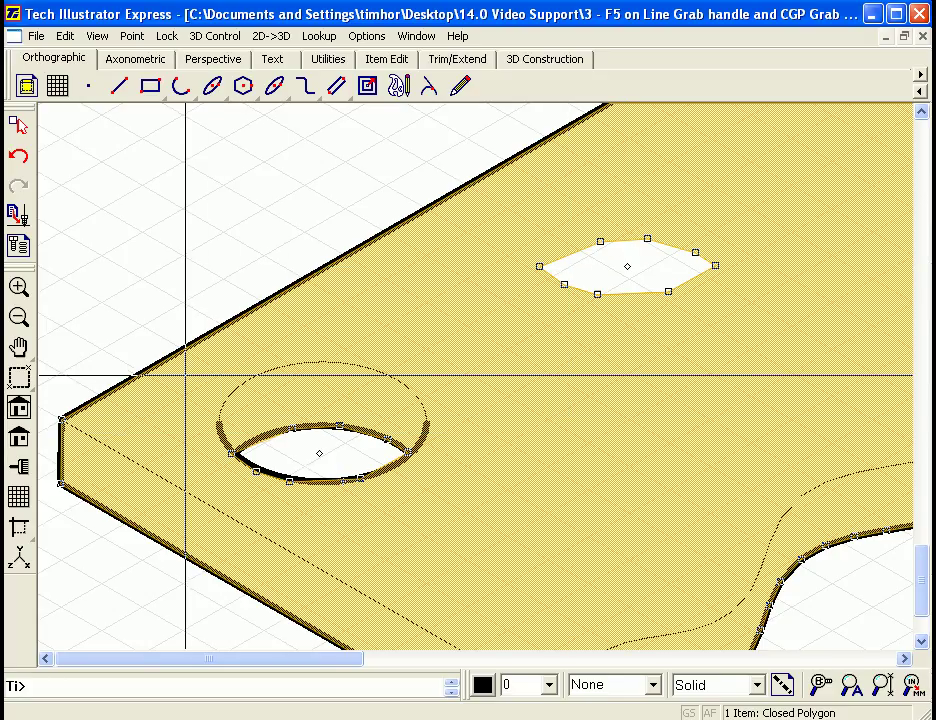
Copy the small hole's linework from the plate's left end onto the second lens-shaped cutout.
{"action": "key", "text": "Escape"}
{"action": "left_click_drag", "start_coordinate": [474, 504], "coordinate": [477, 507]}
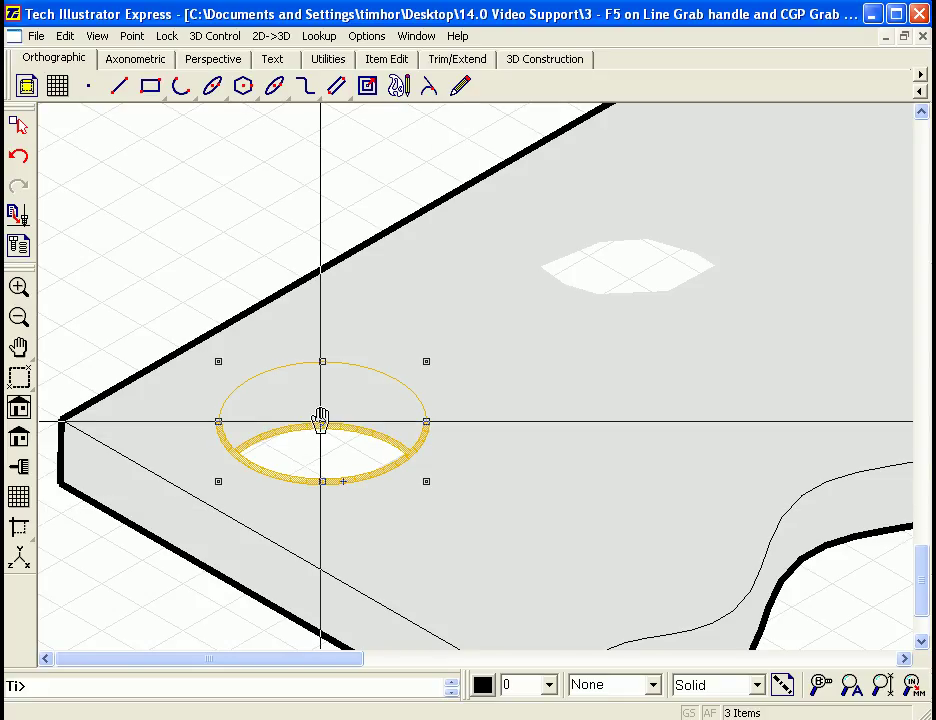
{"action": "left_click_drag", "start_coordinate": [318, 420], "coordinate": [630, 235]}
{"action": "left_click", "coordinate": [255, 234]}
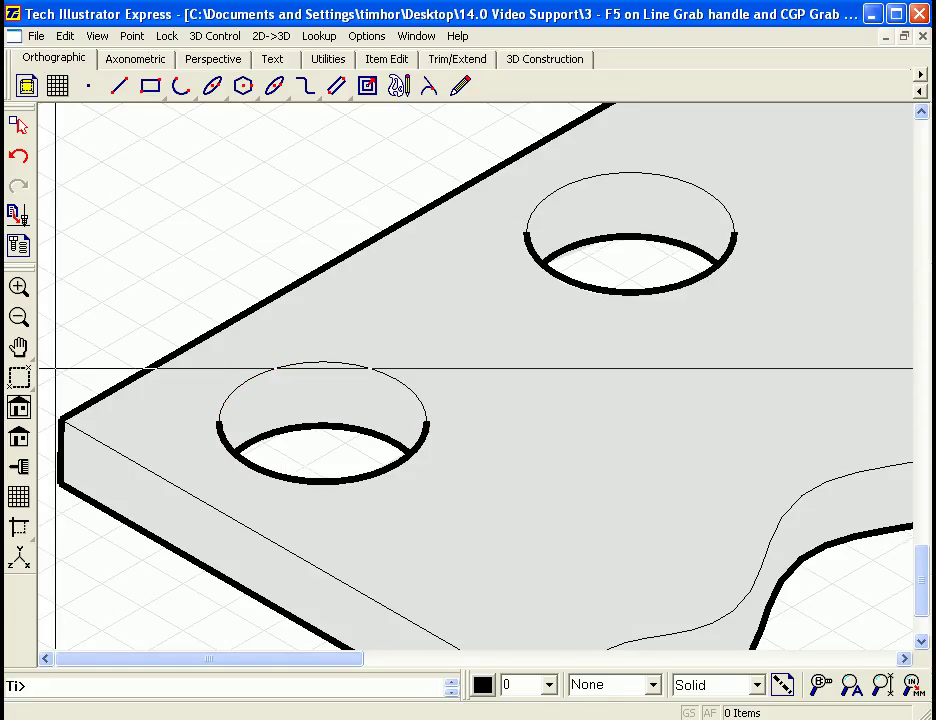
Copy the second small hole's linework along the plate to its far upper-right corner.
{"action": "left_click", "coordinate": [19, 407]}
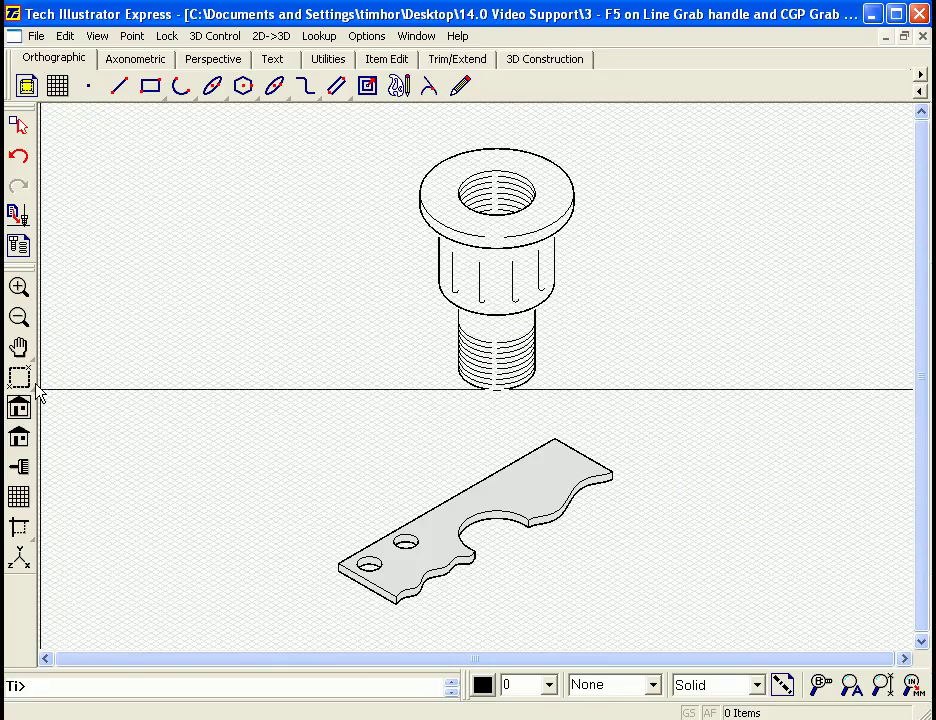
{"action": "left_click", "coordinate": [19, 377]}
{"action": "left_click_drag", "start_coordinate": [313, 488], "coordinate": [555, 620]}
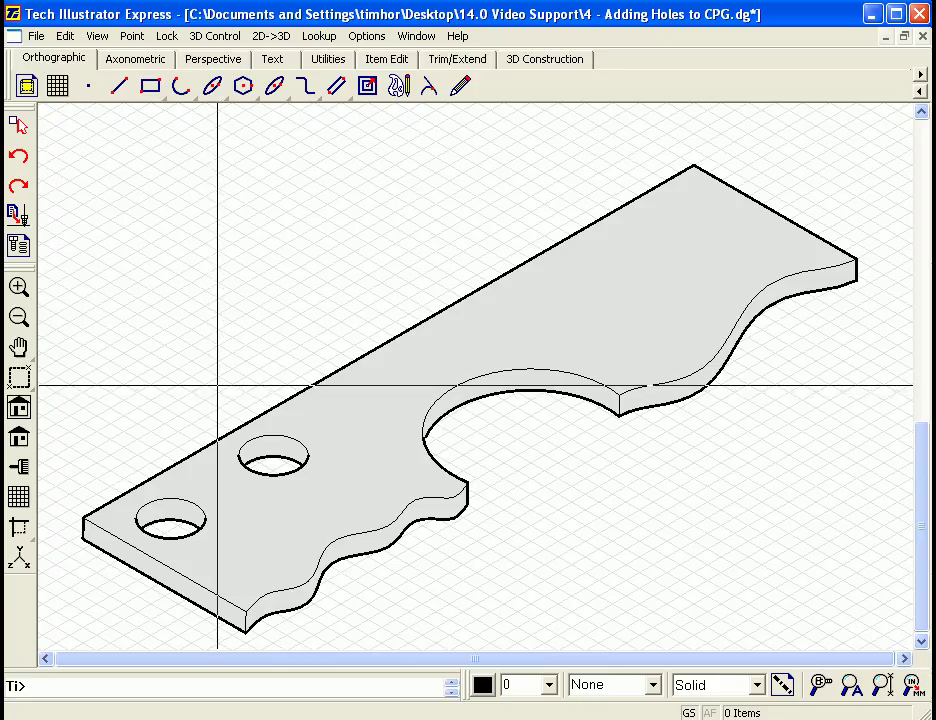
{"action": "left_click_drag", "start_coordinate": [217, 385], "coordinate": [346, 500]}
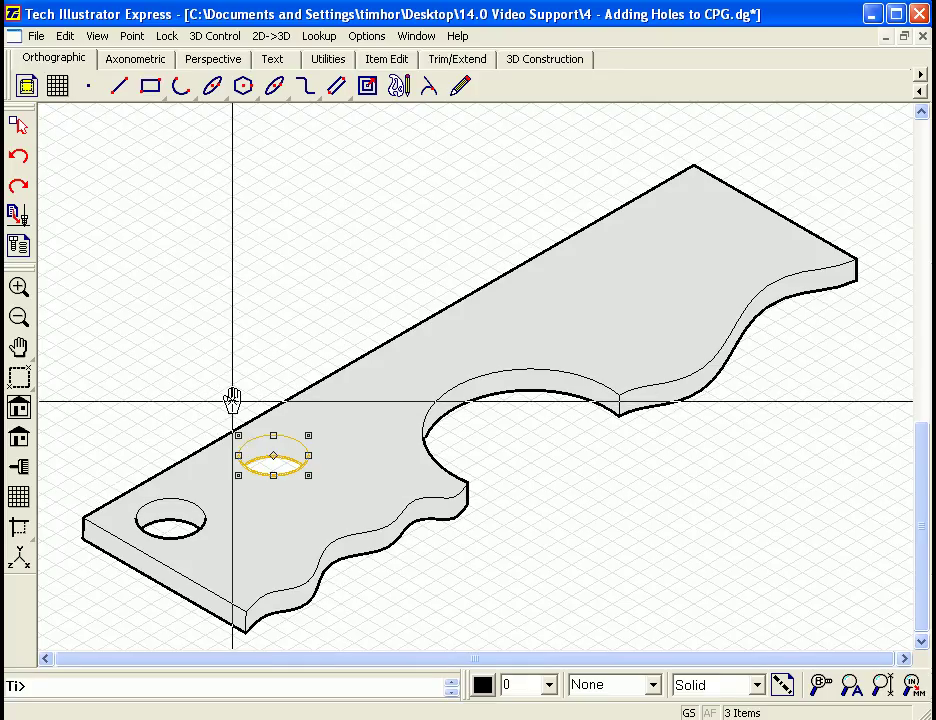
{"action": "left_click_drag", "start_coordinate": [232, 398], "coordinate": [651, 160]}
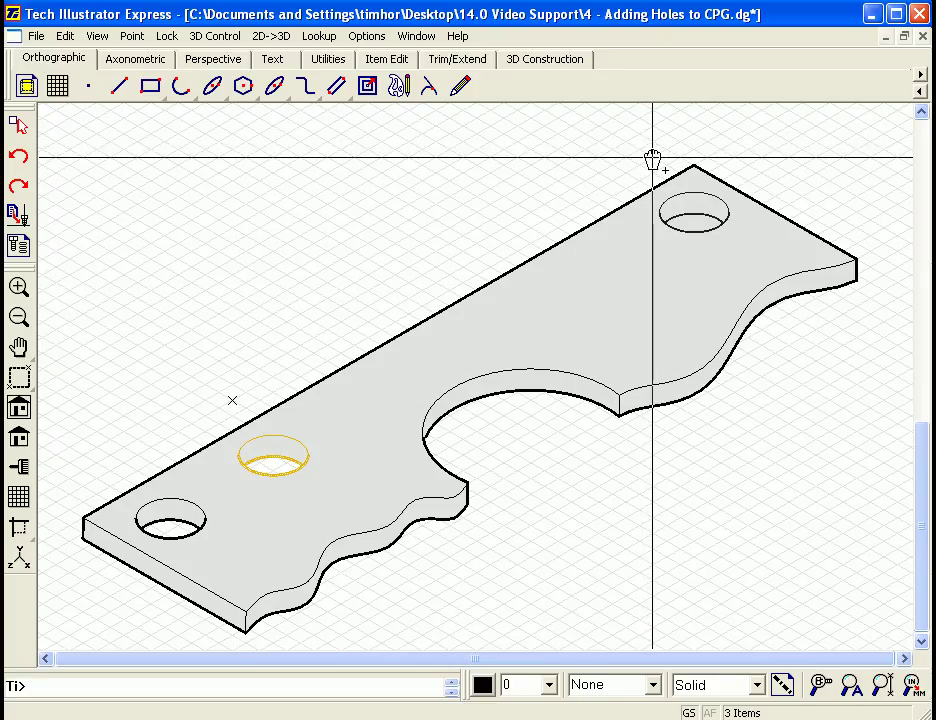
{"action": "left_click_drag", "start_coordinate": [651, 160], "coordinate": [652, 160]}
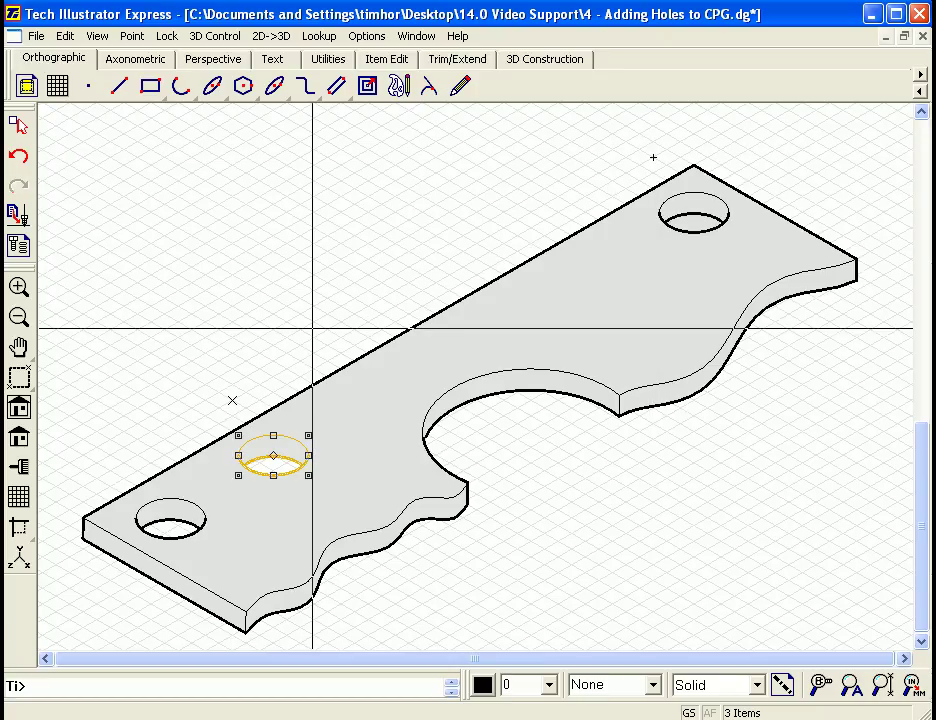
{"action": "key", "text": "Escape"}
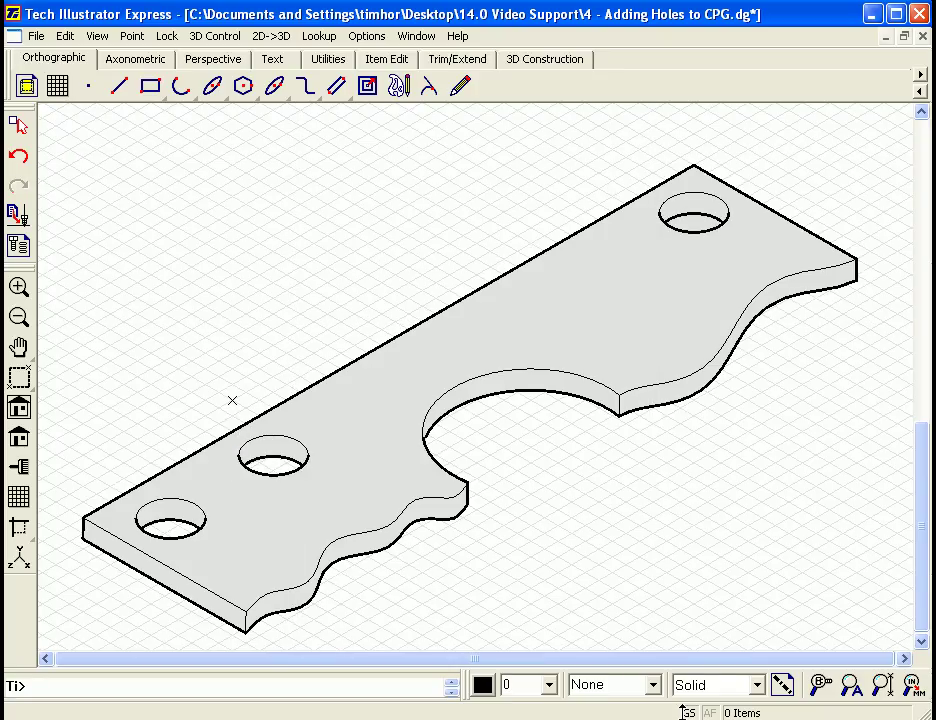
Copy the filled polygon's second lens-shaped cutout into the opening of the new hole at the plate's far end.
{"action": "left_click", "coordinate": [272, 500]}
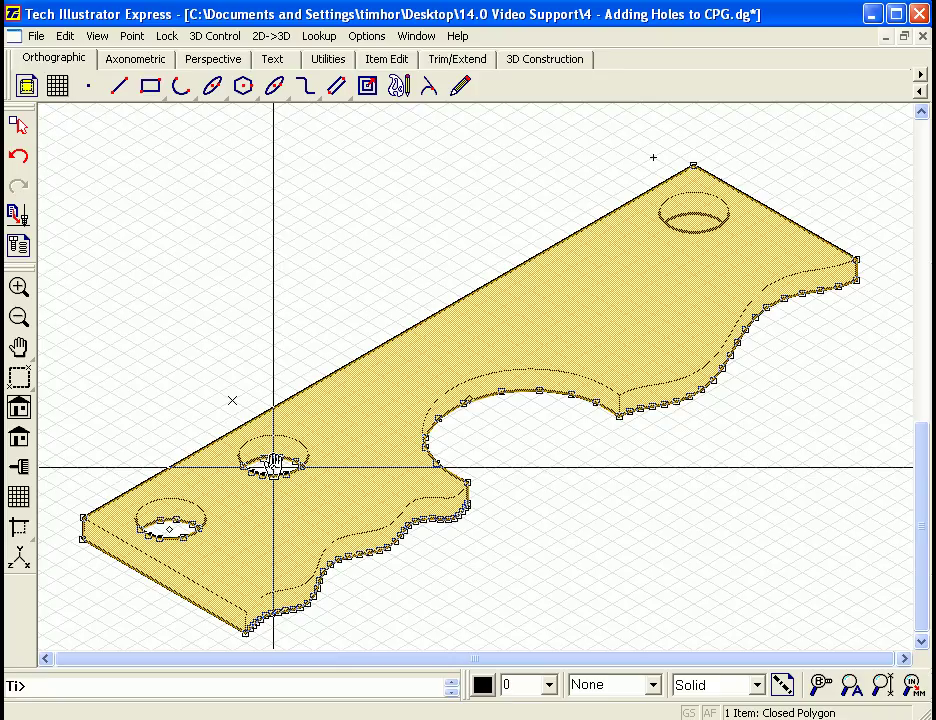
{"action": "left_click_drag", "start_coordinate": [272, 464], "coordinate": [696, 221]}
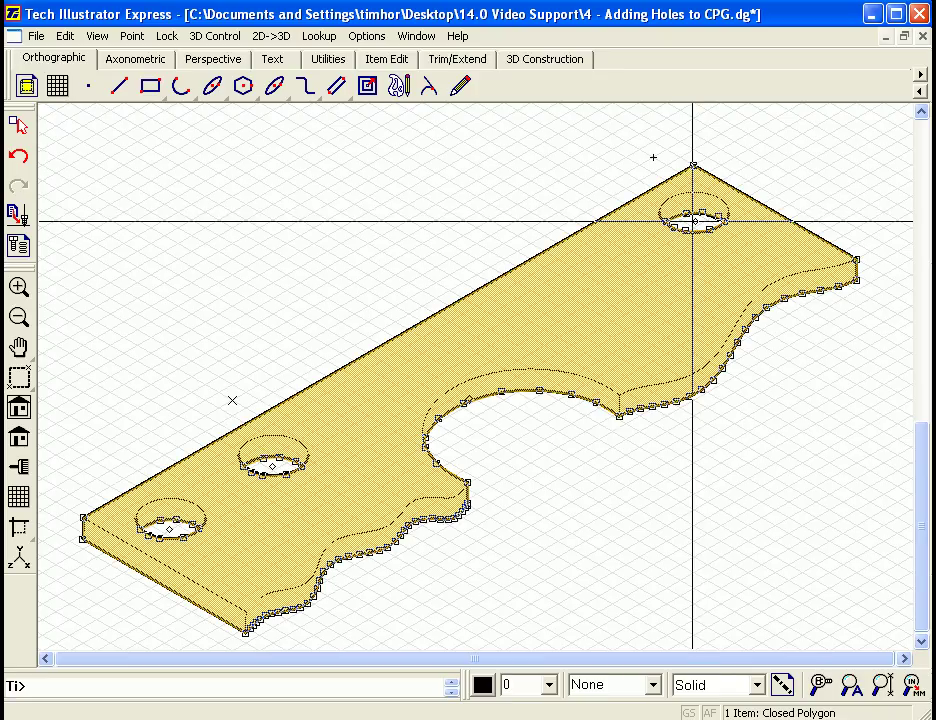
{"action": "left_click", "coordinate": [326, 242]}
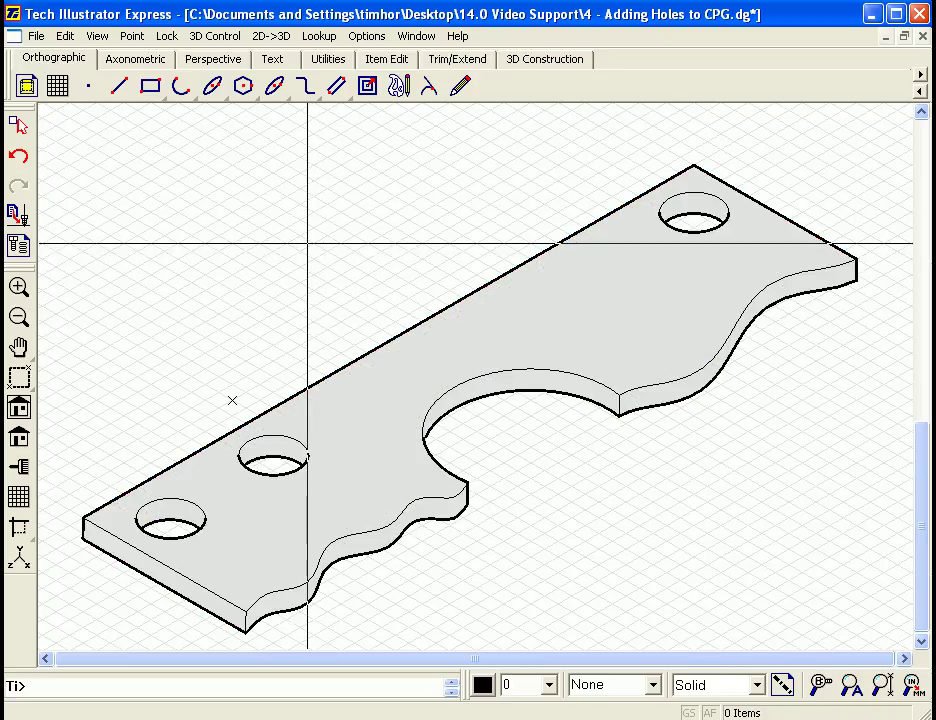
Delete the linework of the second small hole, the one nearer the large broken-away hole.
{"action": "left_click", "coordinate": [19, 377]}
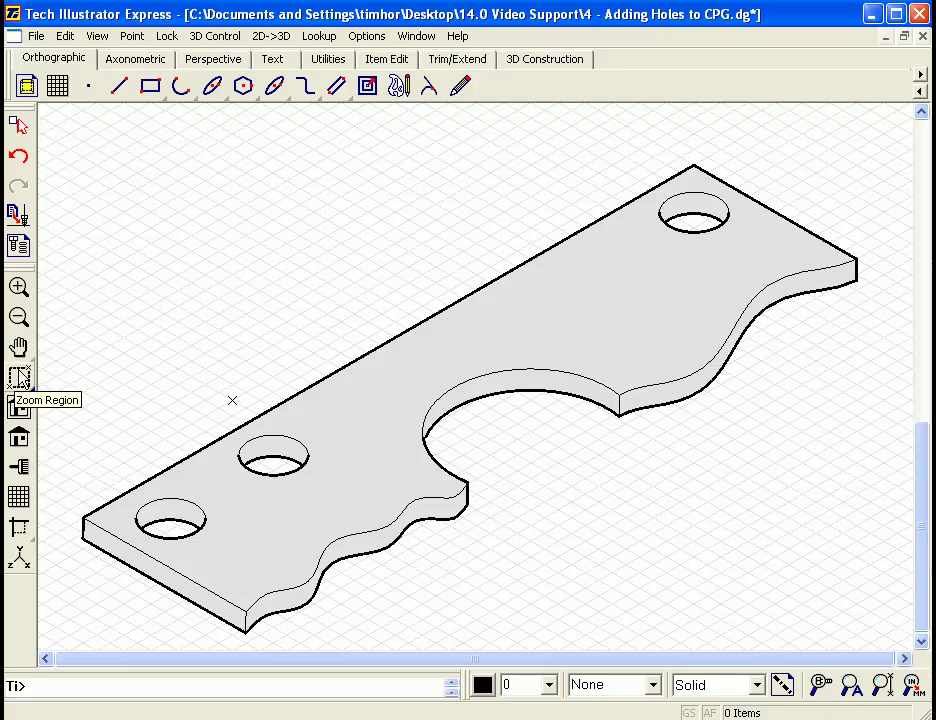
{"action": "left_click_drag", "start_coordinate": [130, 355], "coordinate": [478, 594]}
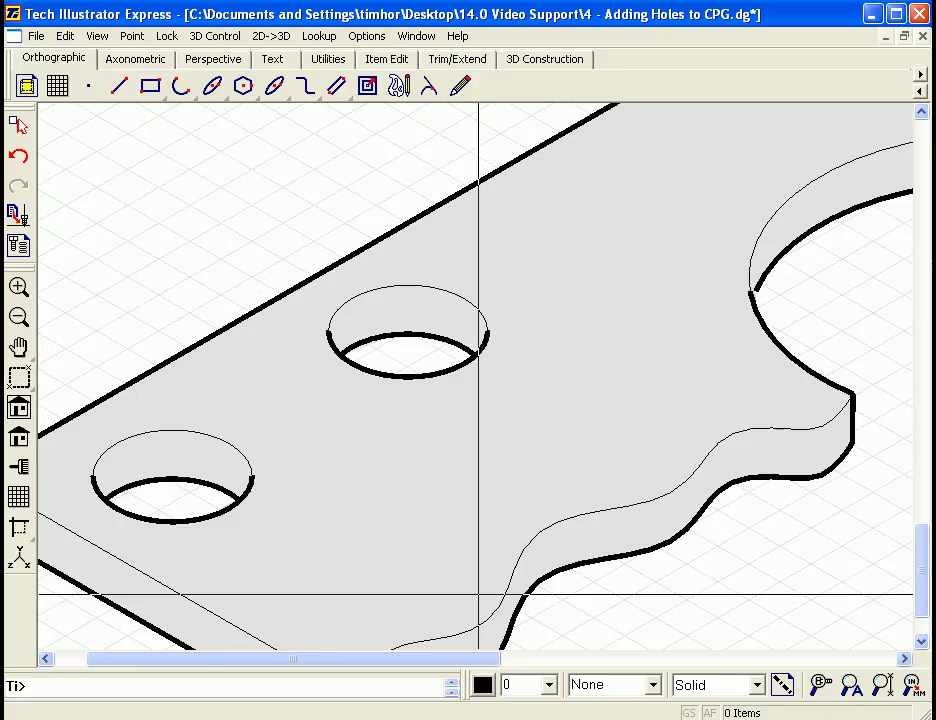
{"action": "left_click_drag", "start_coordinate": [259, 225], "coordinate": [552, 395]}
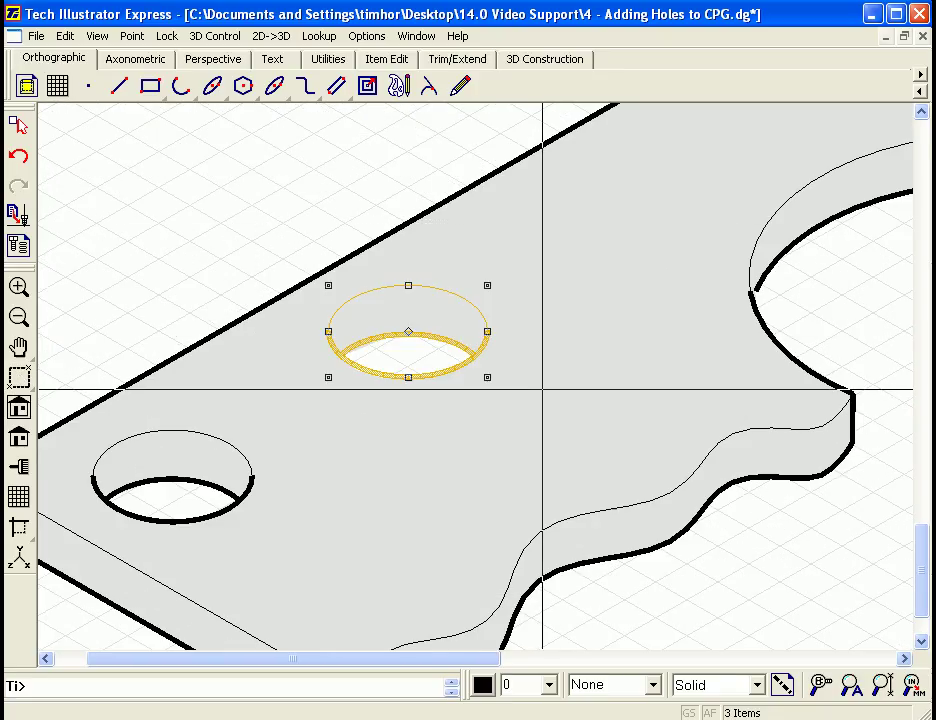
{"action": "key", "text": "Delete"}
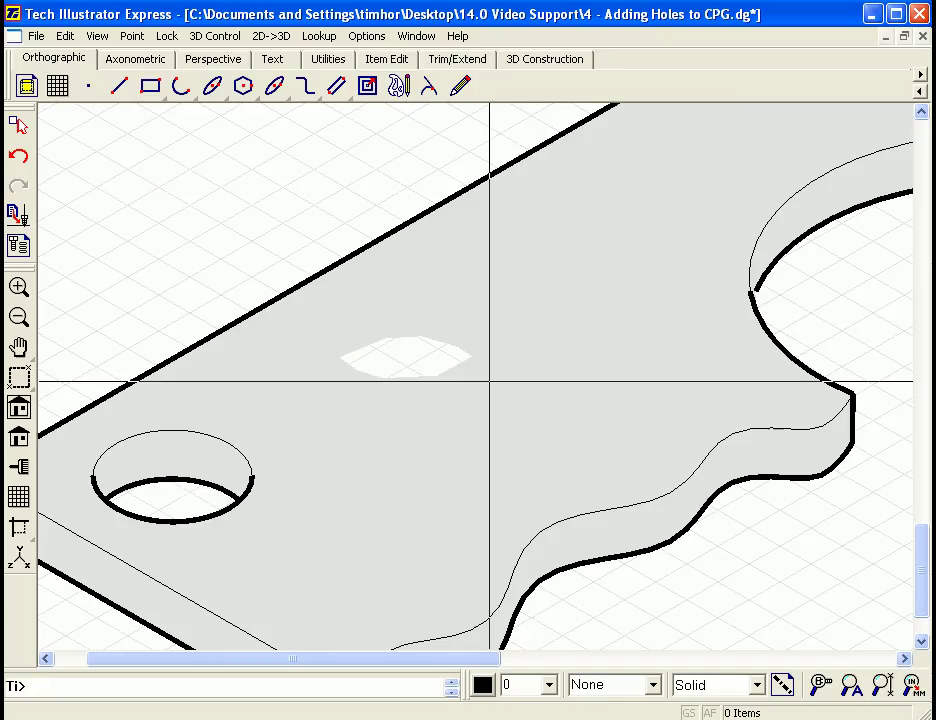
Remove the leftover lens-shaped cutout from the filled polygon where the second hole's linework was deleted.
{"action": "left_click", "coordinate": [568, 374]}
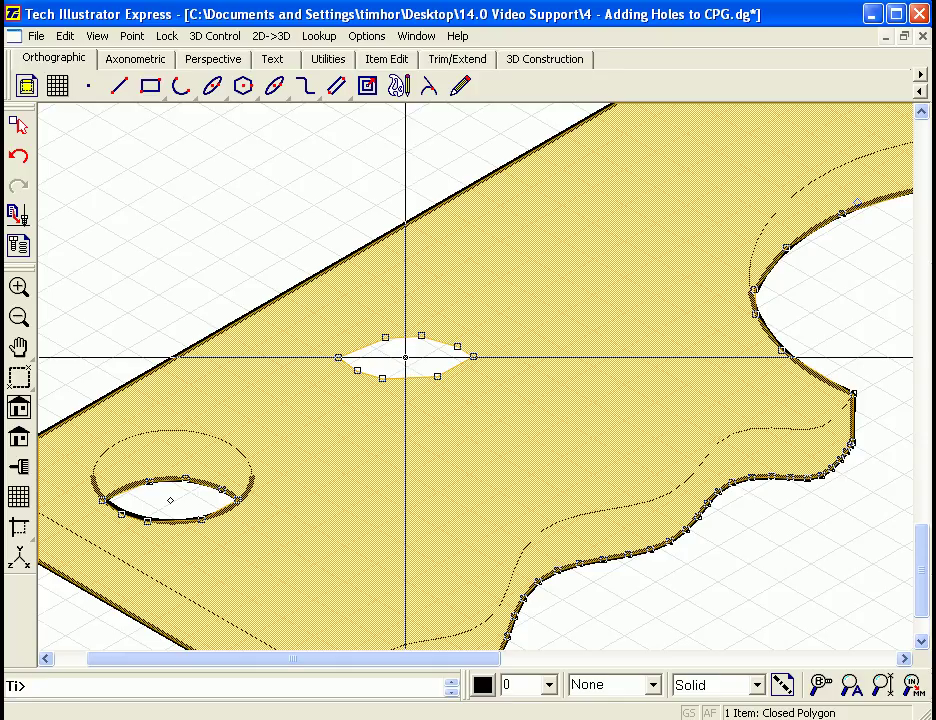
{"action": "key", "text": "Delete"}
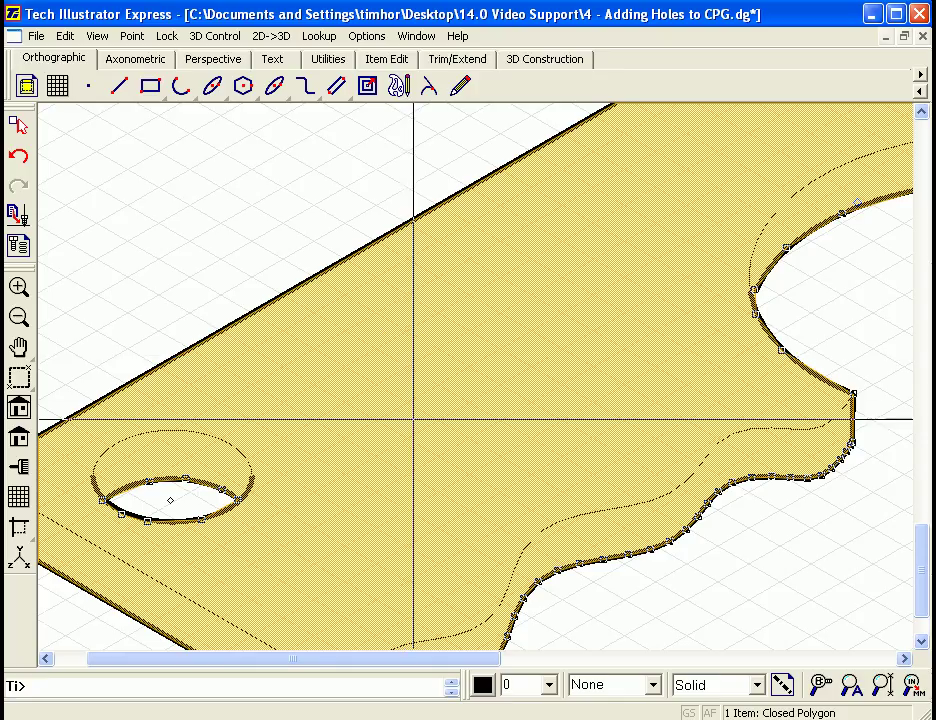
{"action": "left_click", "coordinate": [18, 408]}
{"action": "left_click", "coordinate": [230, 400]}
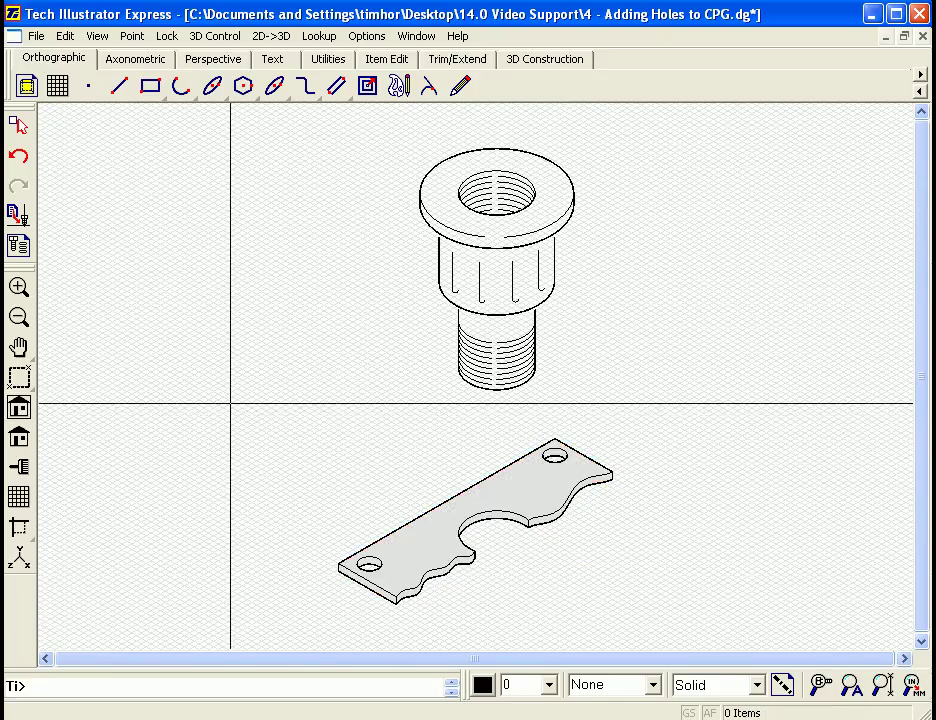
{"action": "left_click", "coordinate": [19, 377]}
{"action": "left_click", "coordinate": [627, 434]}
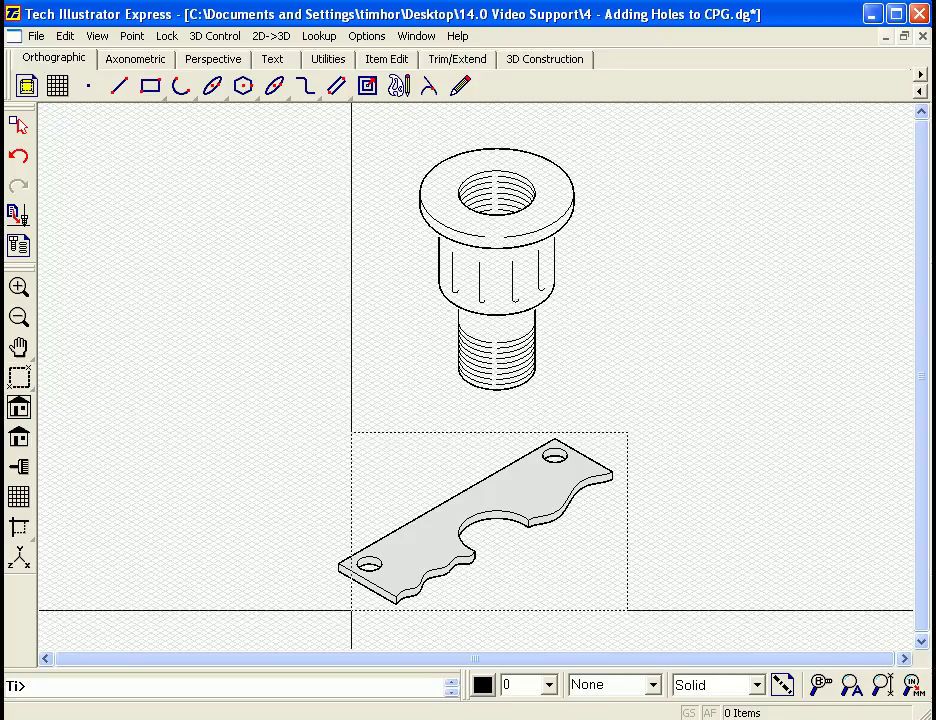
{"action": "left_click", "coordinate": [324, 626]}
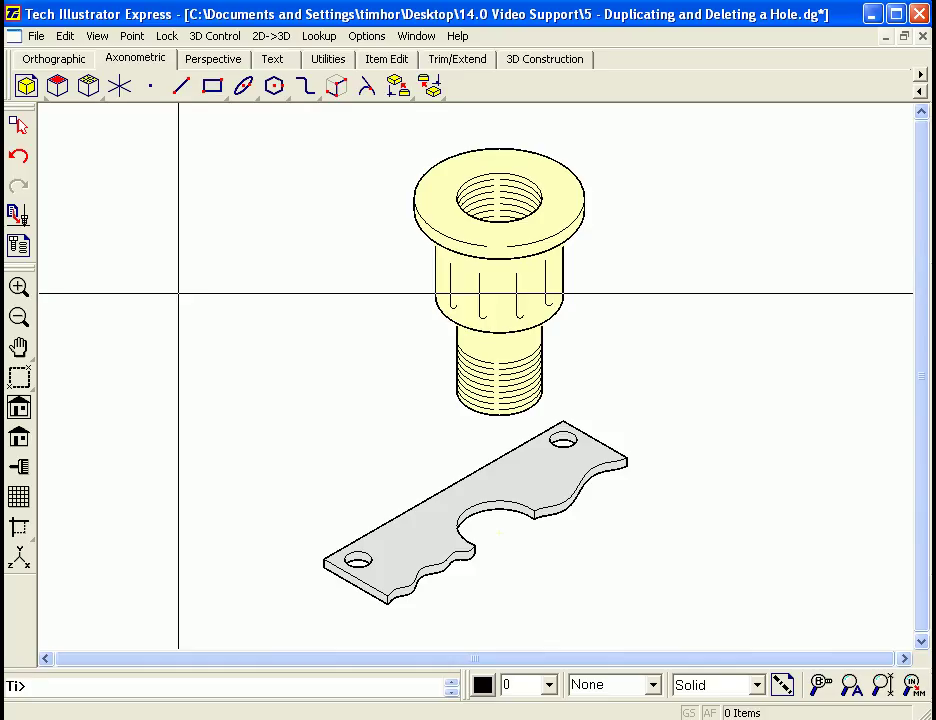
Review the grid type in the axonometric grid properties.
{"action": "left_click", "coordinate": [28, 89]}
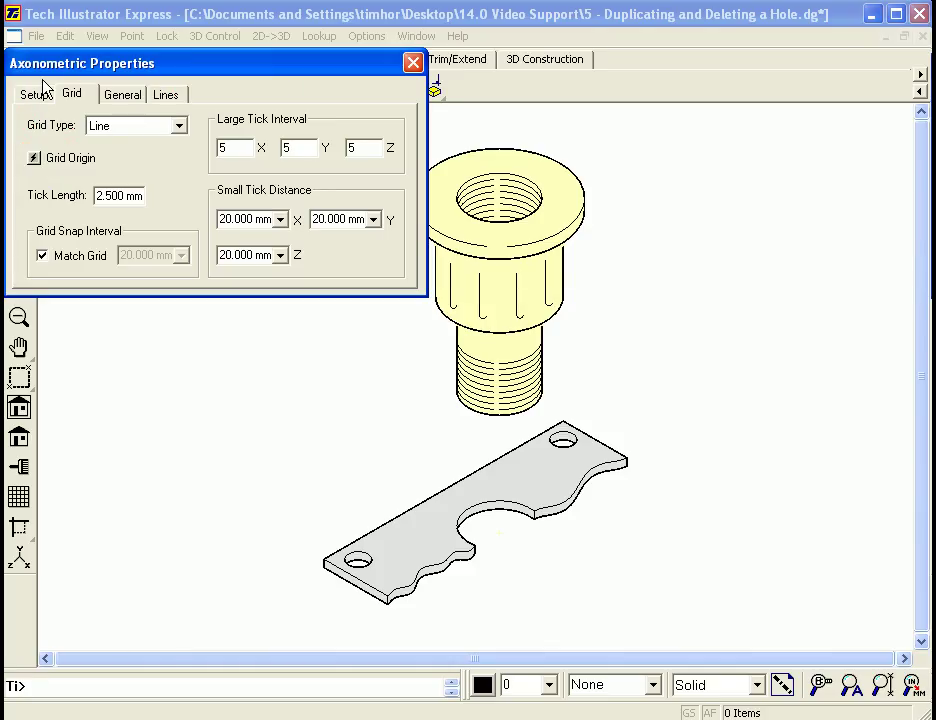
{"action": "left_click_drag", "start_coordinate": [70, 64], "coordinate": [110, 138]}
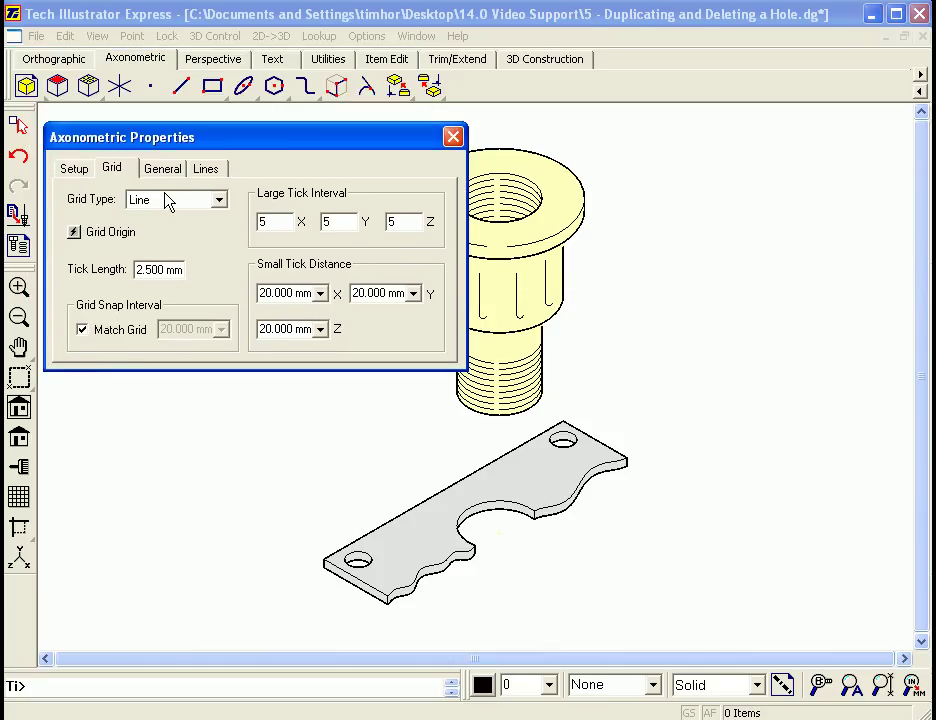
{"action": "left_click", "coordinate": [218, 202]}
{"action": "left_click", "coordinate": [218, 202]}
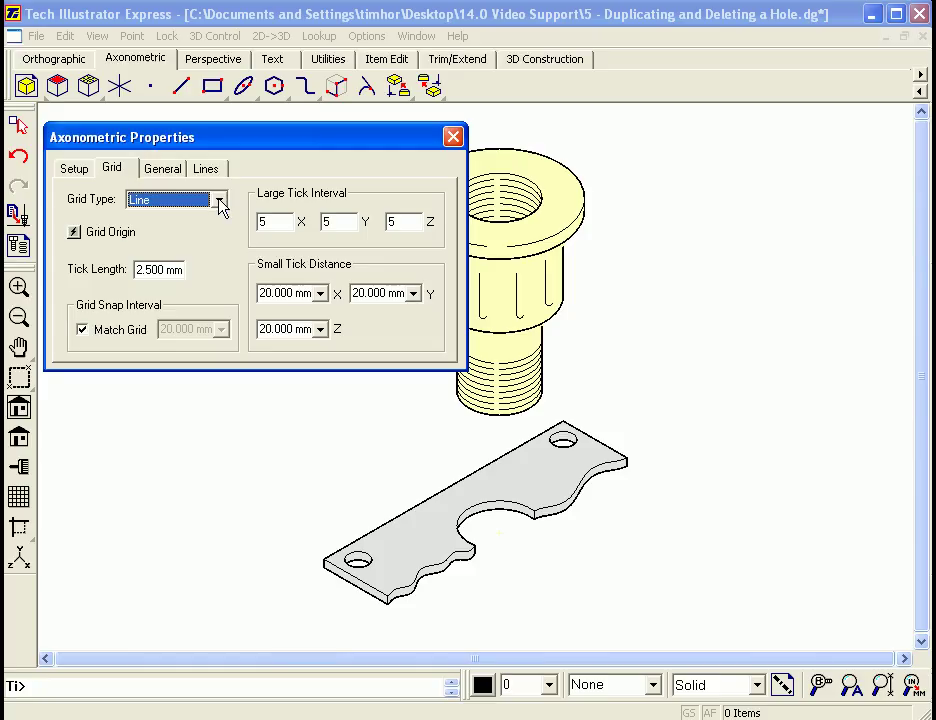
{"action": "left_click", "coordinate": [452, 139]}
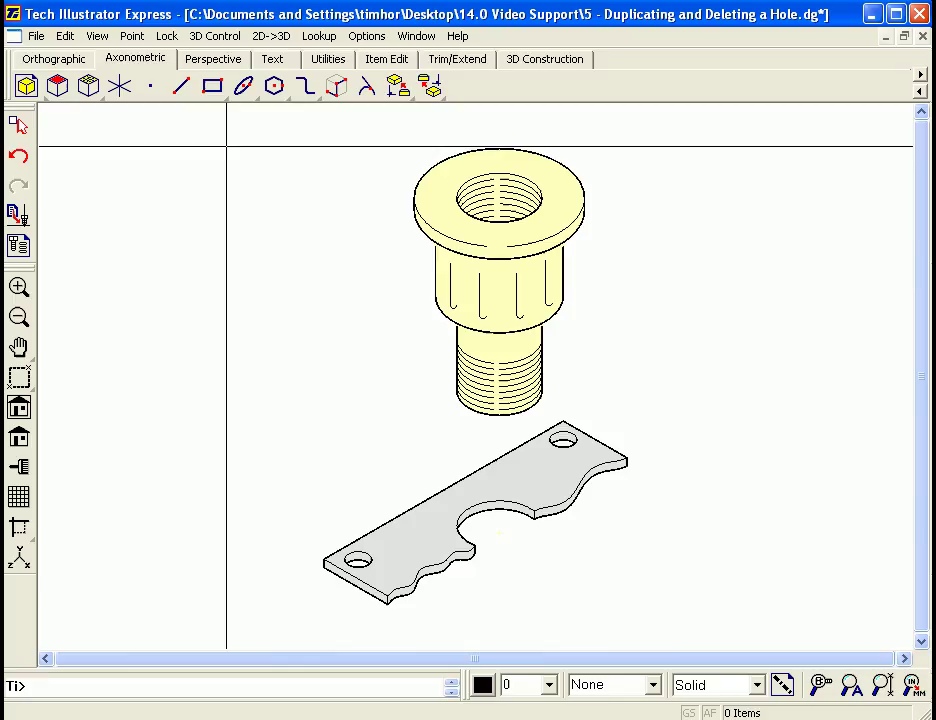
Show the axonometric grid and switch to the three-axis axonometric cursor.
{"action": "left_click", "coordinate": [90, 87]}
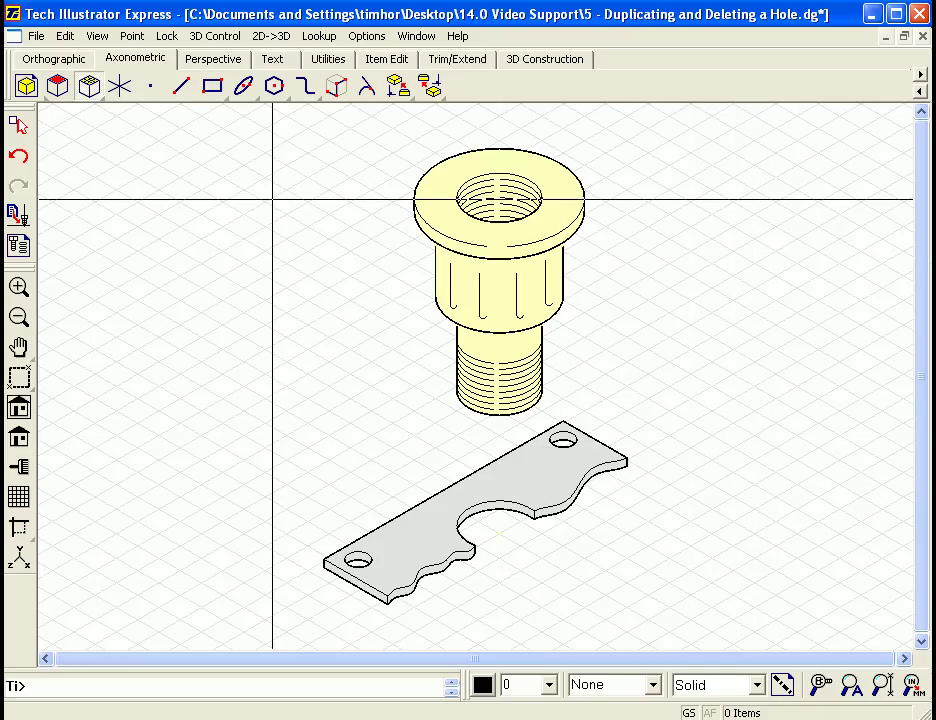
{"action": "left_click", "coordinate": [119, 87]}
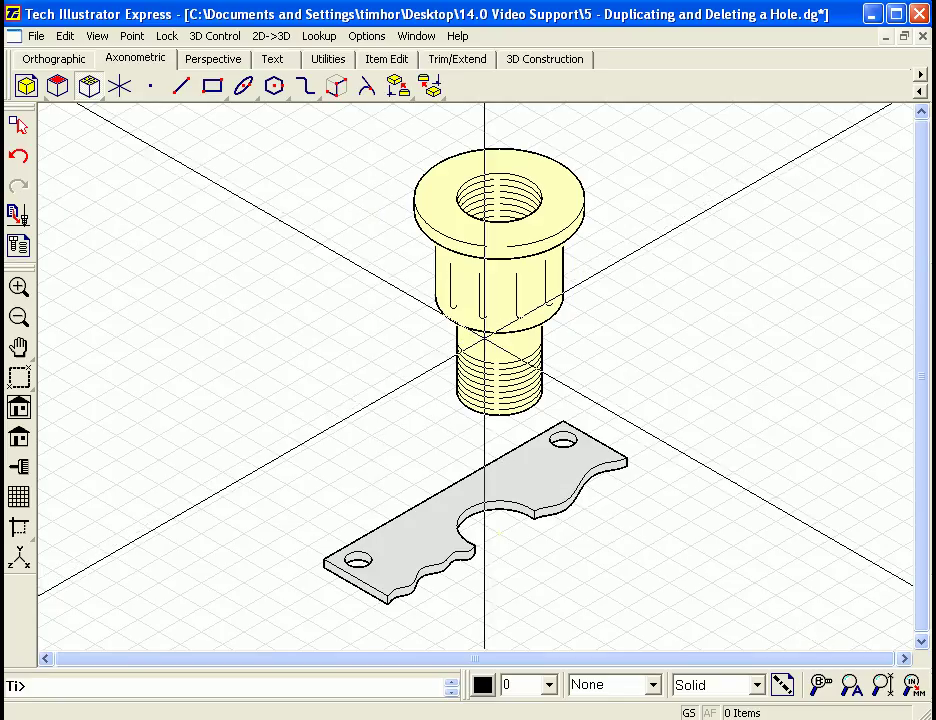
Move the yellow fitting group straight down the vertical axis until its threaded end reaches the plate's large hole.
{"action": "left_click", "coordinate": [495, 322]}
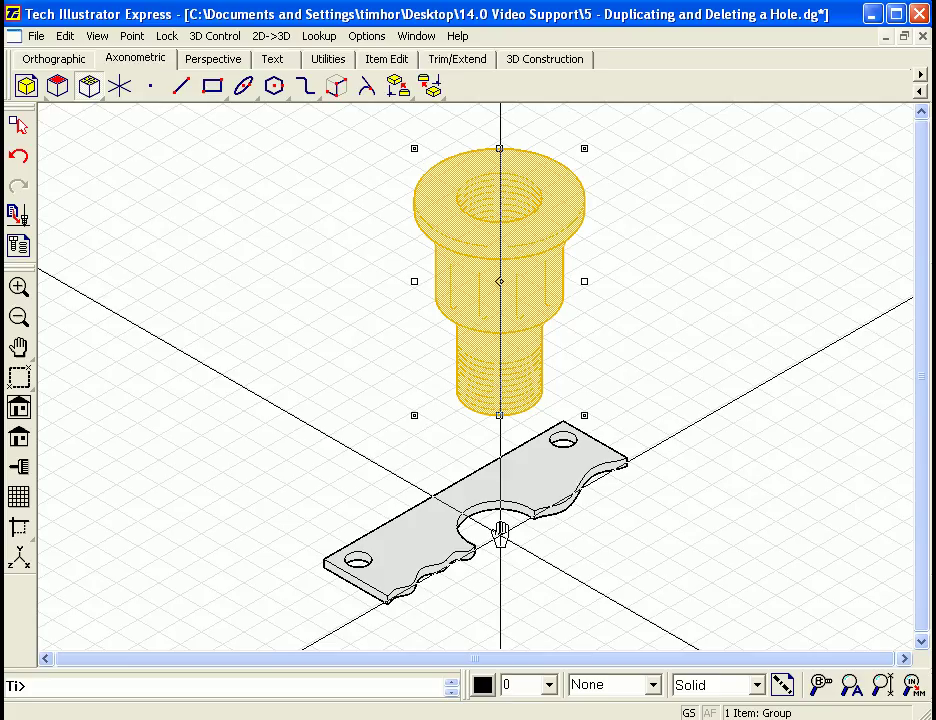
{"action": "left_click_drag", "start_coordinate": [500, 533], "coordinate": [500, 627]}
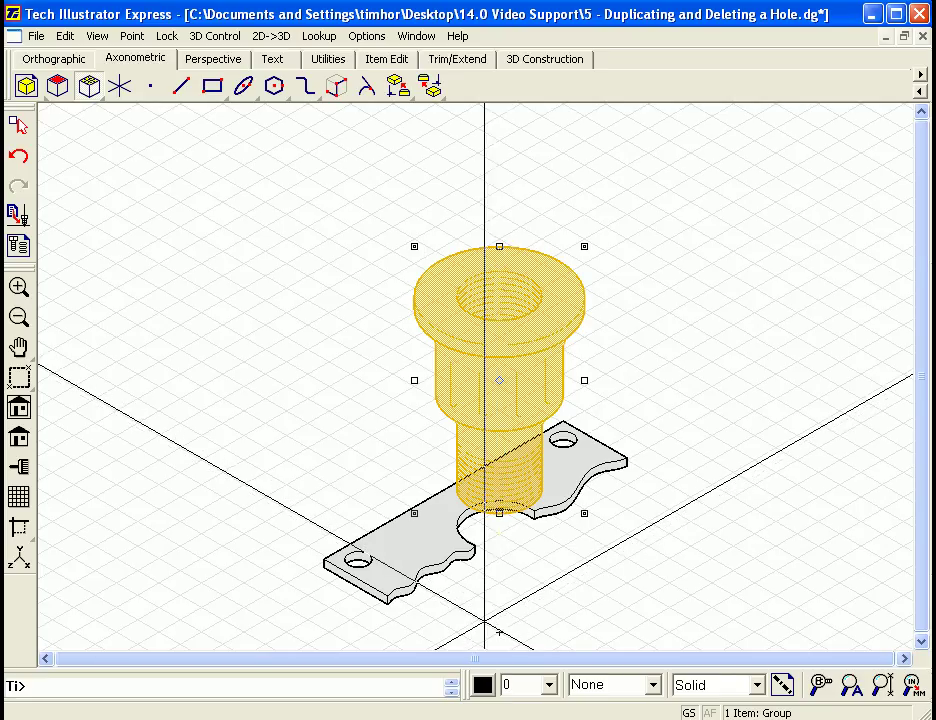
{"action": "left_click", "coordinate": [164, 334]}
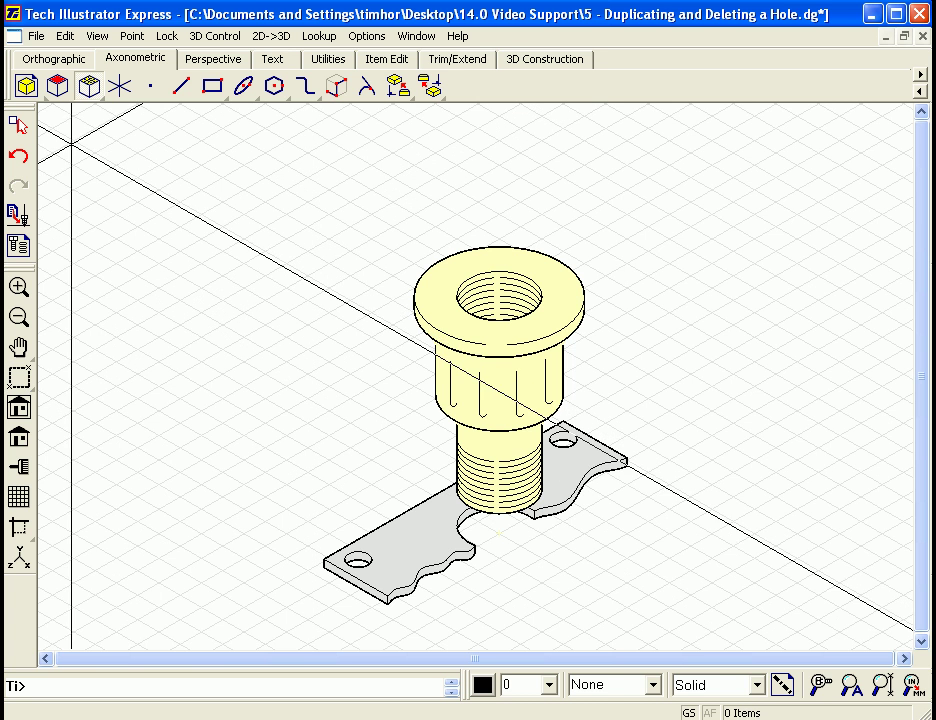
Draw an axonometric rectangle lying in the horizontal plane, in the empty grid area to the left of the fitting.
{"action": "left_click_drag", "start_coordinate": [69, 135], "coordinate": [366, 420]}
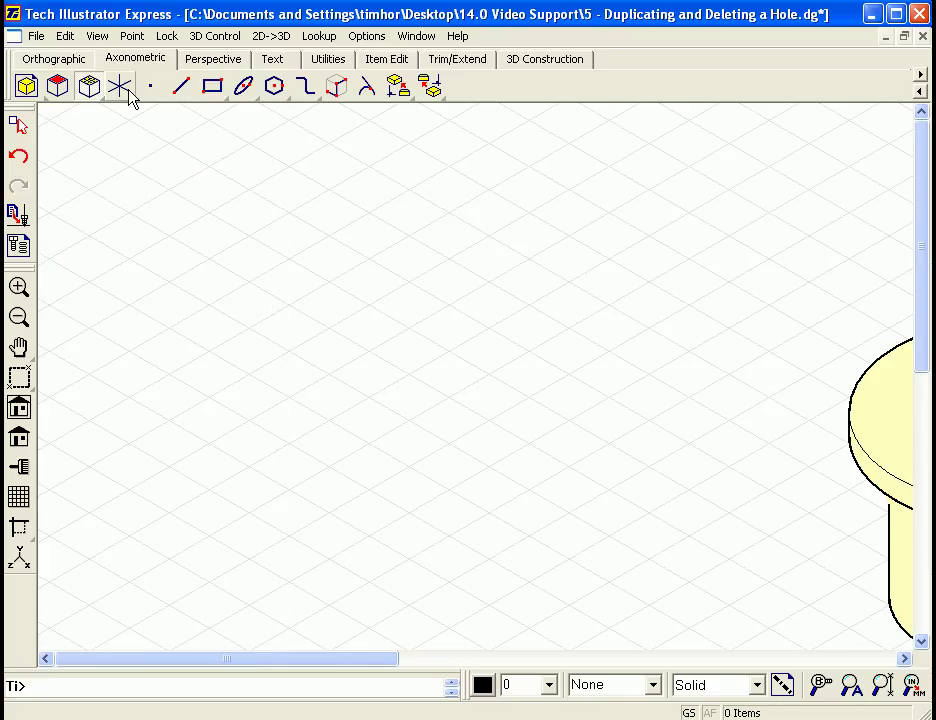
{"action": "left_click", "coordinate": [213, 88]}
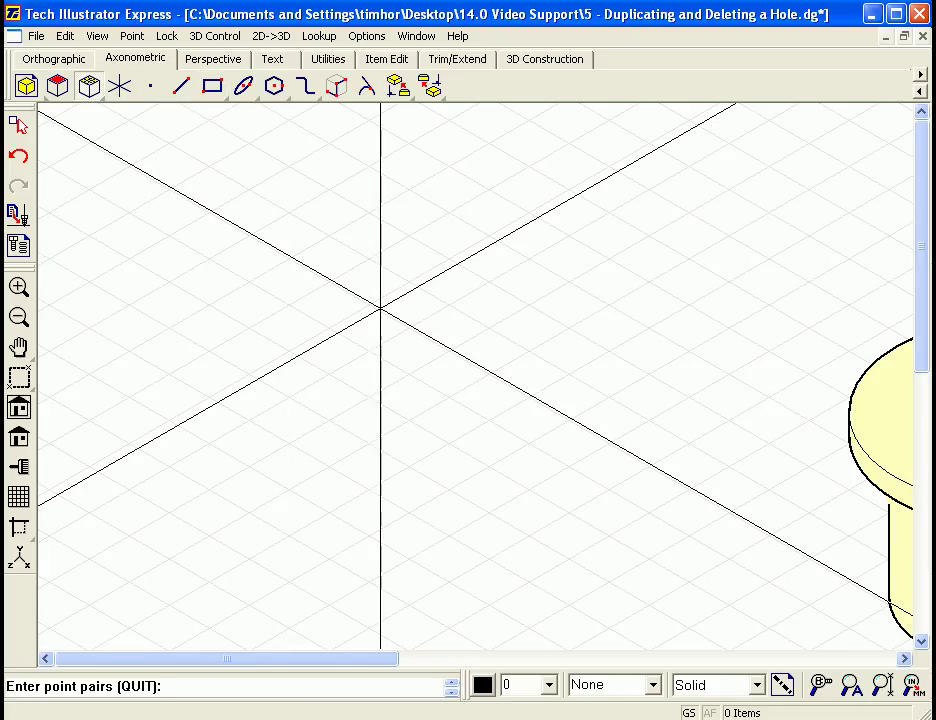
{"action": "left_click", "coordinate": [449, 440]}
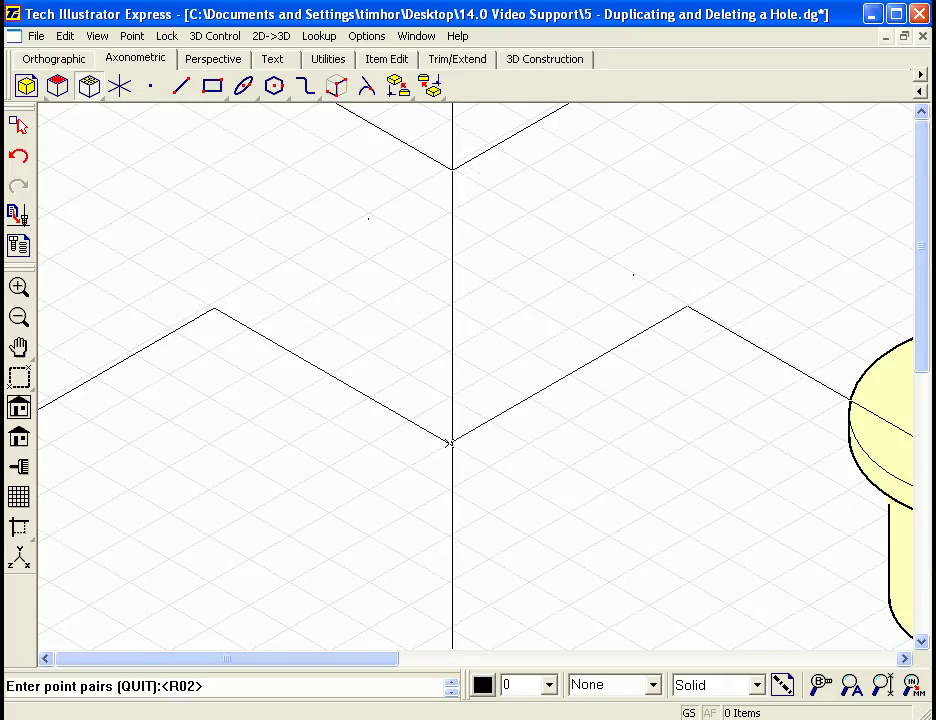
{"action": "left_click", "coordinate": [451, 168]}
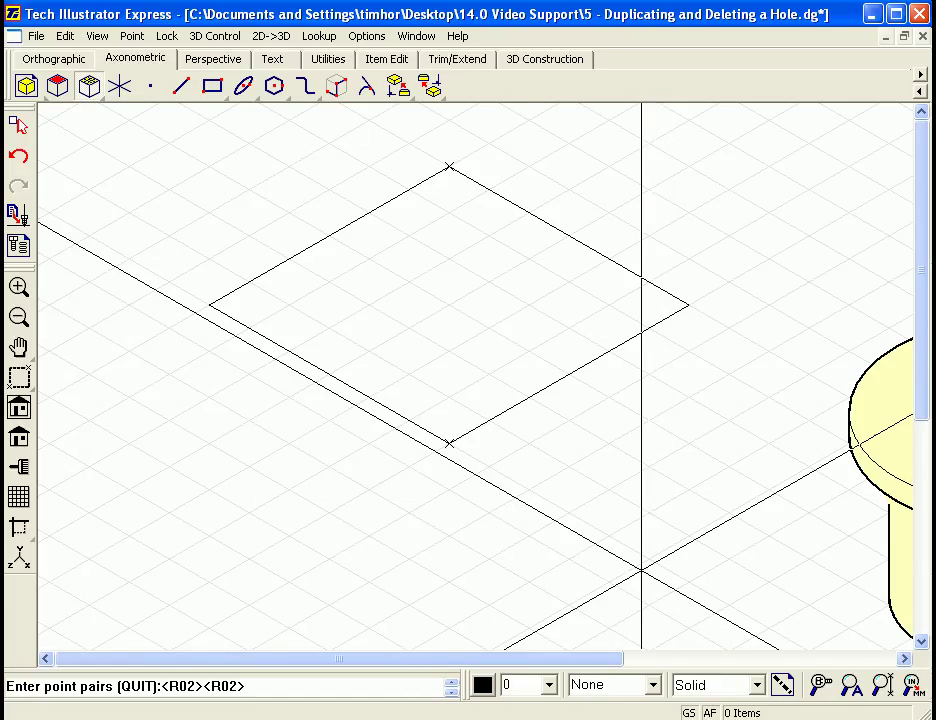
Draw two axonometric rectangles on the vertical planes below the horizontal one, sharing its front edges to complete a cube.
{"action": "scroll", "coordinate": [631, 563], "scroll_direction": "down", "scroll_amount": 2}
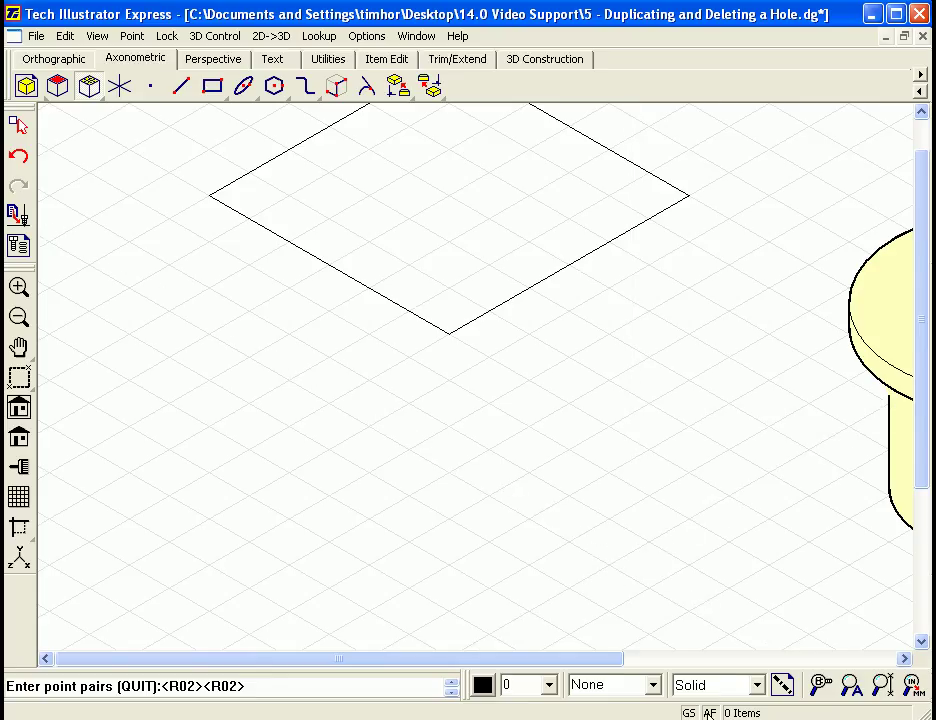
{"action": "left_click", "coordinate": [449, 333]}
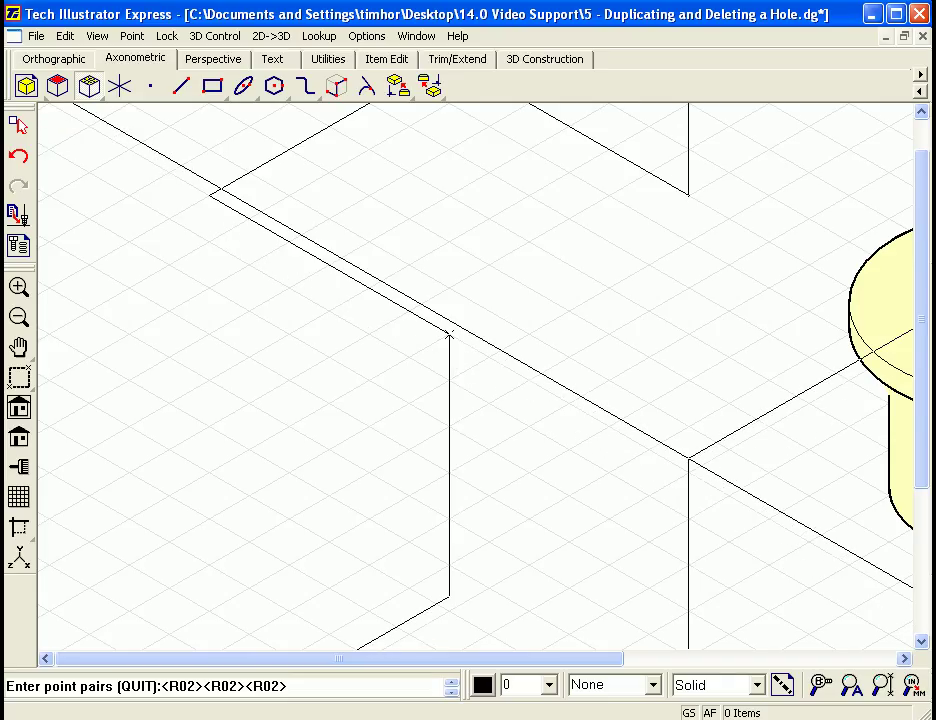
{"action": "left_click", "coordinate": [688, 462]}
{"action": "left_click", "coordinate": [447, 336]}
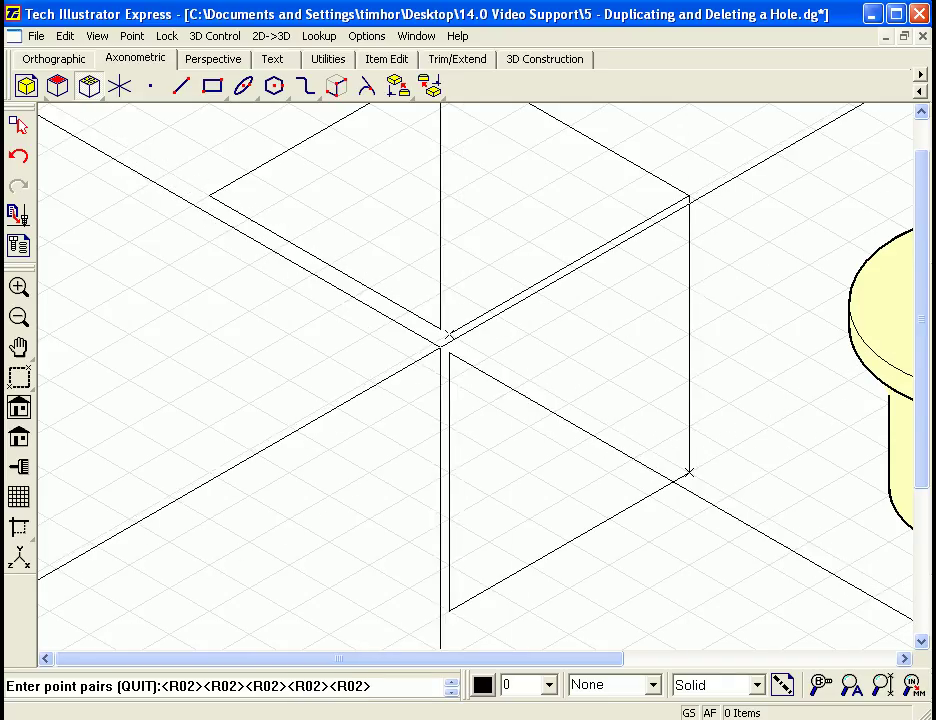
{"action": "left_click", "coordinate": [210, 468]}
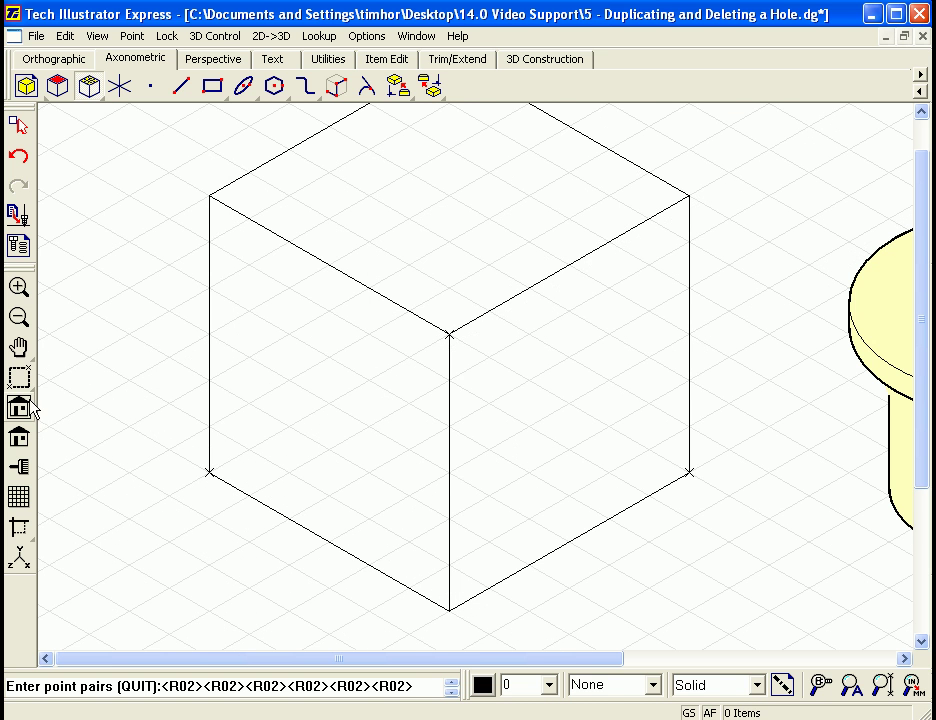
{"action": "right_click", "coordinate": [110, 370]}
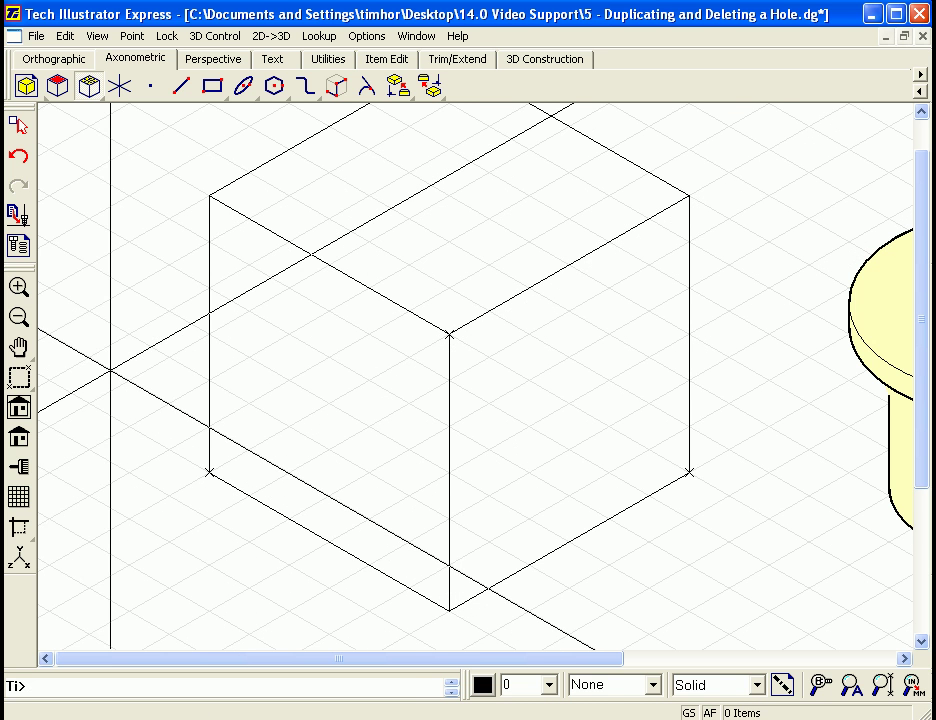
Stretch the cube's top face by its back-left edge, lengthening it along the receding axis away from the fitting.
{"action": "left_click", "coordinate": [19, 317]}
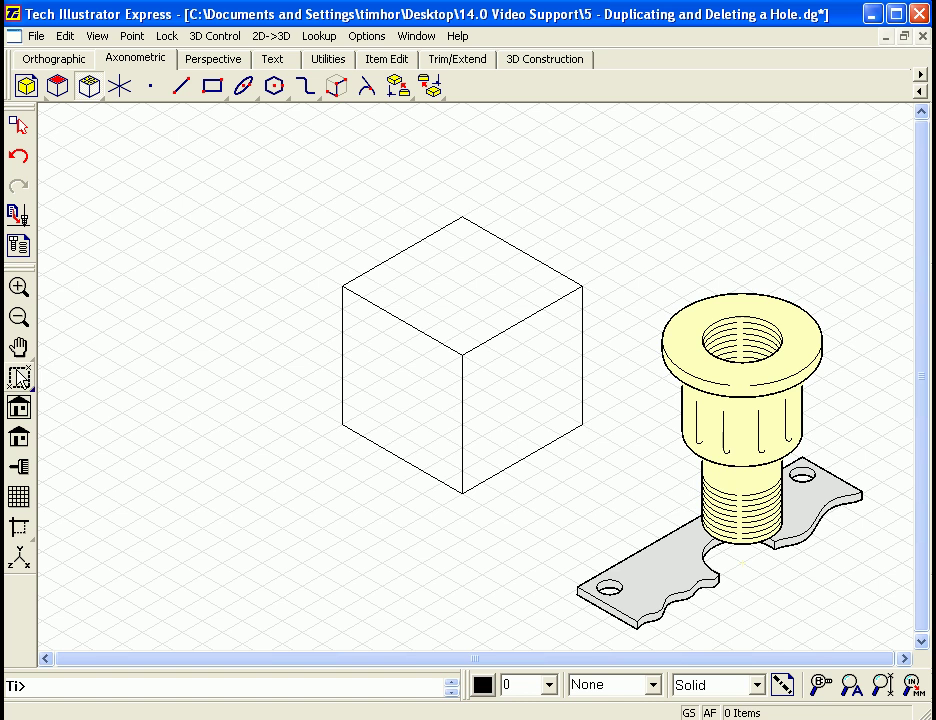
{"action": "left_click_drag", "start_coordinate": [267, 136], "coordinate": [681, 551]}
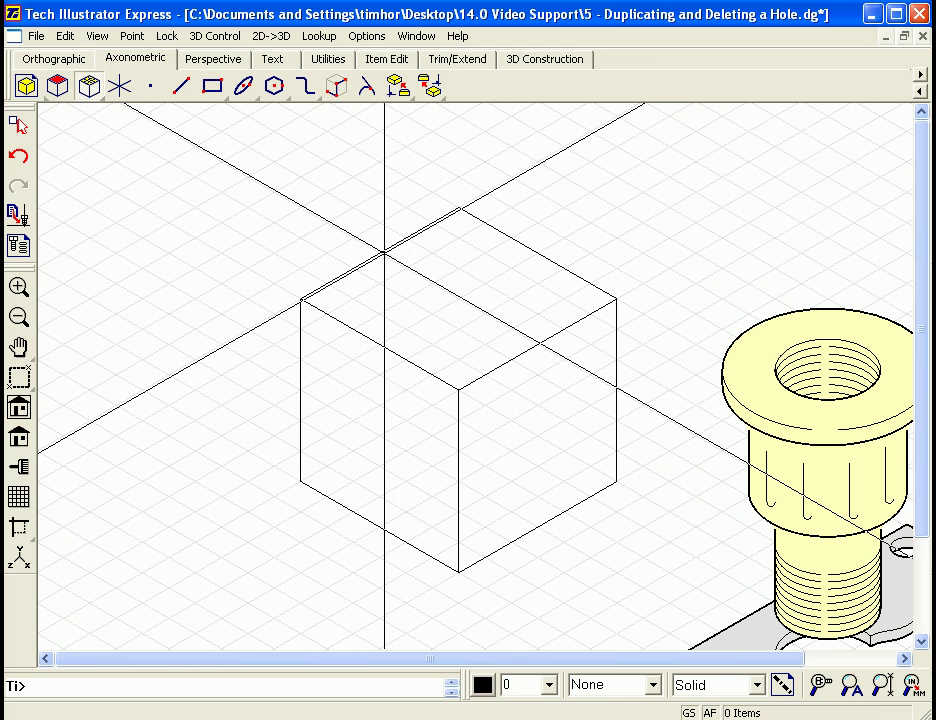
{"action": "left_click", "coordinate": [384, 252]}
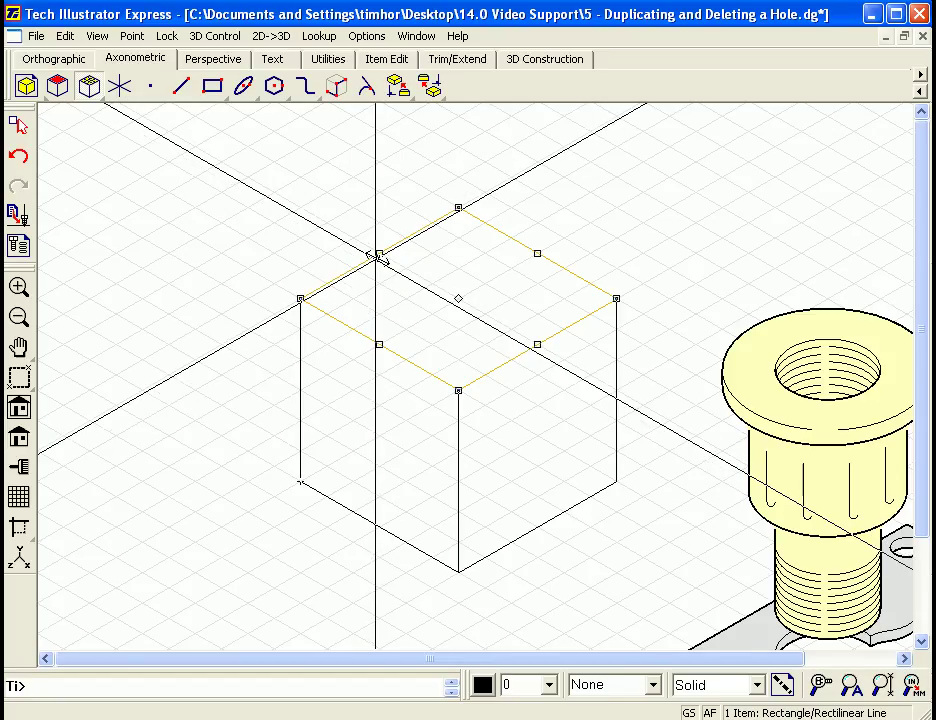
{"action": "left_click_drag", "start_coordinate": [372, 247], "coordinate": [247, 180]}
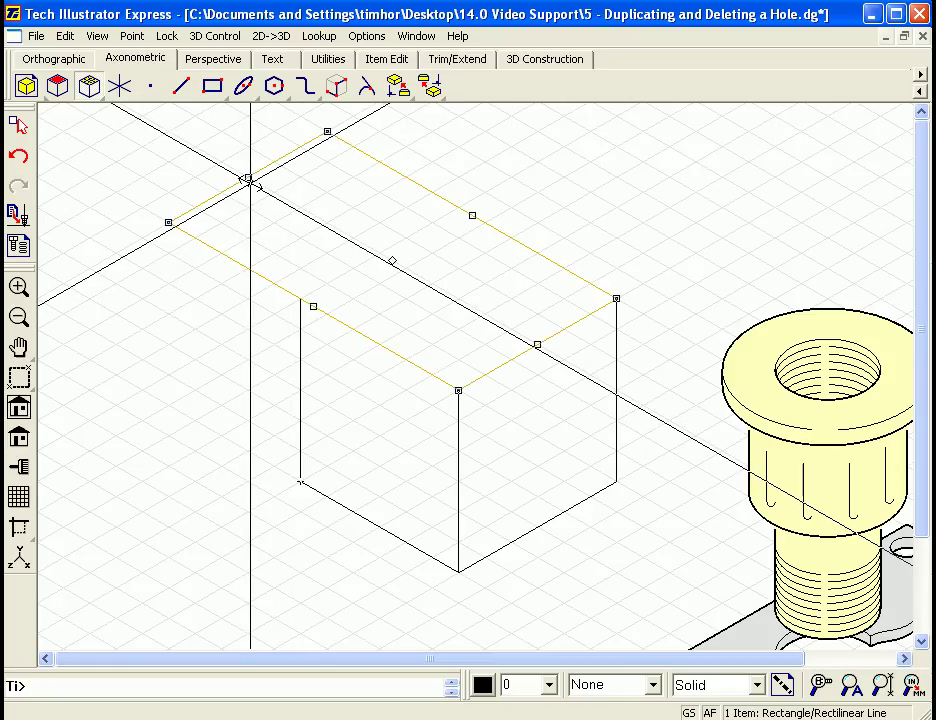
Stretch the box's left face to match the lengthened top, and extend the bottom edges of both side faces equally downward.
{"action": "left_click", "coordinate": [300, 390]}
{"action": "mouse_move", "coordinate": [300, 390]}
{"action": "left_mouse_down"}
{"action": "mouse_move", "coordinate": [172, 316]}
{"action": "mouse_move", "coordinate": [300, 390]}
{"action": "left_mouse_up"}
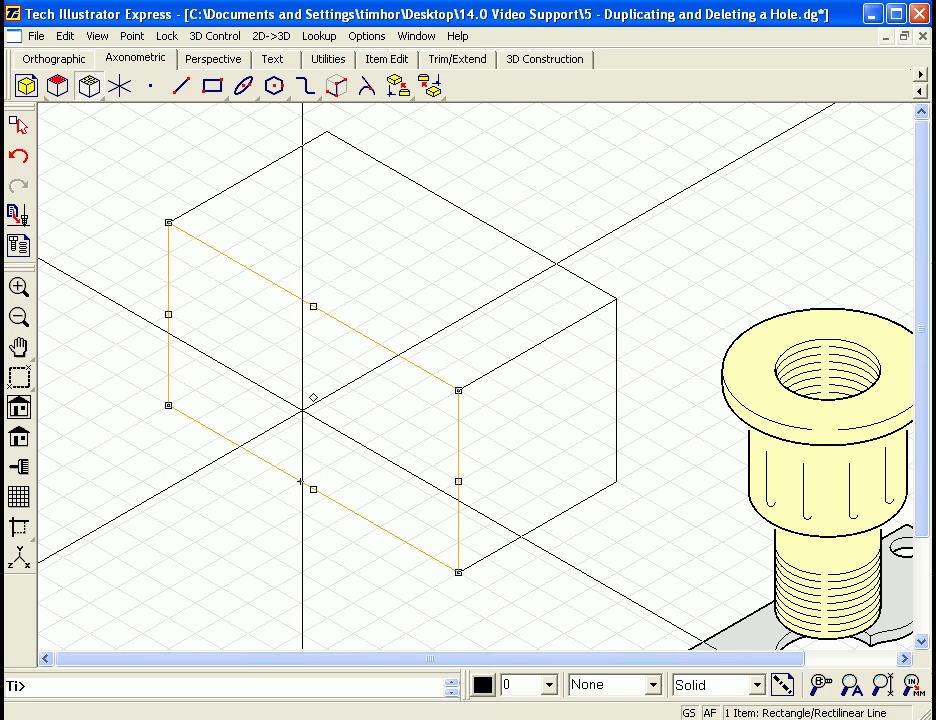
{"action": "mouse_move", "coordinate": [313, 491]}
{"action": "left_mouse_down"}
{"action": "mouse_move", "coordinate": [313, 558]}
{"action": "mouse_move", "coordinate": [301, 483]}
{"action": "left_mouse_up"}
{"action": "left_click", "coordinate": [540, 527]}
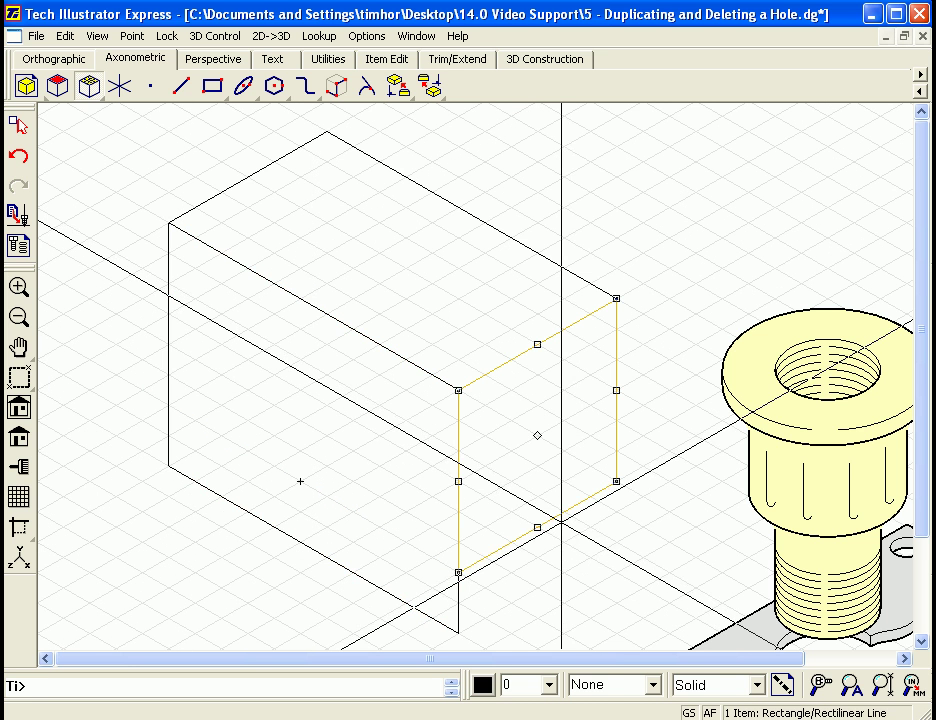
{"action": "mouse_move", "coordinate": [540, 527]}
{"action": "left_mouse_down"}
{"action": "mouse_move", "coordinate": [541, 580]}
{"action": "mouse_move", "coordinate": [540, 527]}
{"action": "left_mouse_up"}
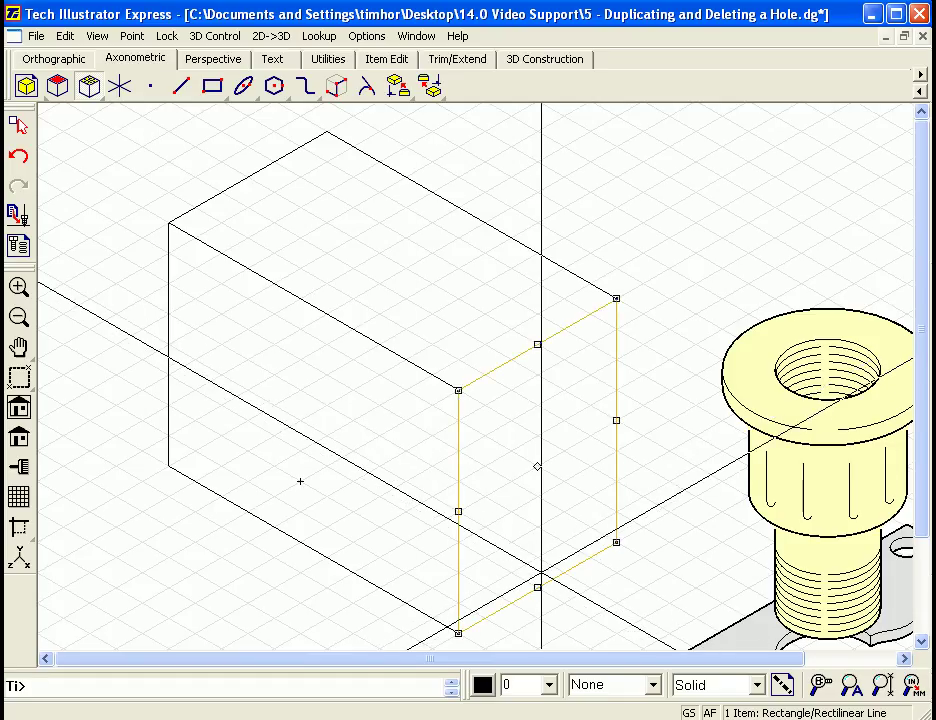
{"action": "left_click", "coordinate": [70, 352]}
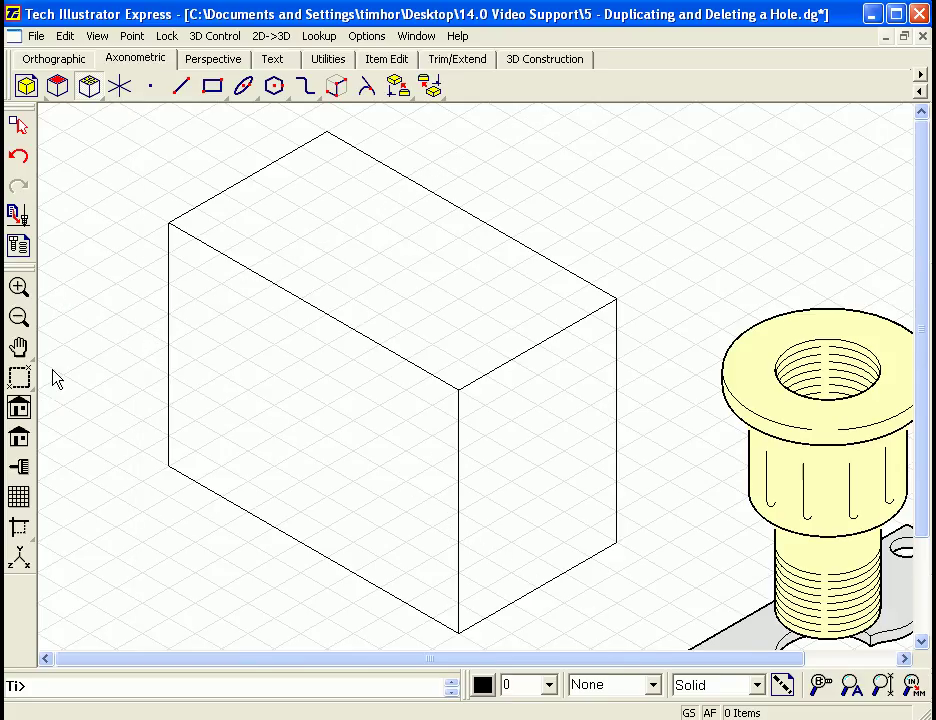
Set the orthographic grid's small tick distance to 20 mm in both X and Y.
{"action": "left_click", "coordinate": [18, 407]}
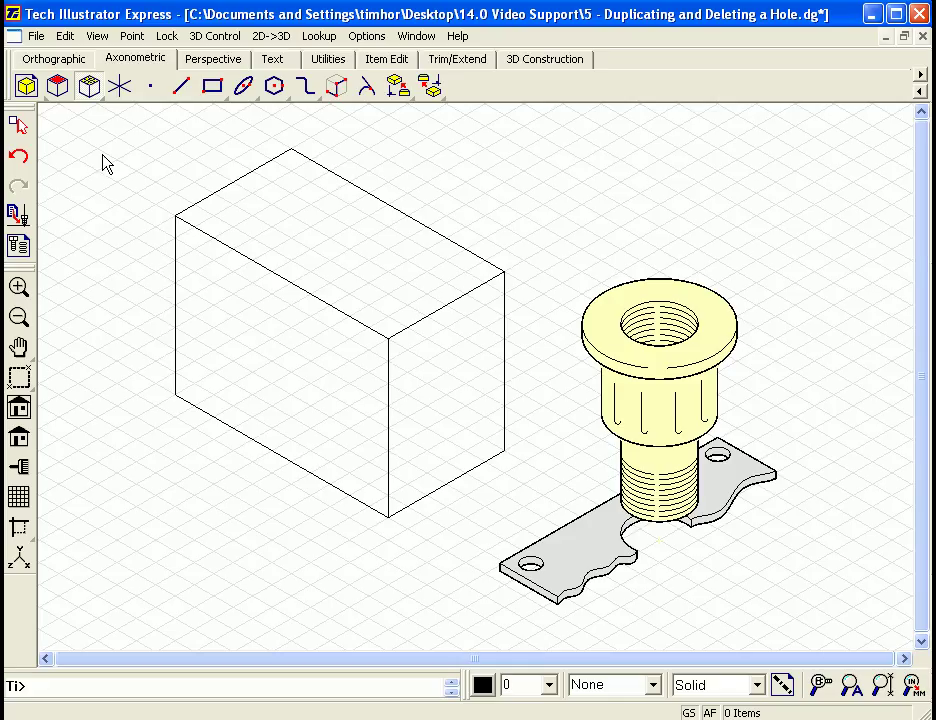
{"action": "left_click", "coordinate": [40, 58]}
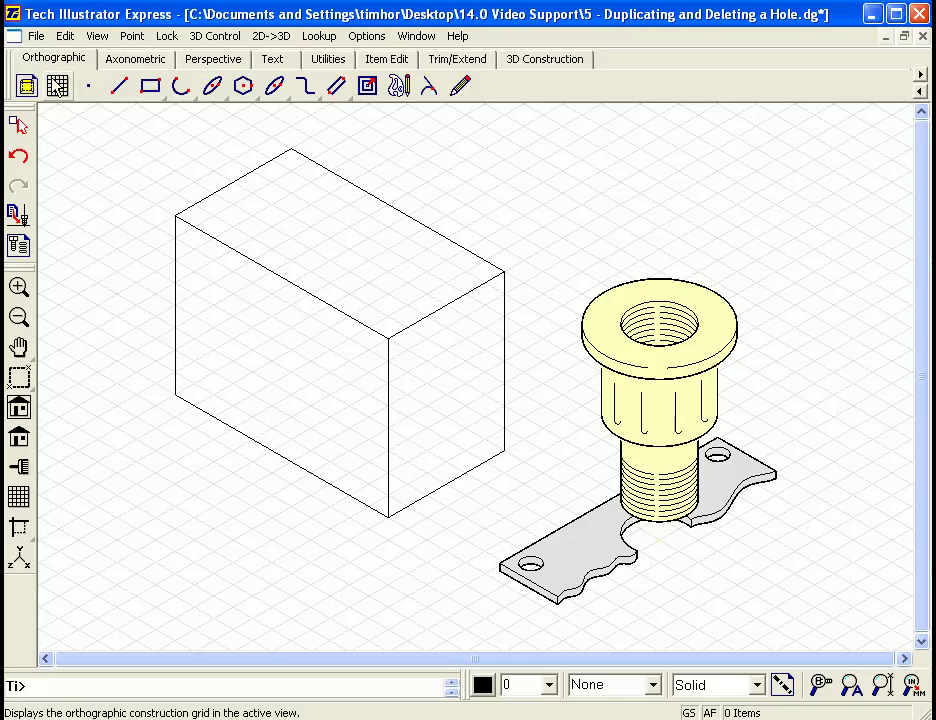
{"action": "left_click", "coordinate": [26, 87]}
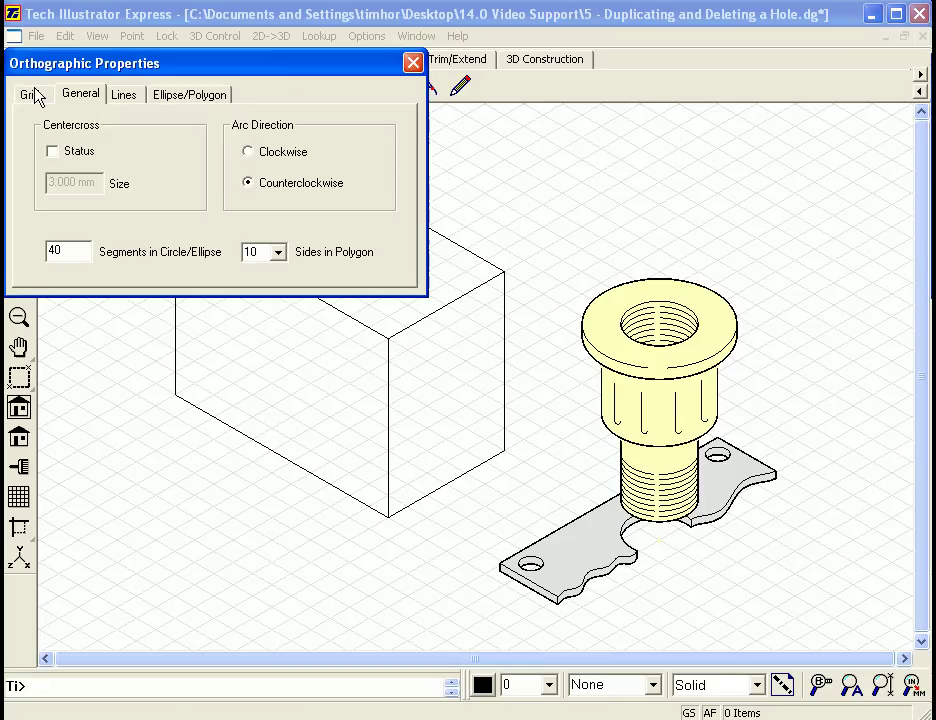
{"action": "left_click", "coordinate": [32, 95]}
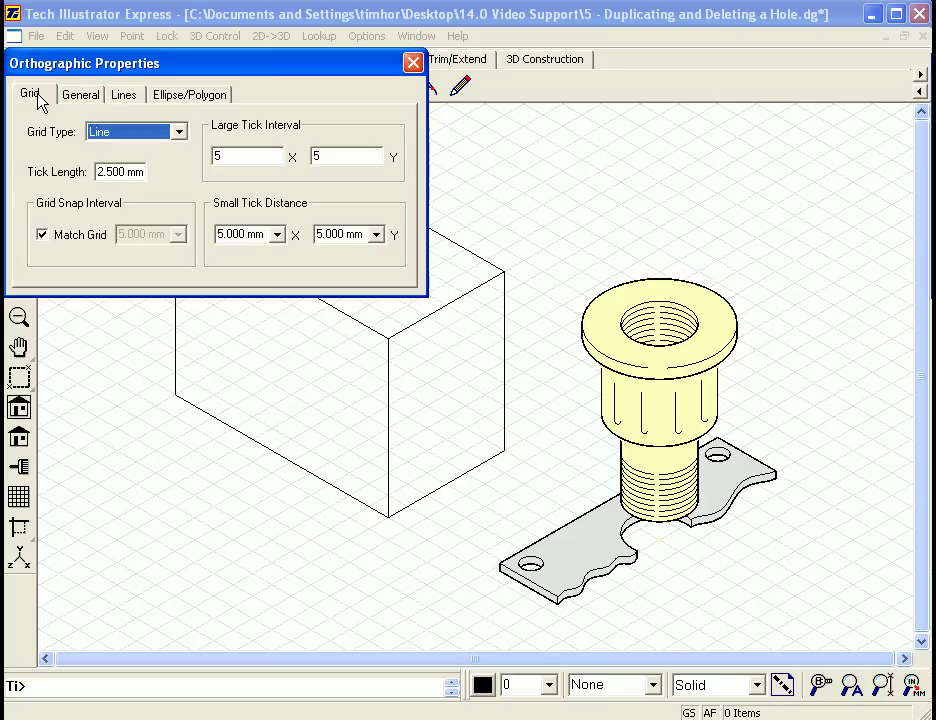
{"action": "left_click", "coordinate": [249, 236]}
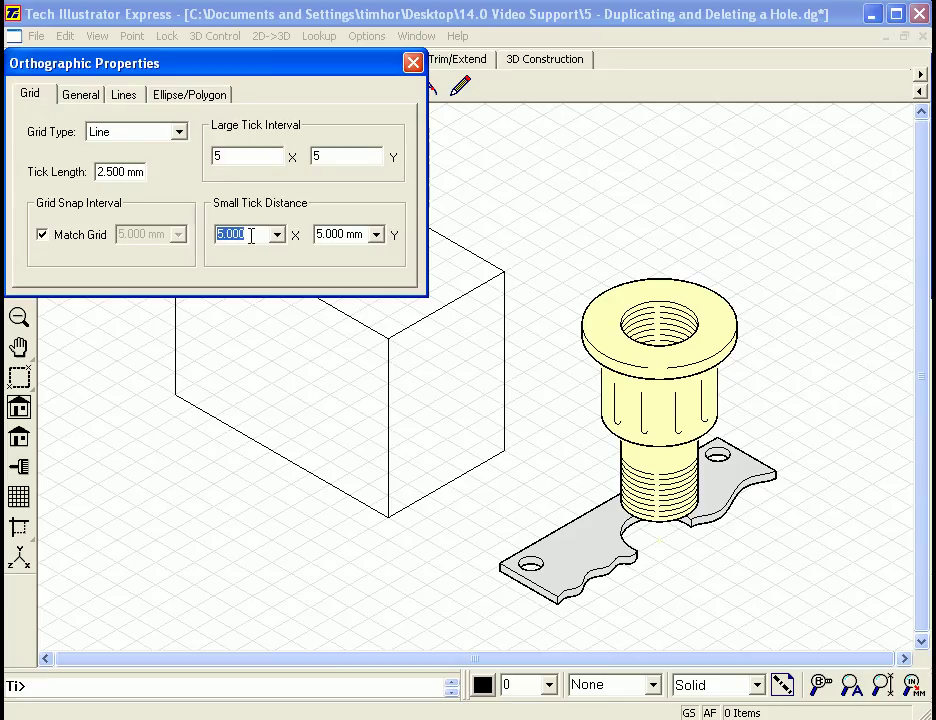
{"action": "type", "text": "20"}
{"action": "key", "text": "Tab"}
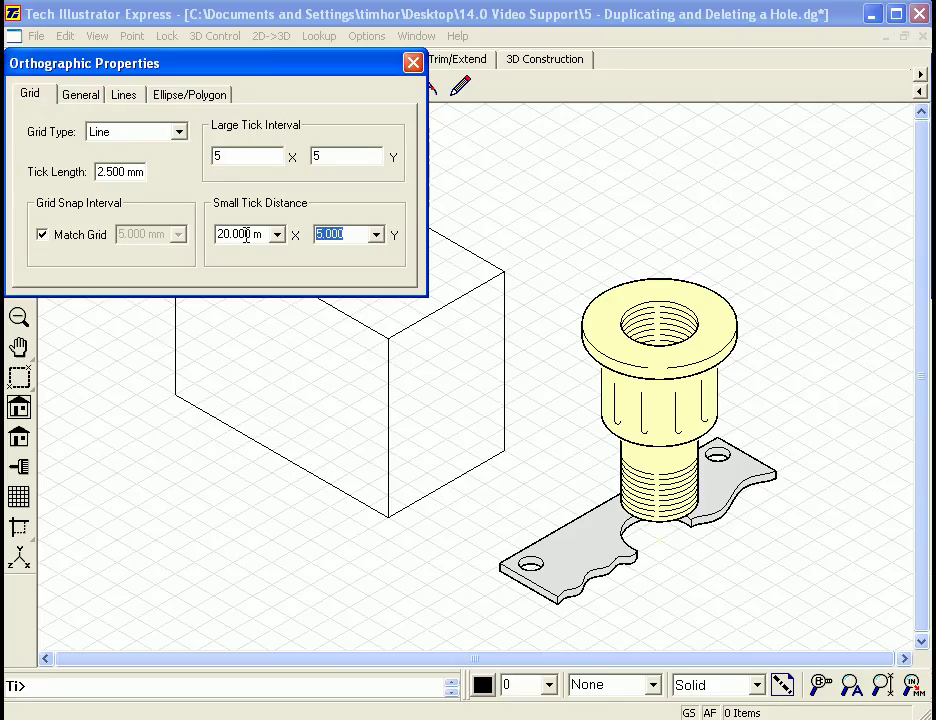
{"action": "type", "text": "20"}
{"action": "left_click", "coordinate": [258, 365]}
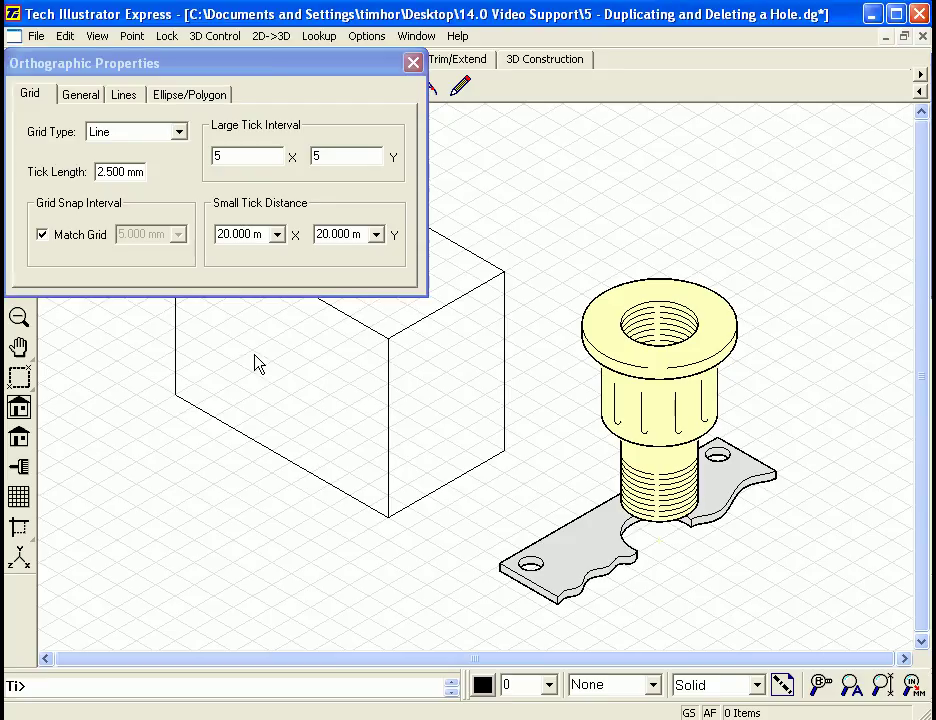
Keep Line as the orthographic grid type and show the orthographic grid in the drawing.
{"action": "left_click", "coordinate": [180, 134]}
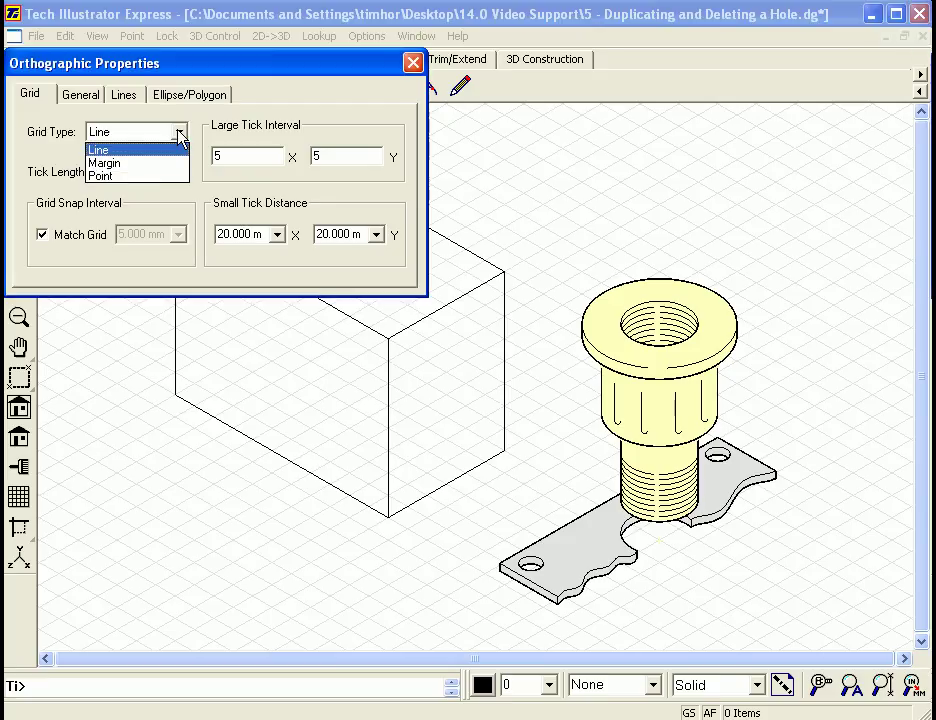
{"action": "left_click", "coordinate": [178, 137]}
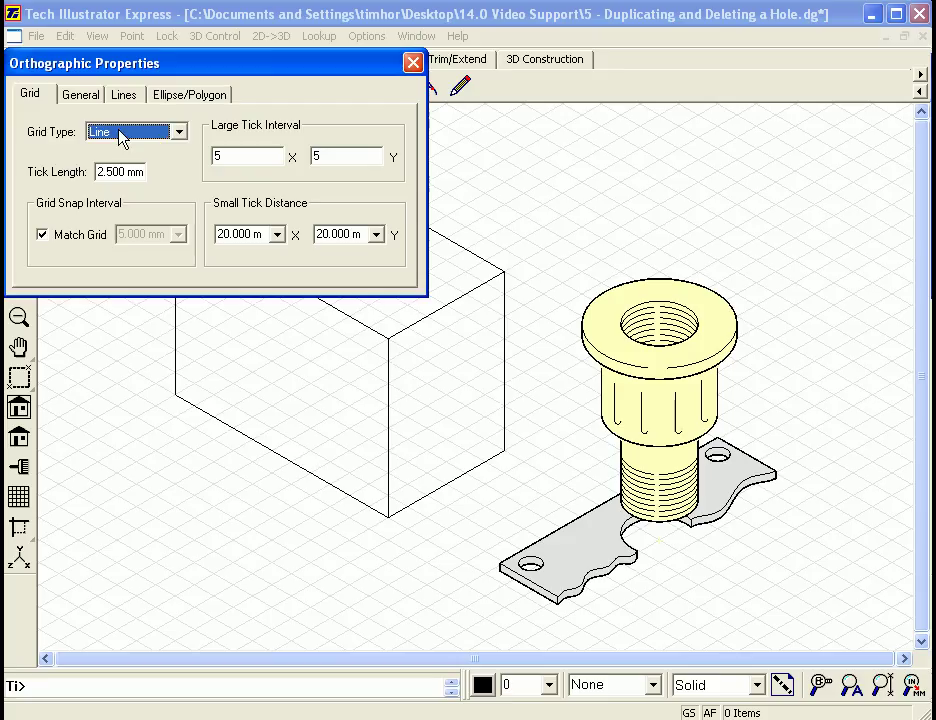
{"action": "left_click", "coordinate": [412, 63]}
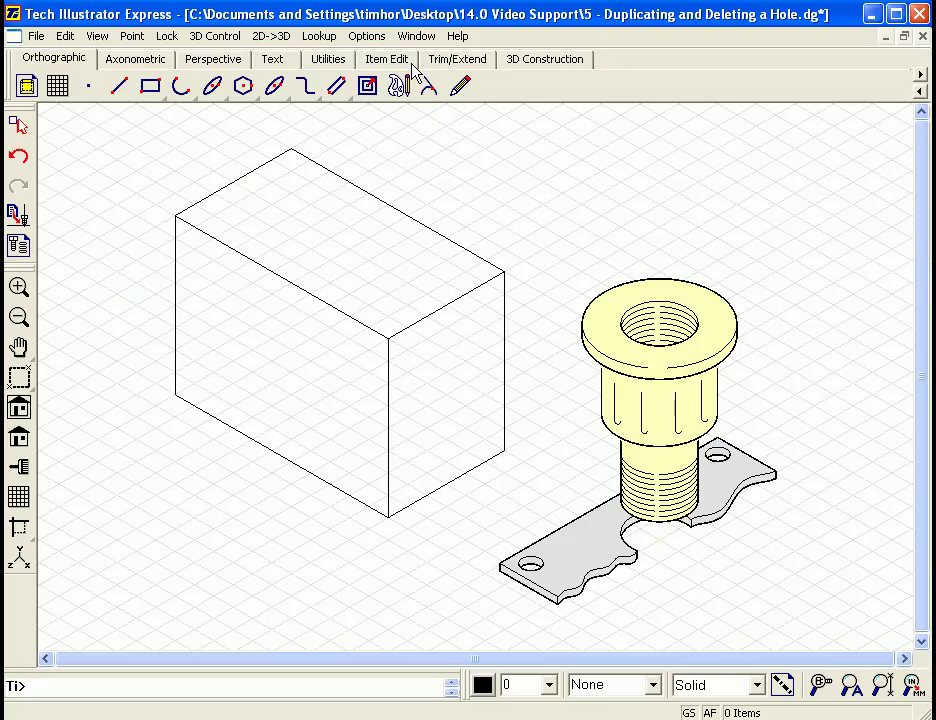
{"action": "left_click", "coordinate": [58, 87]}
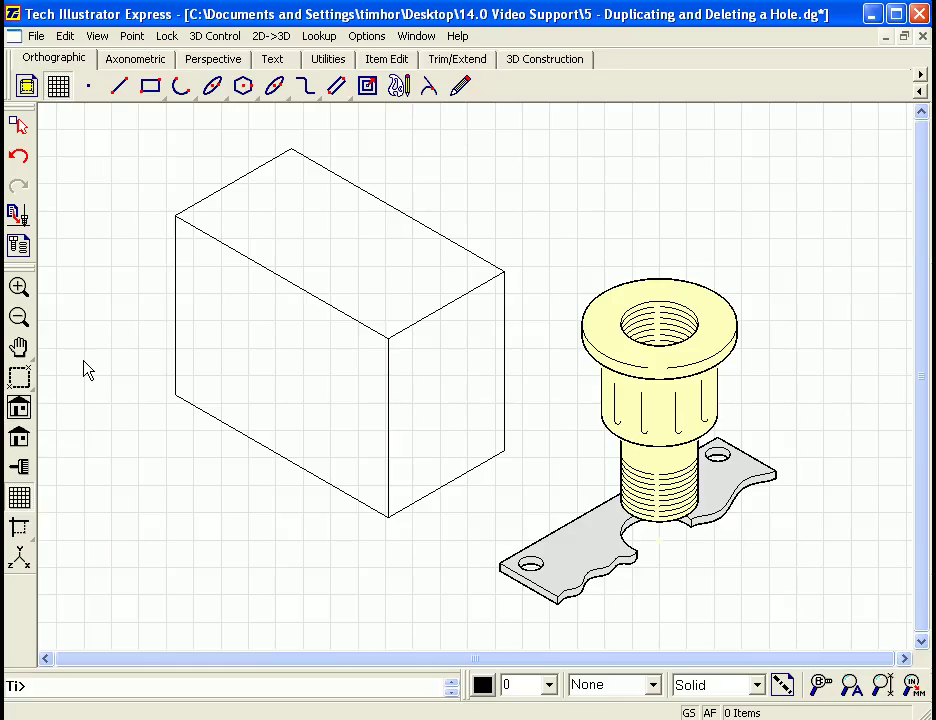
{"action": "left_click", "coordinate": [134, 62]}
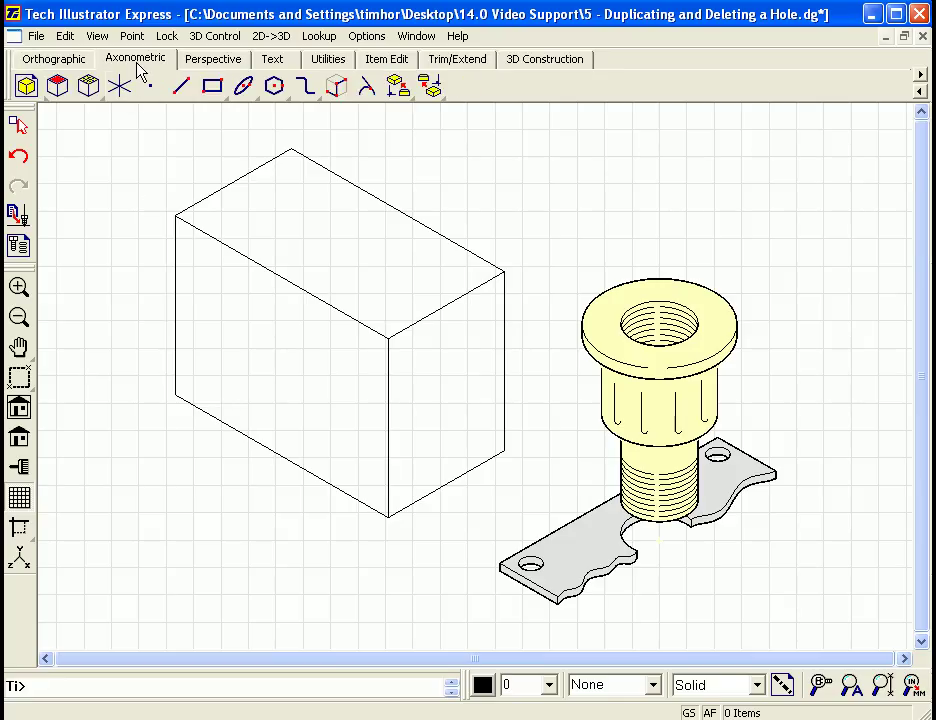
{"action": "left_click", "coordinate": [58, 55]}
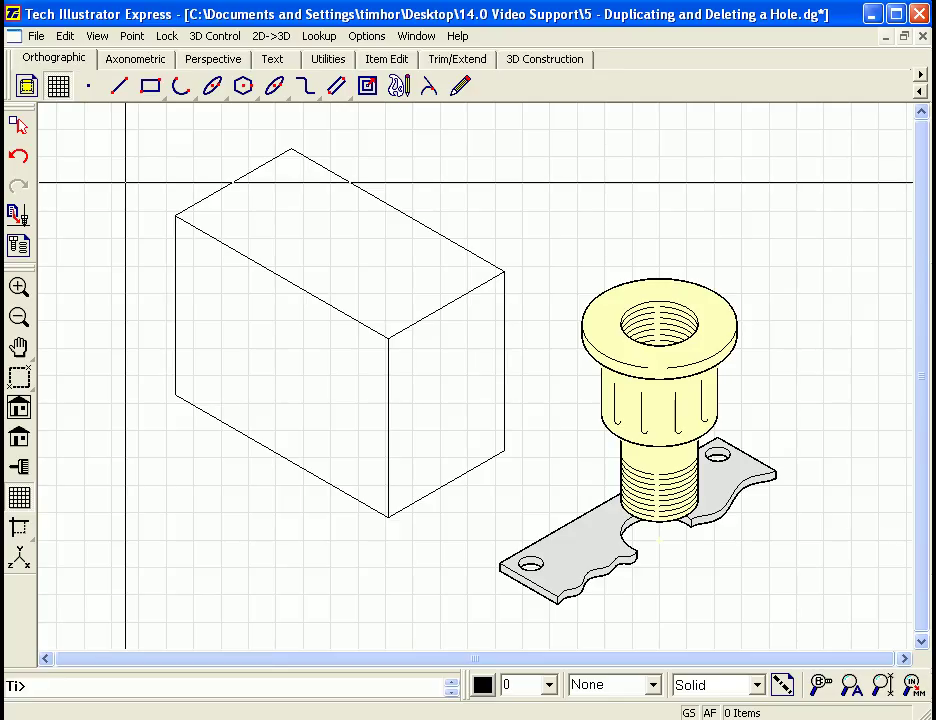
Draw three nested orthographic rectangles above the box, 10 by 9, 8 by 7 and 6 by 5 grid squares, each inset one square.
{"action": "scroll", "coordinate": [330, 258], "scroll_direction": "up", "scroll_amount": 5}
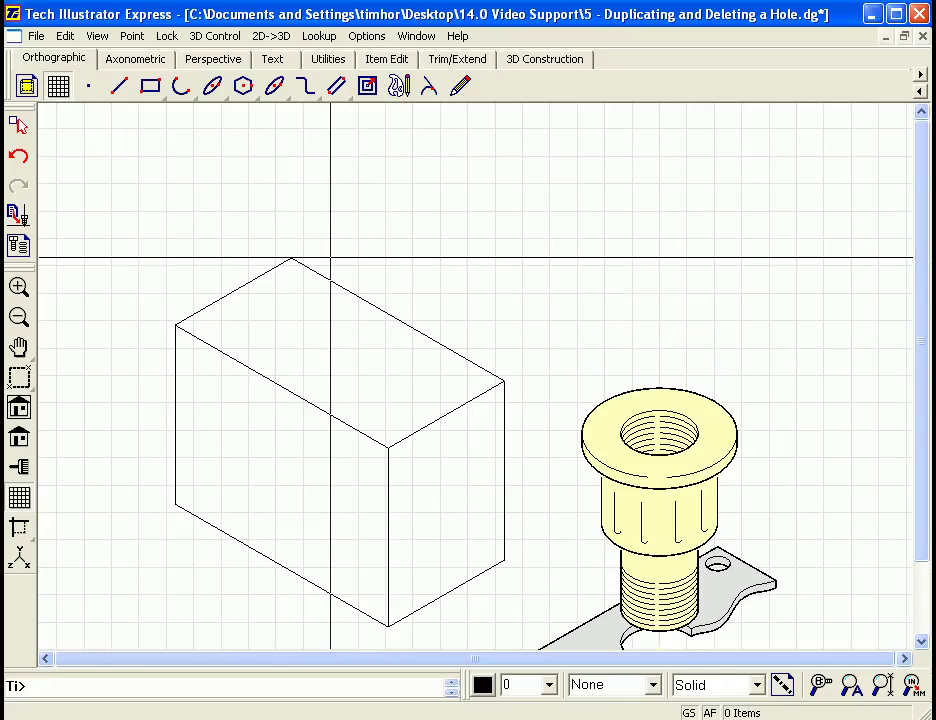
{"action": "scroll", "coordinate": [330, 258], "scroll_direction": "up", "scroll_amount": 2}
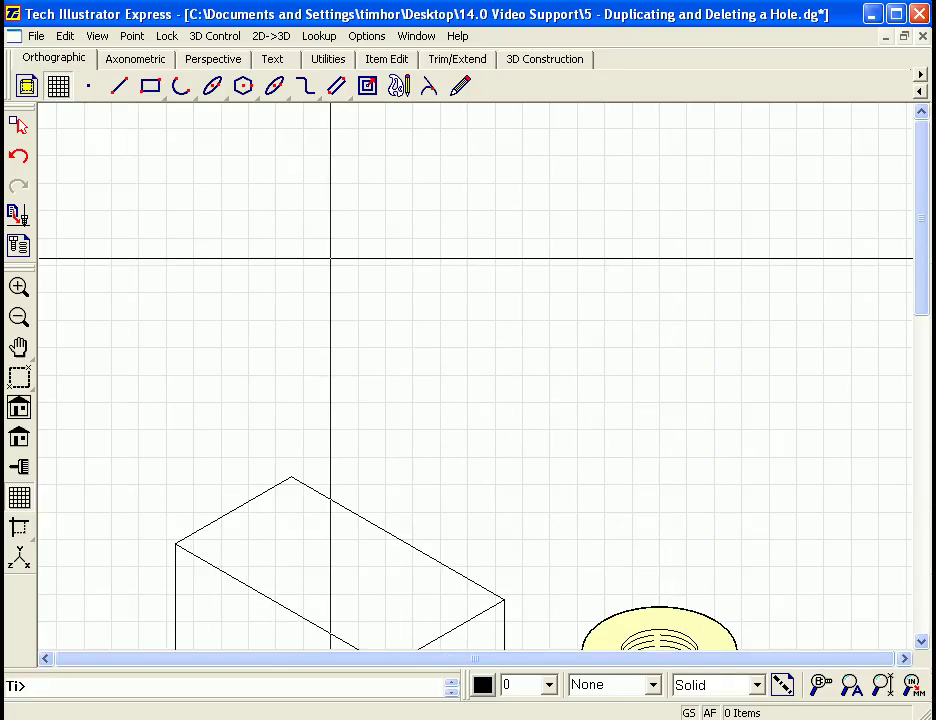
{"action": "left_click", "coordinate": [150, 87]}
{"action": "left_click", "coordinate": [412, 211]}
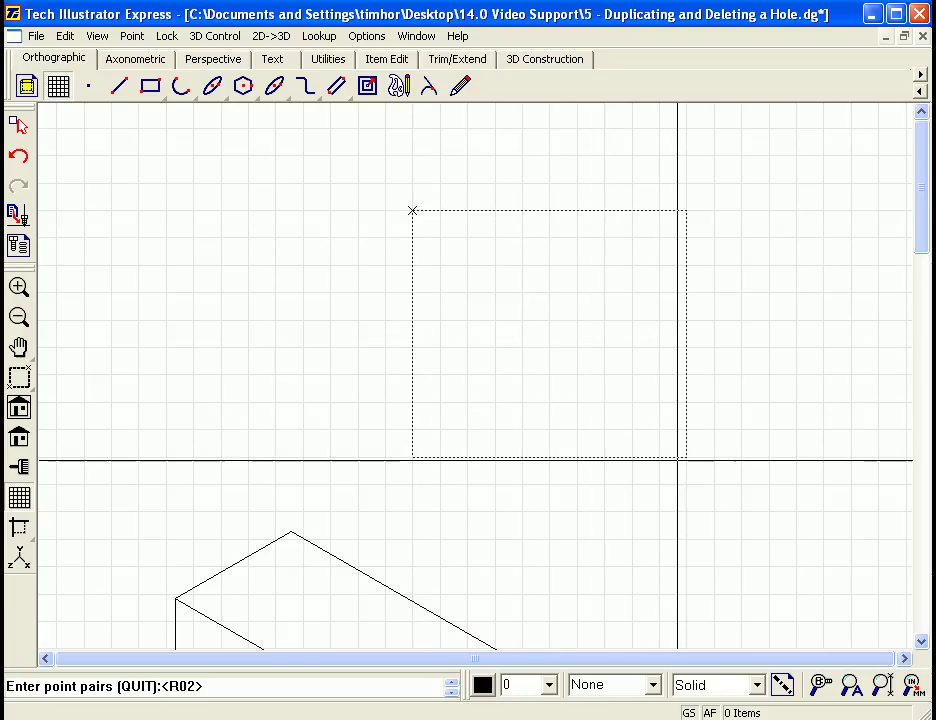
{"action": "left_click", "coordinate": [683, 457]}
{"action": "left_click", "coordinate": [440, 238]}
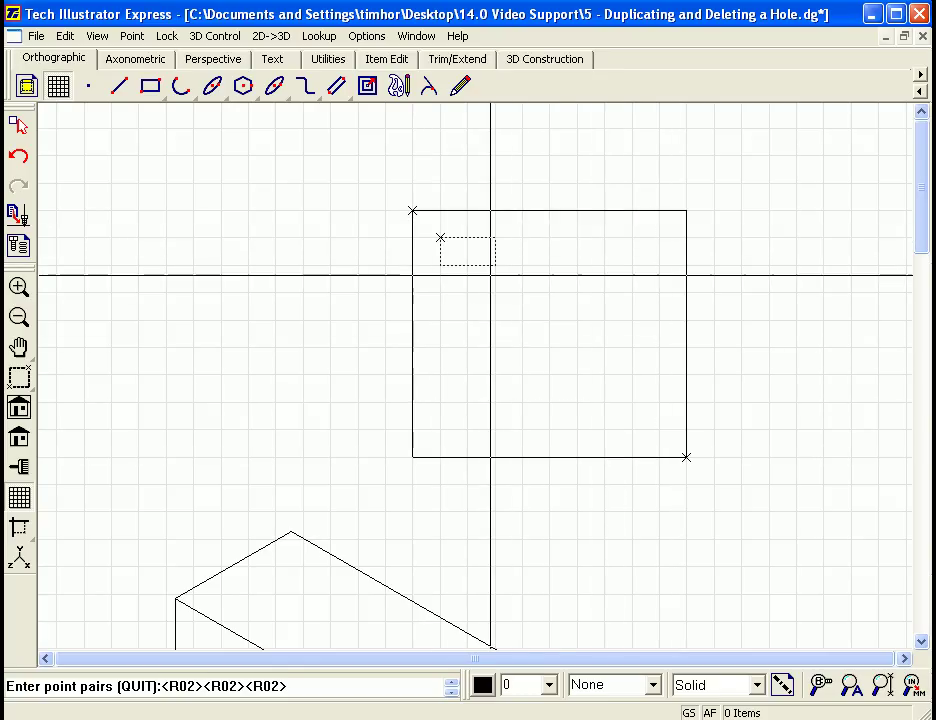
{"action": "left_click", "coordinate": [659, 429]}
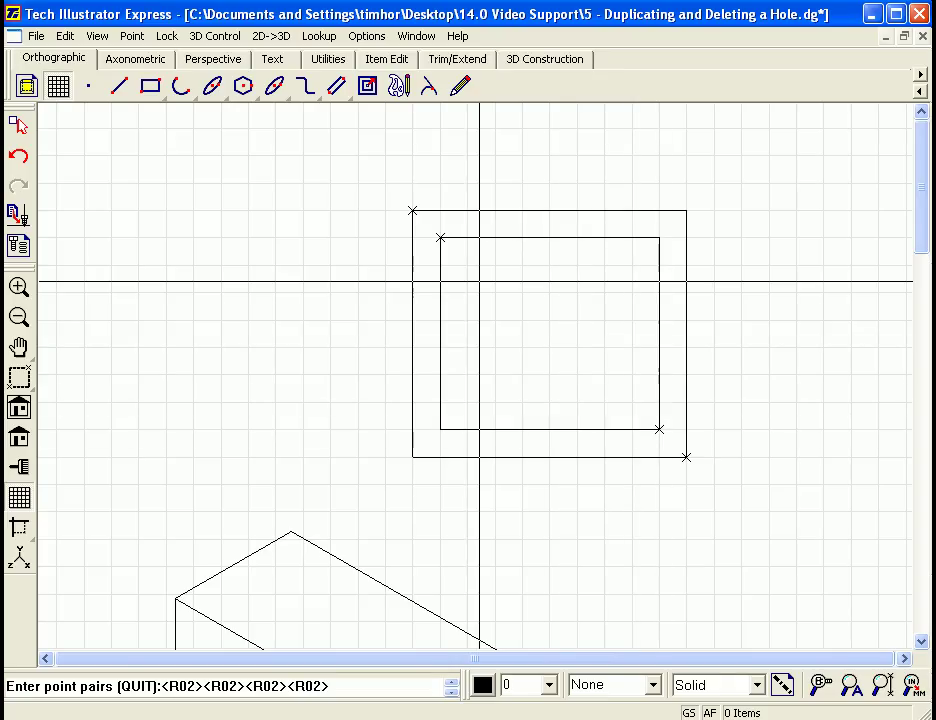
{"action": "left_click", "coordinate": [467, 265]}
{"action": "left_click", "coordinate": [632, 402]}
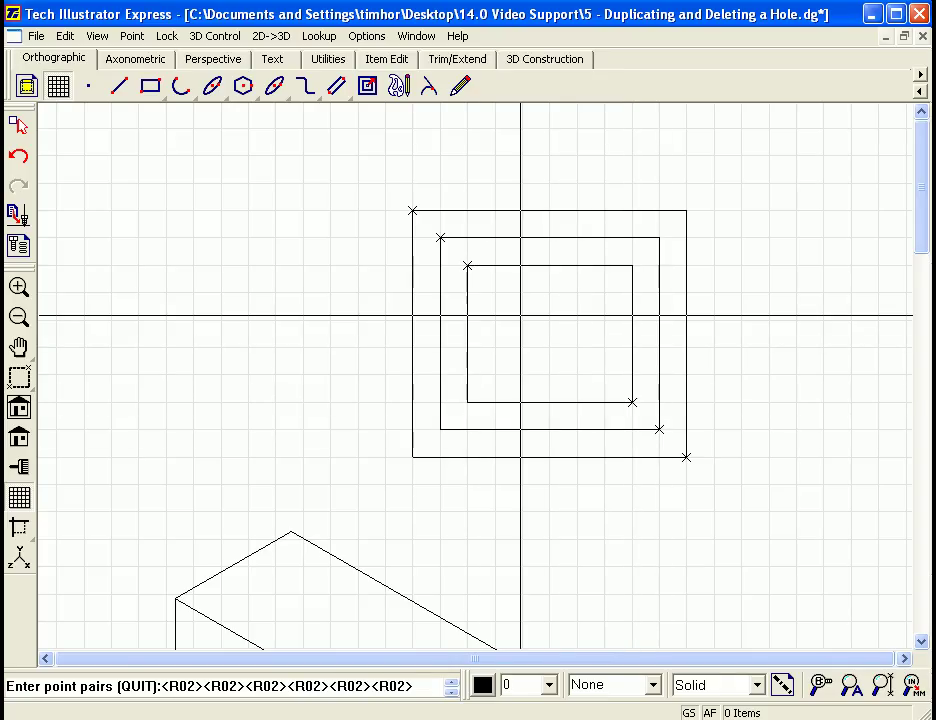
{"action": "key", "text": "Escape"}
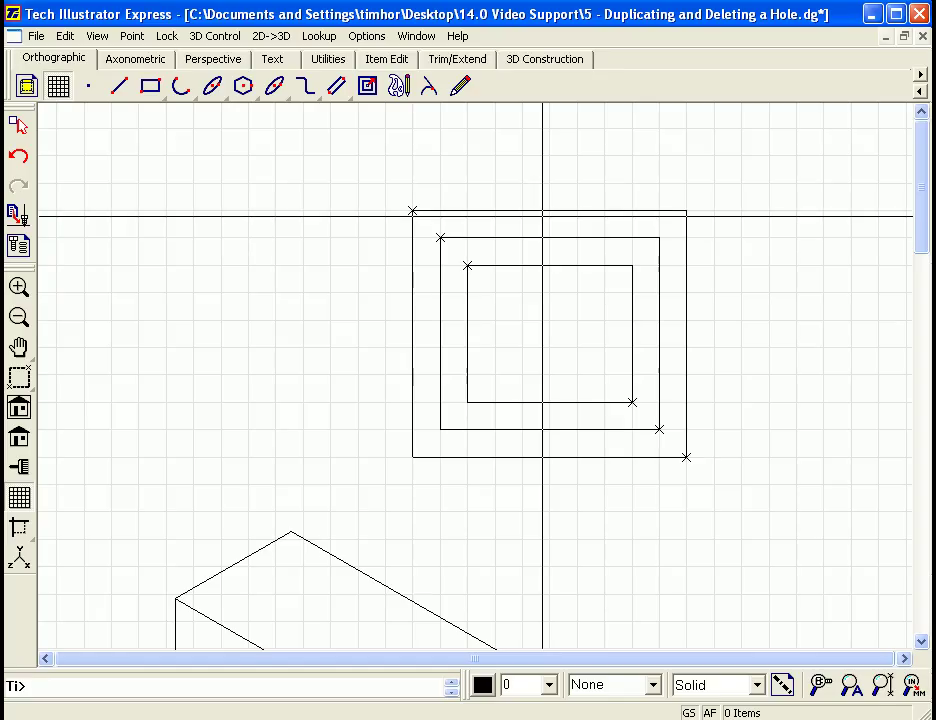
Raise the top edges of the outer and inner rectangles three grid squares and lower the middle rectangle's top edge two squares.
{"action": "left_click", "coordinate": [548, 210]}
{"action": "left_click_drag", "start_coordinate": [548, 210], "coordinate": [547, 128]}
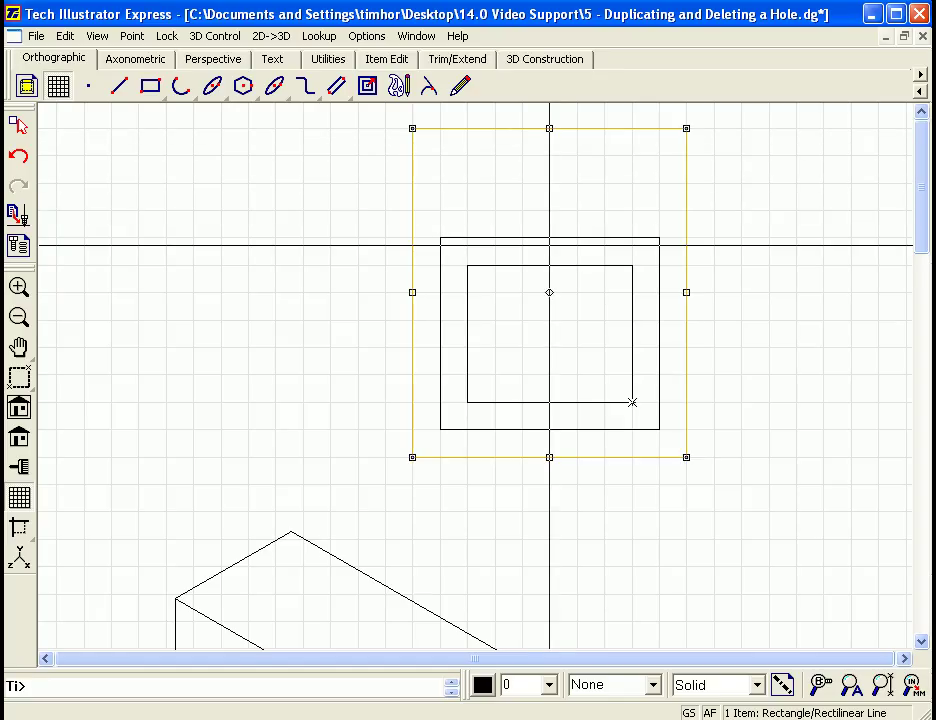
{"action": "left_click", "coordinate": [550, 237]}
{"action": "left_click_drag", "start_coordinate": [550, 237], "coordinate": [547, 170]}
Stretch the right edges of the inner and middle rectangles outward by five grid squares each.
{"action": "left_click", "coordinate": [548, 265]}
{"action": "left_click_drag", "start_coordinate": [633, 292], "coordinate": [757, 293]}
{"action": "left_click", "coordinate": [660, 362]}
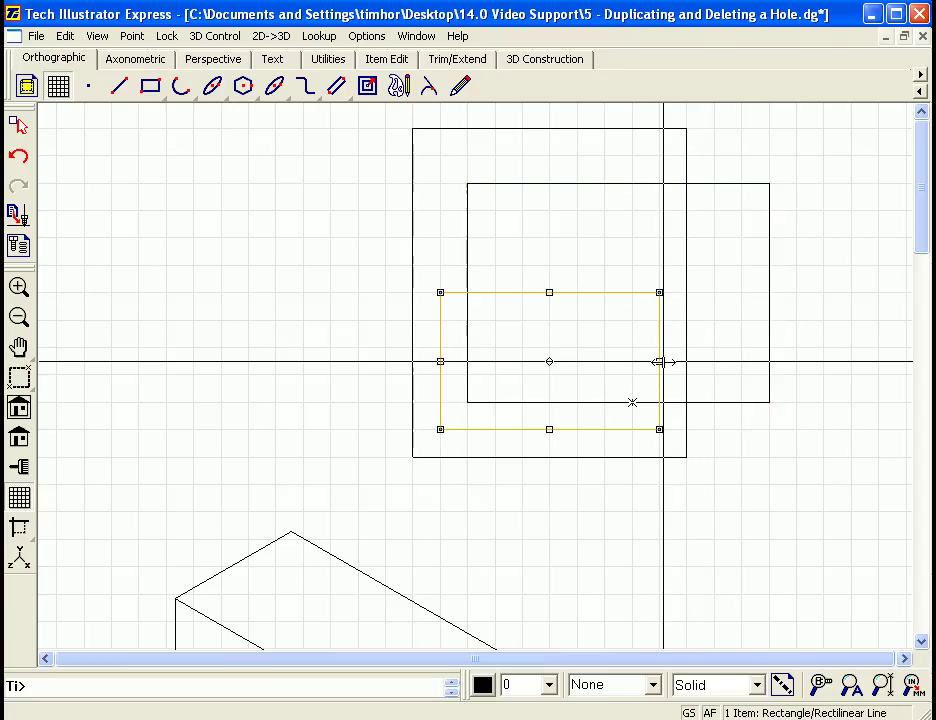
{"action": "left_click_drag", "start_coordinate": [660, 362], "coordinate": [796, 365]}
{"action": "left_click", "coordinate": [315, 202]}
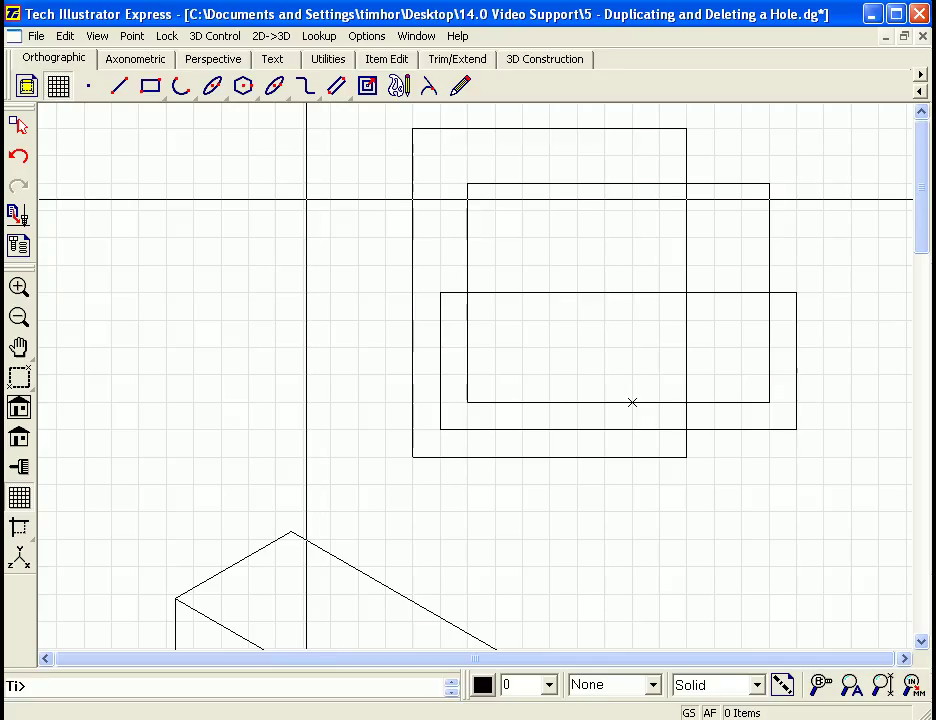
Turn off grid snapping and stretch the tall rectangle's bottom edge freely downward by about half a grid square.
{"action": "left_click", "coordinate": [24, 409]}
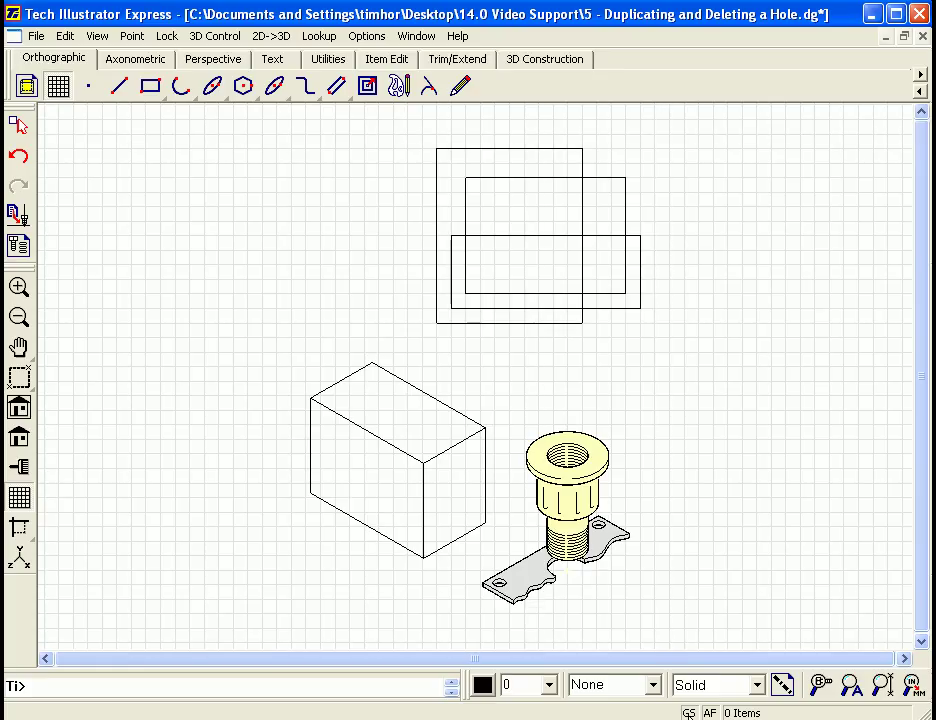
{"action": "left_click", "coordinate": [468, 532]}
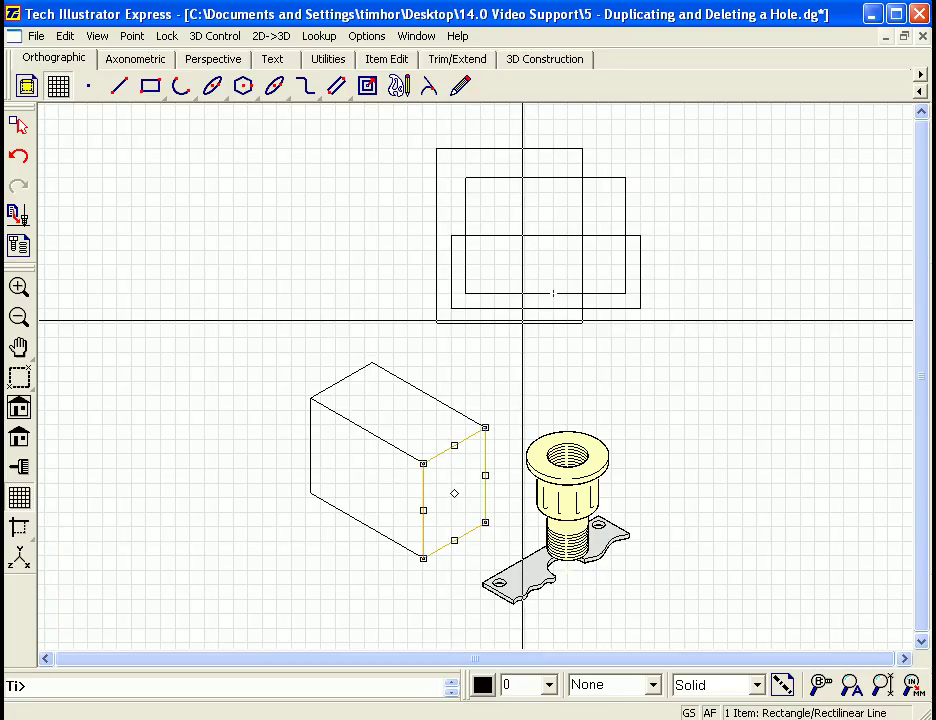
{"action": "left_click", "coordinate": [512, 323]}
{"action": "left_click_drag", "start_coordinate": [510, 323], "coordinate": [662, 642]}
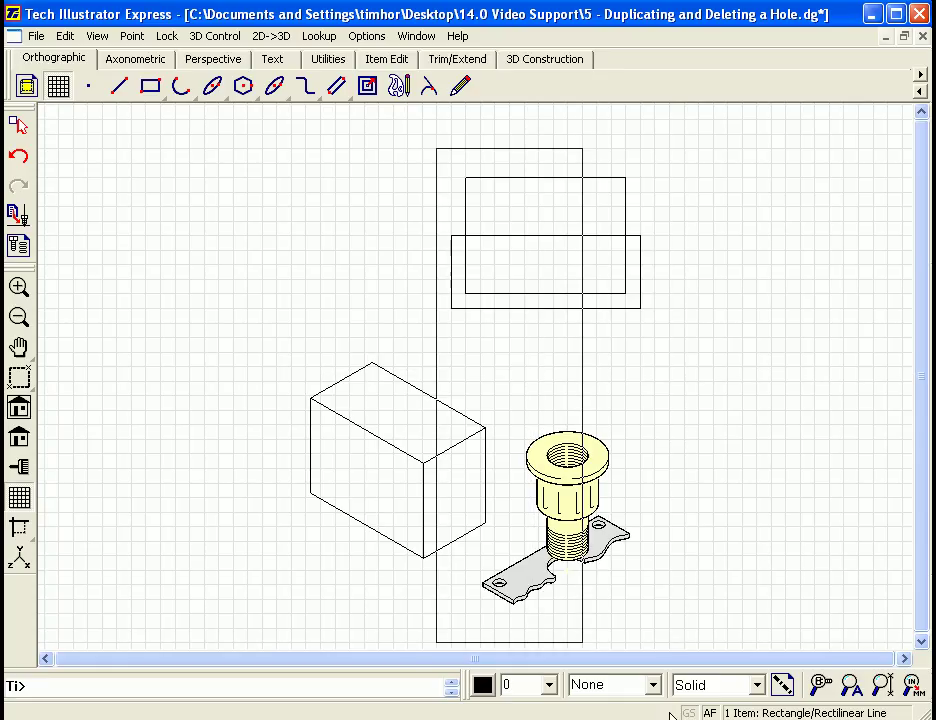
{"action": "left_click_drag", "start_coordinate": [660, 642], "coordinate": [549, 330]}
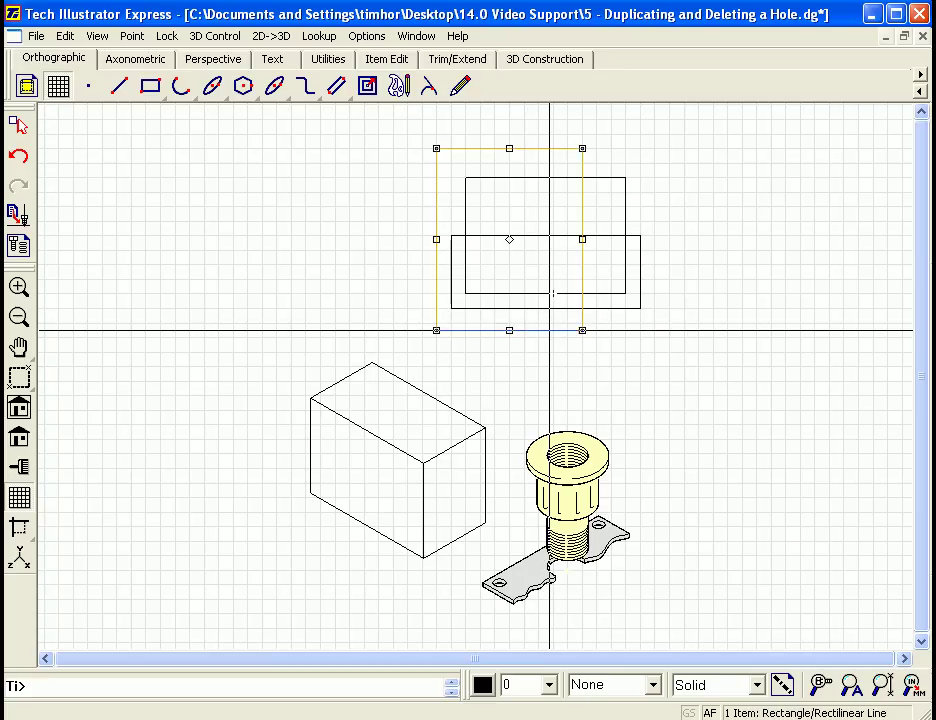
{"action": "left_click", "coordinate": [479, 372]}
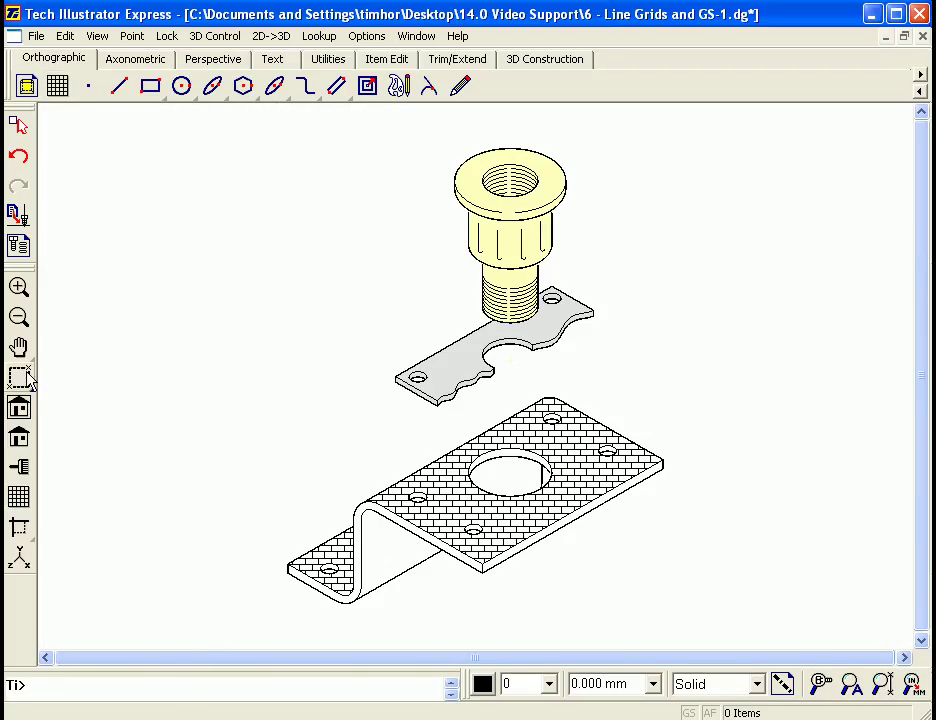
Change the crosshatch pattern on the bracket's top surfaces from brick to steel.
{"action": "mouse_move", "coordinate": [680, 387]}
{"action": "left_mouse_down"}
{"action": "mouse_move", "coordinate": [445, 547]}
{"action": "mouse_move", "coordinate": [290, 627]}
{"action": "mouse_move", "coordinate": [264, 624]}
{"action": "left_mouse_up"}
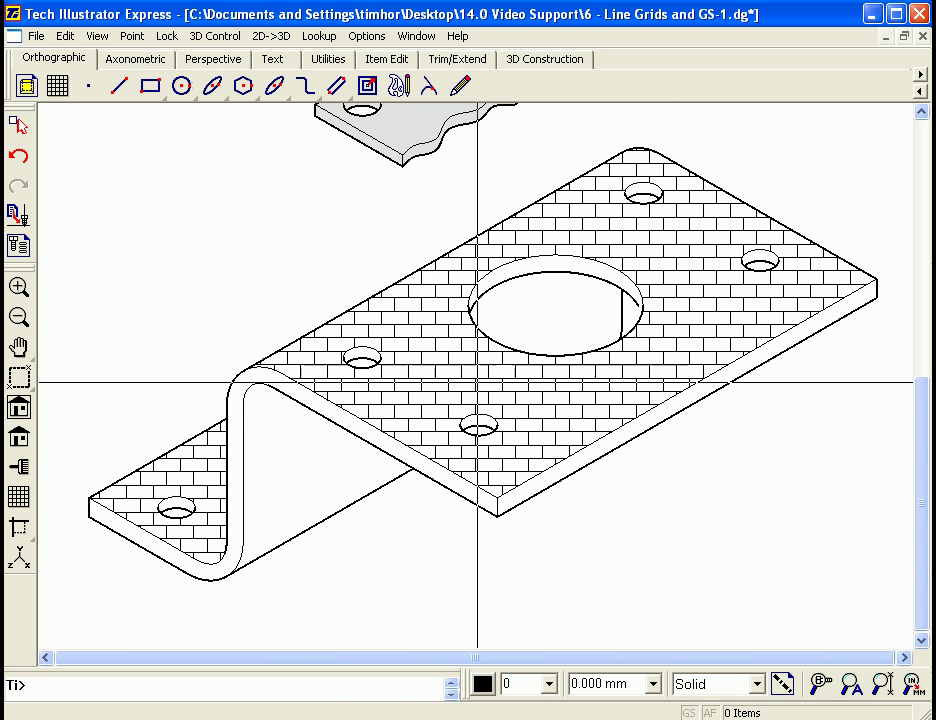
{"action": "left_click", "coordinate": [459, 370]}
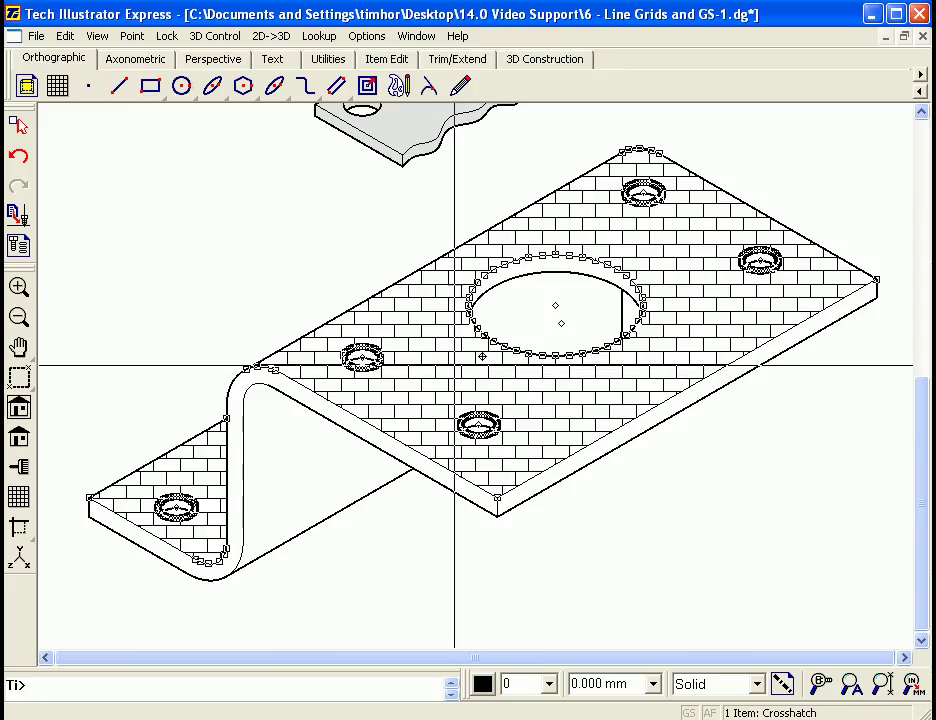
{"action": "right_click", "coordinate": [450, 360]}
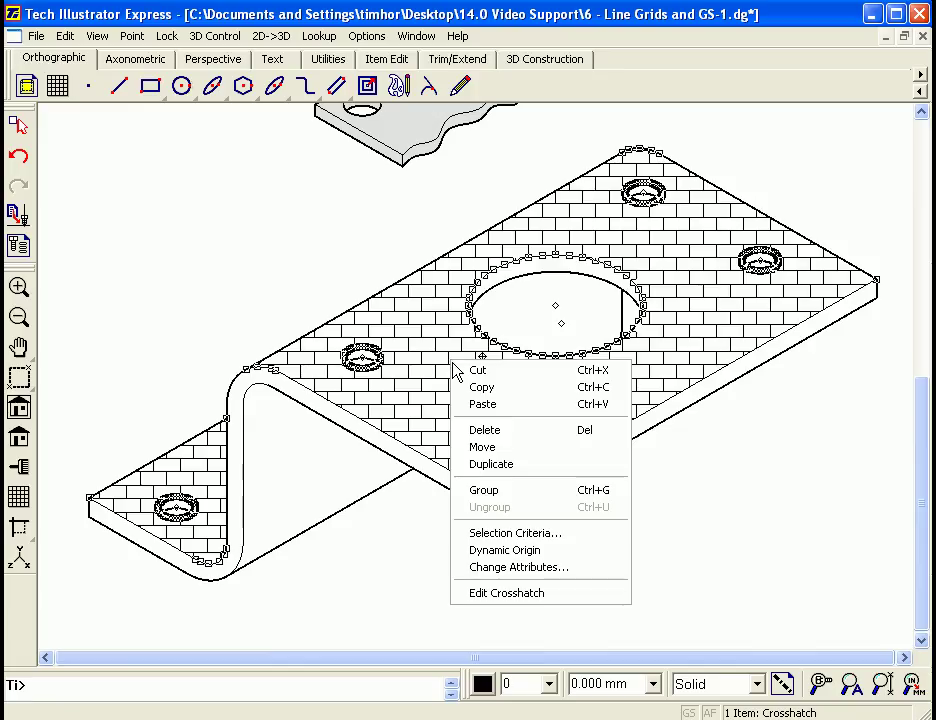
{"action": "left_click", "coordinate": [522, 596]}
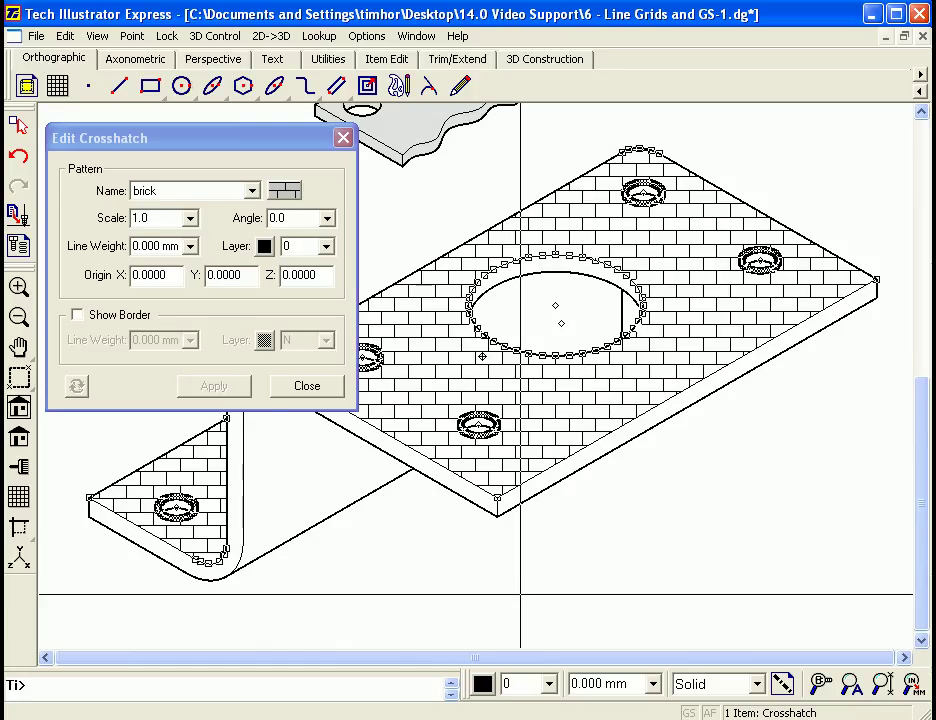
{"action": "left_click_drag", "start_coordinate": [186, 145], "coordinate": [180, 129]}
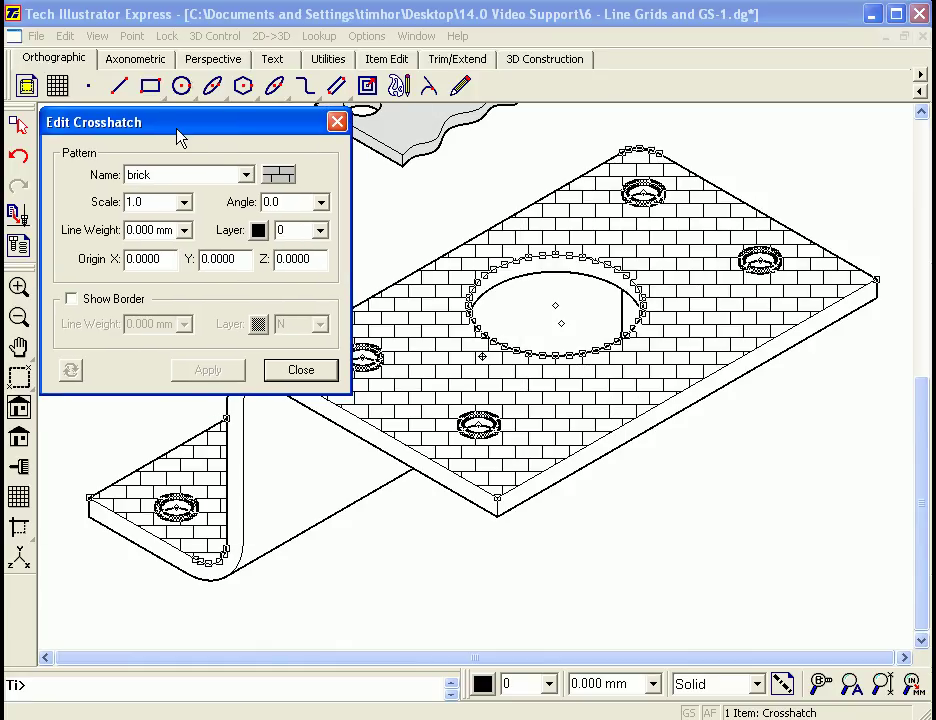
{"action": "left_click", "coordinate": [287, 180]}
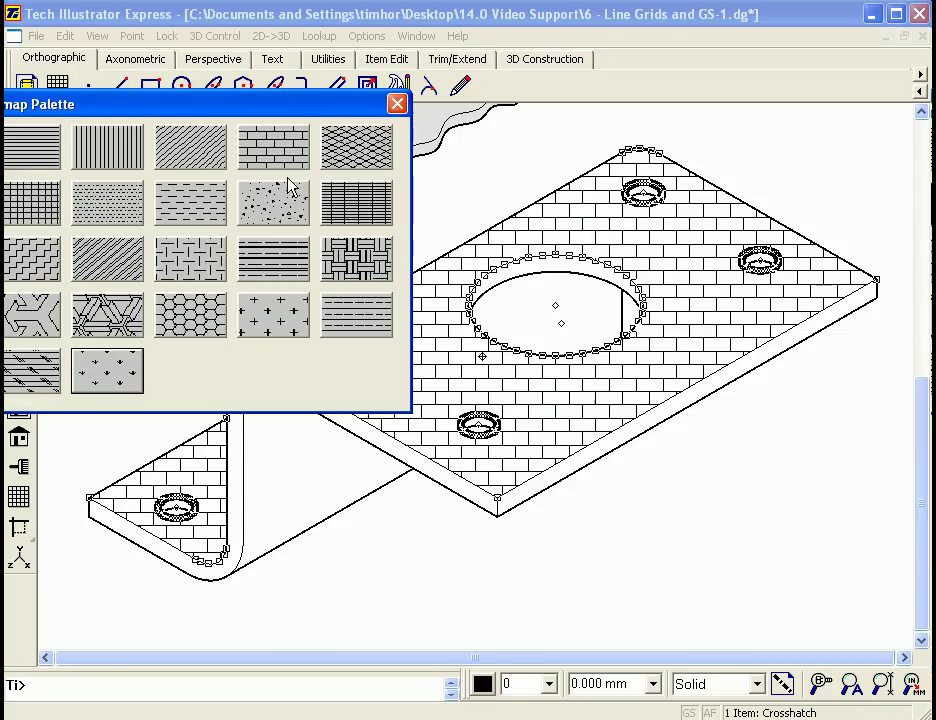
{"action": "left_click", "coordinate": [105, 266]}
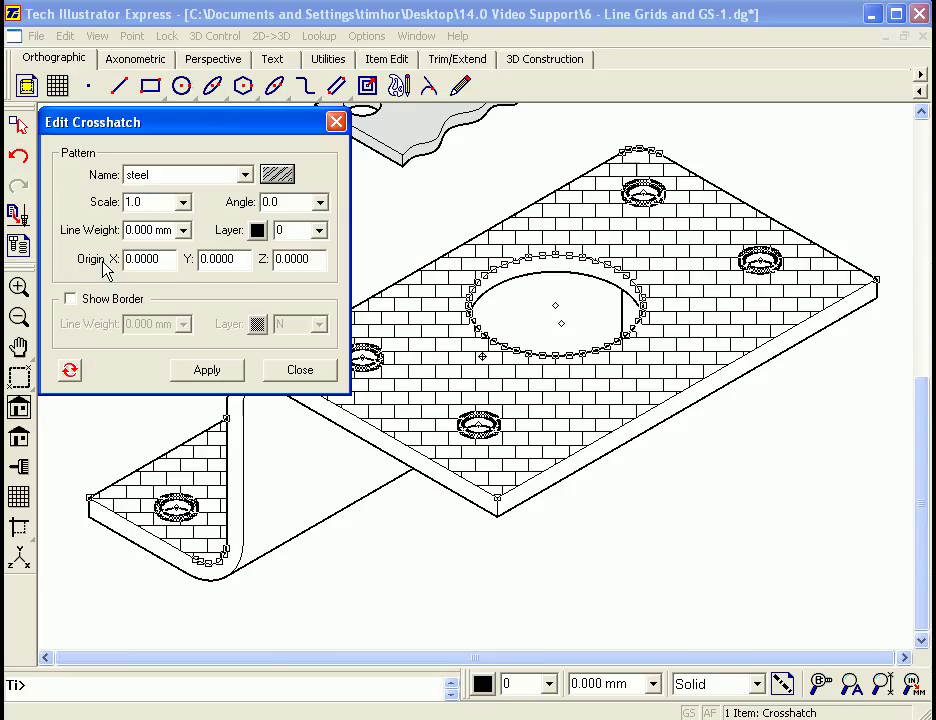
{"action": "left_click", "coordinate": [210, 374]}
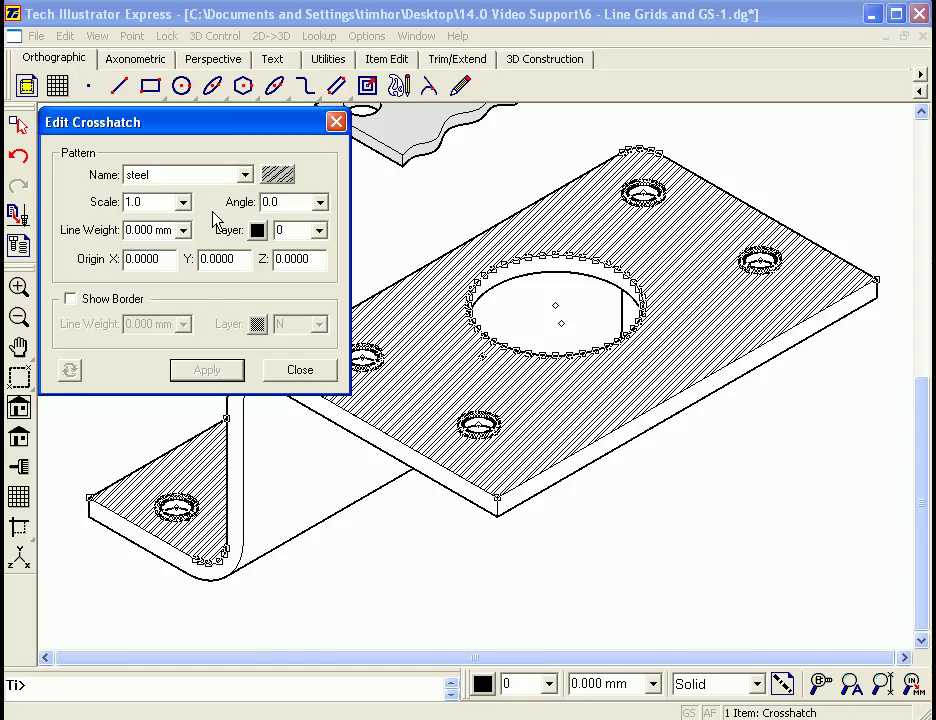
Set the bracket crosshatch's scale to 4 and its angle to 15 degrees.
{"action": "double_click", "coordinate": [155, 202]}
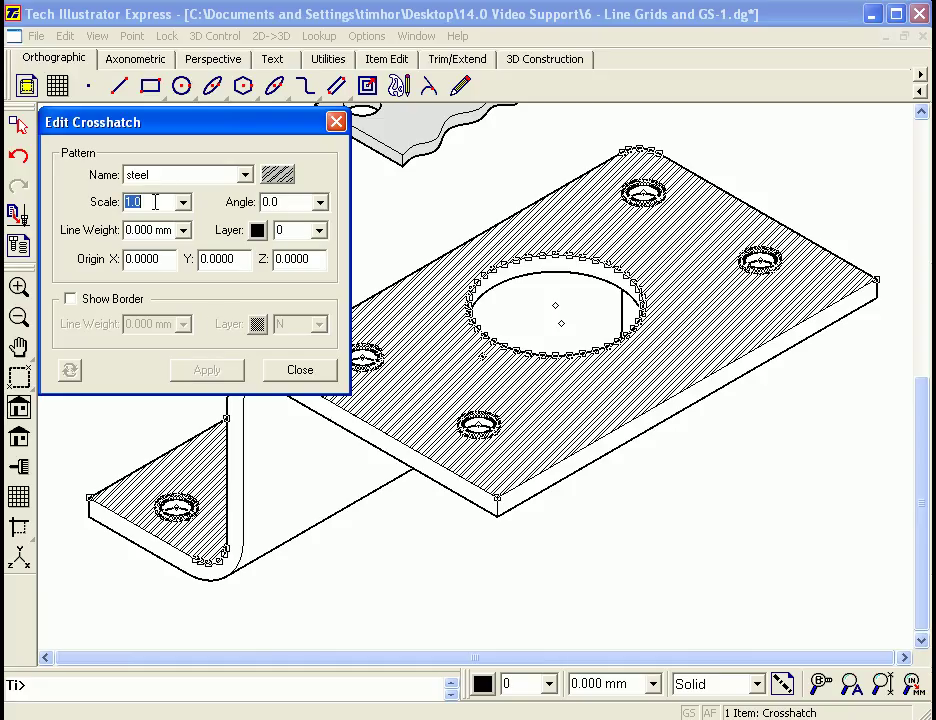
{"action": "type", "text": "4"}
{"action": "left_click", "coordinate": [208, 371]}
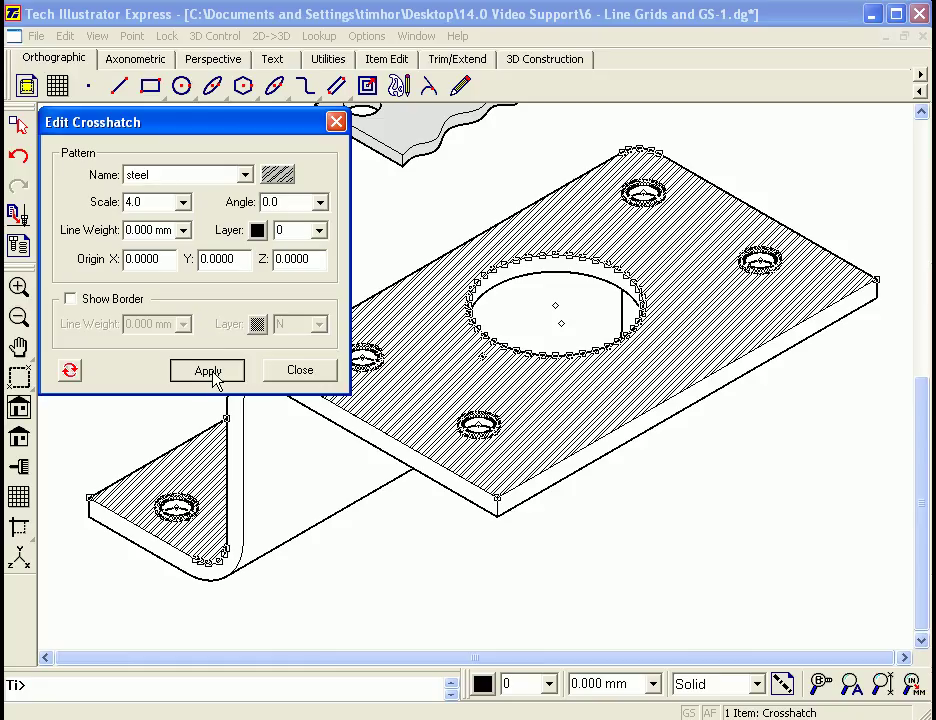
{"action": "double_click", "coordinate": [279, 202]}
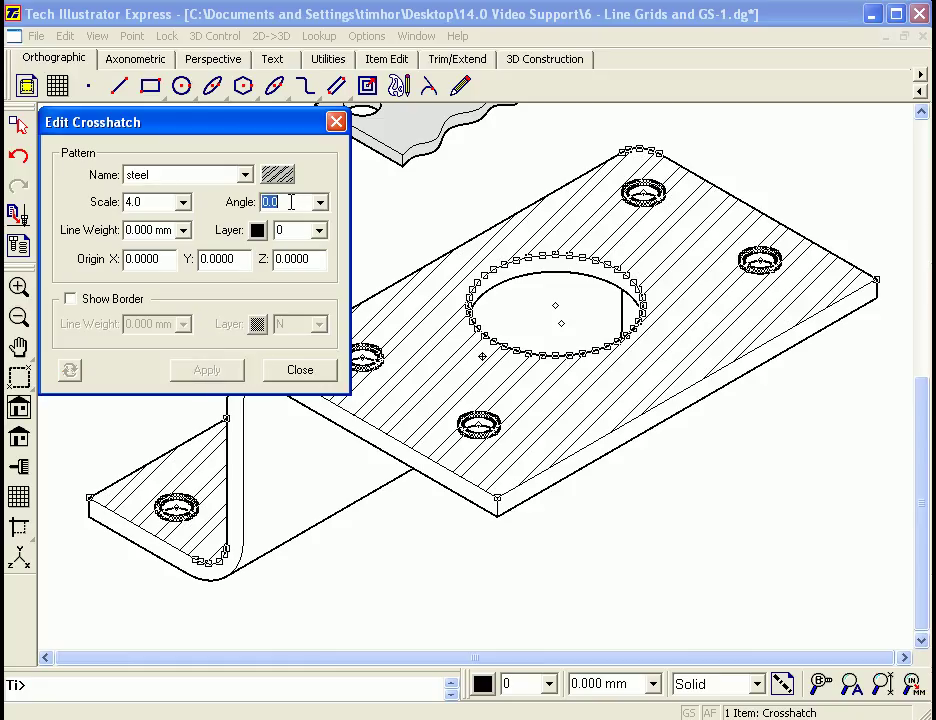
{"action": "type", "text": "15"}
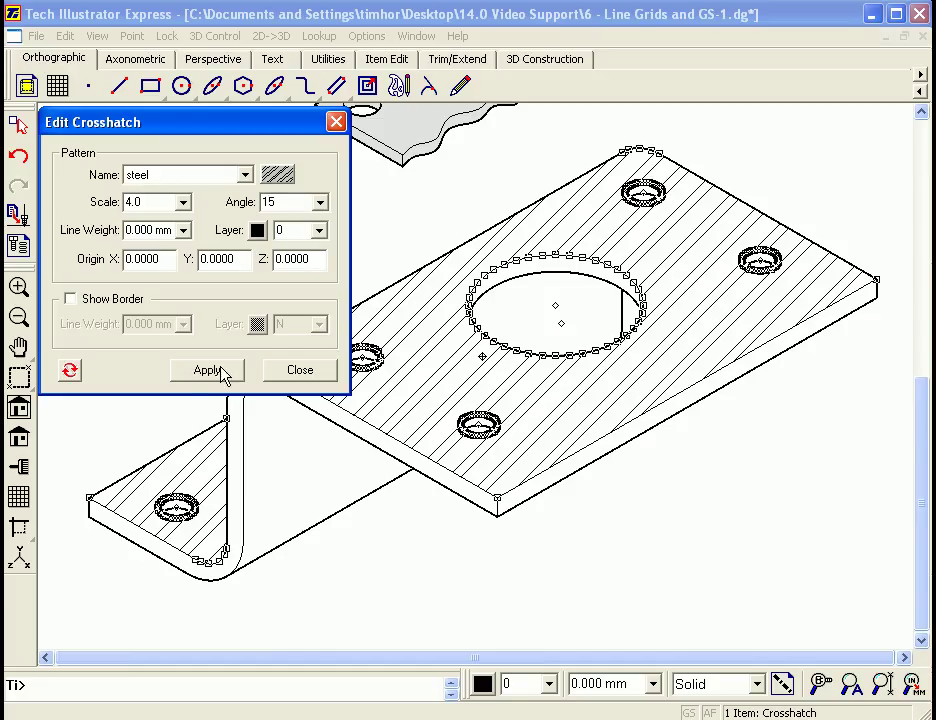
{"action": "left_click", "coordinate": [215, 374]}
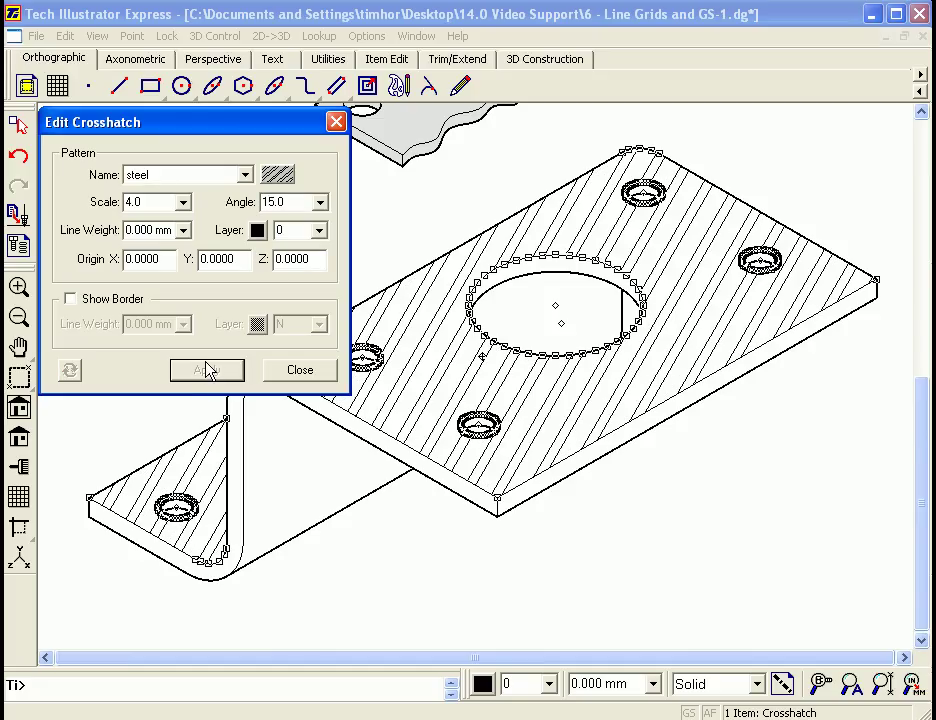
Try a 1.750 mm line weight on the crosshatch pattern and set it back to 0.000 mm.
{"action": "left_click", "coordinate": [183, 231]}
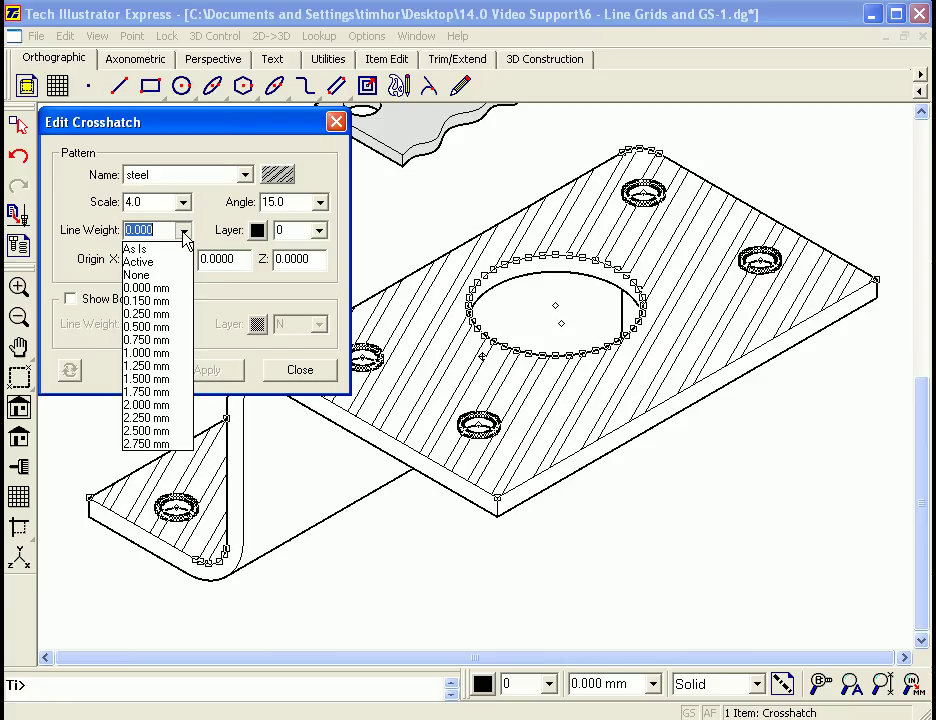
{"action": "left_click", "coordinate": [180, 389]}
{"action": "left_click", "coordinate": [205, 372]}
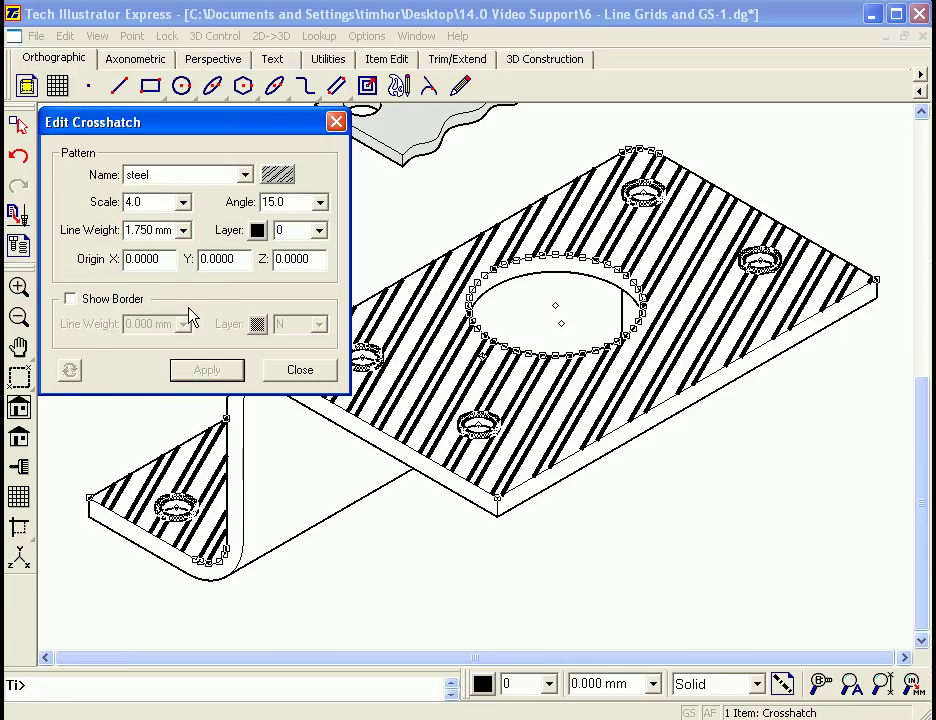
{"action": "left_click", "coordinate": [183, 231]}
{"action": "left_click", "coordinate": [176, 287]}
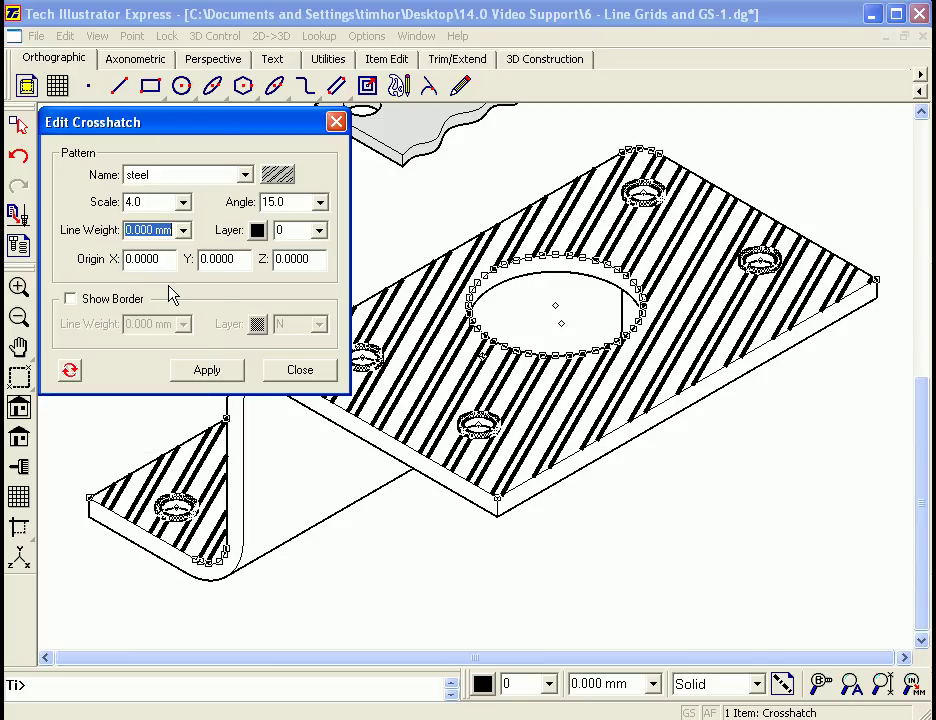
{"action": "left_click", "coordinate": [206, 372]}
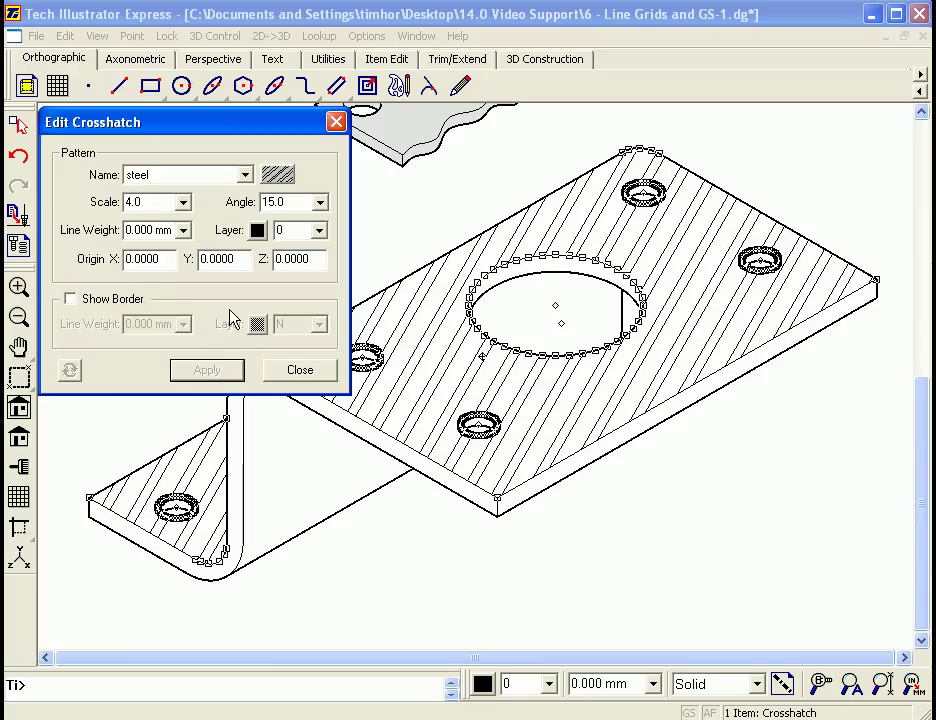
Show the crosshatch border and assign it to magenta layer 47.
{"action": "left_click", "coordinate": [70, 300]}
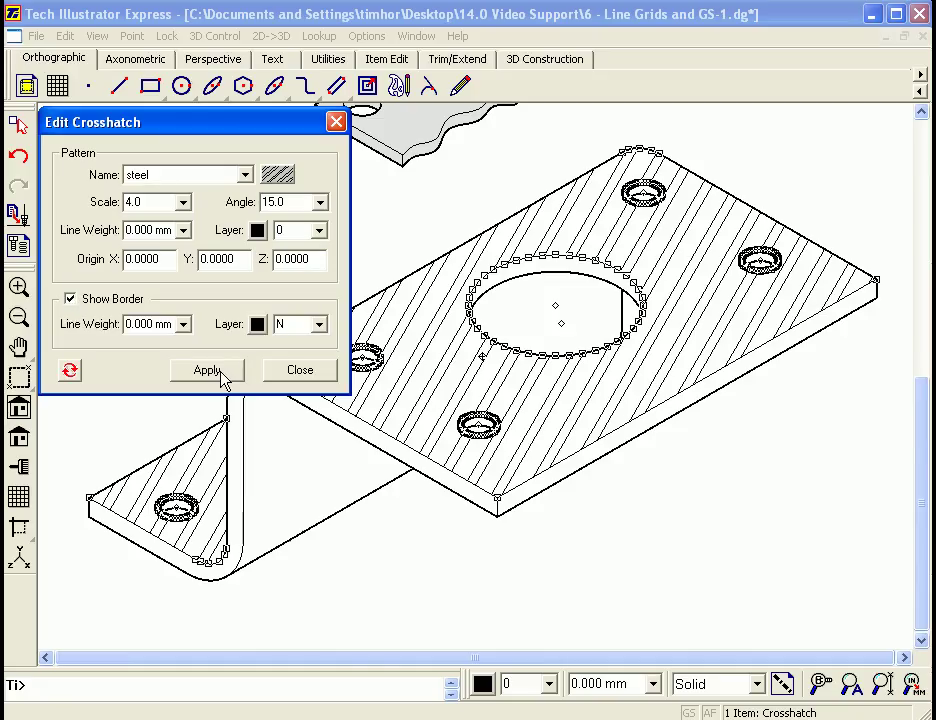
{"action": "left_click", "coordinate": [257, 325]}
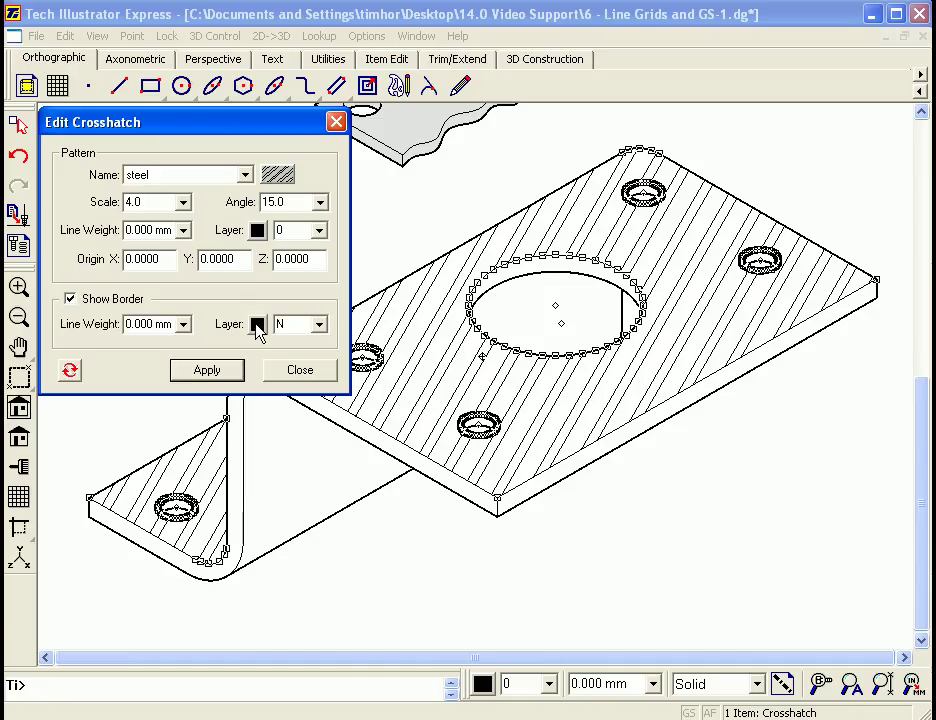
{"action": "left_click", "coordinate": [233, 148]}
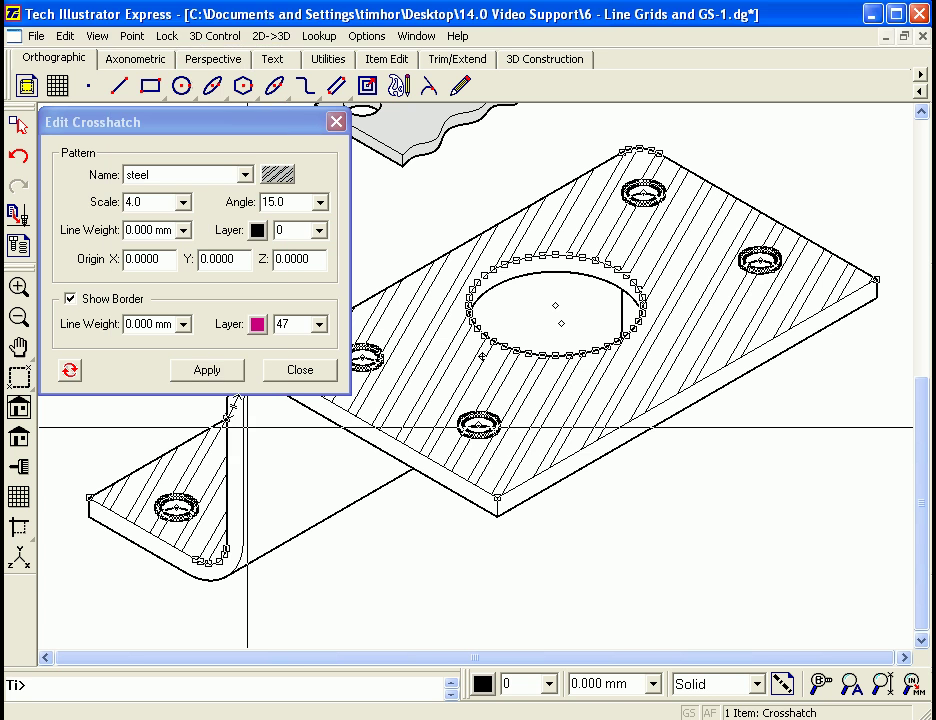
{"action": "left_click", "coordinate": [220, 372]}
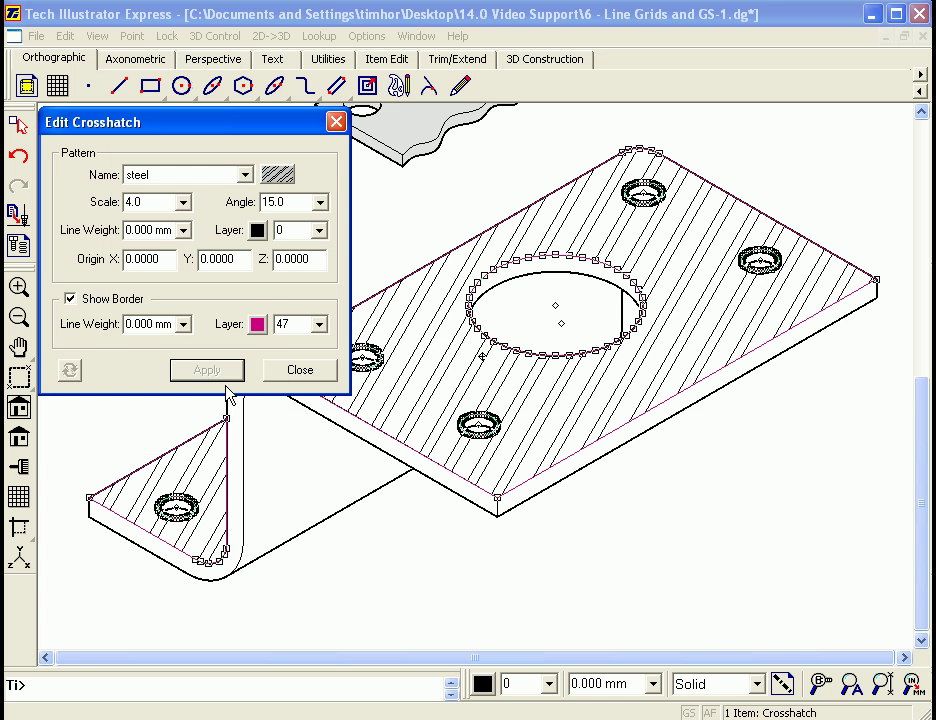
{"action": "left_click", "coordinate": [429, 580]}
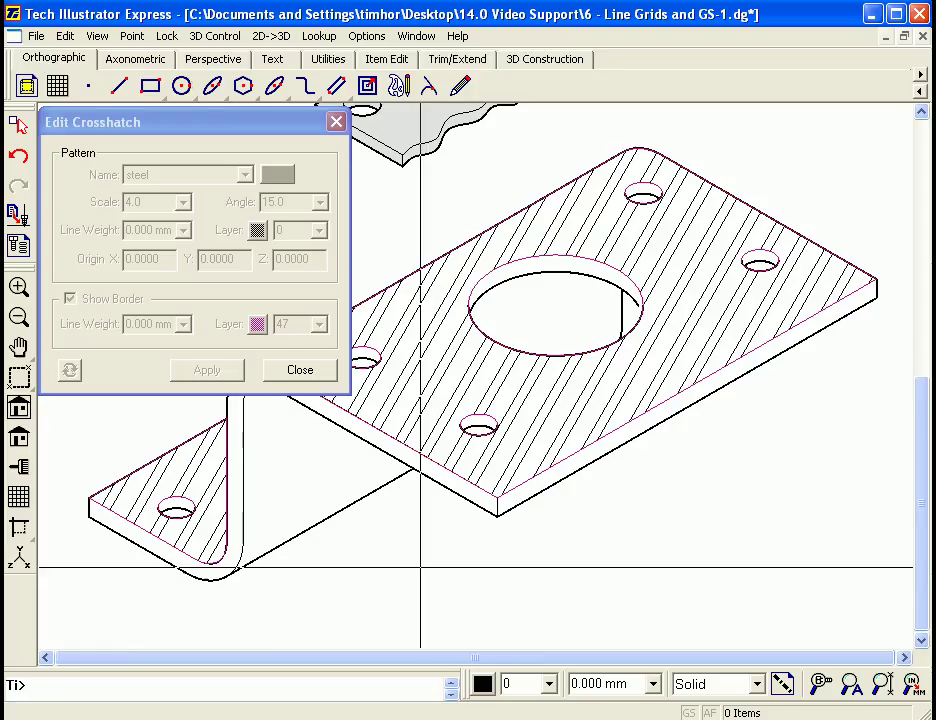
Set the crosshatch border's line weight to 0.250 mm and finish editing the crosshatch.
{"action": "left_click", "coordinate": [410, 377]}
{"action": "left_click", "coordinate": [183, 324]}
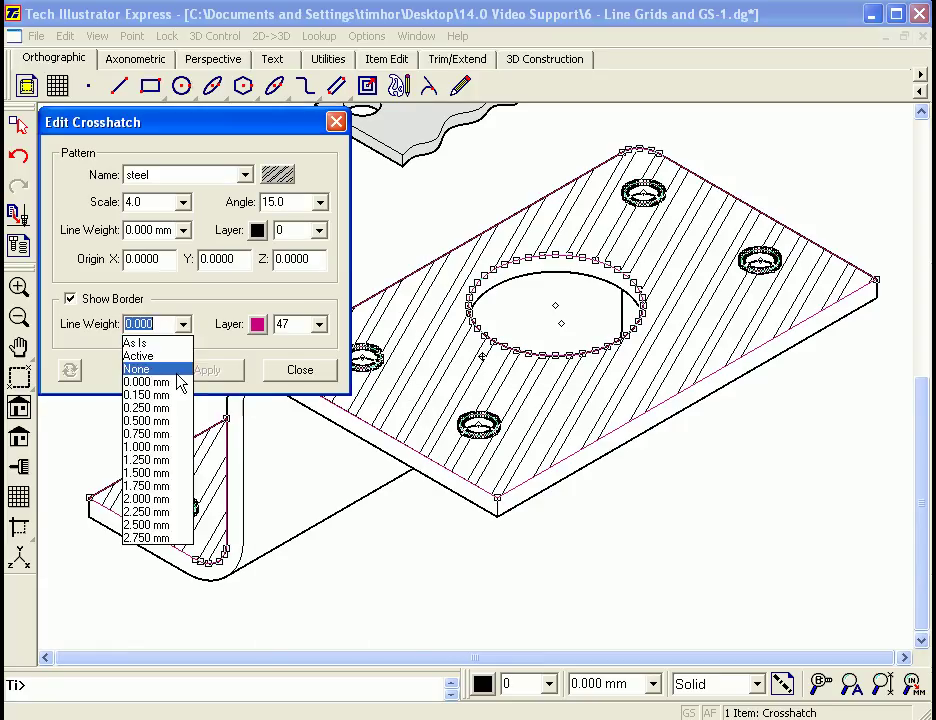
{"action": "left_click", "coordinate": [160, 407]}
{"action": "left_click", "coordinate": [221, 376]}
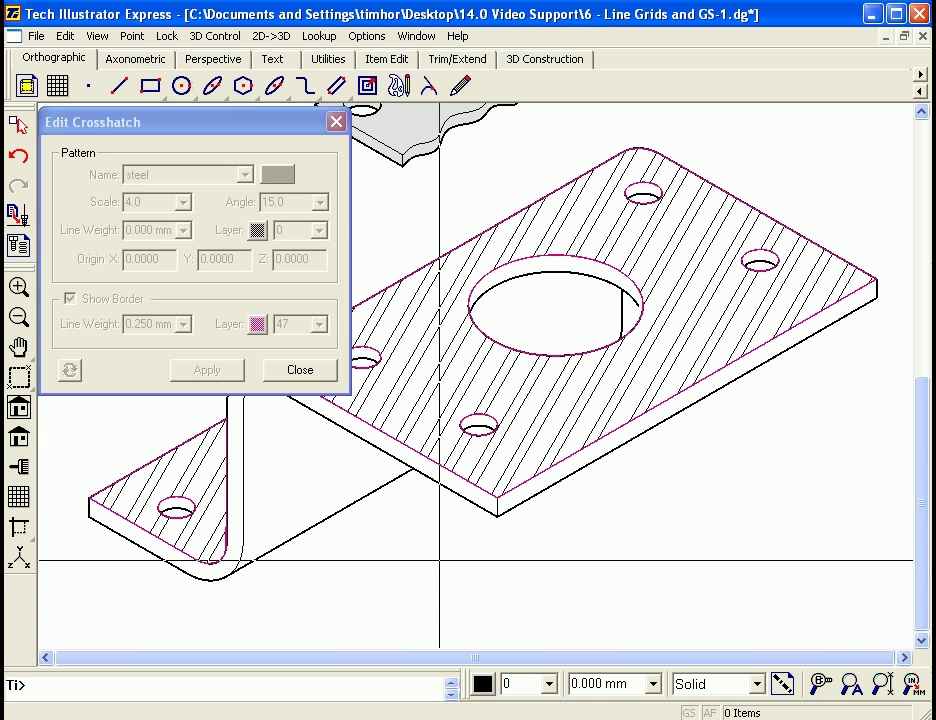
{"action": "left_click", "coordinate": [298, 372]}
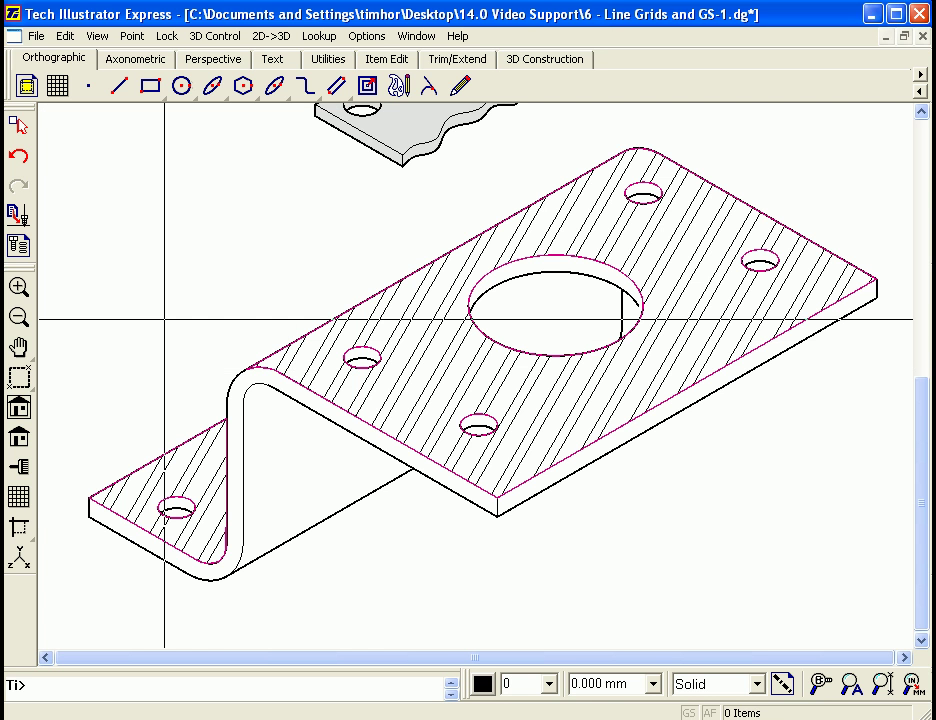
{"action": "left_click", "coordinate": [19, 408]}
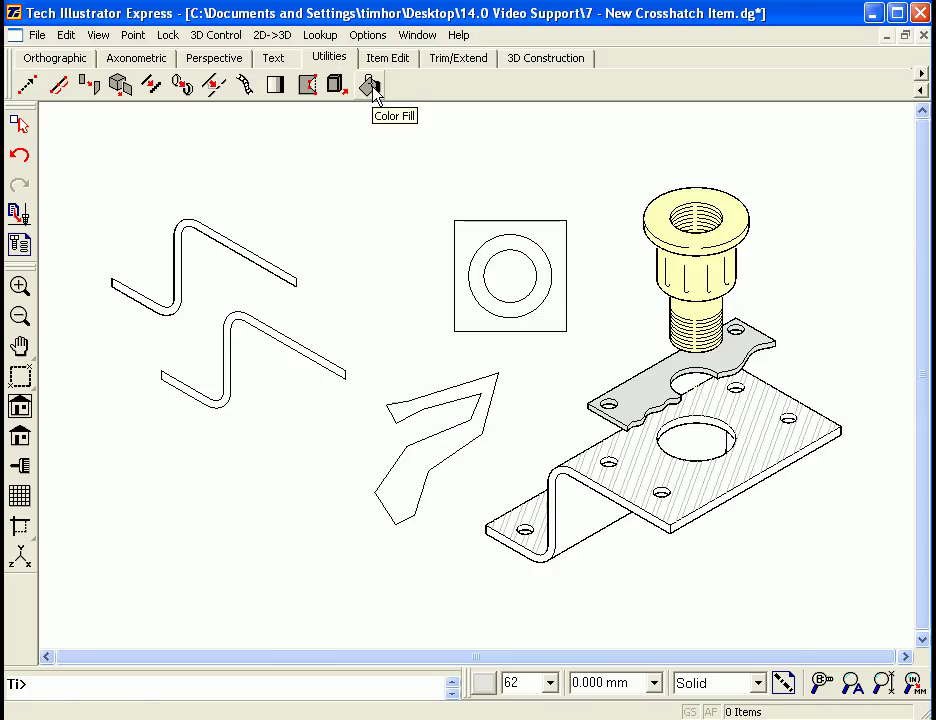
Start defining the boundary of a planar surface on the Z-shaped profiles.
{"action": "left_click", "coordinate": [545, 60]}
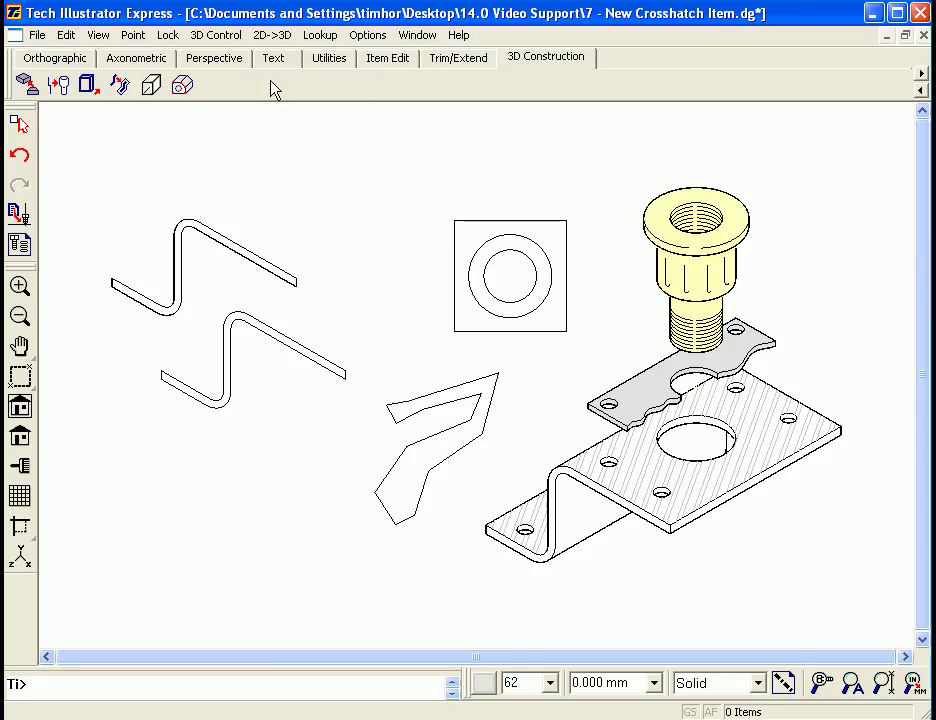
{"action": "left_click", "coordinate": [183, 88]}
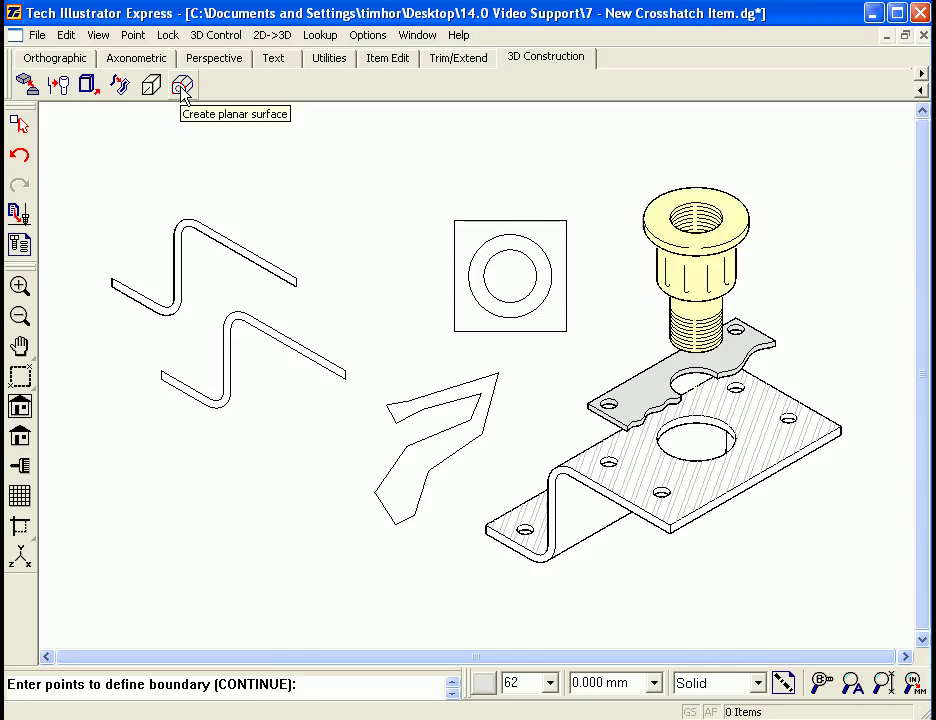
{"action": "left_click", "coordinate": [16, 383]}
{"action": "left_click", "coordinate": [98, 161]}
{"action": "left_click", "coordinate": [487, 412]}
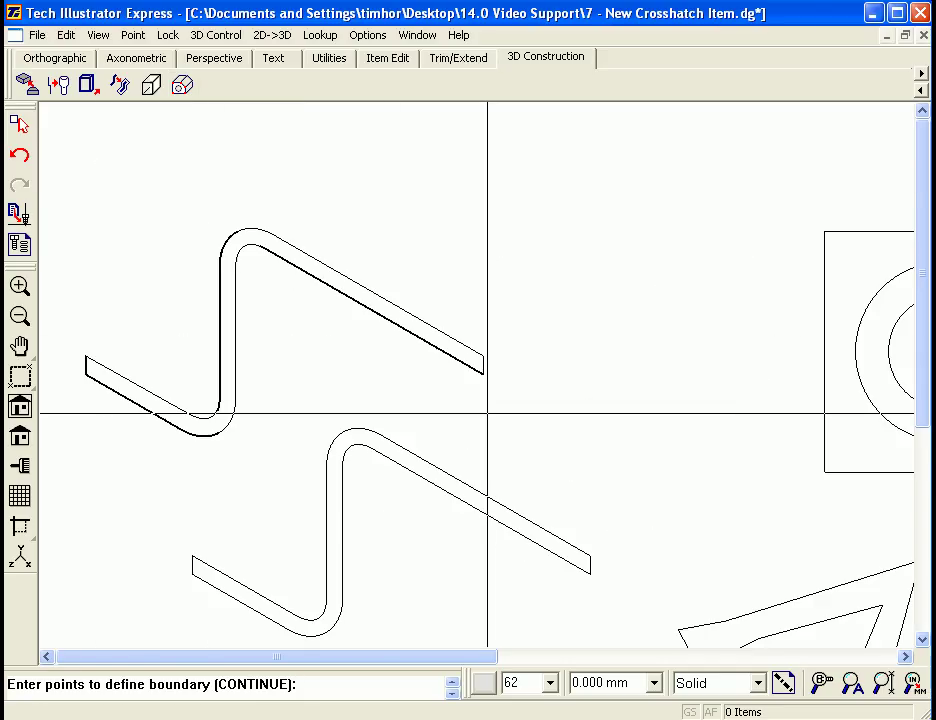
Trace the fill boundary along the upper Z-shaped profile's top edge, from its right end through both bends to its left end.
{"action": "left_click", "coordinate": [483, 355]}
{"action": "left_click", "coordinate": [270, 233]}
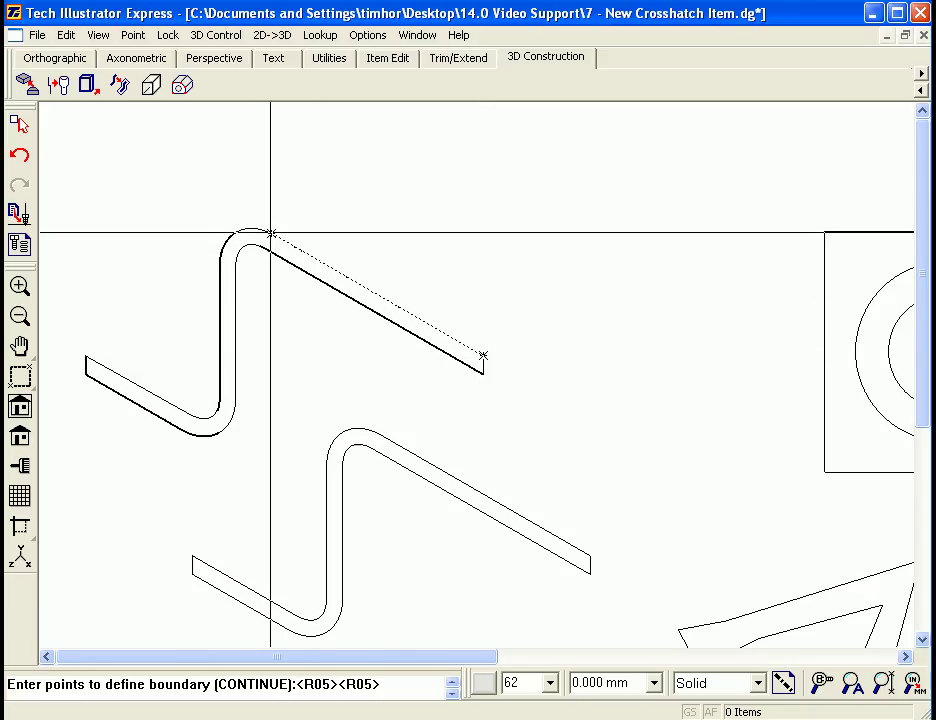
{"action": "left_click", "coordinate": [224, 242]}
{"action": "left_click", "coordinate": [220, 258]}
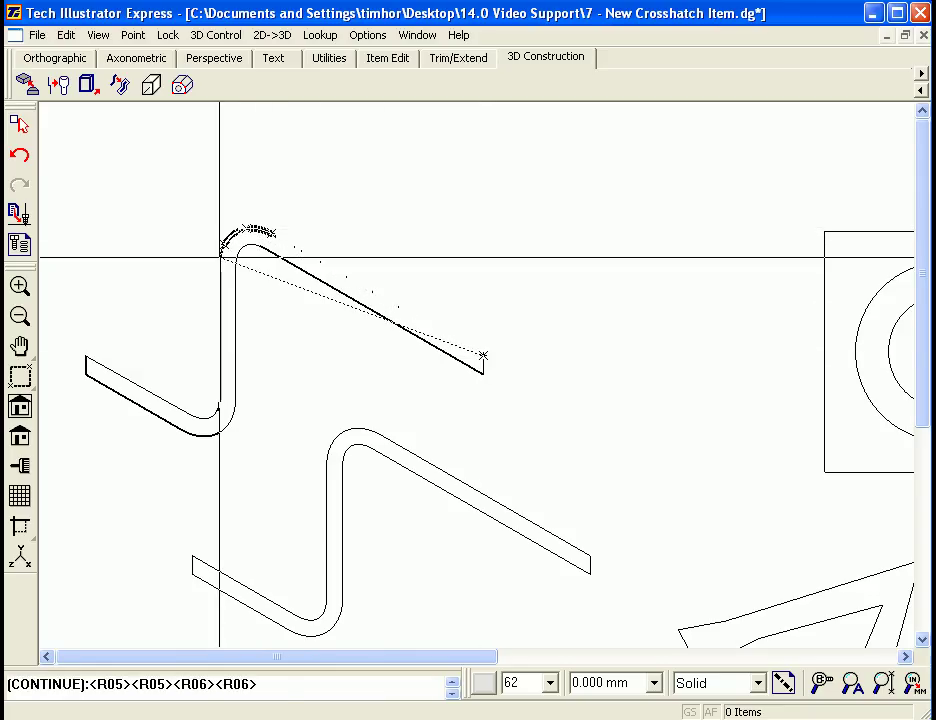
{"action": "left_click", "coordinate": [220, 265]}
{"action": "left_click", "coordinate": [219, 403]}
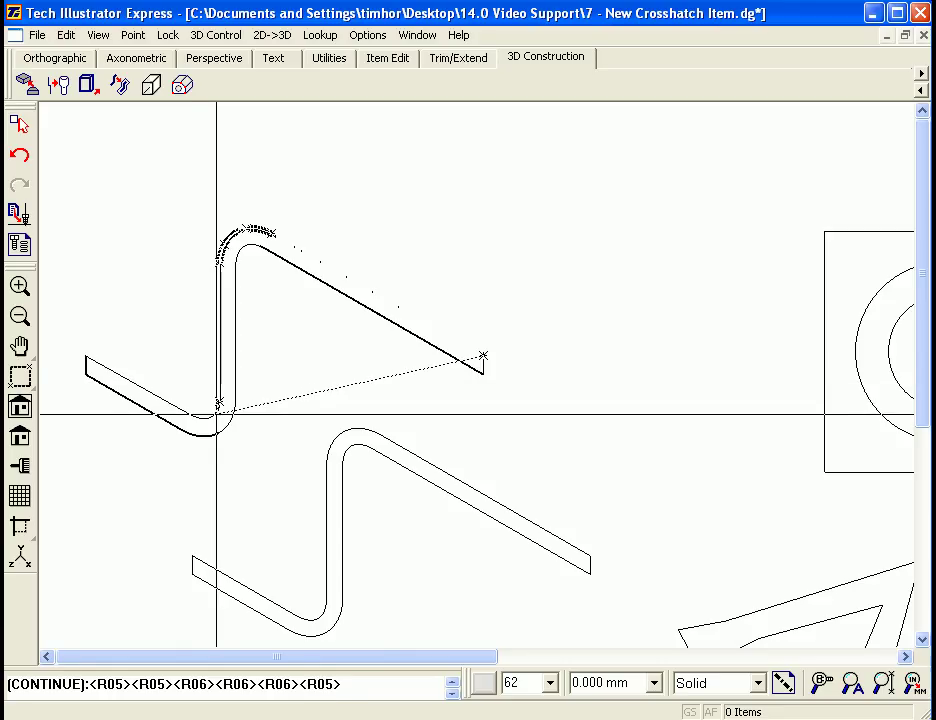
{"action": "left_click", "coordinate": [212, 420]}
{"action": "left_click", "coordinate": [200, 418]}
{"action": "left_click", "coordinate": [190, 413]}
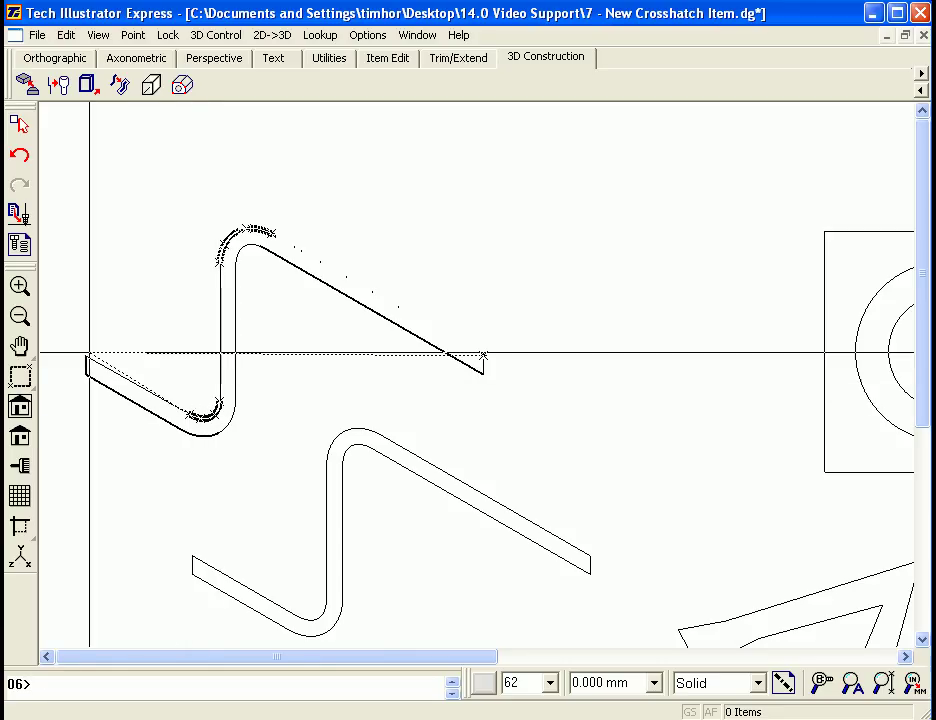
{"action": "left_click", "coordinate": [86, 355]}
Continue the boundary along the upper Z-shaped profile's lower edge back to its right end and complete the grey fill.
{"action": "left_click", "coordinate": [85, 376]}
{"action": "left_click", "coordinate": [182, 433]}
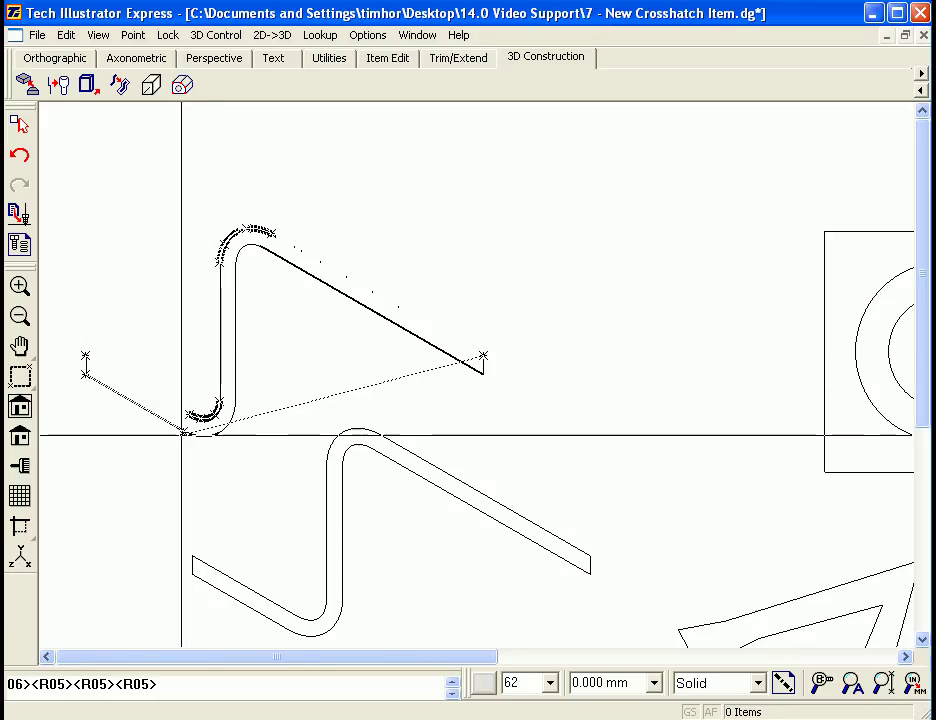
{"action": "left_click", "coordinate": [221, 434]}
{"action": "left_click", "coordinate": [232, 420]}
{"action": "left_click", "coordinate": [239, 410]}
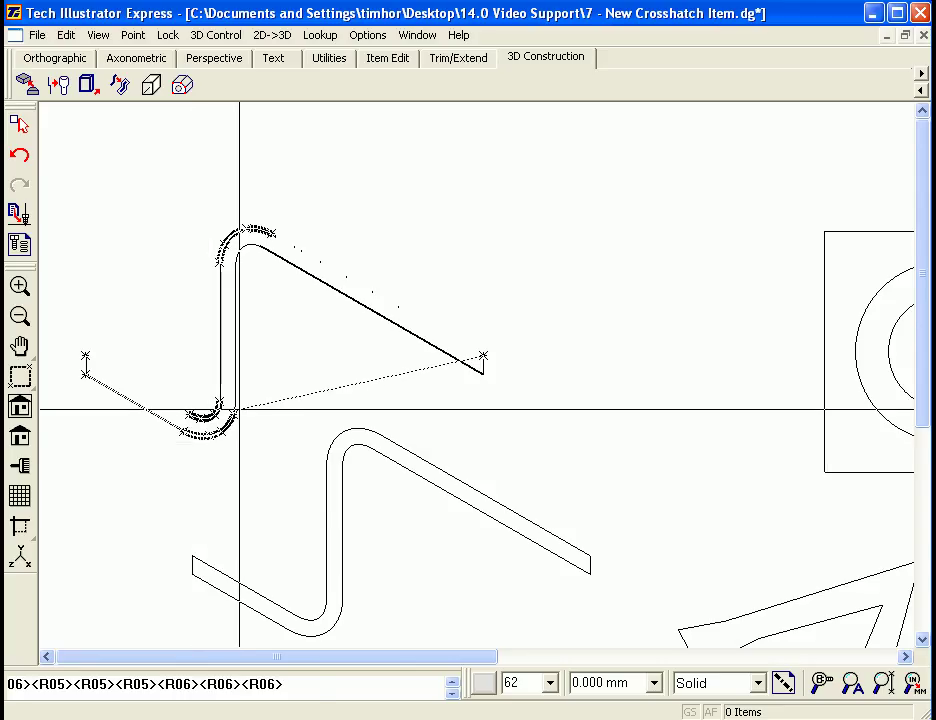
{"action": "left_click", "coordinate": [237, 401]}
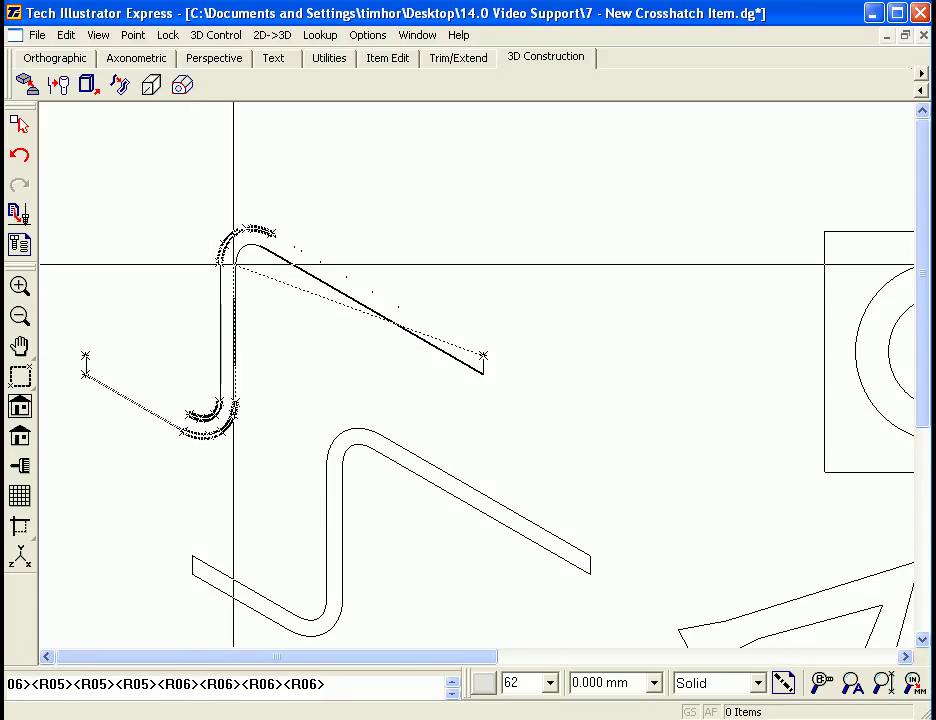
{"action": "left_click", "coordinate": [236, 249]}
{"action": "left_click", "coordinate": [257, 247]}
{"action": "left_click", "coordinate": [265, 246]}
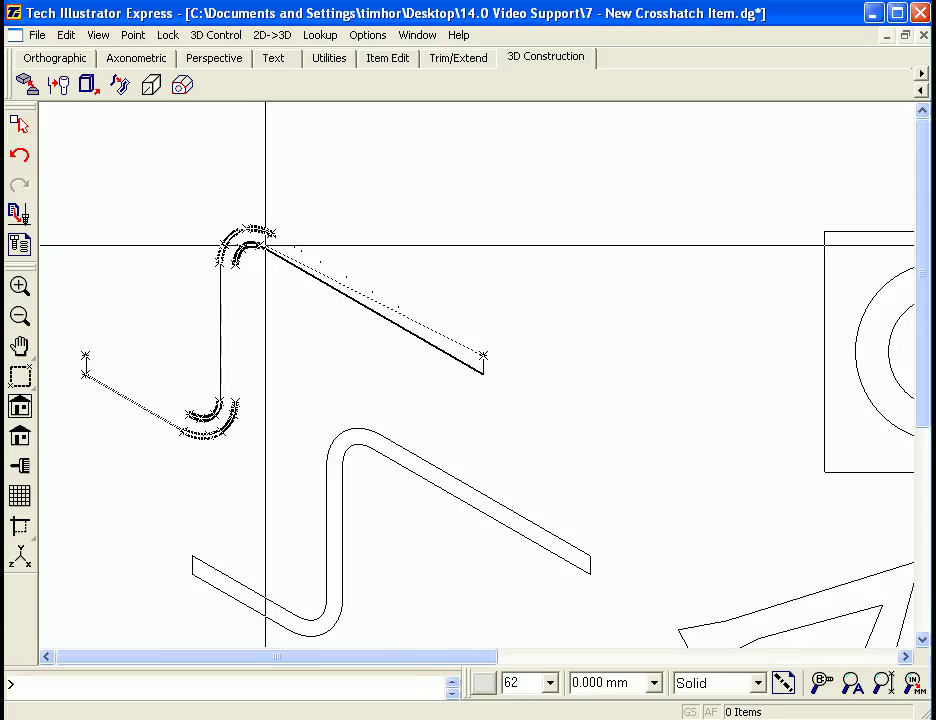
{"action": "left_click", "coordinate": [265, 245]}
{"action": "left_click", "coordinate": [485, 376]}
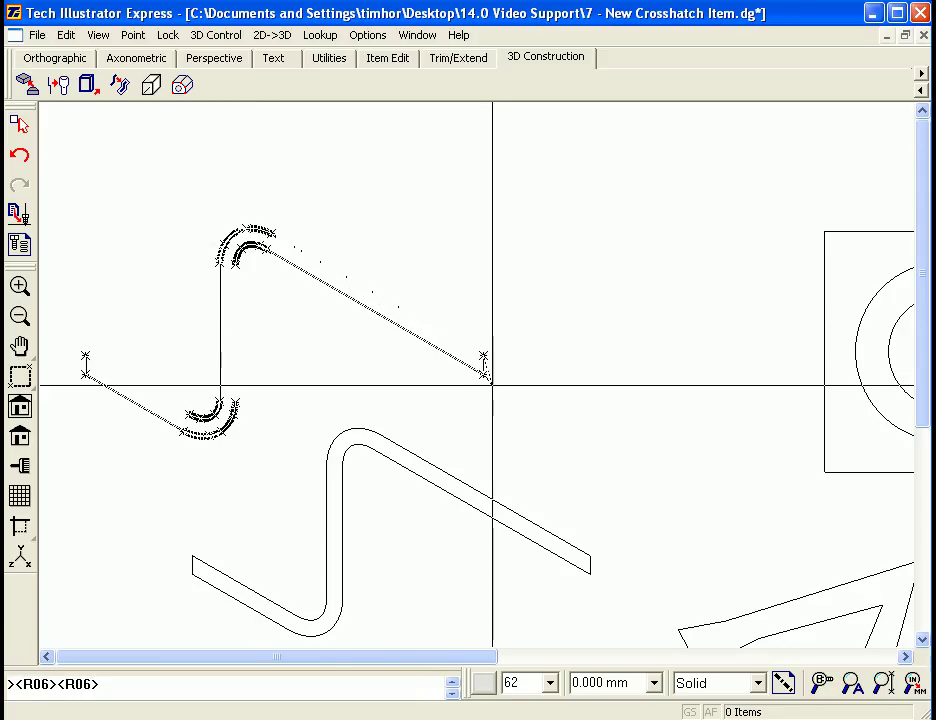
{"action": "right_click", "coordinate": [478, 388]}
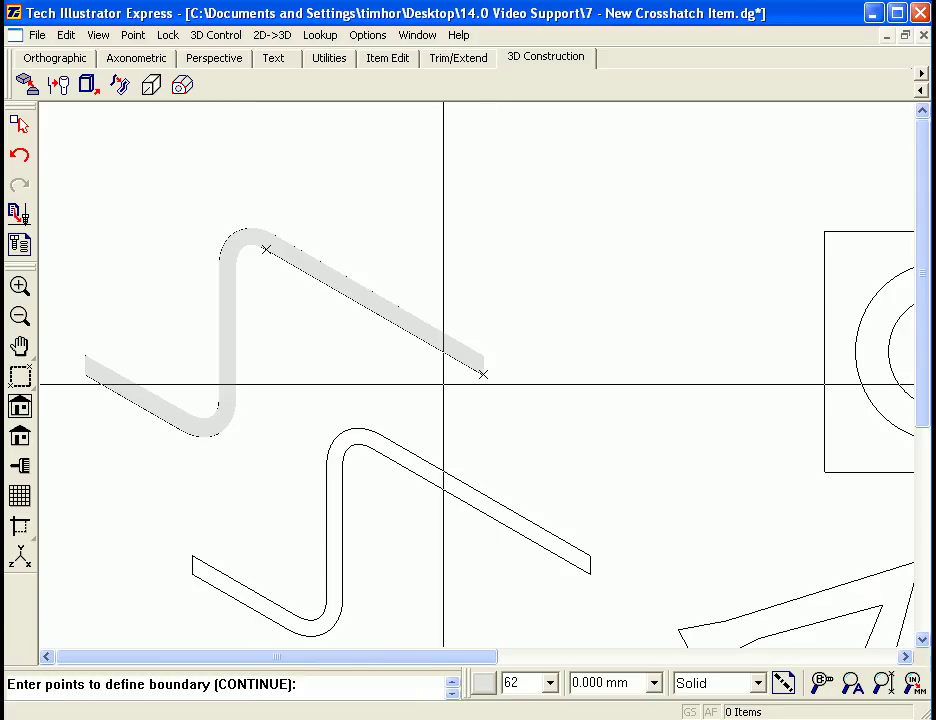
{"action": "key", "text": "Escape"}
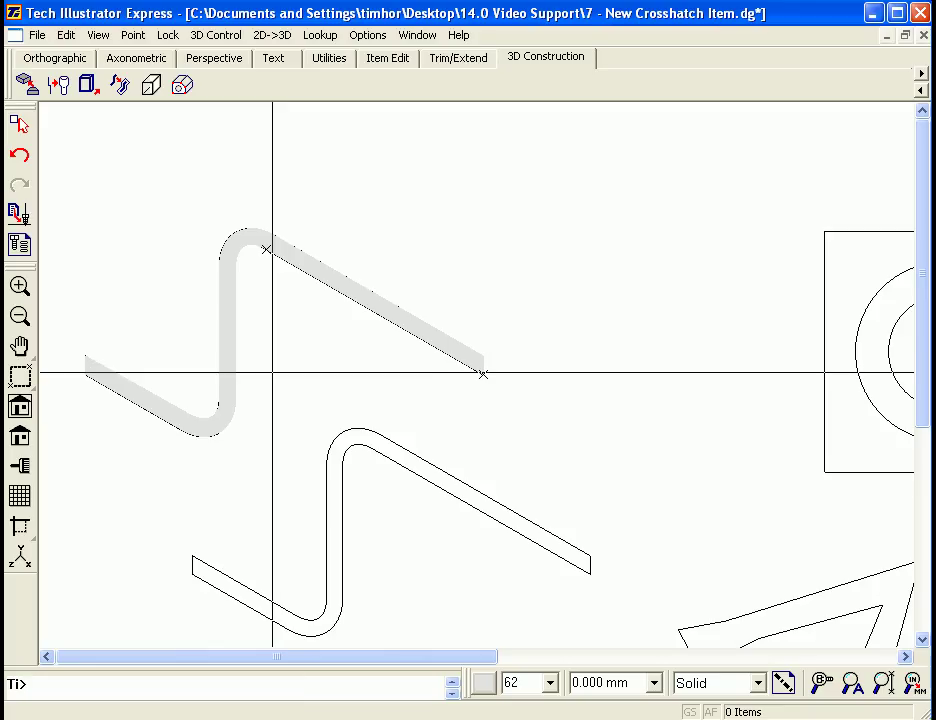
Apply Color Fill to the lower Z-shaped profile.
{"action": "left_click", "coordinate": [336, 60]}
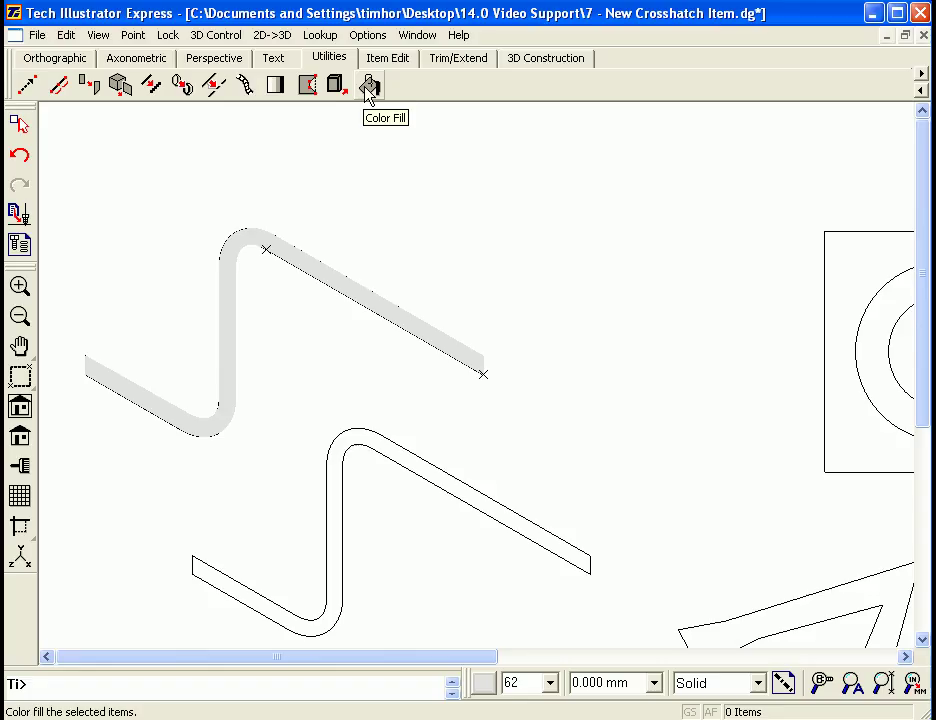
{"action": "left_click", "coordinate": [384, 432]}
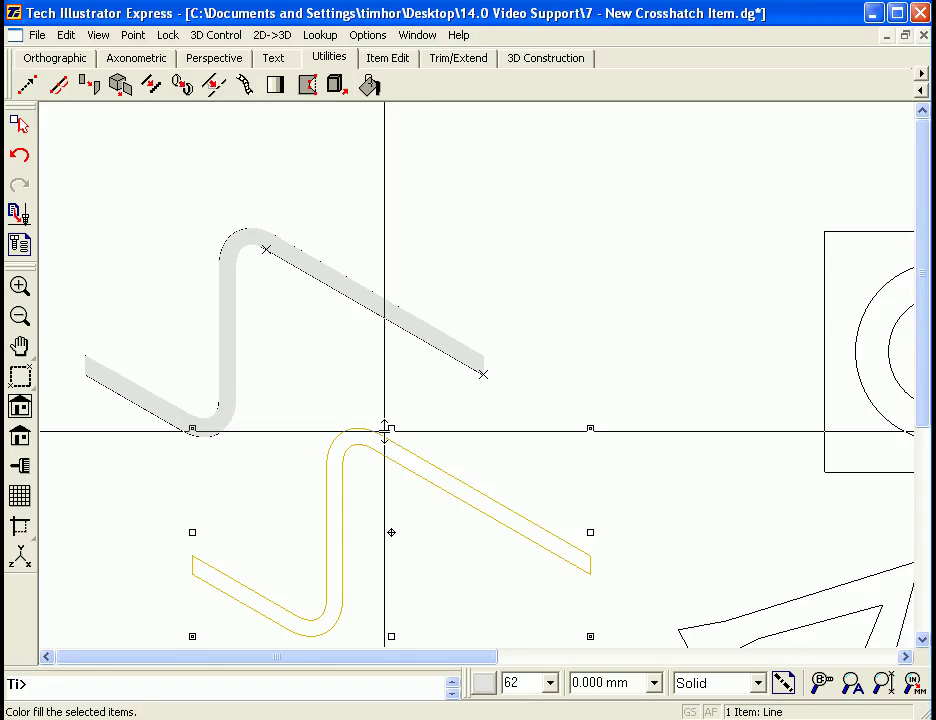
{"action": "left_click", "coordinate": [370, 88]}
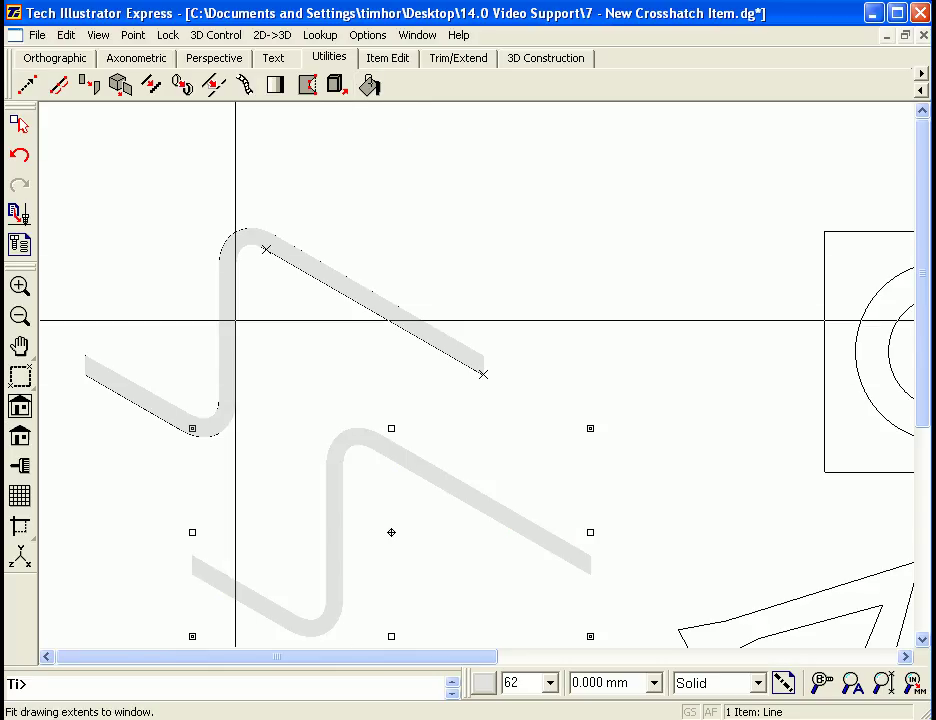
Apply Color Fill to the square and its two concentric circles together, leaving the Z-shaped profile out of the selection.
{"action": "left_click", "coordinate": [20, 410]}
{"action": "left_click", "coordinate": [19, 407]}
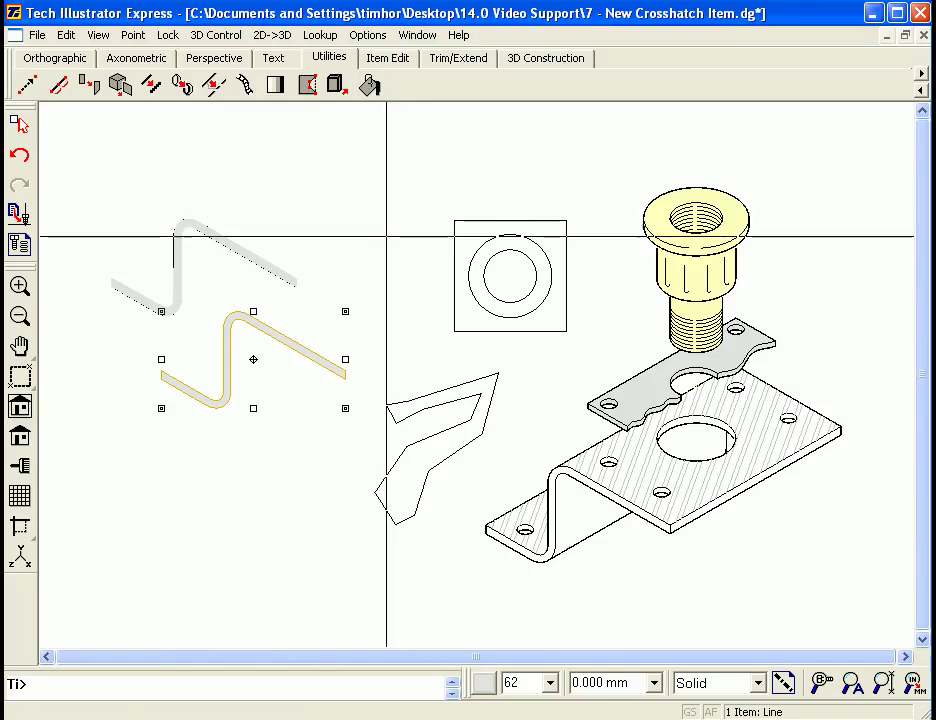
{"action": "left_click_drag", "start_coordinate": [346, 187], "coordinate": [612, 548]}
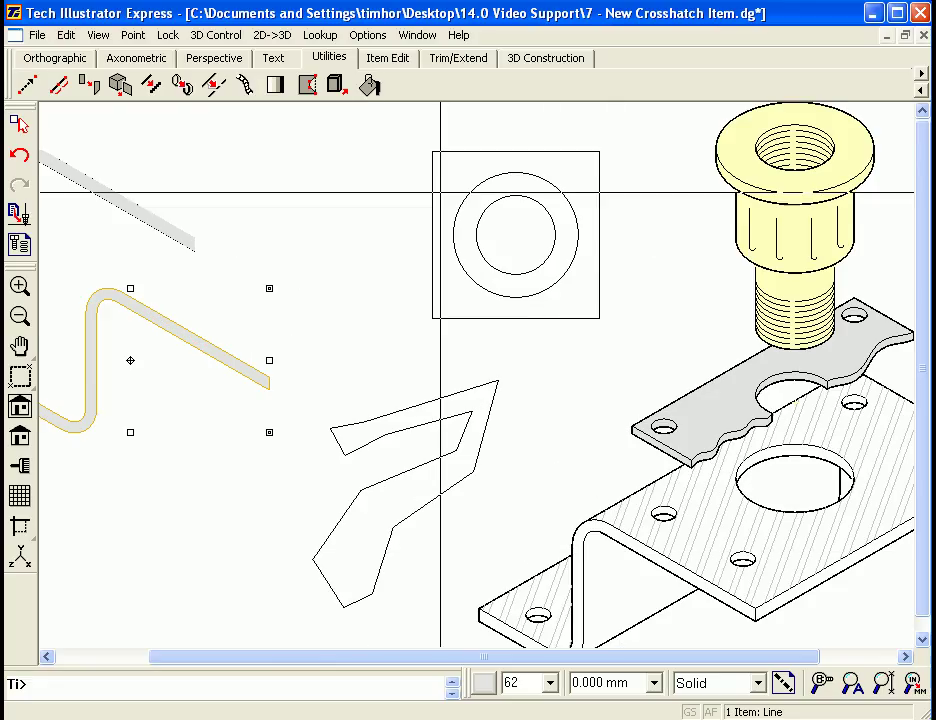
{"action": "left_click_drag", "start_coordinate": [373, 127], "coordinate": [616, 326]}
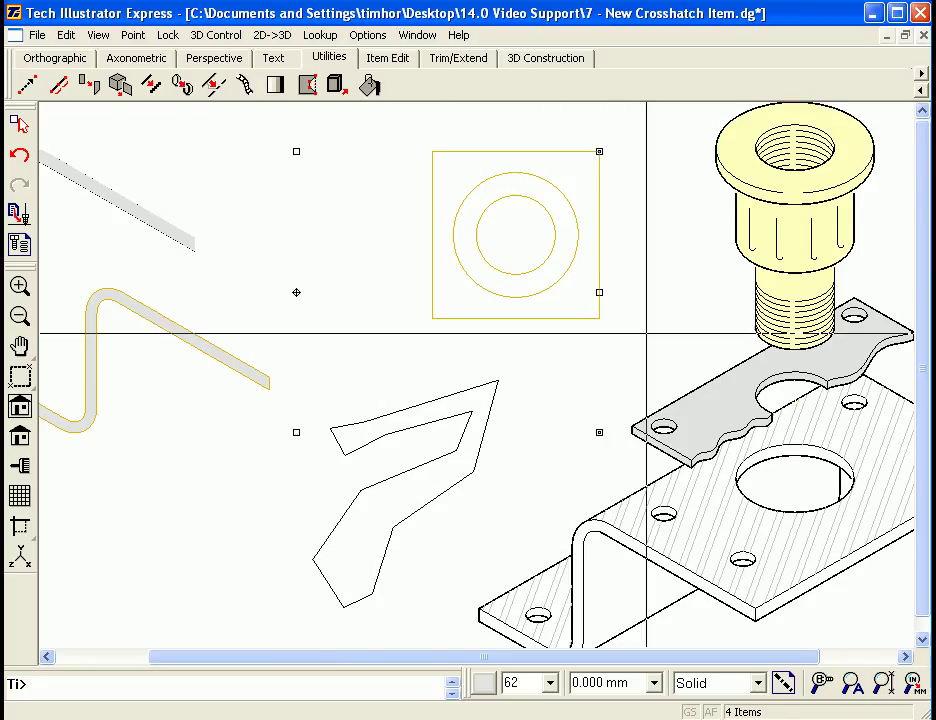
{"action": "left_click", "coordinate": [351, 111]}
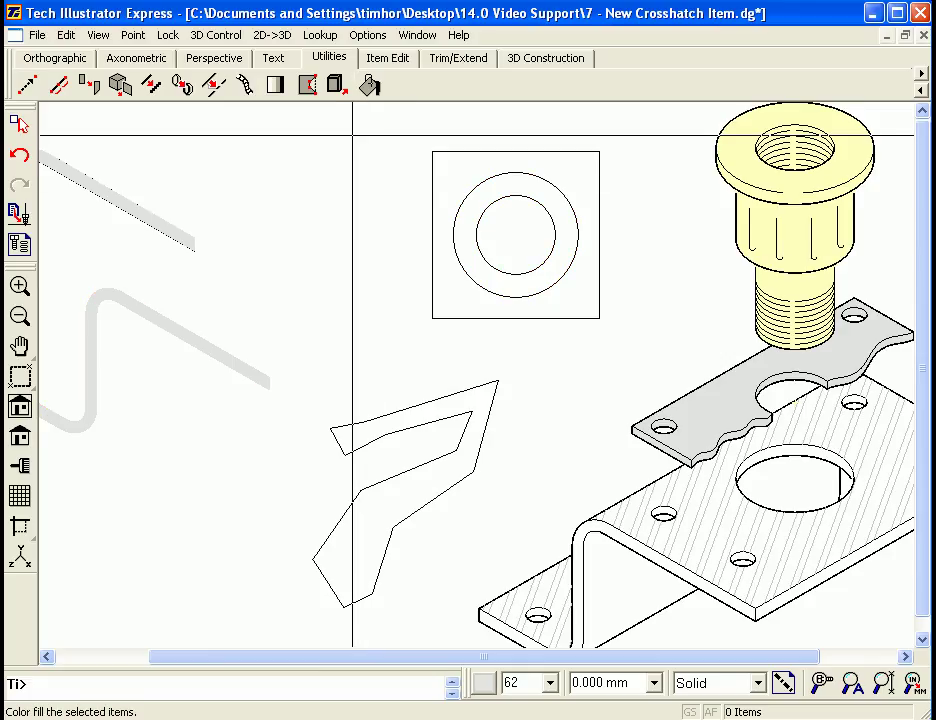
{"action": "left_click_drag", "start_coordinate": [382, 130], "coordinate": [643, 330]}
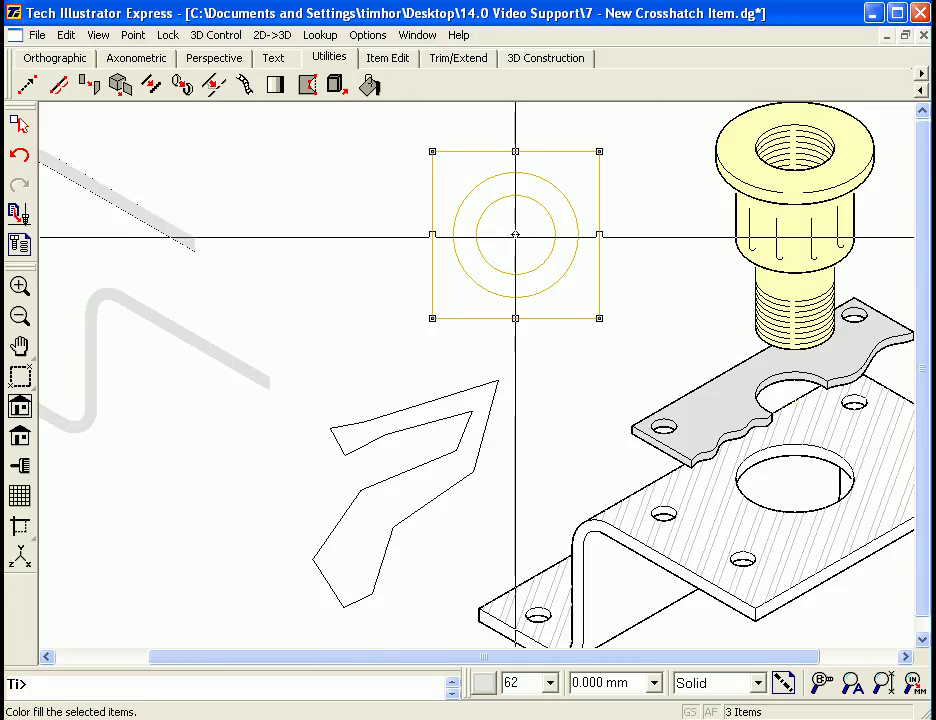
{"action": "left_click", "coordinate": [369, 86]}
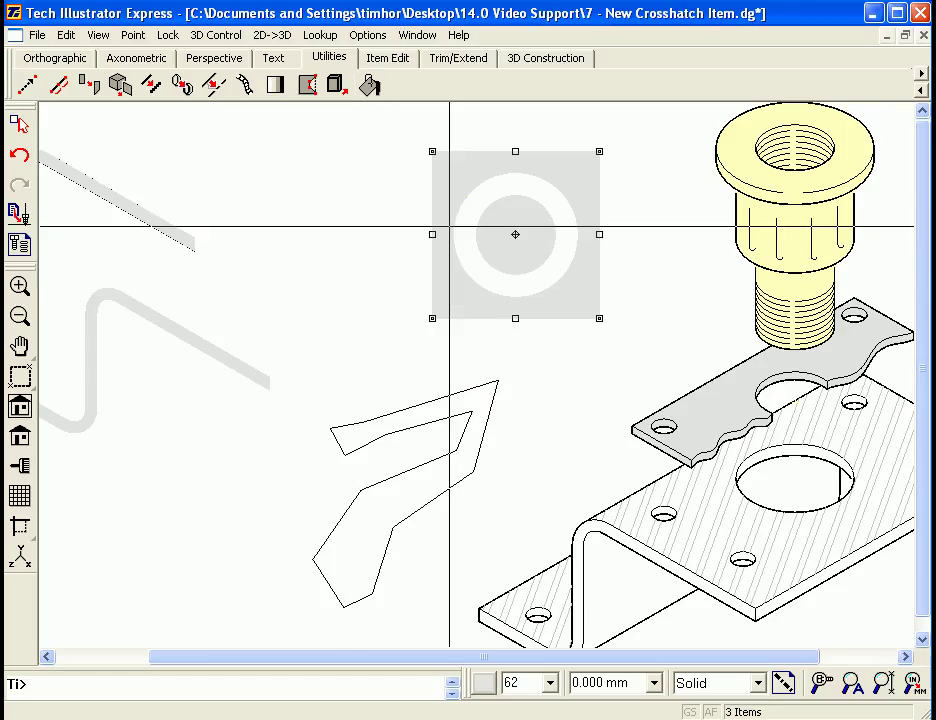
Apply Color Fill to the irregular polygon boundary below the square, then clear the selection.
{"action": "left_click", "coordinate": [355, 422]}
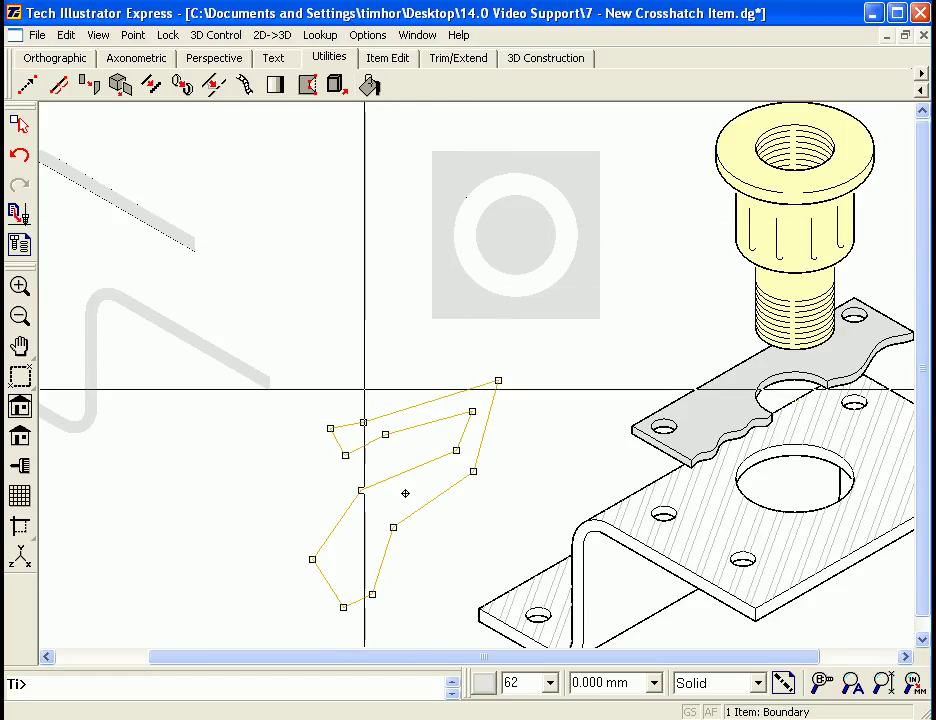
{"action": "left_click", "coordinate": [369, 86]}
{"action": "left_click", "coordinate": [234, 313]}
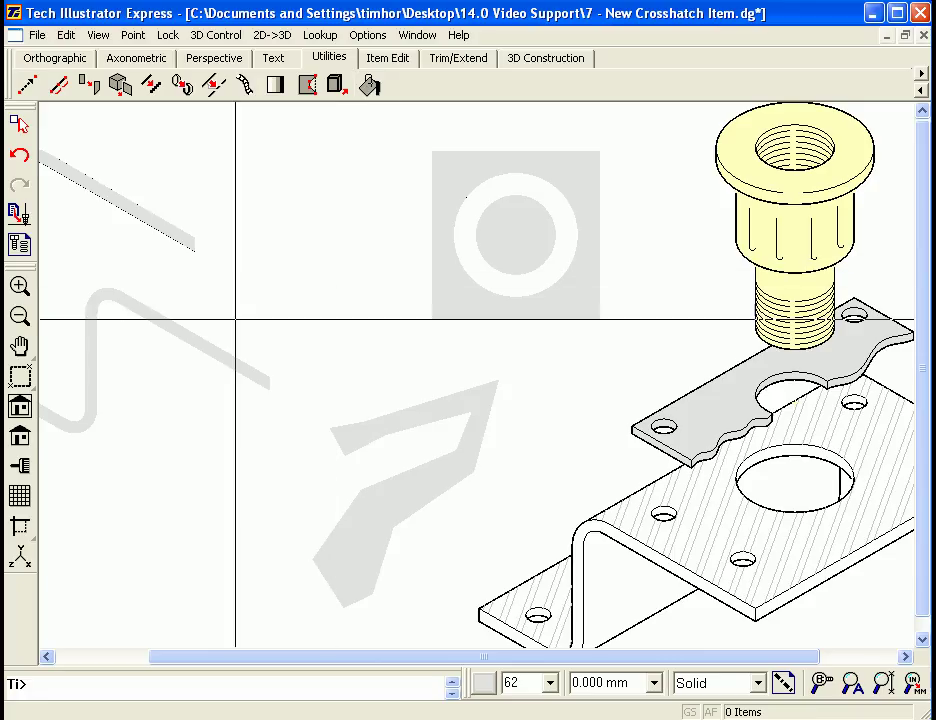
Extrude both filled Z-shaped profiles together using Extrude With HLR, running the extrusion diagonally up and to the right.
{"action": "left_click", "coordinate": [30, 438]}
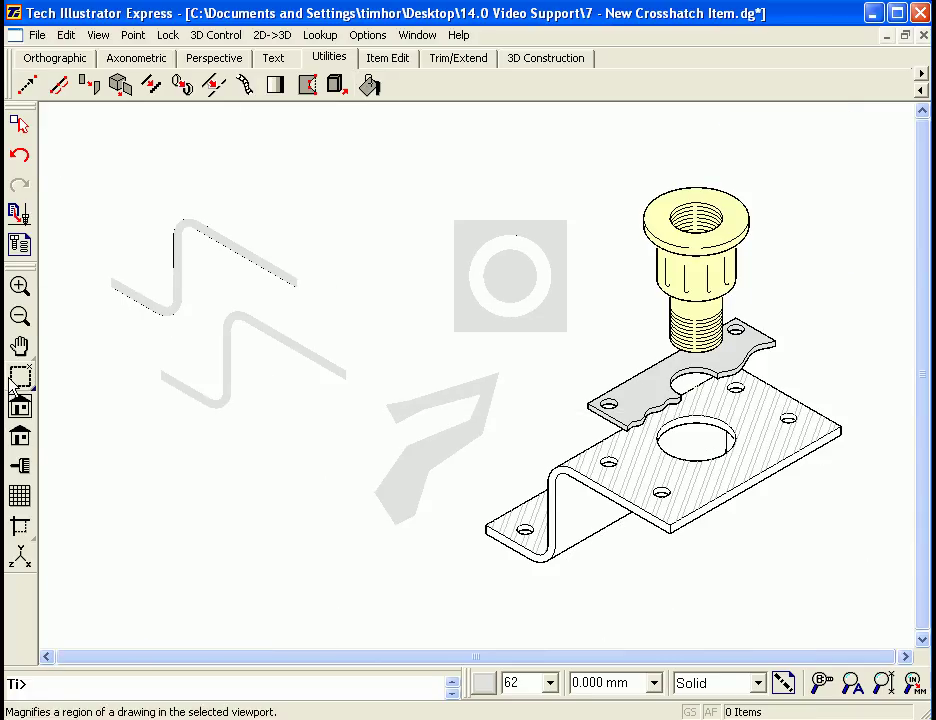
{"action": "left_click", "coordinate": [20, 377]}
{"action": "left_click", "coordinate": [105, 152]}
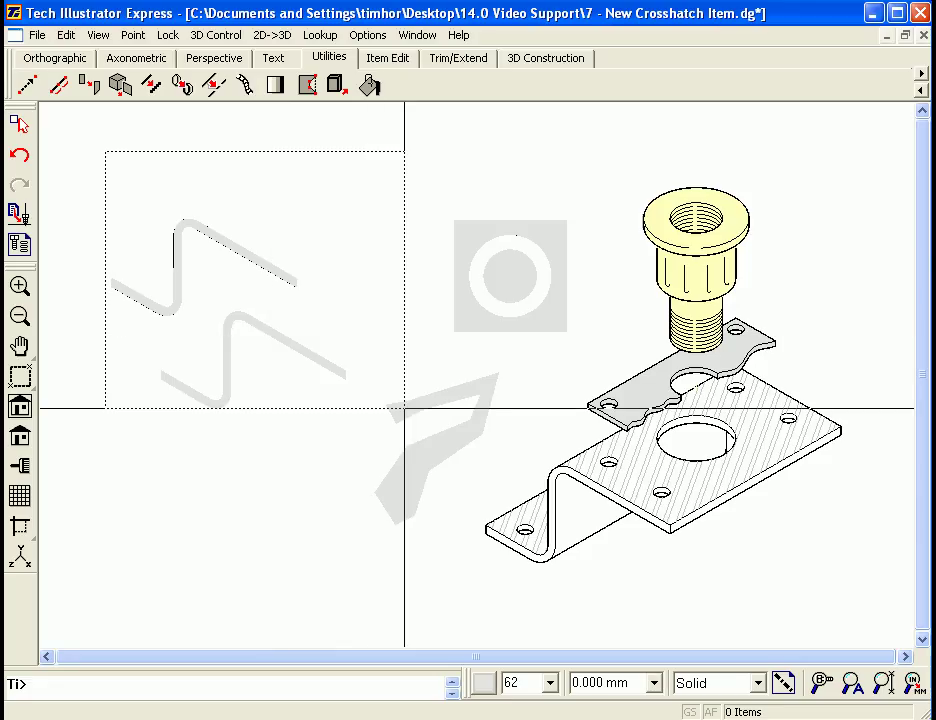
{"action": "left_click", "coordinate": [404, 408]}
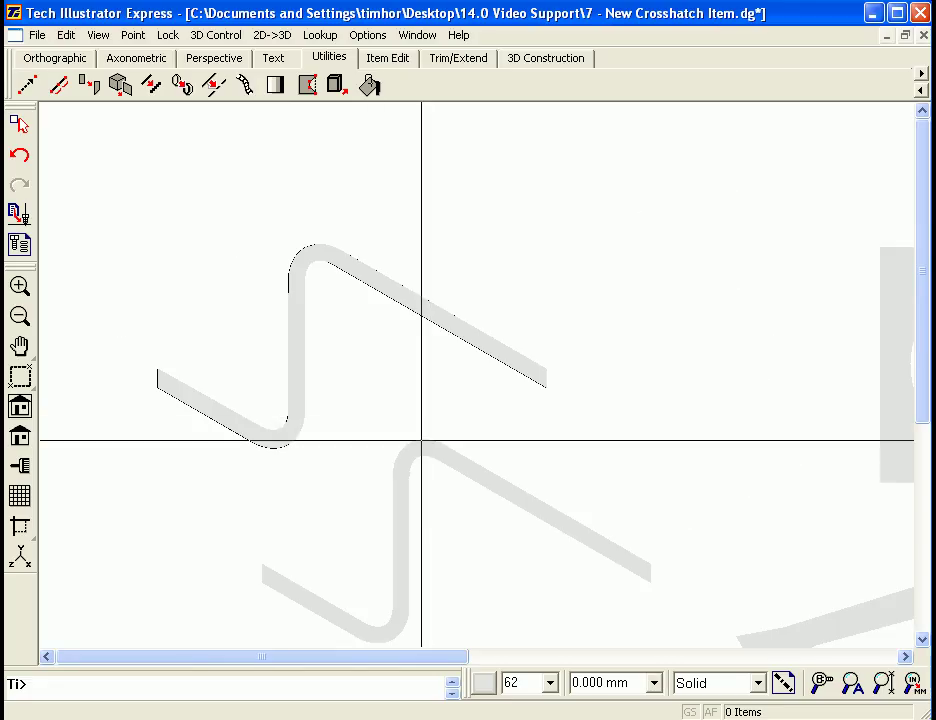
{"action": "left_click", "coordinate": [320, 253]}
{"action": "left_click", "coordinate": [346, 262], "text": "shift"}
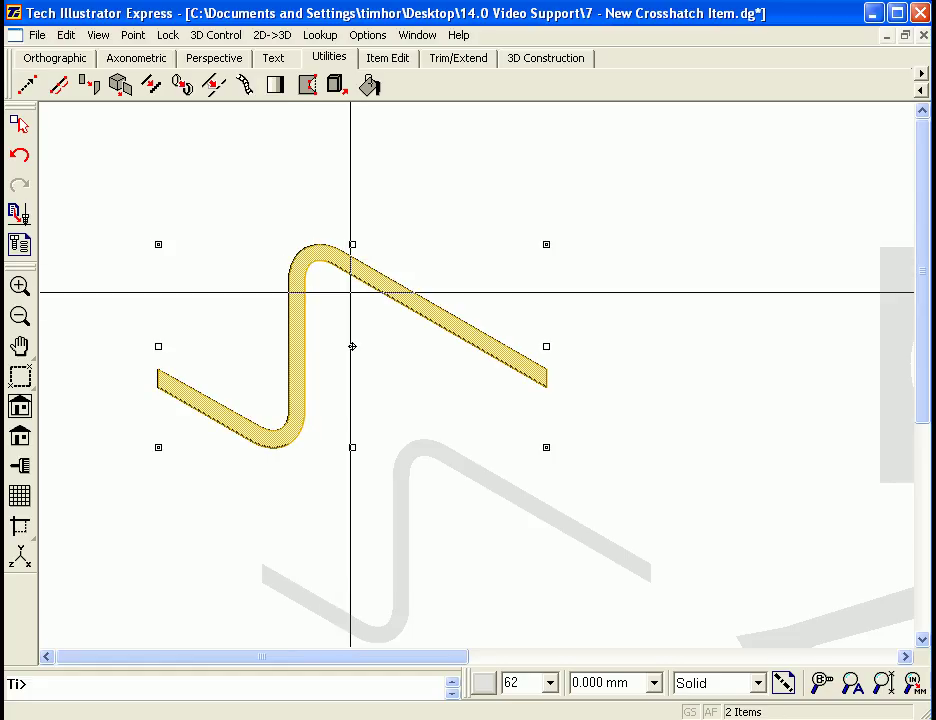
{"action": "left_click", "coordinate": [449, 460]}
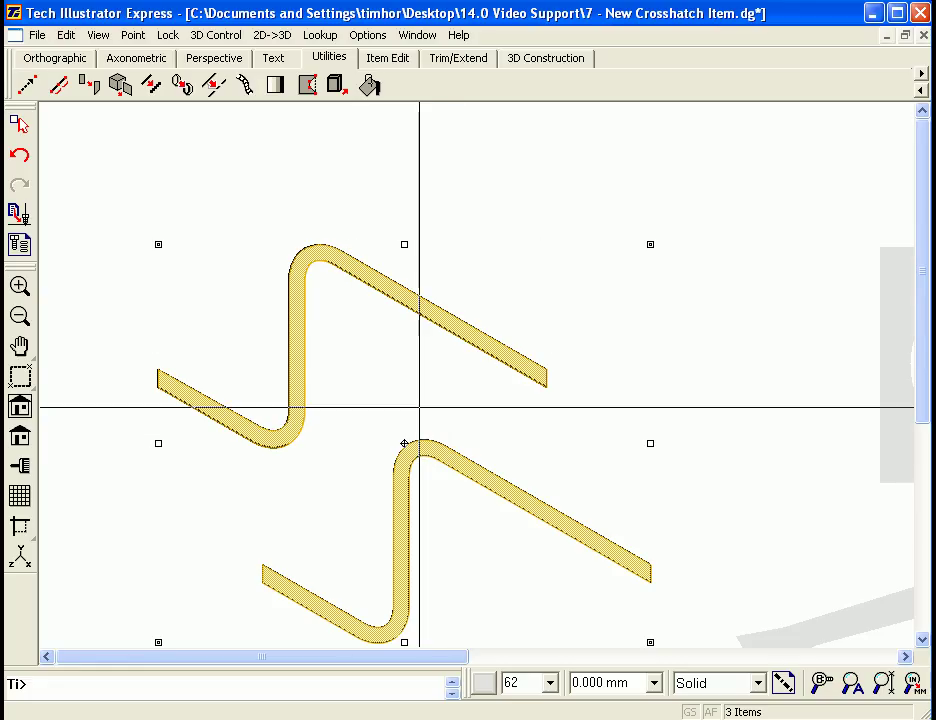
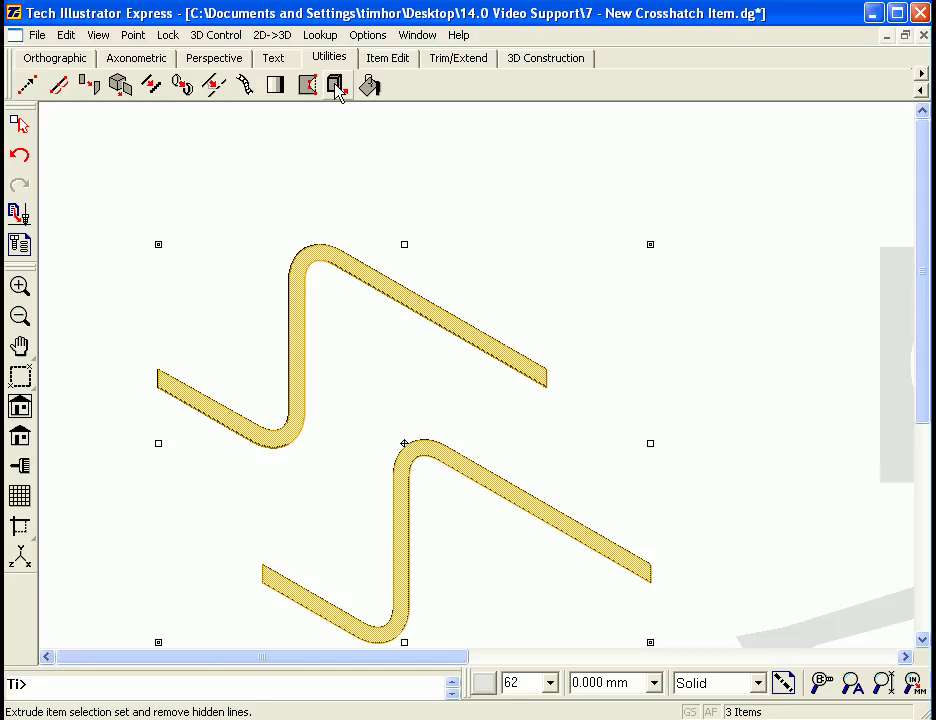
{"action": "left_click", "coordinate": [337, 88]}
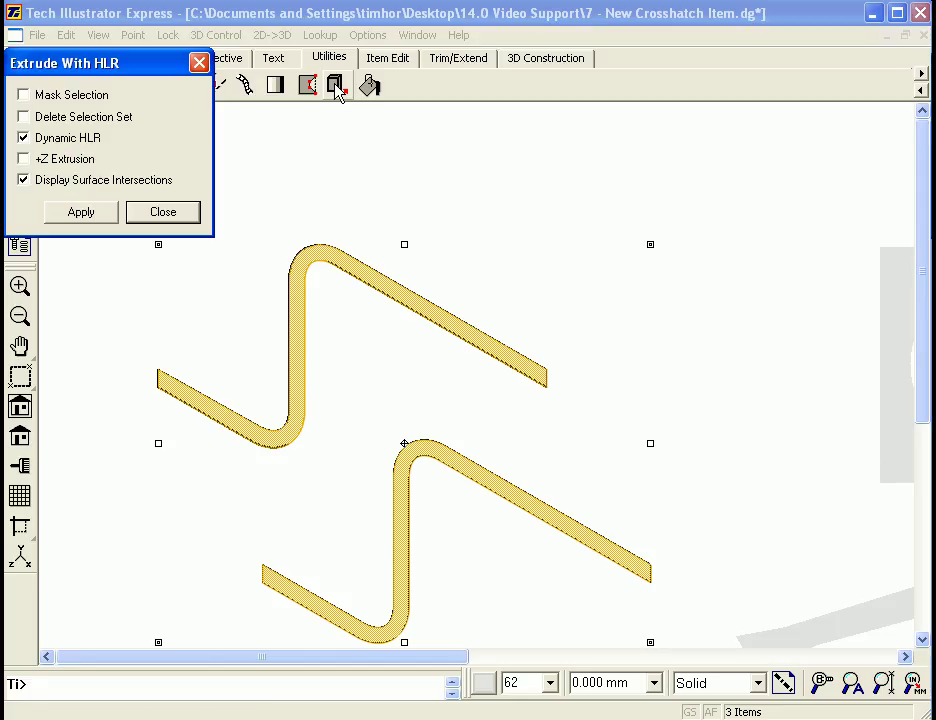
{"action": "left_click", "coordinate": [85, 208]}
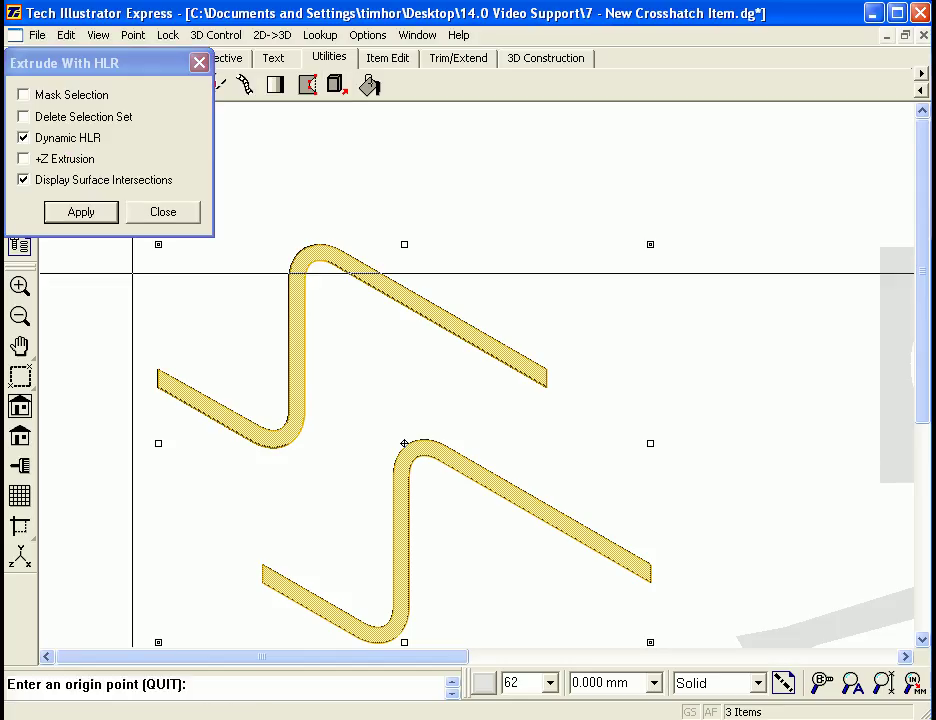
{"action": "left_click", "coordinate": [415, 425]}
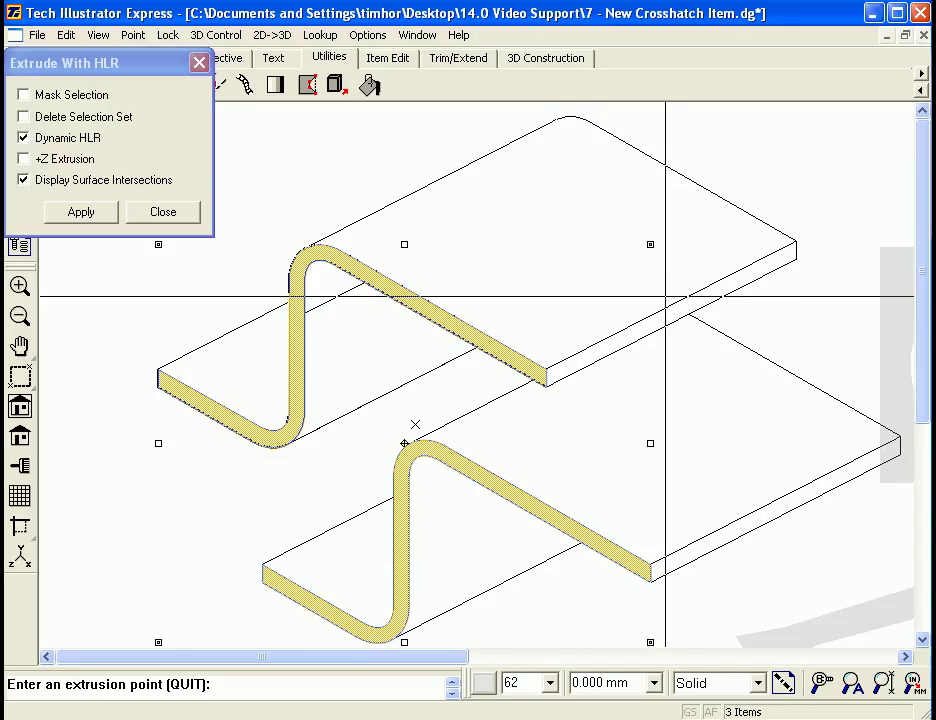
{"action": "left_click", "coordinate": [620, 303]}
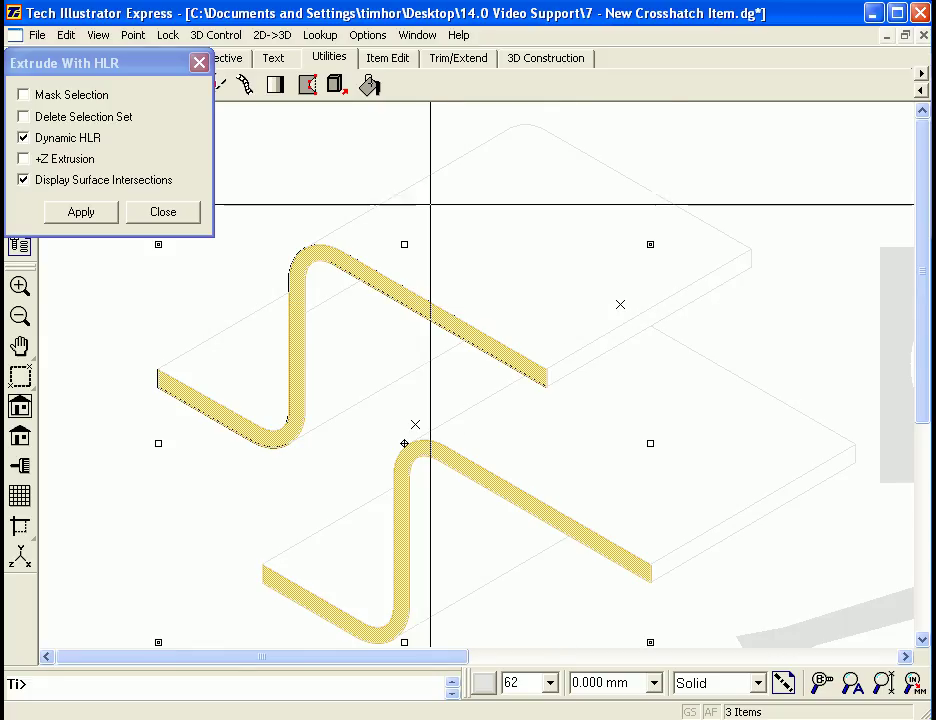
Change the line color of the new extruded group to black.
{"action": "right_click", "coordinate": [476, 368]}
{"action": "left_click", "coordinate": [560, 580]}
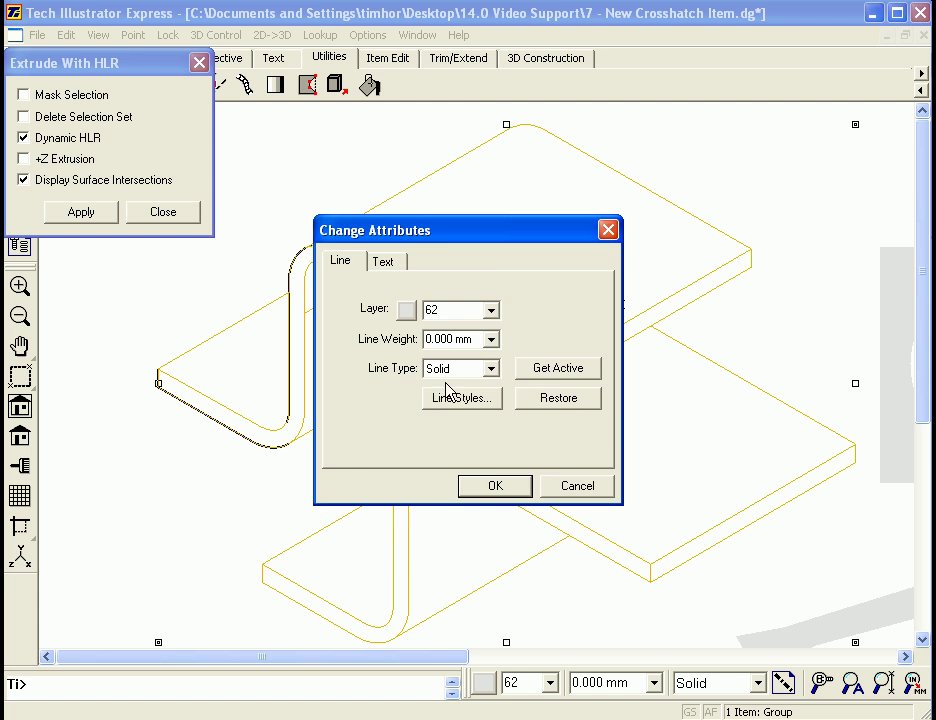
{"action": "left_click", "coordinate": [406, 309]}
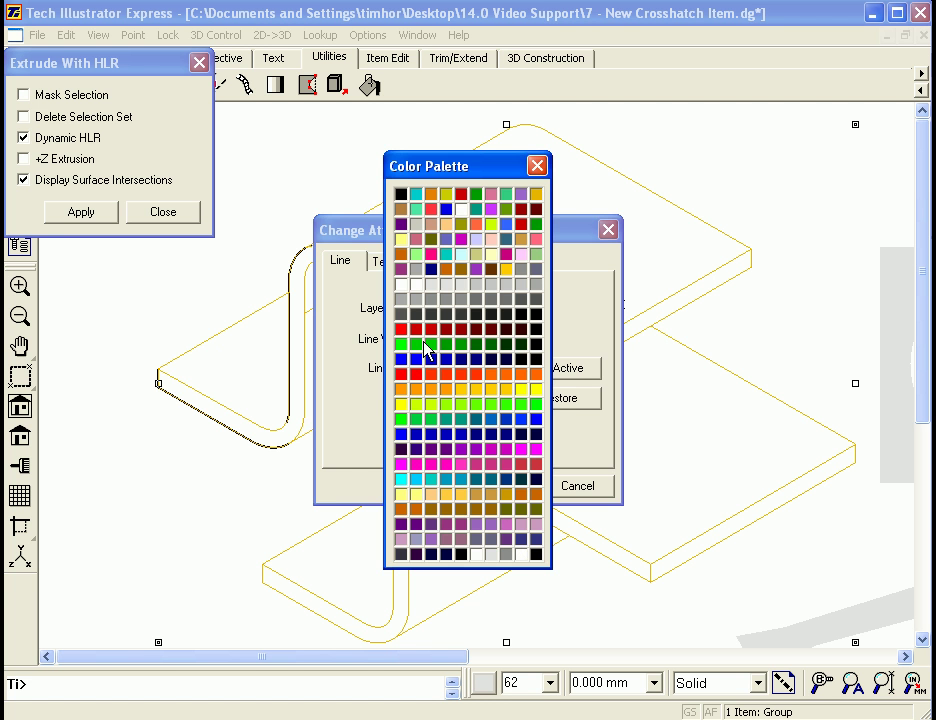
{"action": "left_click", "coordinate": [399, 192]}
{"action": "left_click", "coordinate": [494, 486]}
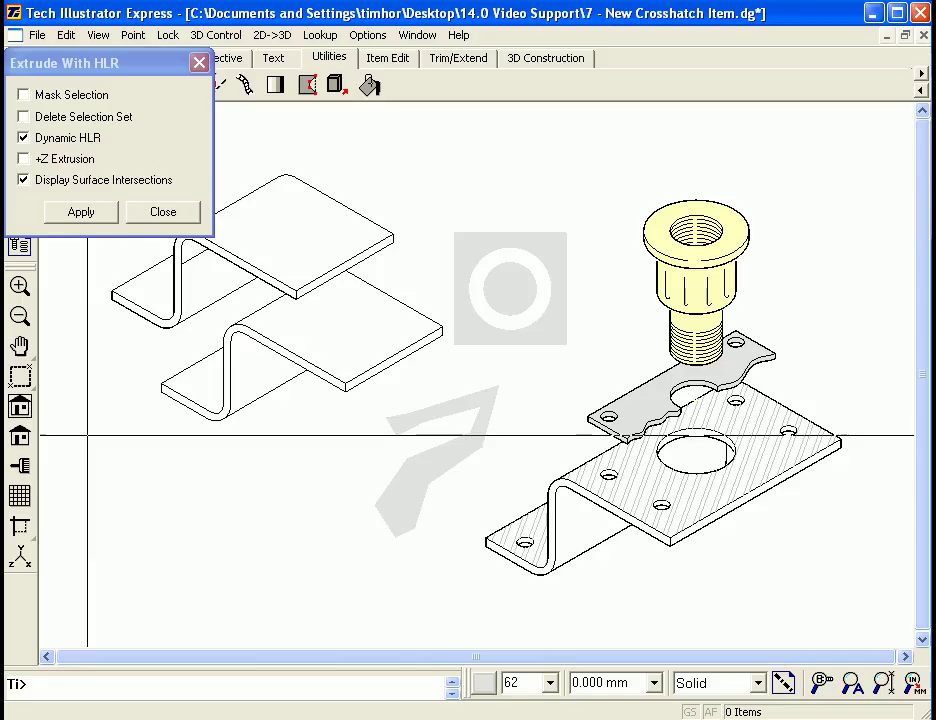
Inspect the lower extruded Z-shaped bracket up close, restore the full drawing view and close Extrude With HLR.
{"action": "scroll", "coordinate": [95, 367], "scroll_direction": "up", "scroll_amount": 1}
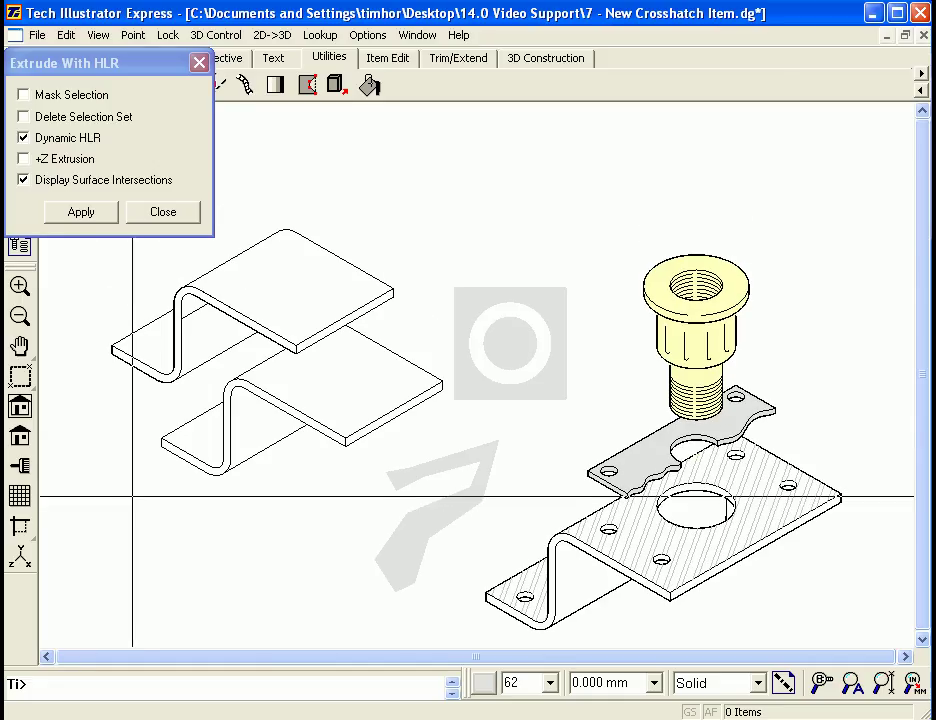
{"action": "left_click", "coordinate": [138, 330]}
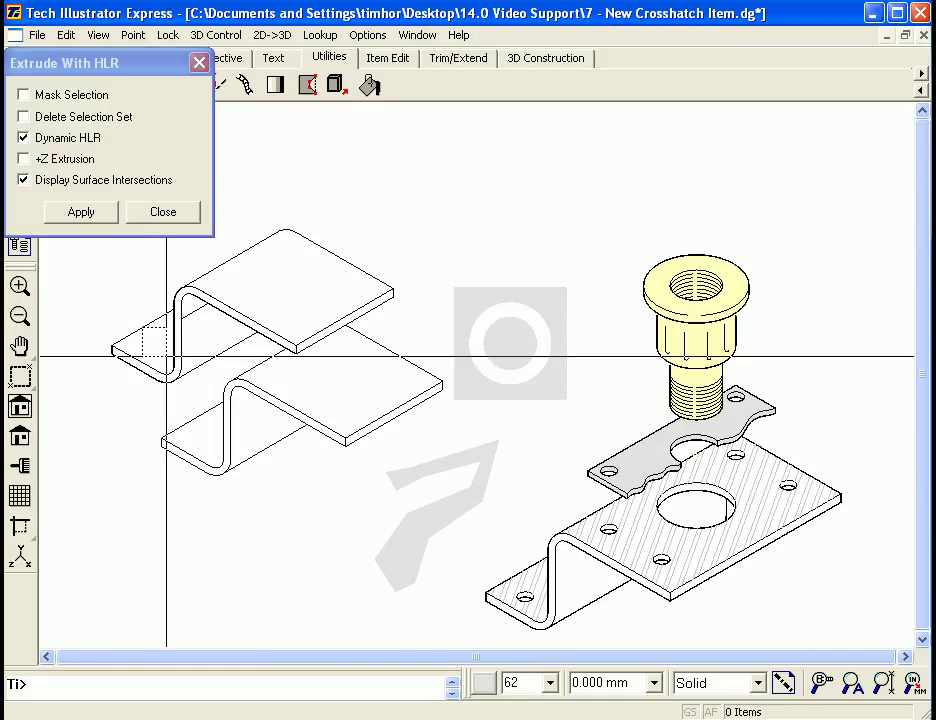
{"action": "left_click", "coordinate": [318, 497]}
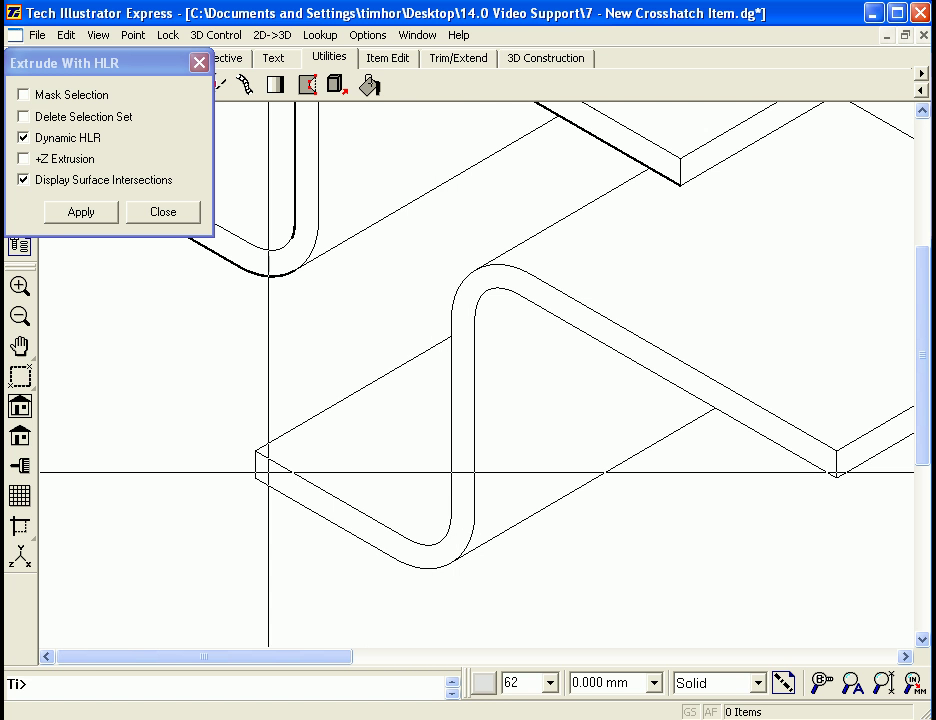
{"action": "left_click", "coordinate": [20, 407]}
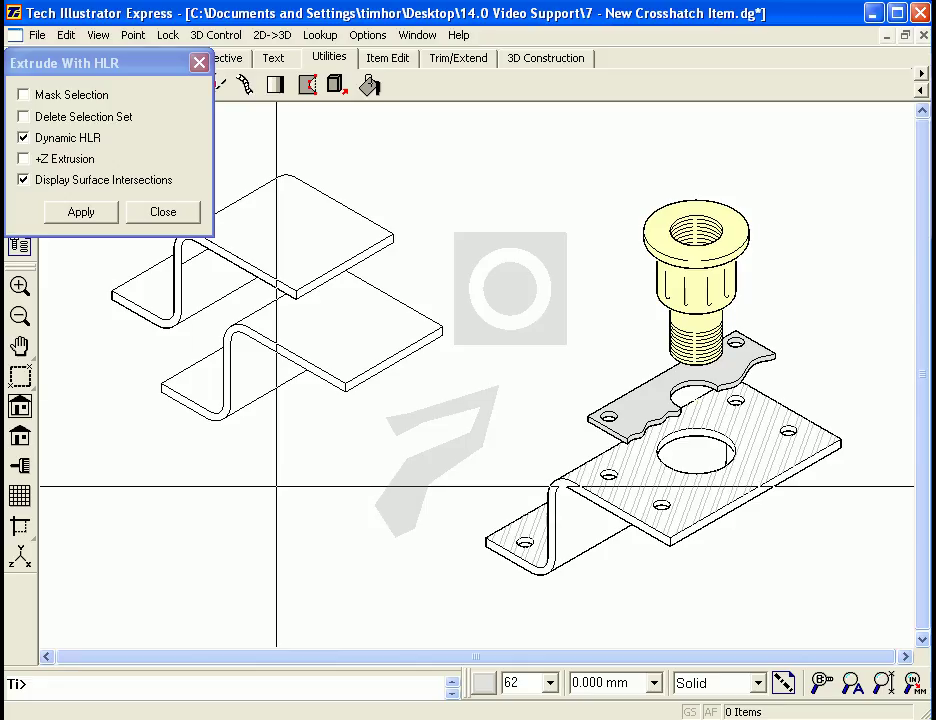
{"action": "left_click", "coordinate": [163, 213]}
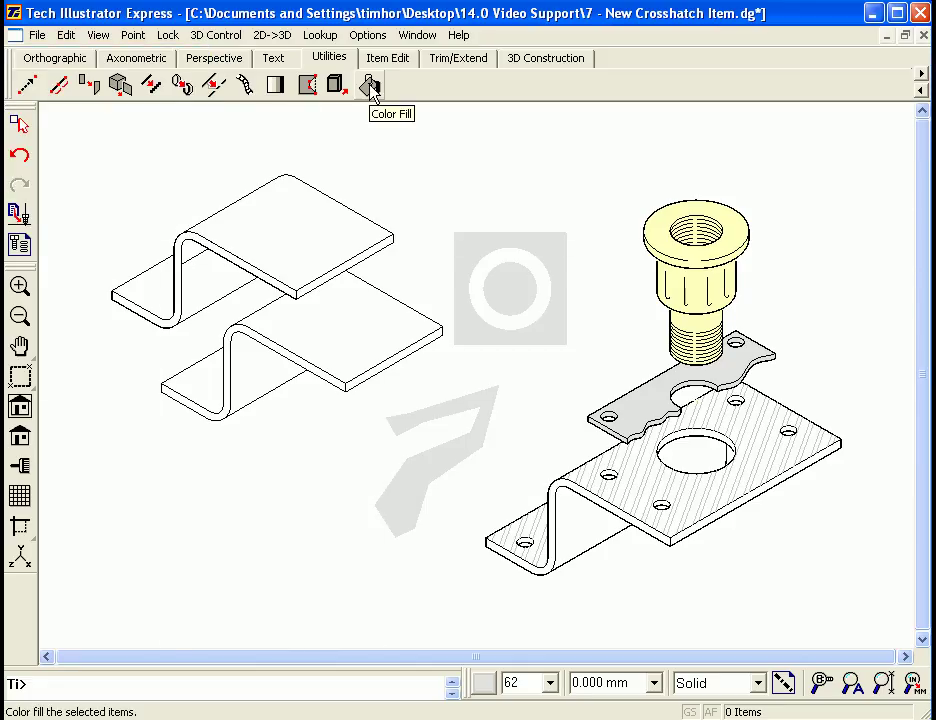
{"action": "left_click", "coordinate": [546, 60]}
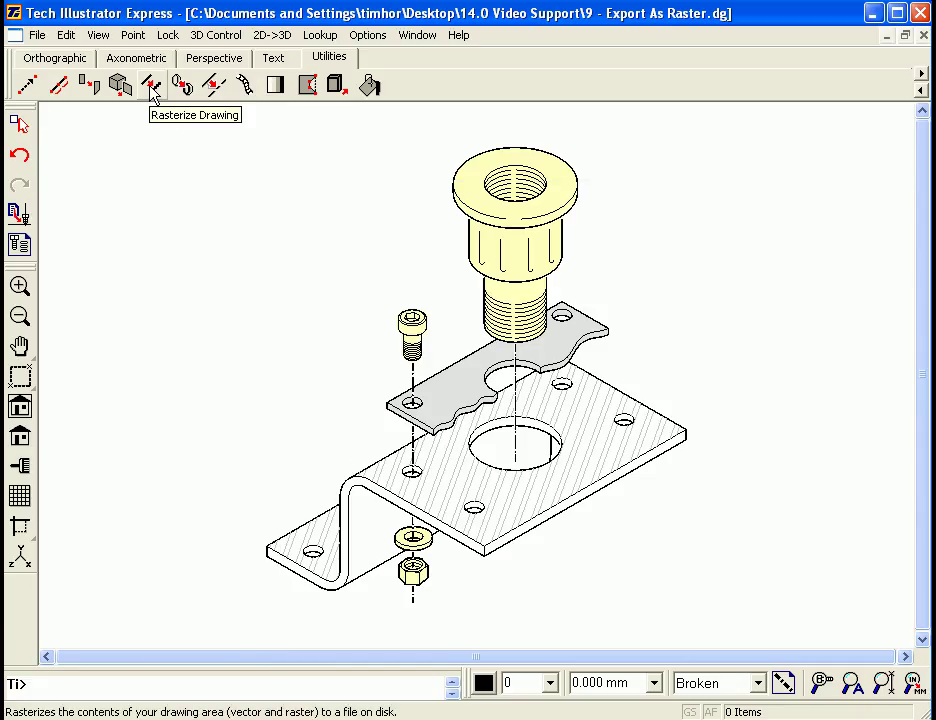
Export the drawing as the TIFF raster file "9 - Export As Raster.tif" using options -tpc 255 255 255 -type gray at 200 dpi.
{"action": "left_click", "coordinate": [37, 36]}
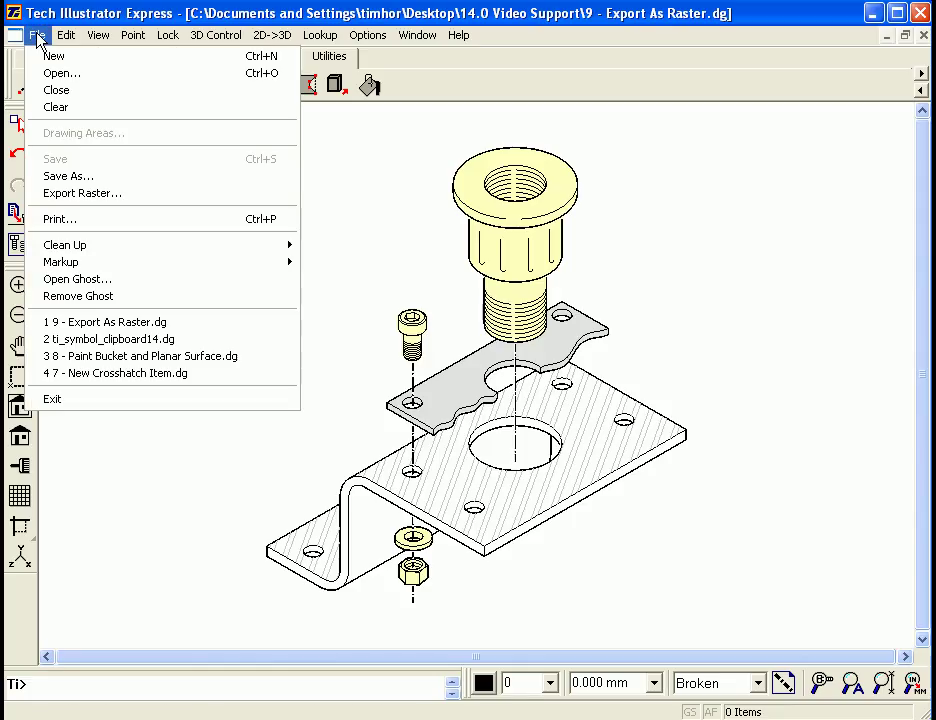
{"action": "left_click", "coordinate": [143, 196]}
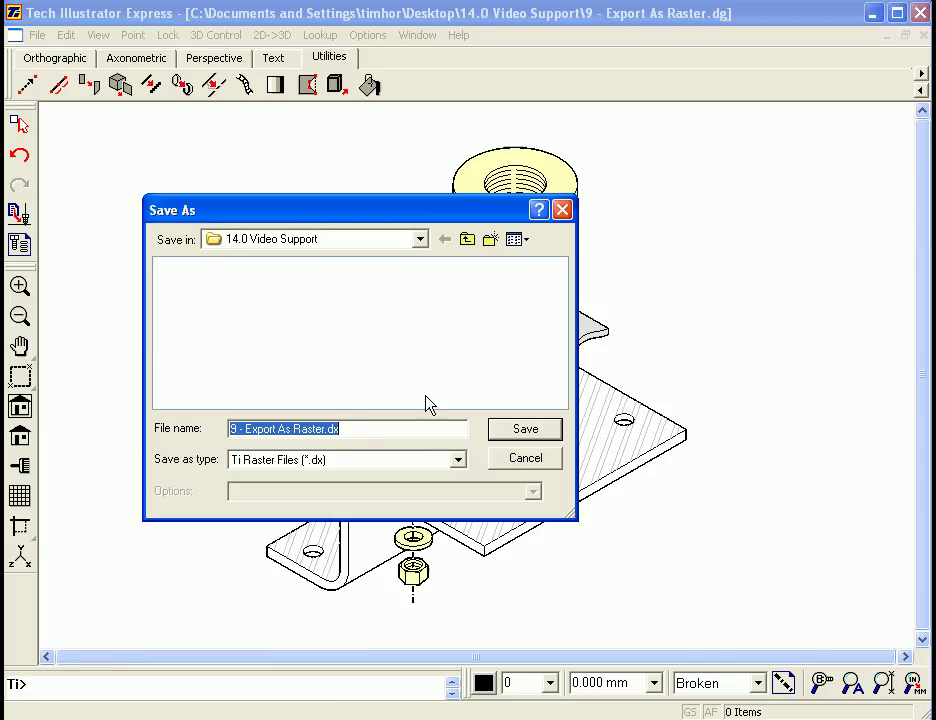
{"action": "left_click", "coordinate": [460, 462]}
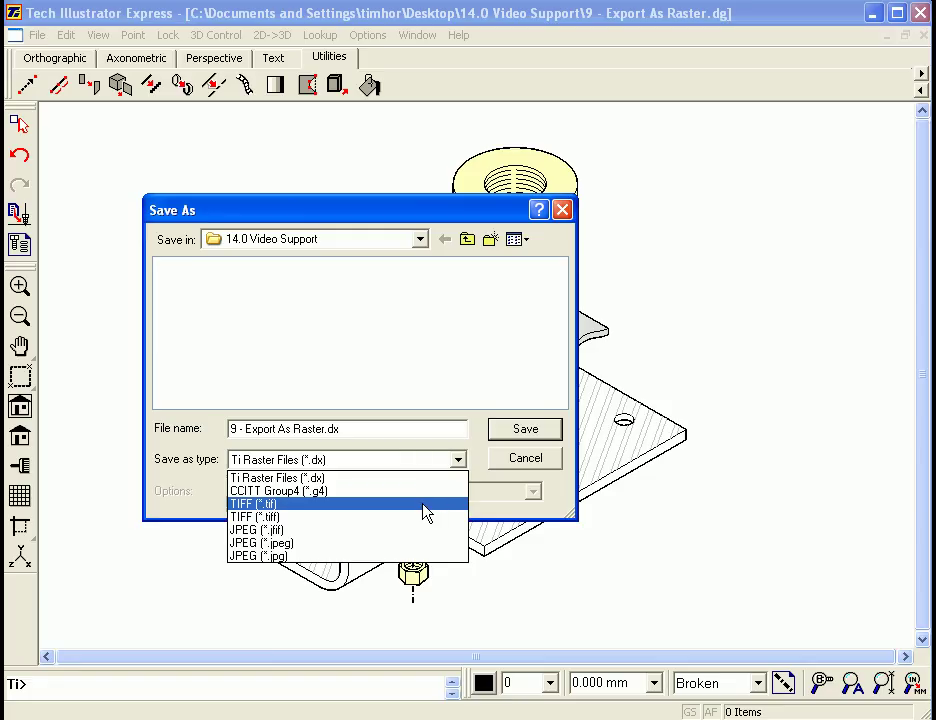
{"action": "left_click", "coordinate": [423, 504]}
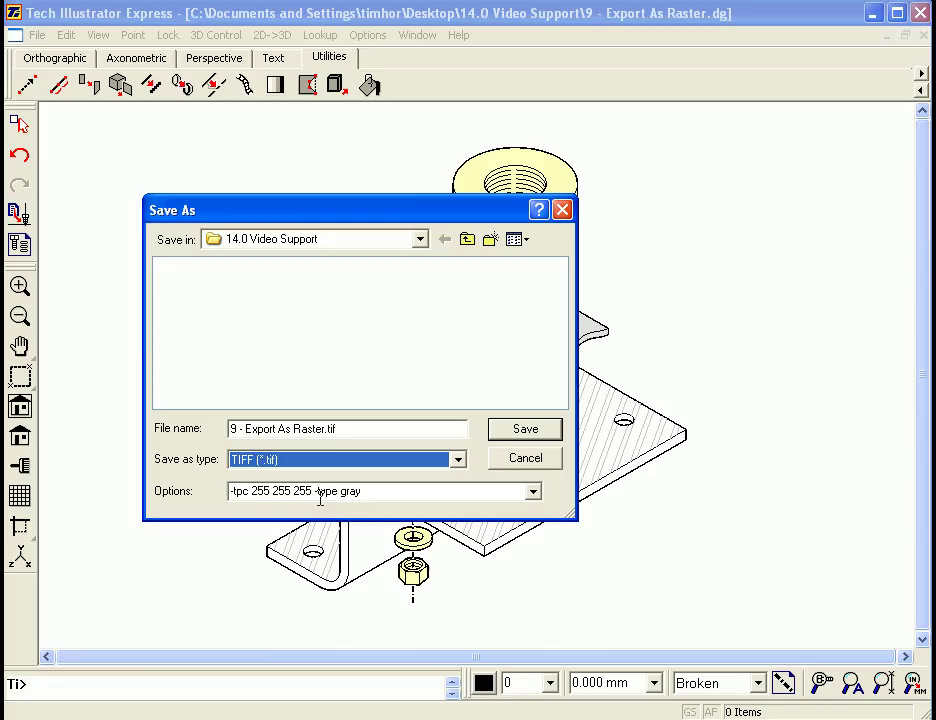
{"action": "left_click", "coordinate": [362, 497]}
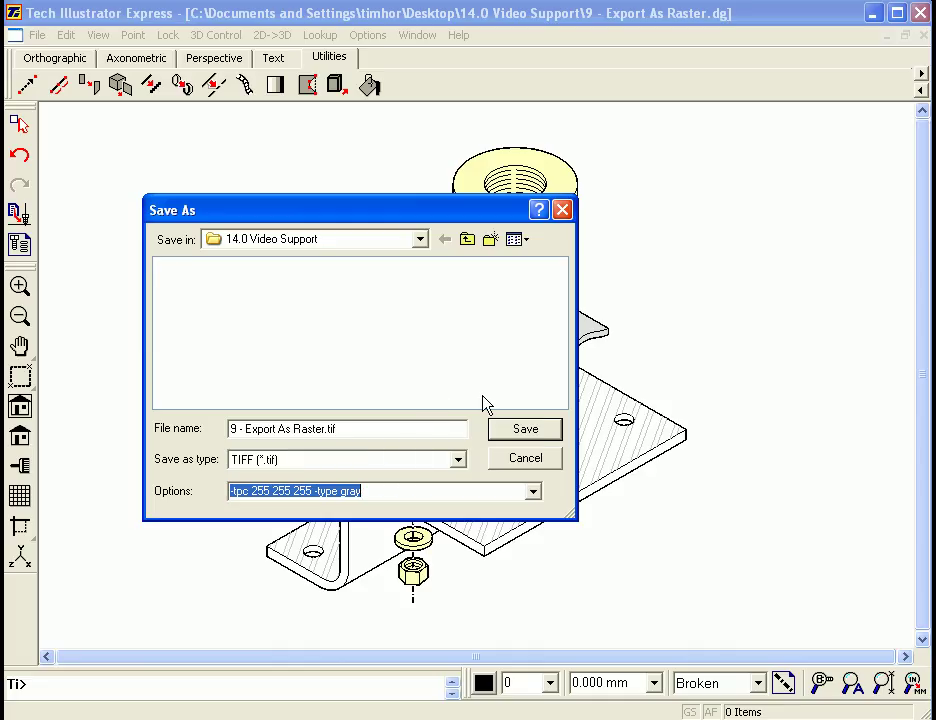
{"action": "left_click", "coordinate": [527, 433]}
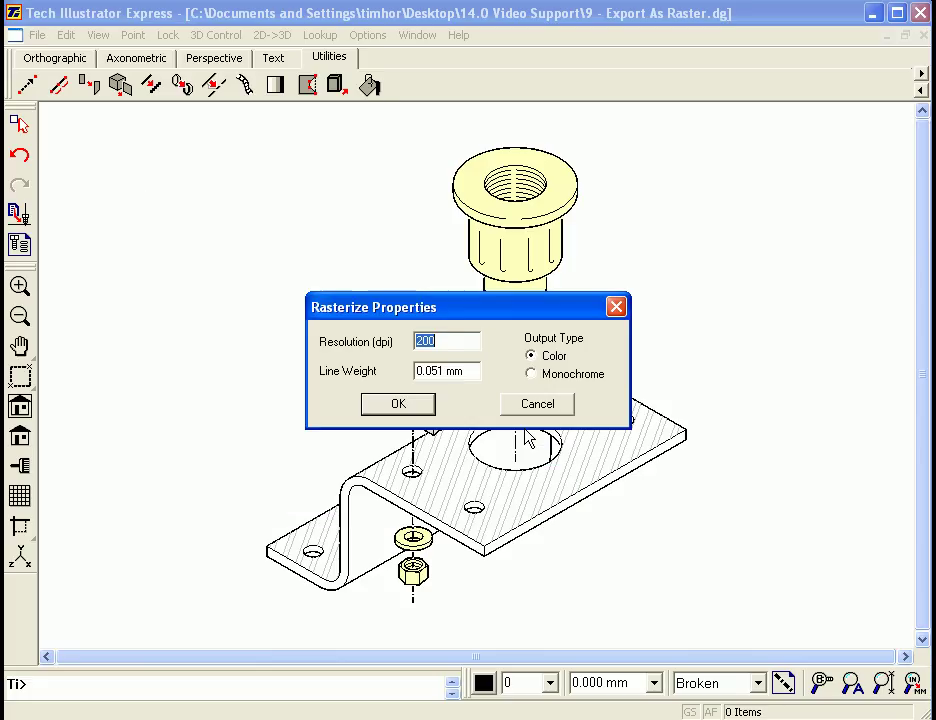
{"action": "left_click", "coordinate": [404, 412]}
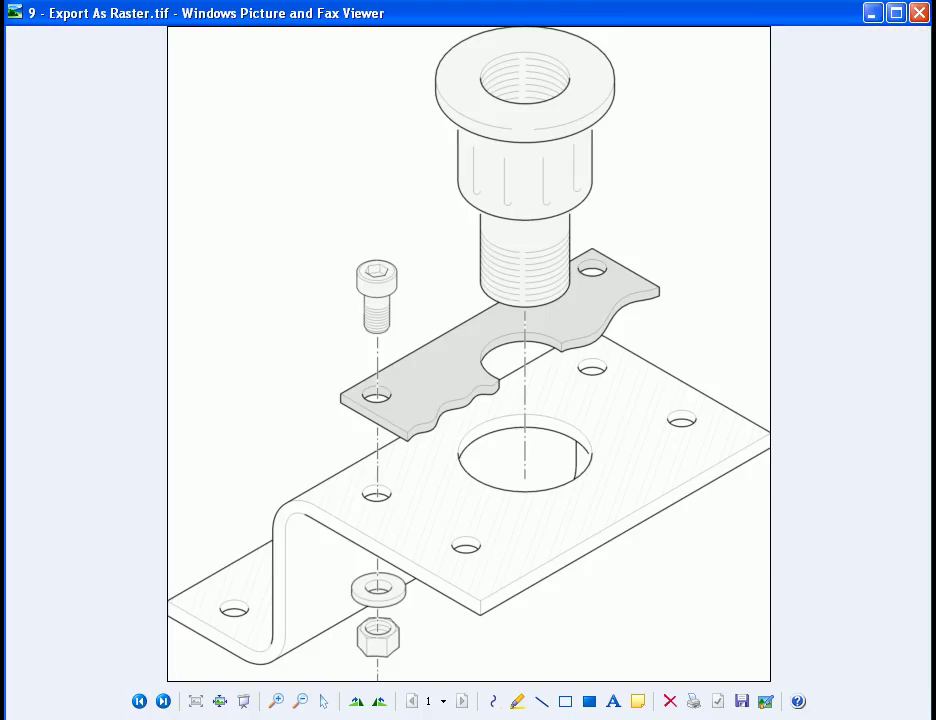
Examine the line and fill quality of the exported TIFF up close in Windows Picture and Fax Viewer, then close it.
{"action": "left_click", "coordinate": [276, 701]}
{"action": "left_click", "coordinate": [530, 348]}
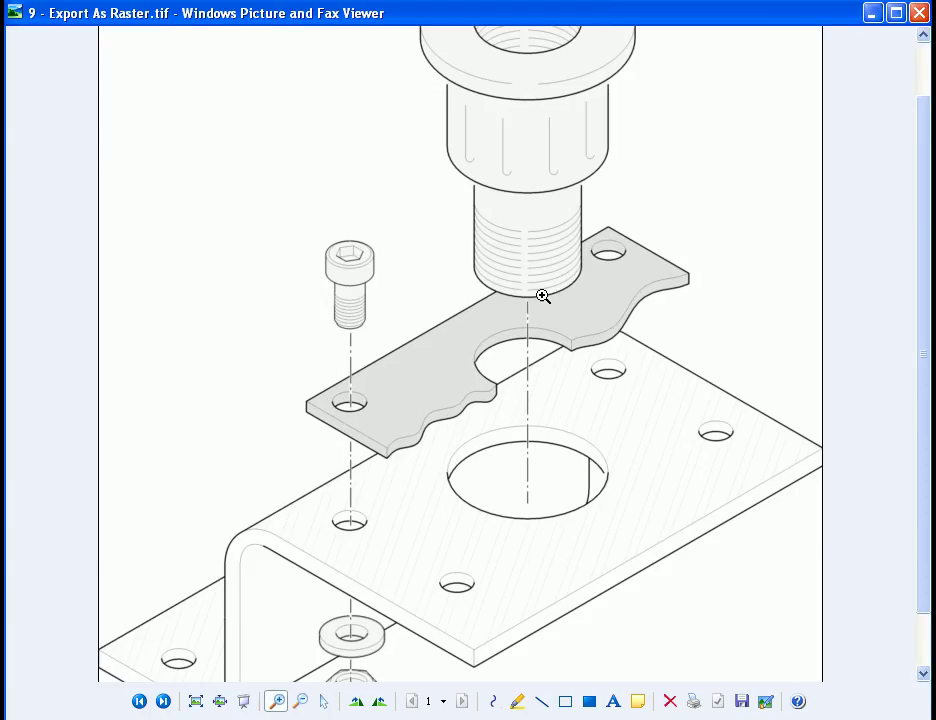
{"action": "left_click", "coordinate": [536, 284]}
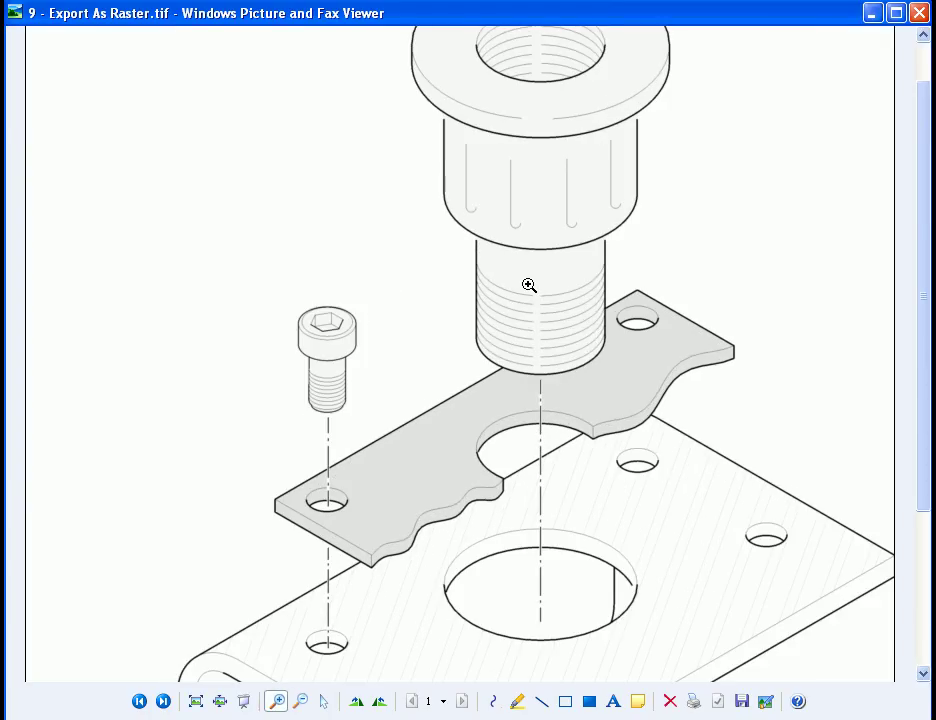
{"action": "left_click", "coordinate": [519, 289]}
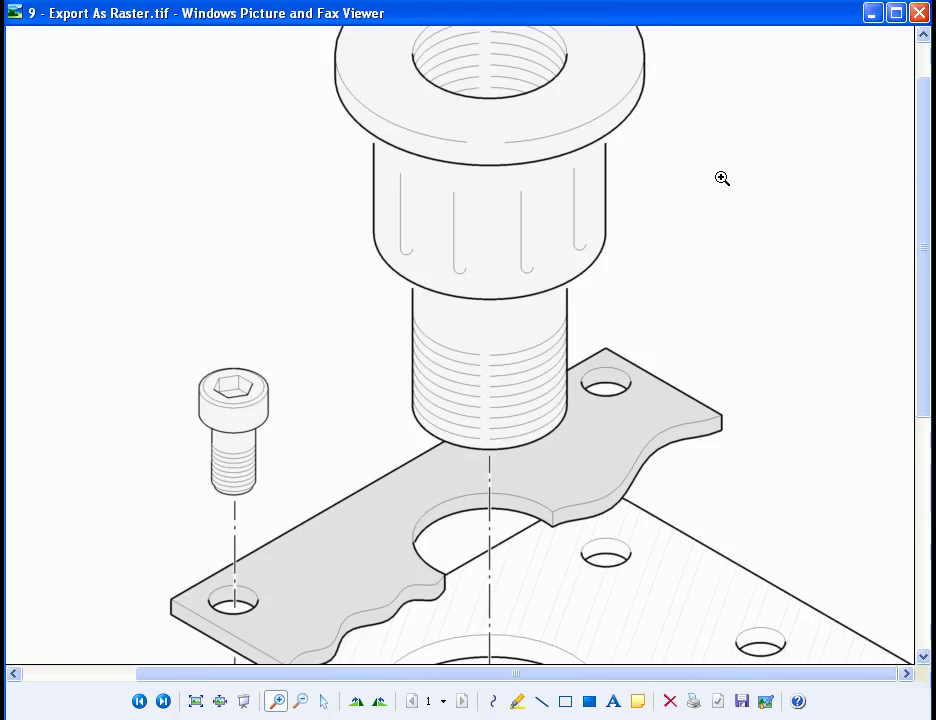
{"action": "left_click", "coordinate": [921, 14]}
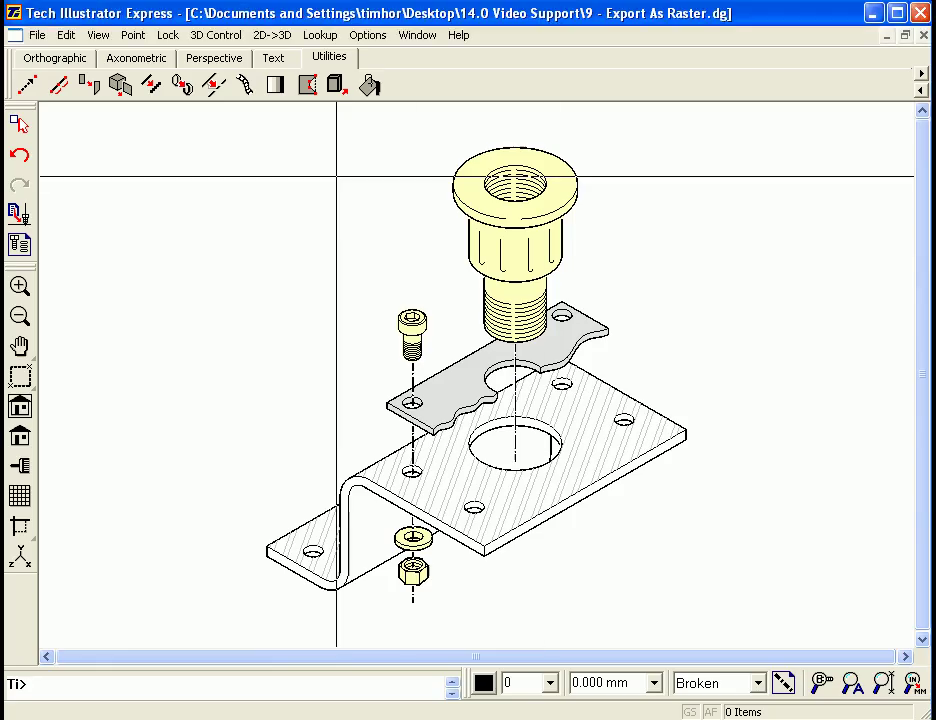
Export the drawing as the JPEG raster file "9 - Export As Raster.jpg" with color output at 200 dpi.
{"action": "left_click", "coordinate": [36, 36]}
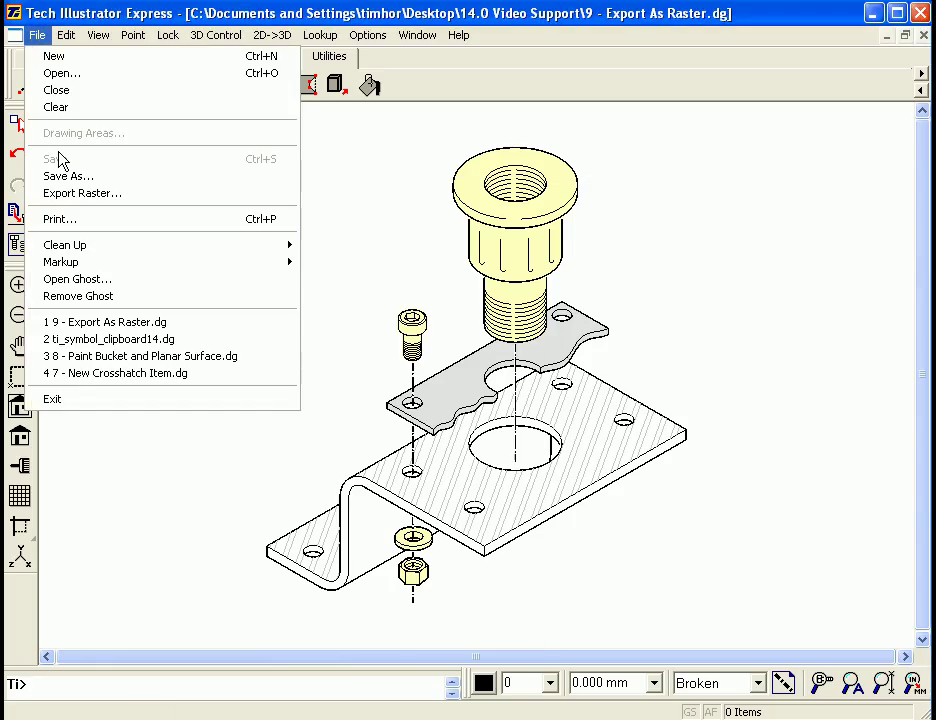
{"action": "left_click", "coordinate": [86, 193]}
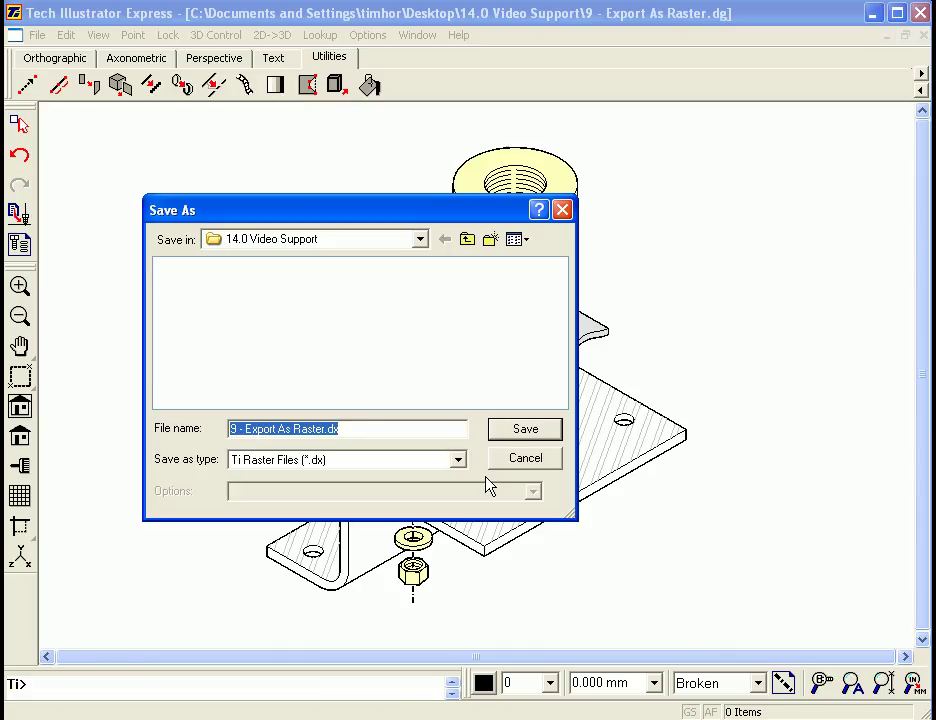
{"action": "left_click", "coordinate": [458, 460]}
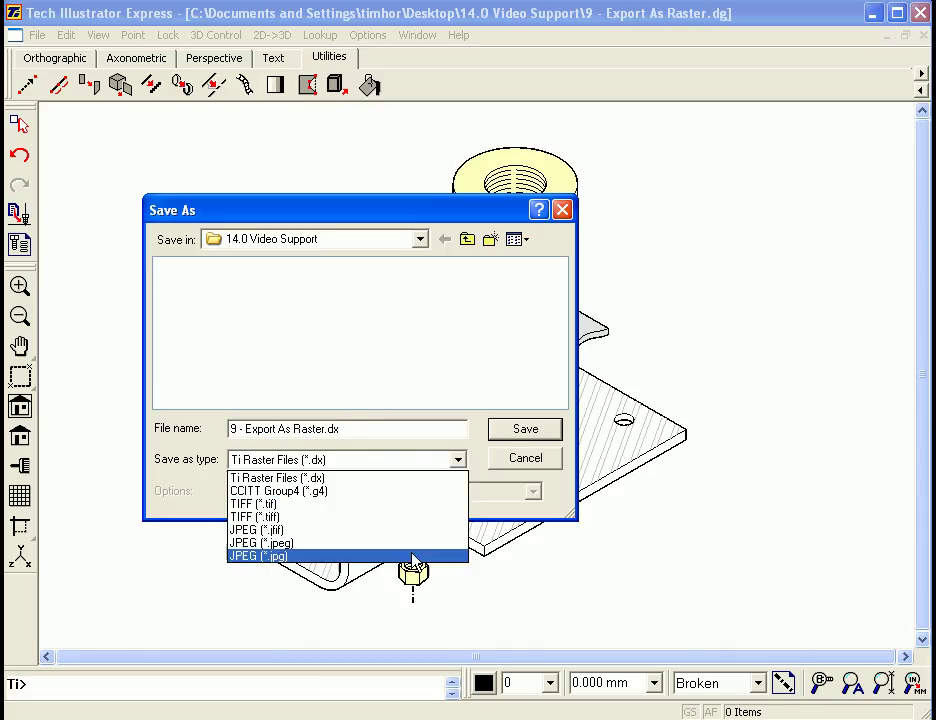
{"action": "left_click", "coordinate": [413, 557]}
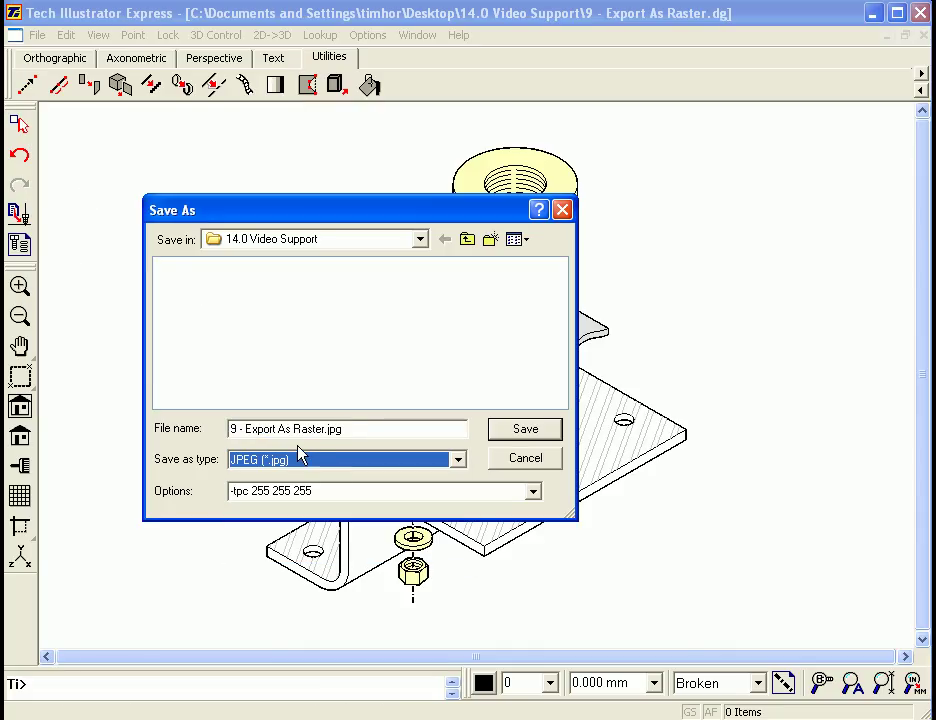
{"action": "left_click", "coordinate": [535, 430]}
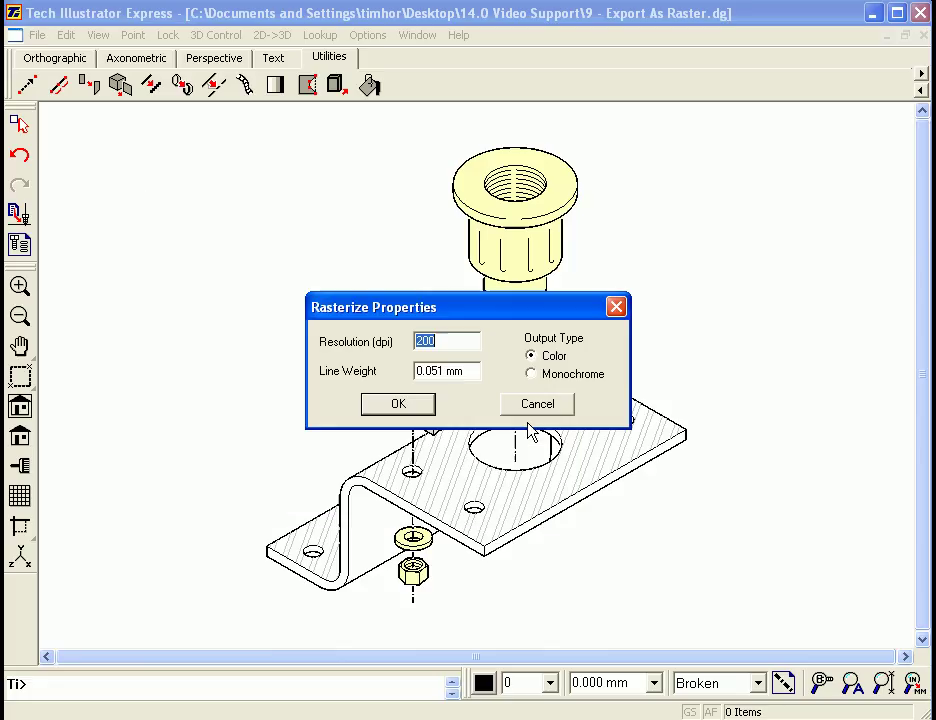
{"action": "left_click", "coordinate": [397, 410]}
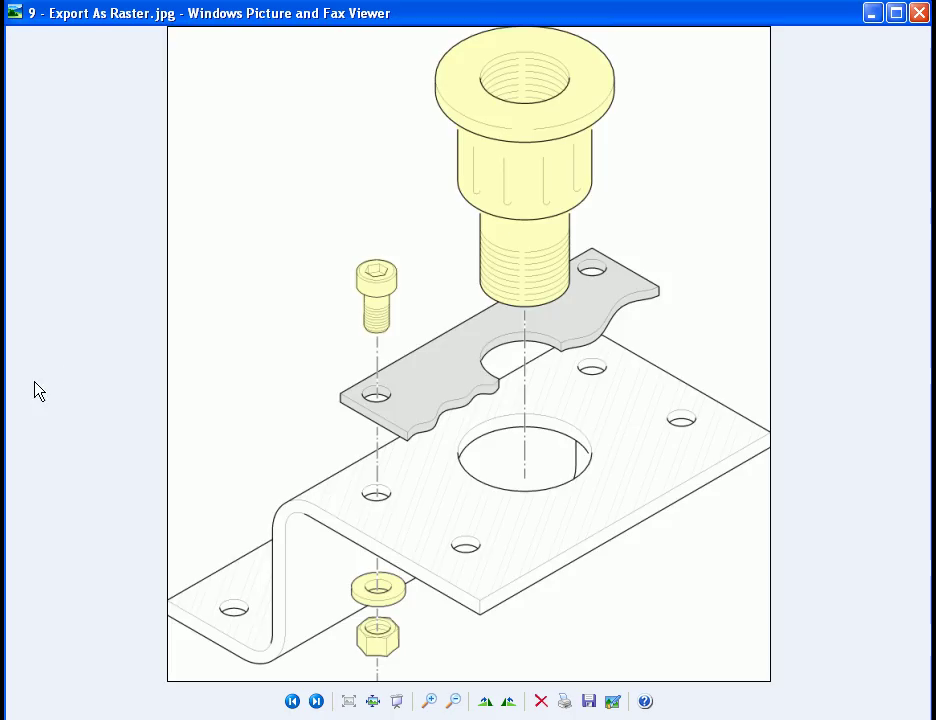
Examine the colors and linework of the exported JPEG at high magnification, then close the image viewer.
{"action": "left_click", "coordinate": [430, 701]}
{"action": "left_click", "coordinate": [430, 701]}
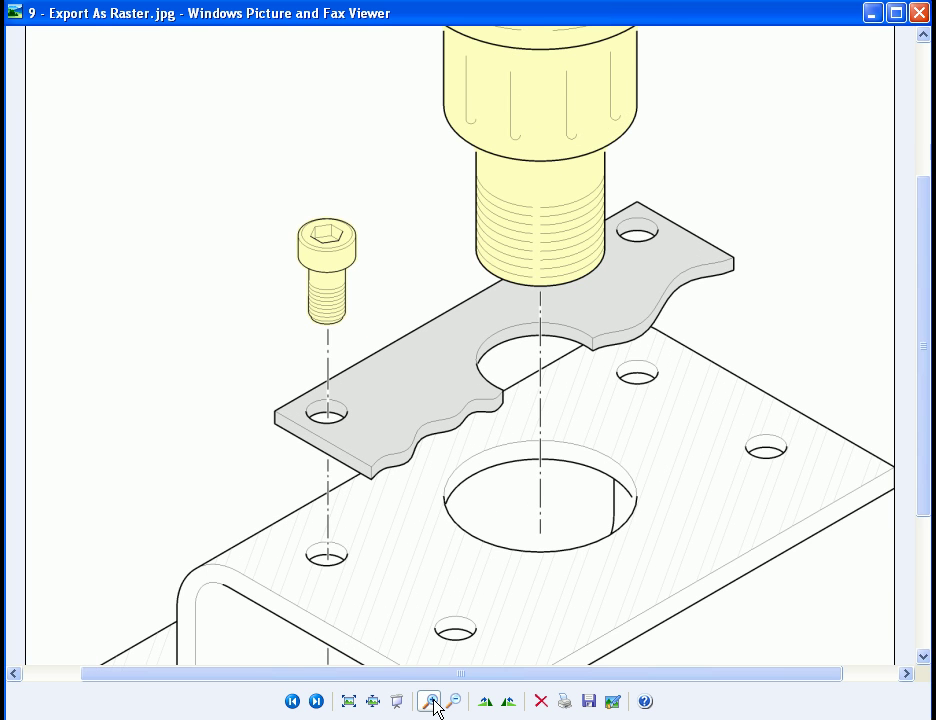
{"action": "left_click", "coordinate": [430, 701]}
{"action": "left_click", "coordinate": [430, 701]}
{"action": "left_click", "coordinate": [430, 701]}
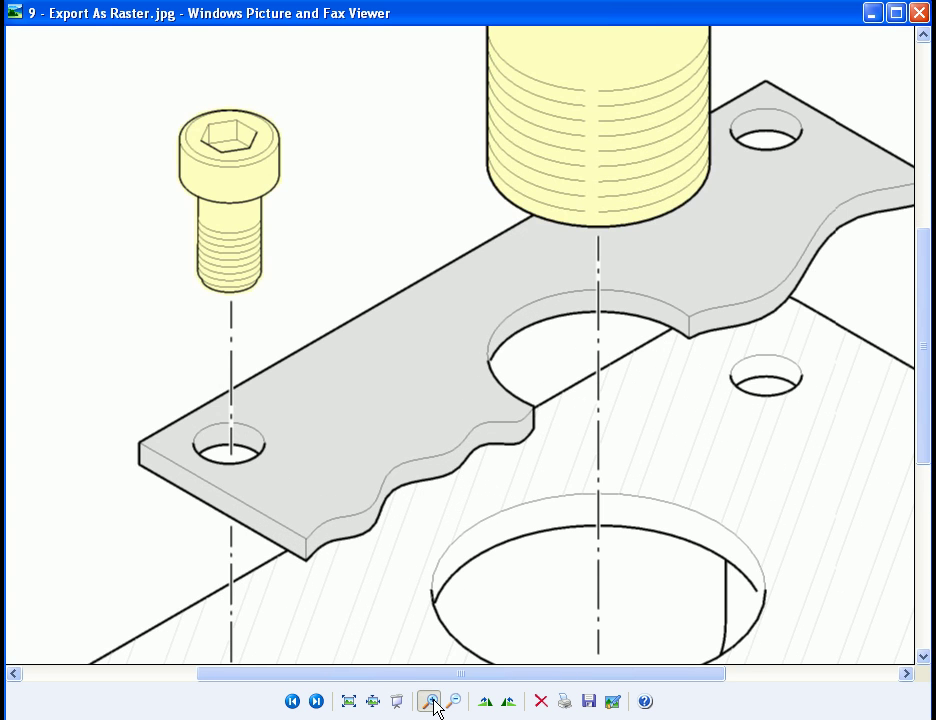
{"action": "left_click", "coordinate": [430, 701]}
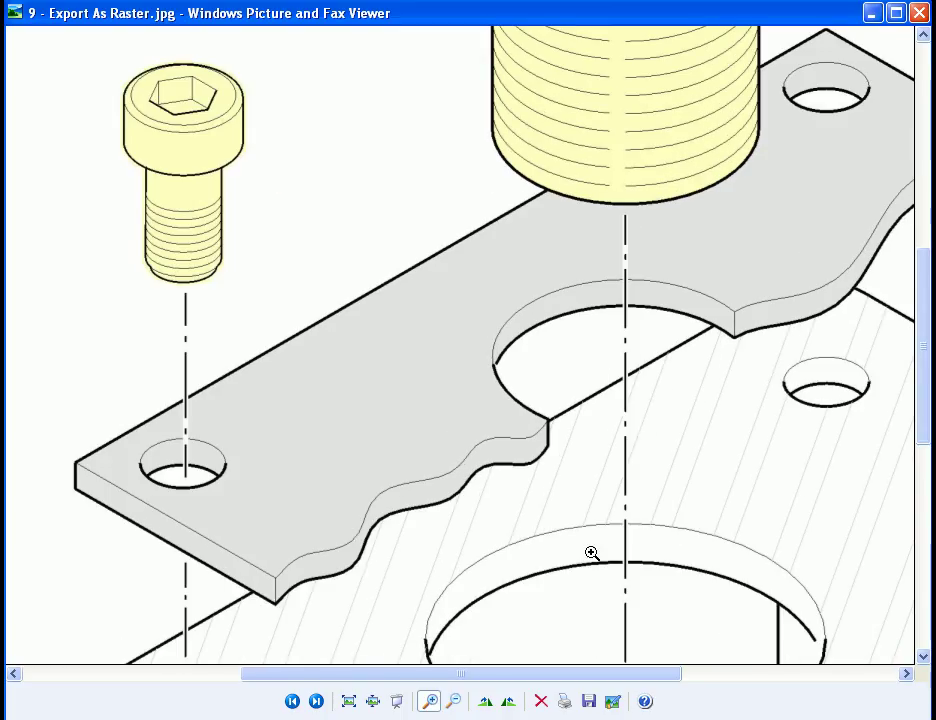
{"action": "left_click", "coordinate": [920, 13]}
{"action": "left_click", "coordinate": [36, 35]}
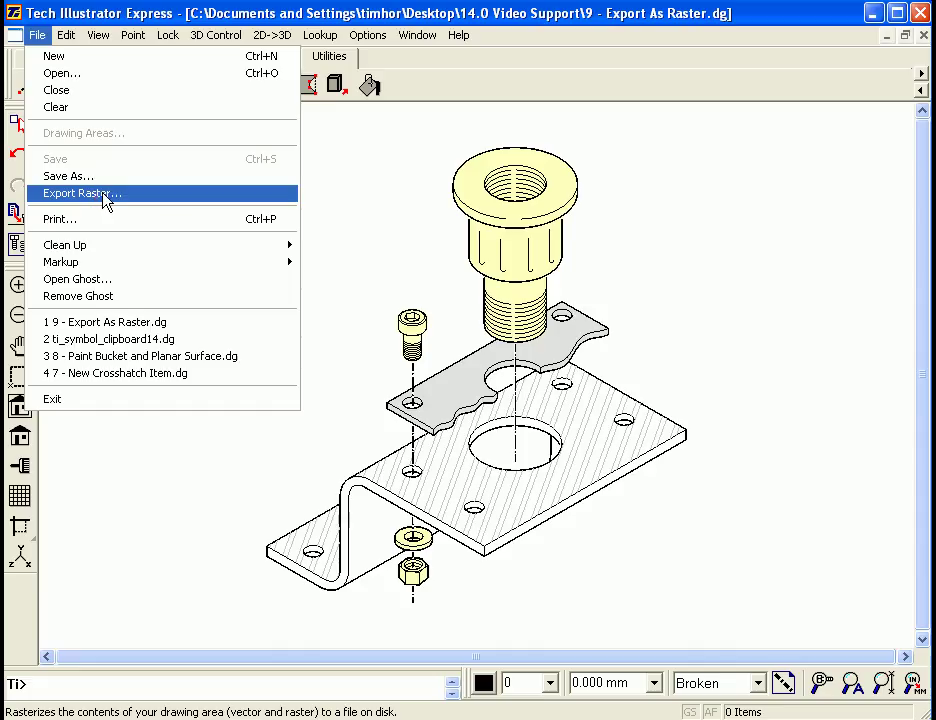
{"action": "key", "text": "Escape"}
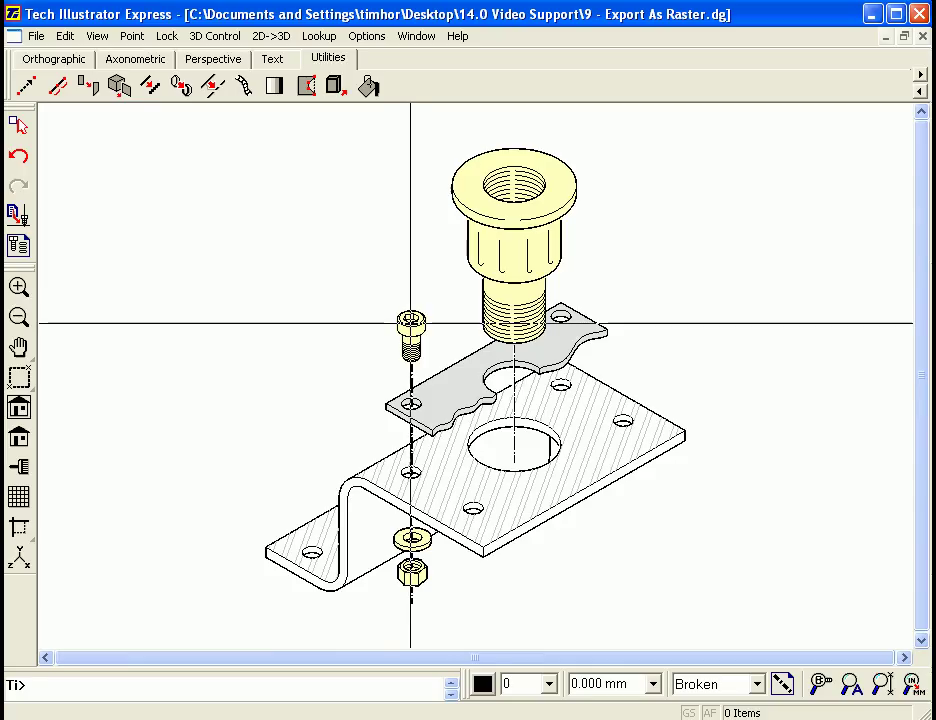
Review the Auto Save interval and directory in the options properties and accept the settings.
{"action": "left_click", "coordinate": [364, 45]}
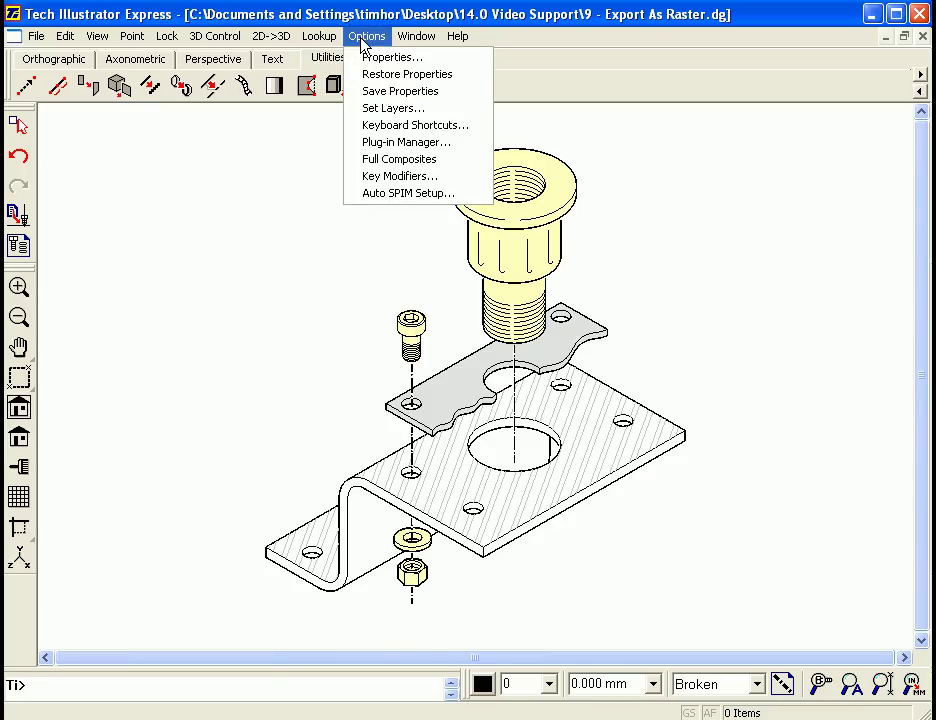
{"action": "left_click", "coordinate": [376, 62]}
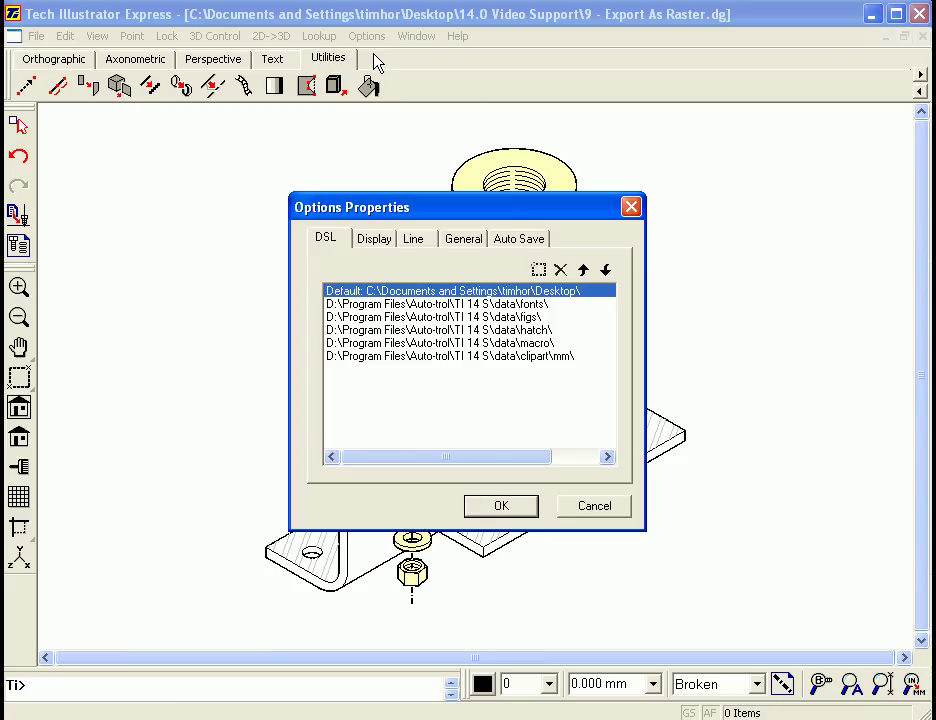
{"action": "left_click", "coordinate": [527, 250]}
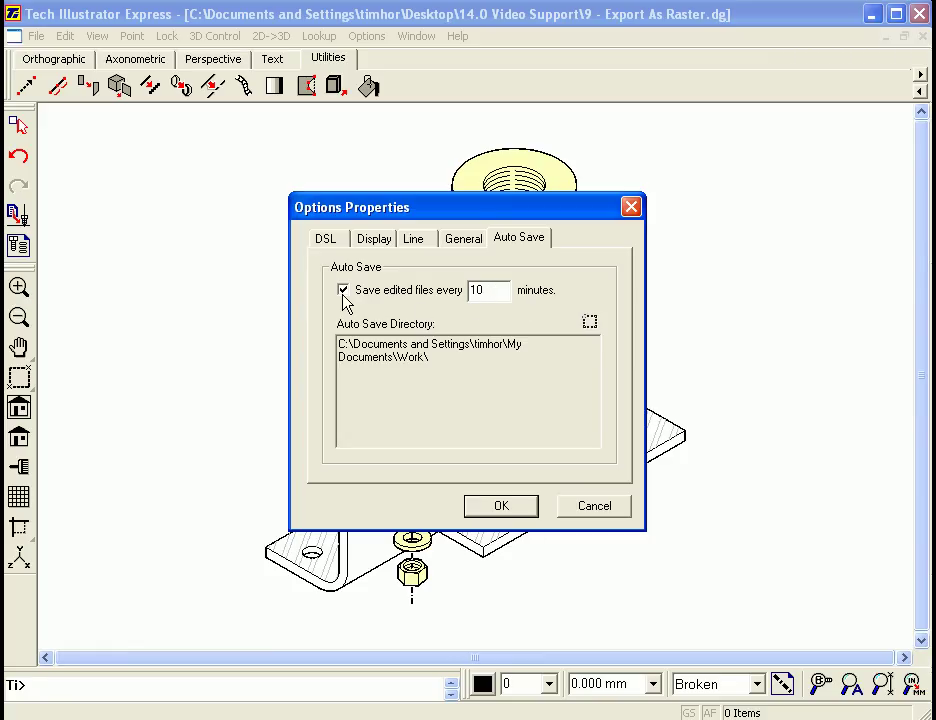
{"action": "left_click_drag", "start_coordinate": [430, 357], "coordinate": [336, 344]}
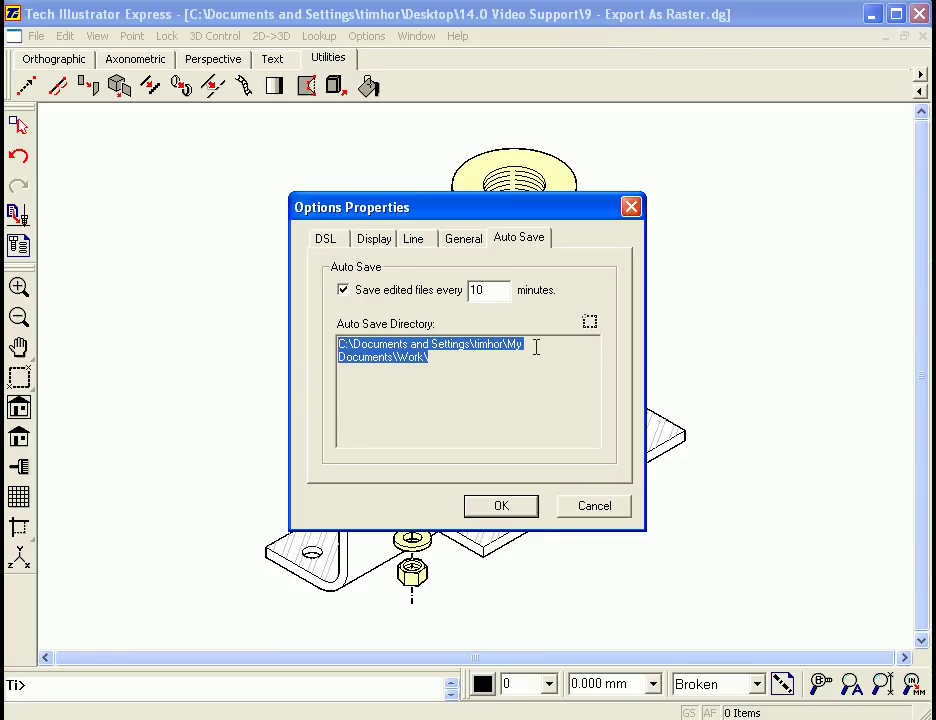
{"action": "left_click", "coordinate": [438, 362]}
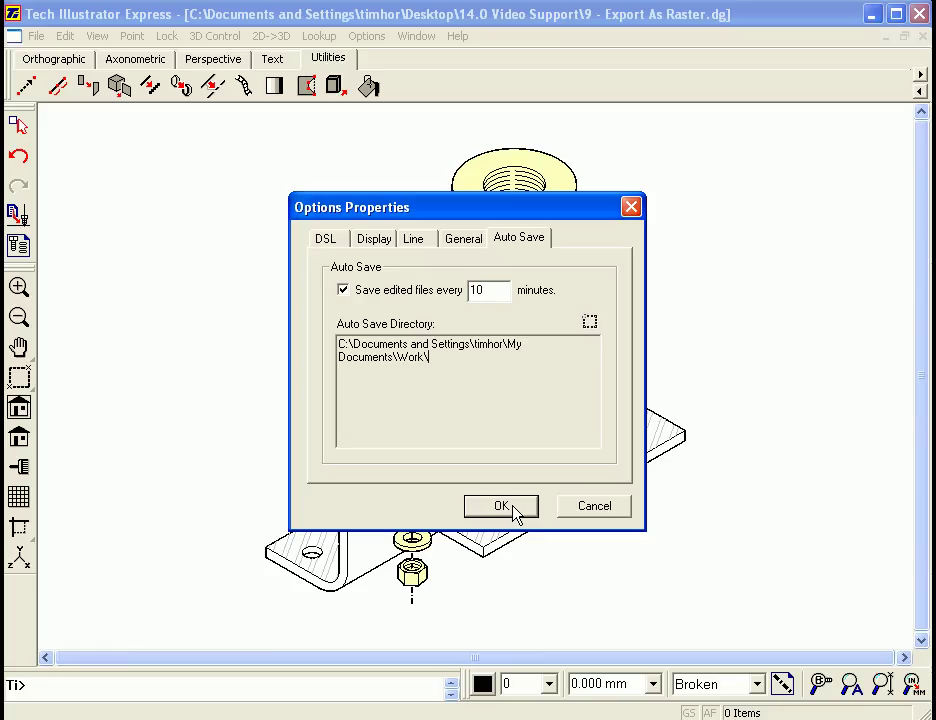
{"action": "left_click", "coordinate": [516, 512]}
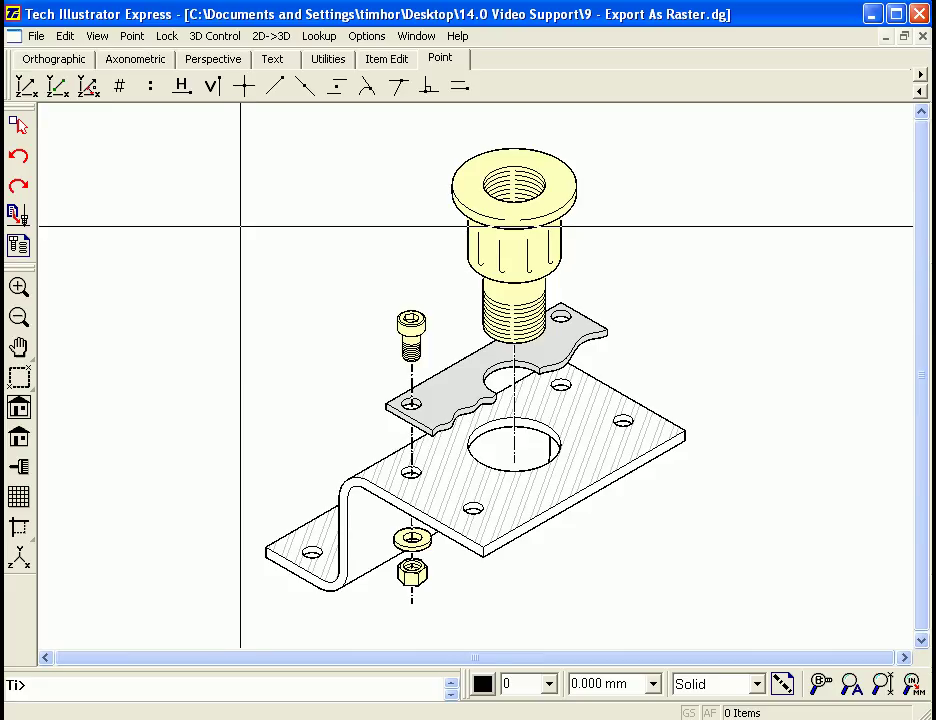
Redo the undone move of the flanged threaded part away from the bracket assembly.
{"action": "left_click", "coordinate": [24, 192]}
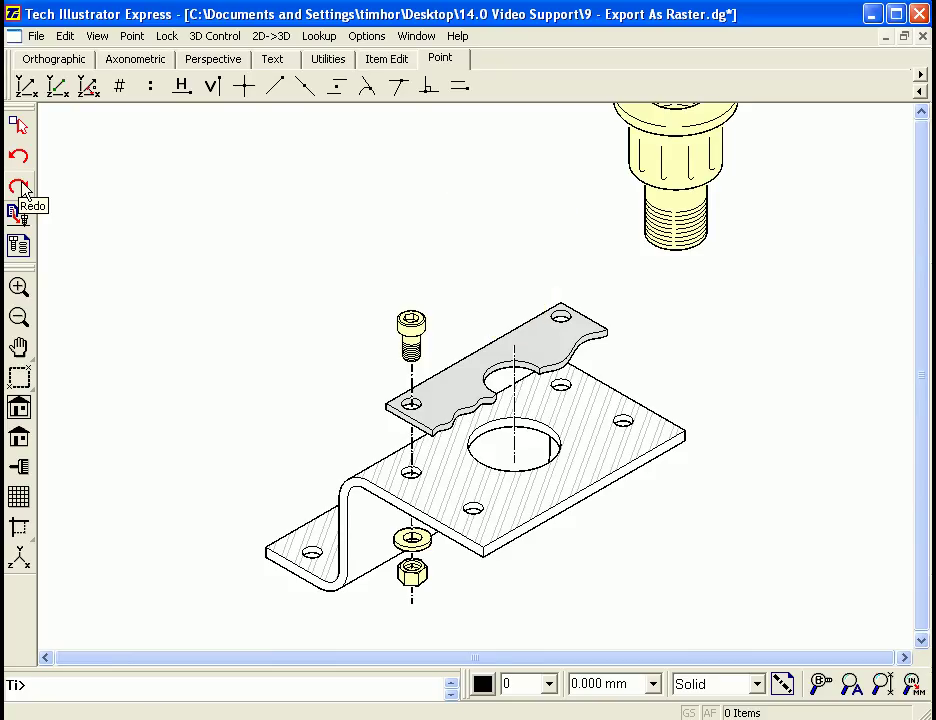
Redo the undone moves of the gray plate and the socket-head screw away from the bracket.
{"action": "left_click", "coordinate": [24, 192]}
{"action": "left_click", "coordinate": [24, 192]}
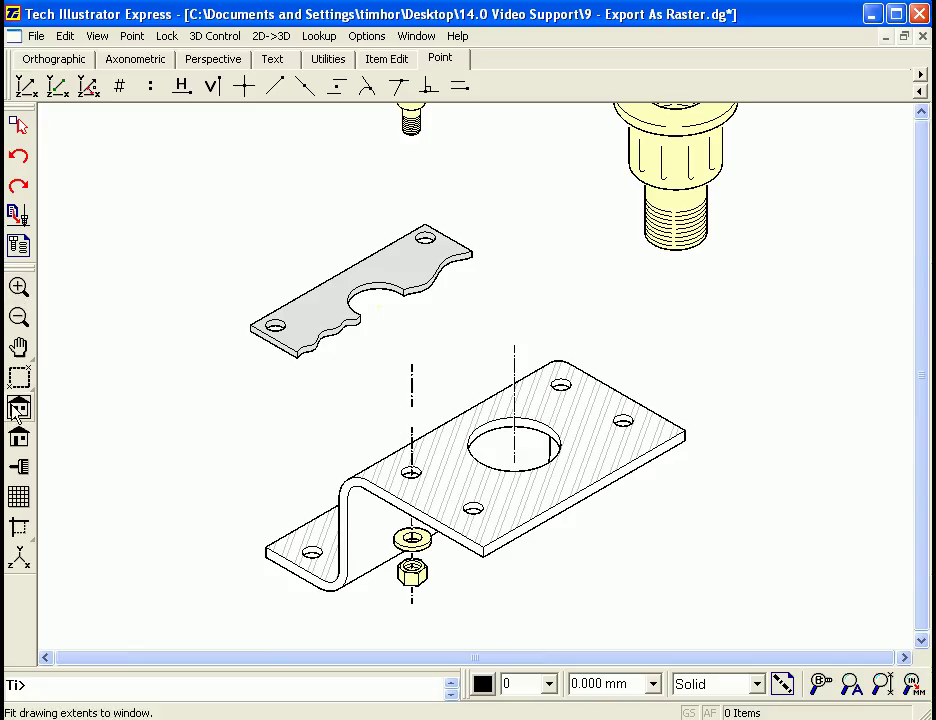
{"action": "left_click", "coordinate": [19, 412]}
Redo the undone moves of the nut, washer and hatched bracket, continuing until no redo is left.
{"action": "left_click", "coordinate": [22, 189]}
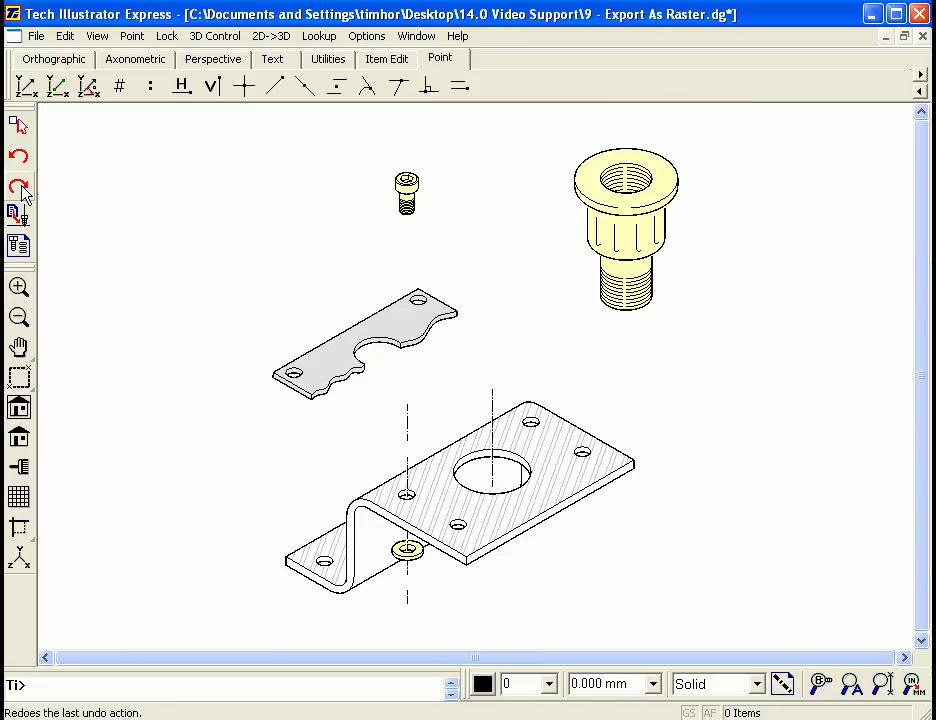
{"action": "left_click", "coordinate": [22, 189]}
{"action": "left_click", "coordinate": [22, 189]}
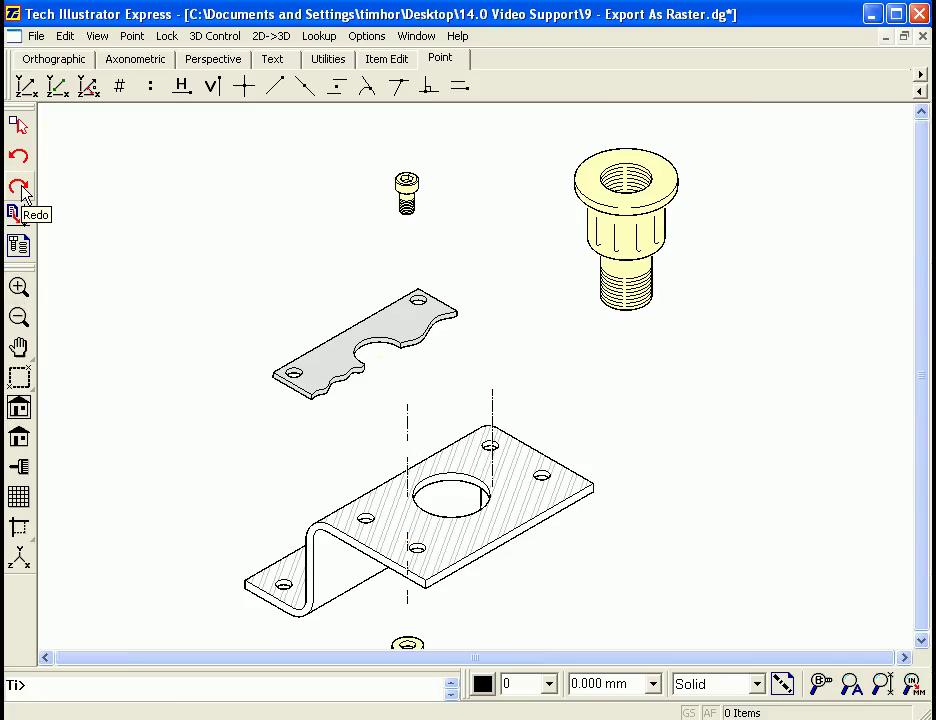
{"action": "left_click", "coordinate": [22, 189]}
{"action": "left_click", "coordinate": [22, 189]}
{"action": "left_click", "coordinate": [22, 189]}
{"action": "left_click", "coordinate": [22, 189]}
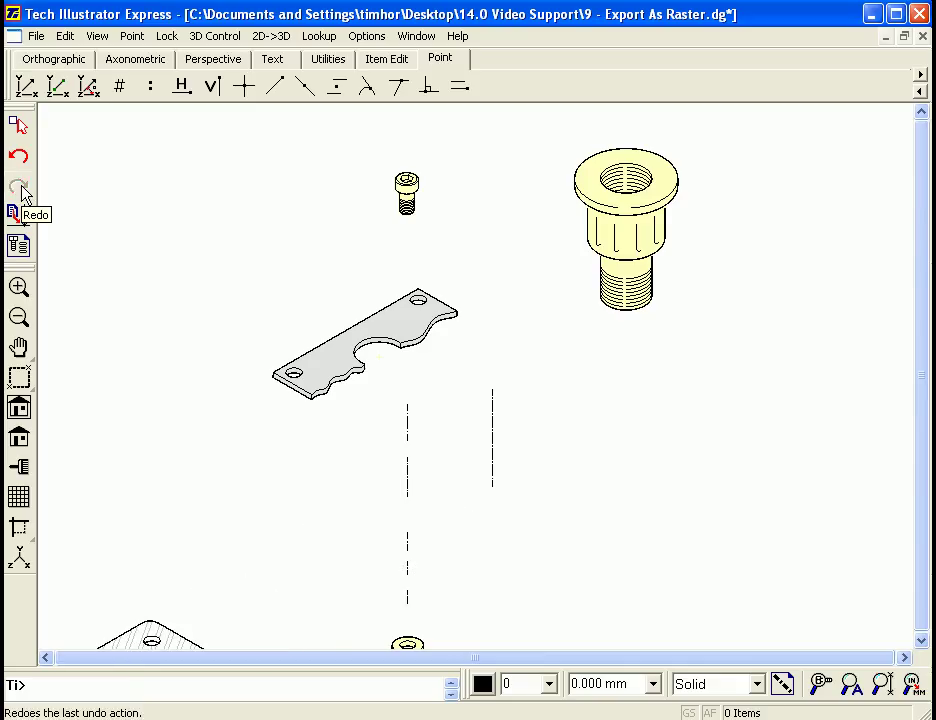
{"action": "left_click", "coordinate": [19, 408]}
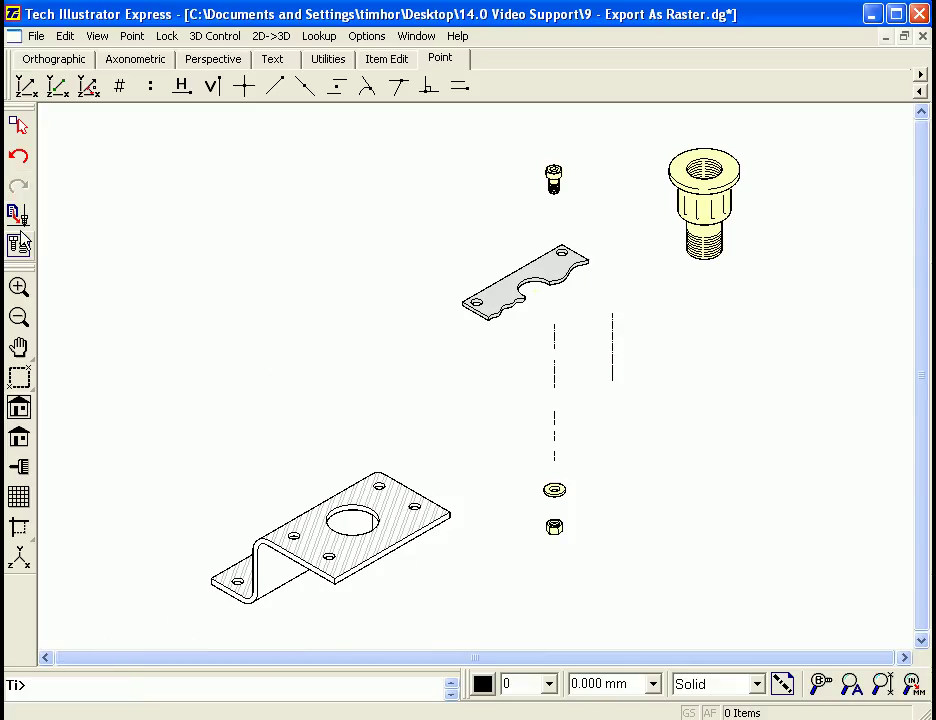
Undo all the part moves so the bracket, hardware, plate and flanged part return to the assembled arrangement.
{"action": "left_click", "coordinate": [20, 160]}
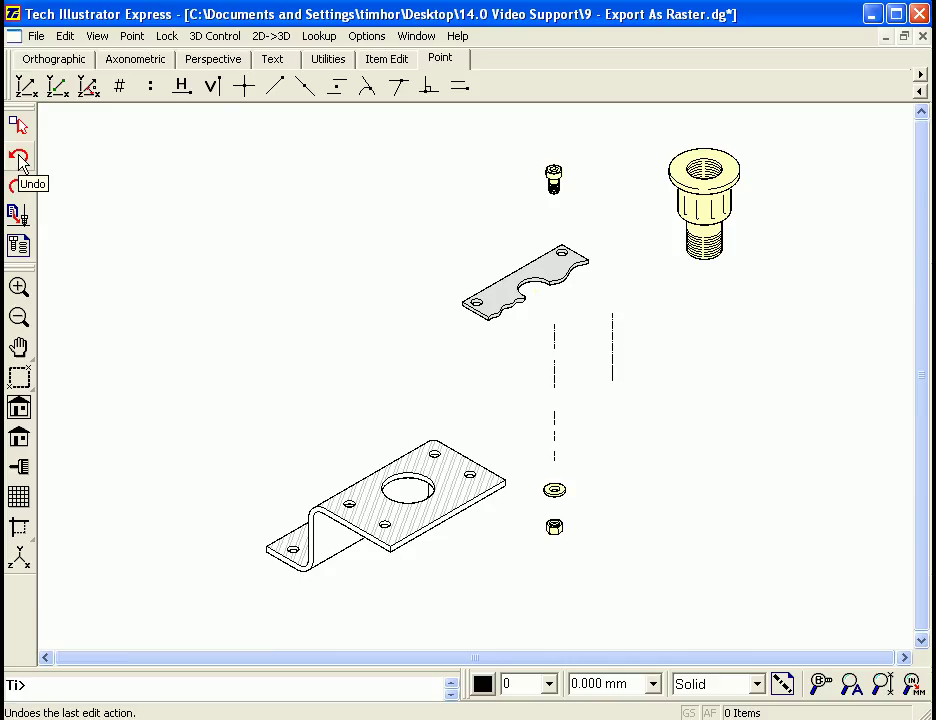
{"action": "left_click", "coordinate": [20, 160]}
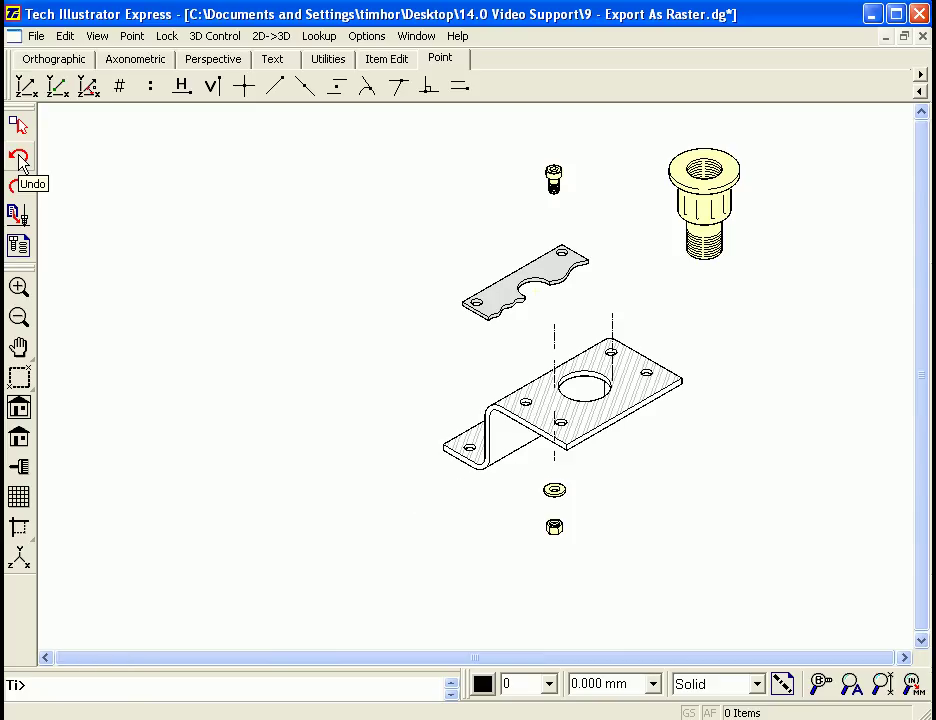
{"action": "left_click", "coordinate": [20, 160]}
{"action": "left_click", "coordinate": [20, 160]}
{"action": "left_click", "coordinate": [20, 160]}
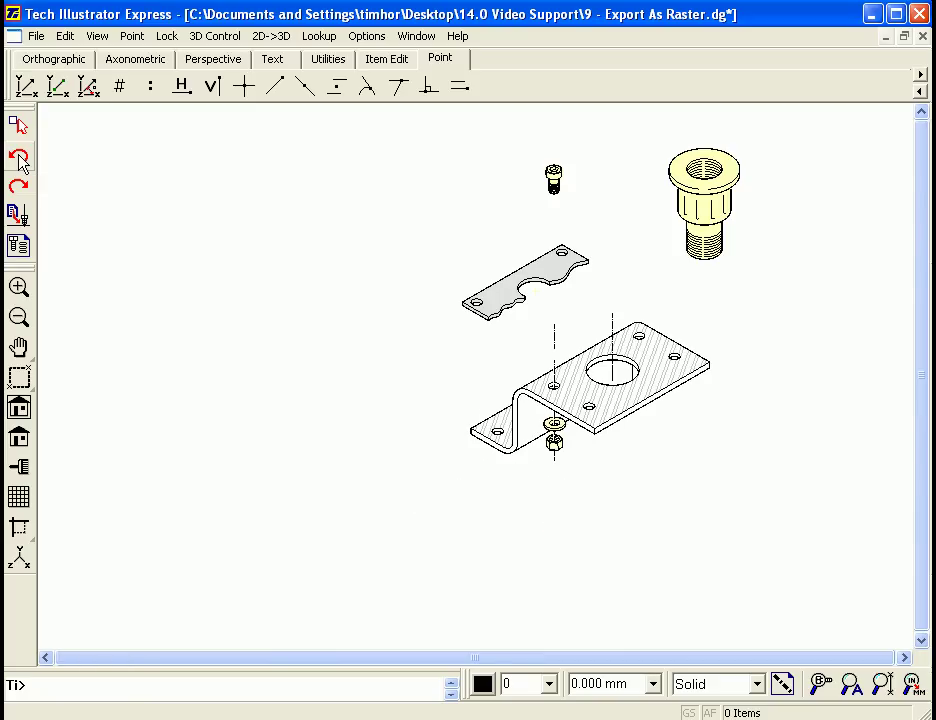
{"action": "left_click", "coordinate": [20, 160]}
{"action": "left_click", "coordinate": [20, 160]}
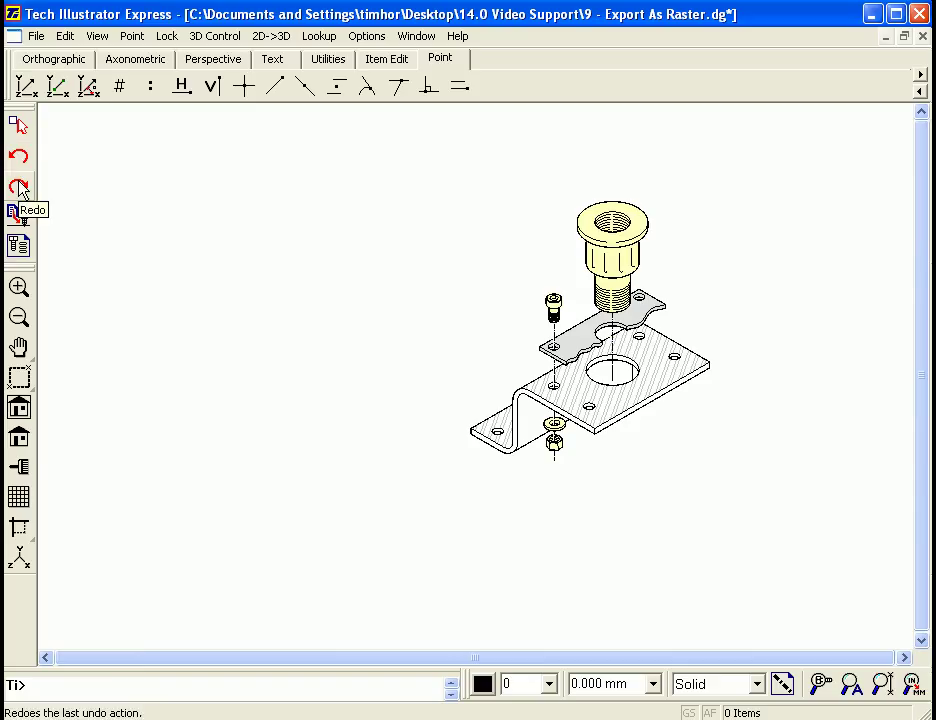
Redo every undone part move, restoring the spread-out arrangement of the plate, screw, flanged part, washer, nut and bracket.
{"action": "left_click", "coordinate": [20, 188]}
{"action": "left_click", "coordinate": [20, 188]}
{"action": "left_click", "coordinate": [20, 188]}
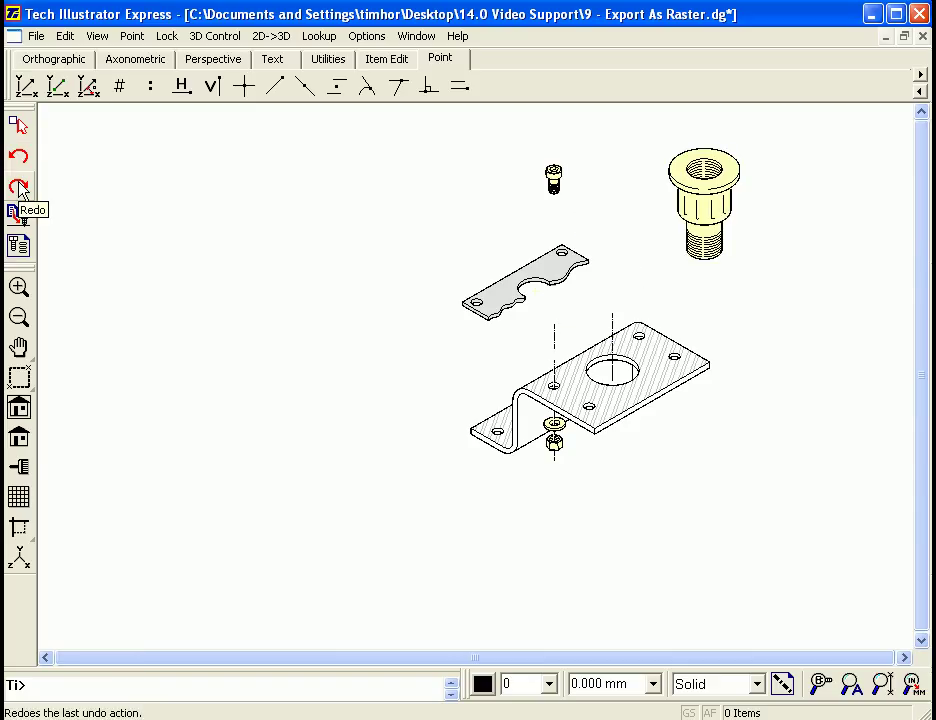
{"action": "left_click", "coordinate": [20, 188]}
{"action": "left_click", "coordinate": [20, 188]}
{"action": "left_click", "coordinate": [20, 188]}
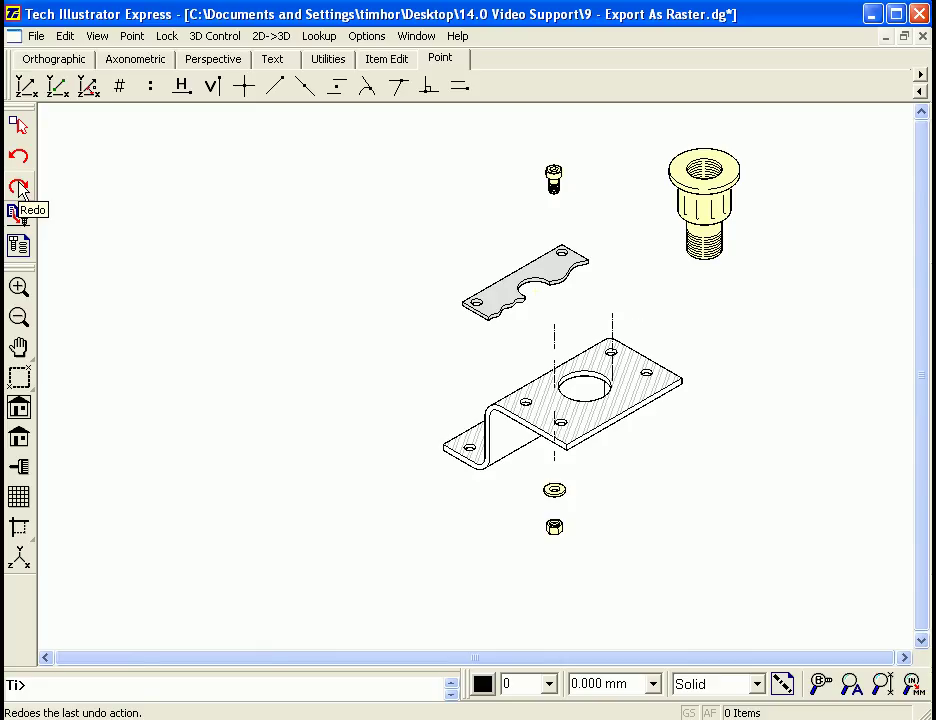
{"action": "left_click", "coordinate": [20, 188]}
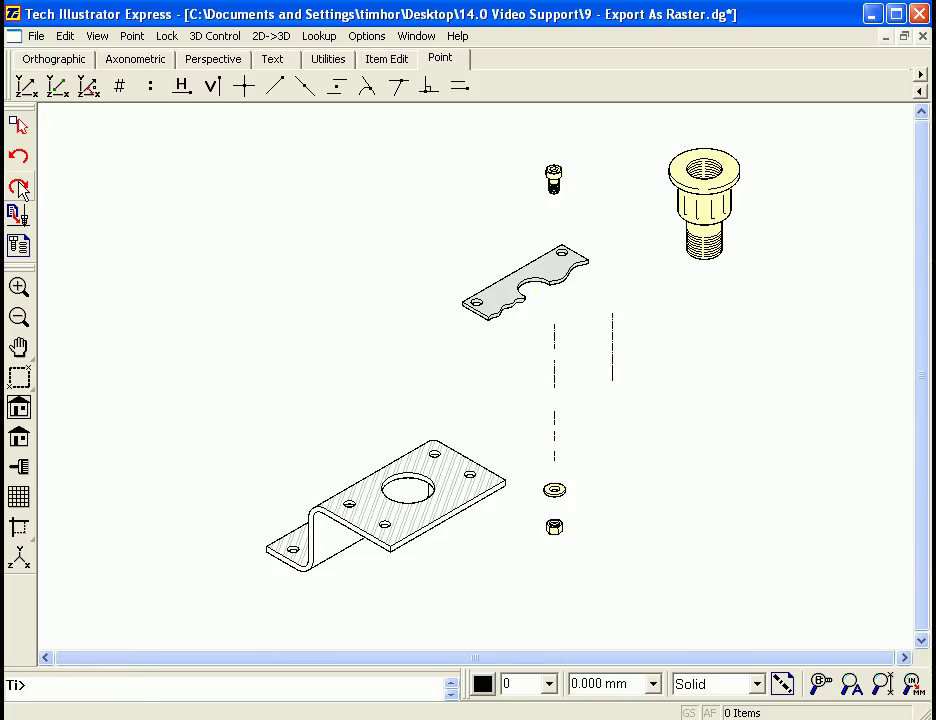
{"action": "left_click", "coordinate": [20, 188]}
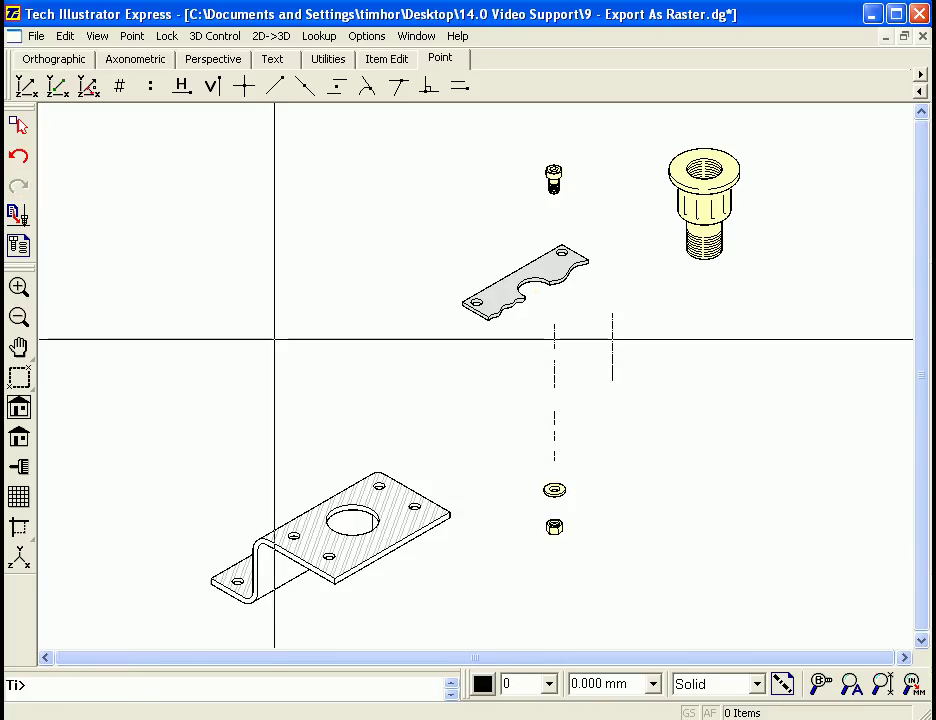
Delete the hatched bracket, the gray plate, and the centerlines with the washer and nut.
{"action": "left_click", "coordinate": [390, 494]}
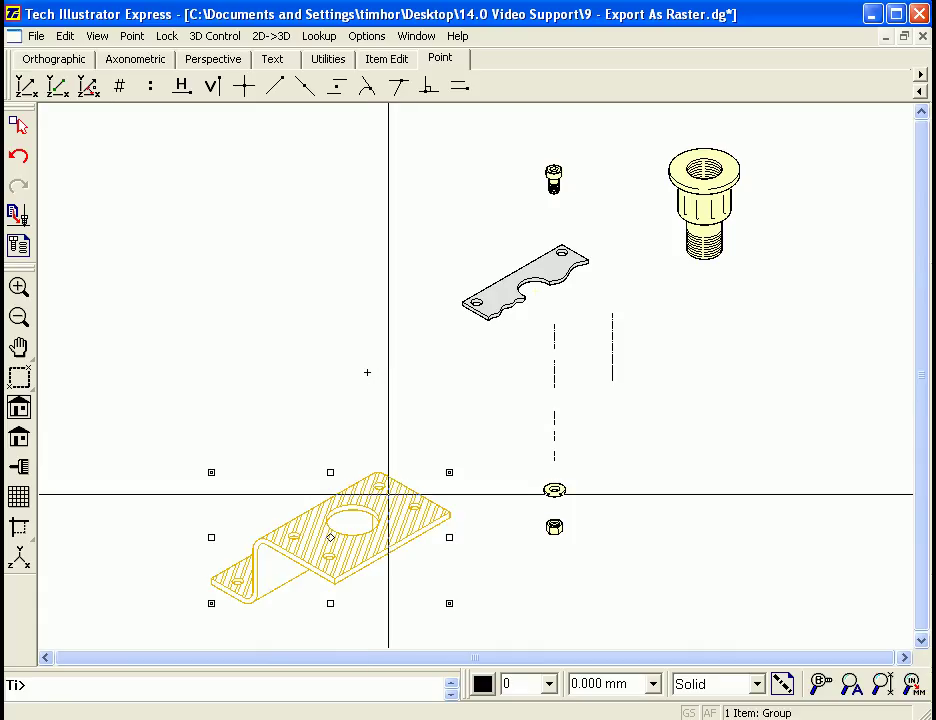
{"action": "key", "text": "Delete"}
{"action": "left_click", "coordinate": [485, 317]}
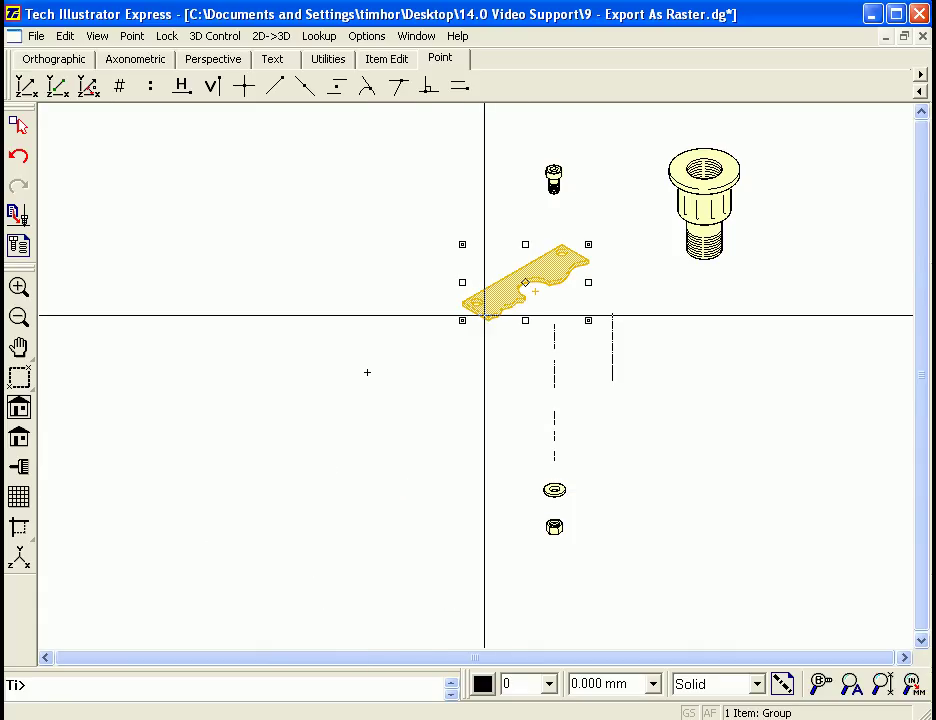
{"action": "key", "text": "Delete"}
{"action": "left_click_drag", "start_coordinate": [453, 255], "coordinate": [694, 557]}
{"action": "key", "text": "Delete"}
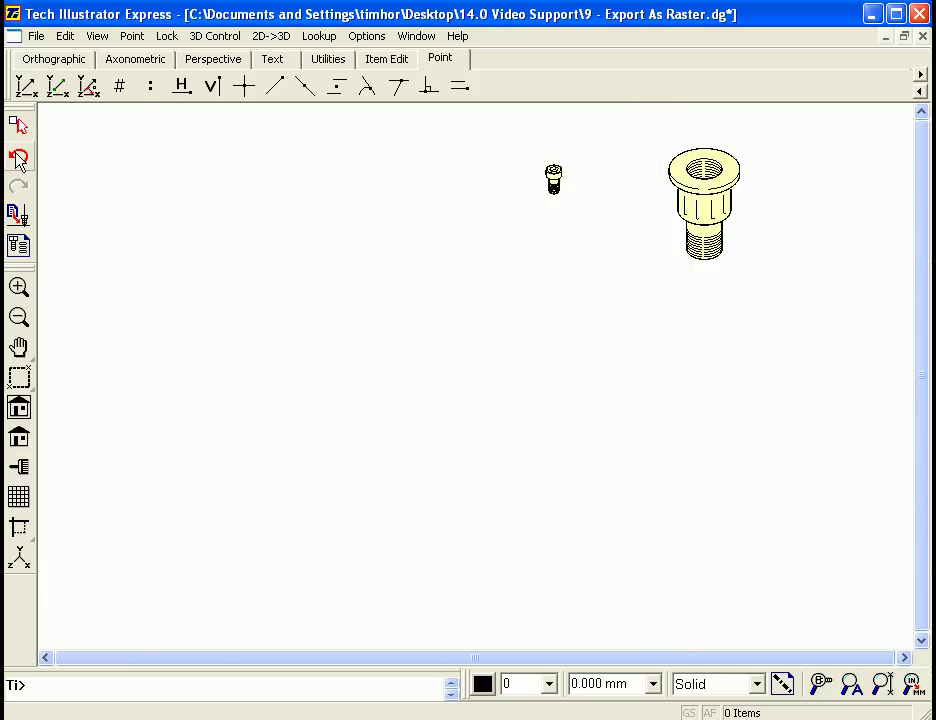
Undo the deletions of the centerlines, washer, nut, gray plate and bracket.
{"action": "left_click", "coordinate": [18, 160]}
{"action": "left_click", "coordinate": [18, 160]}
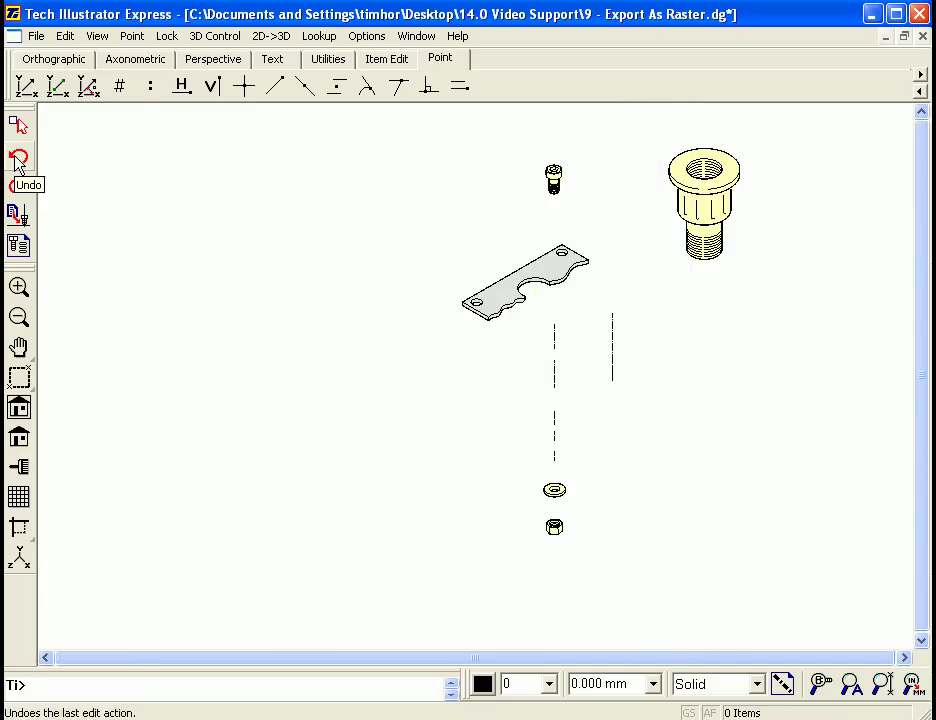
{"action": "left_click", "coordinate": [18, 160]}
Undo the moves of the bracket, nut, washer, screw, plate and flanged part back to the assembled arrangement.
{"action": "left_click", "coordinate": [18, 160]}
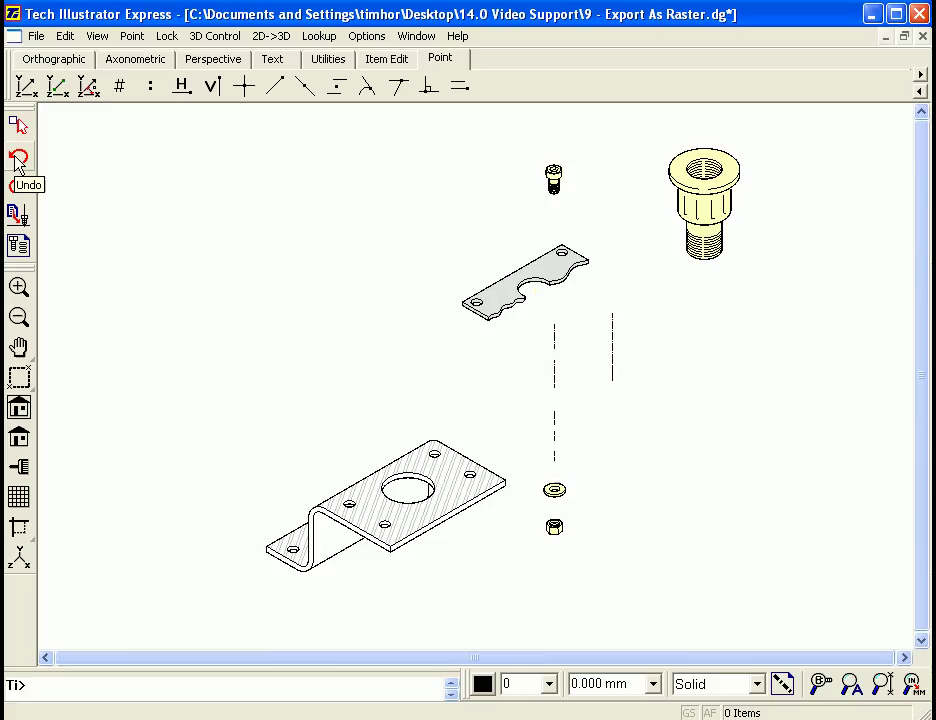
{"action": "left_click", "coordinate": [18, 160]}
{"action": "left_click", "coordinate": [18, 160]}
{"action": "left_click", "coordinate": [18, 160]}
{"action": "left_click", "coordinate": [18, 160]}
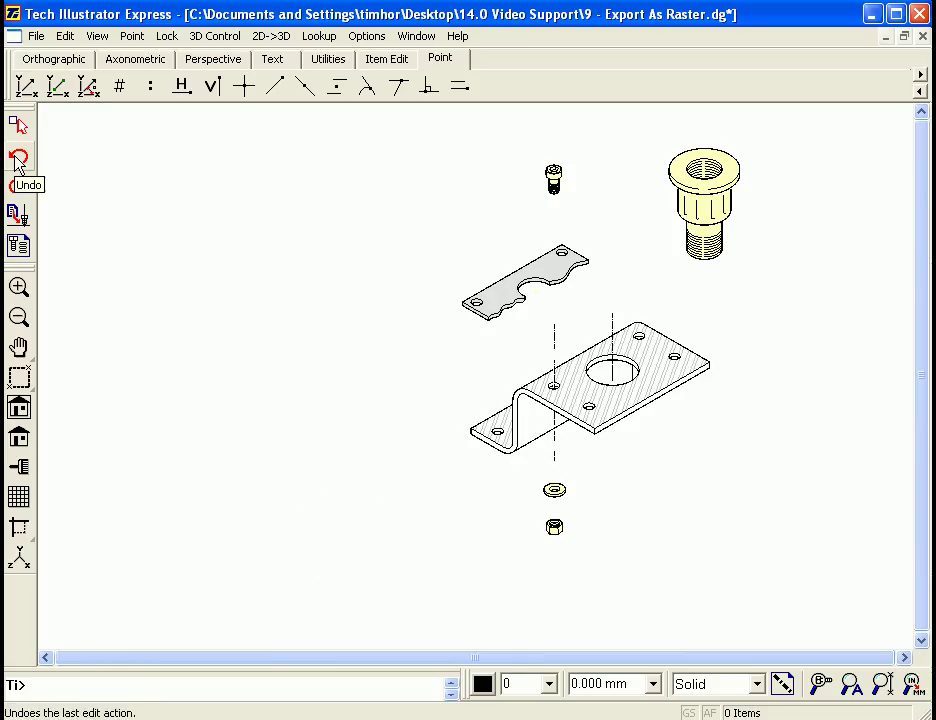
{"action": "left_click", "coordinate": [18, 160]}
{"action": "left_click", "coordinate": [18, 160]}
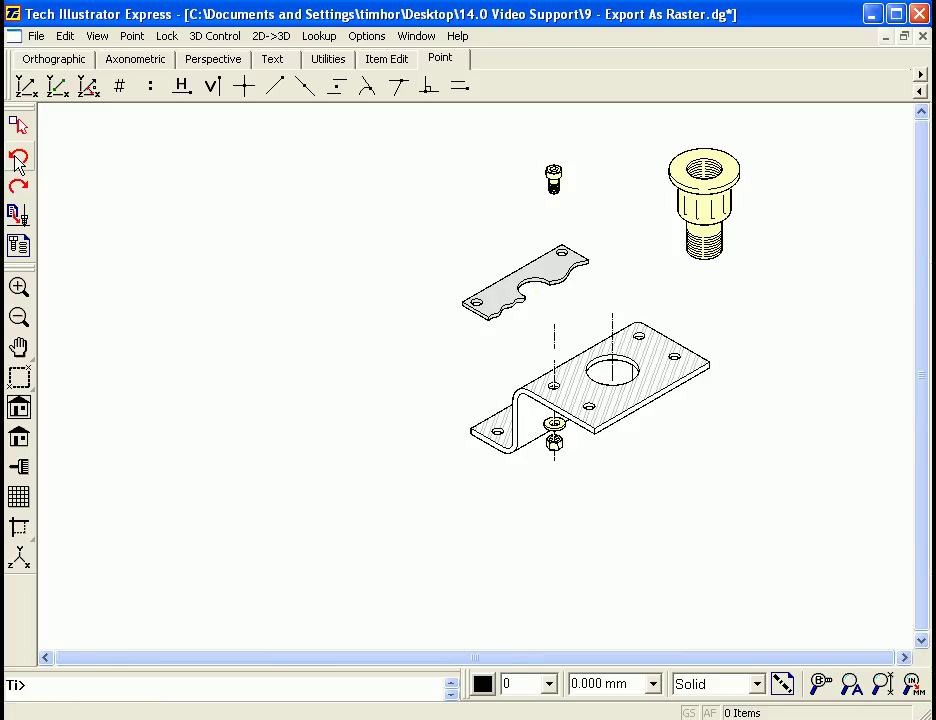
{"action": "left_click", "coordinate": [18, 160]}
{"action": "left_click", "coordinate": [18, 160]}
{"action": "left_click", "coordinate": [18, 160]}
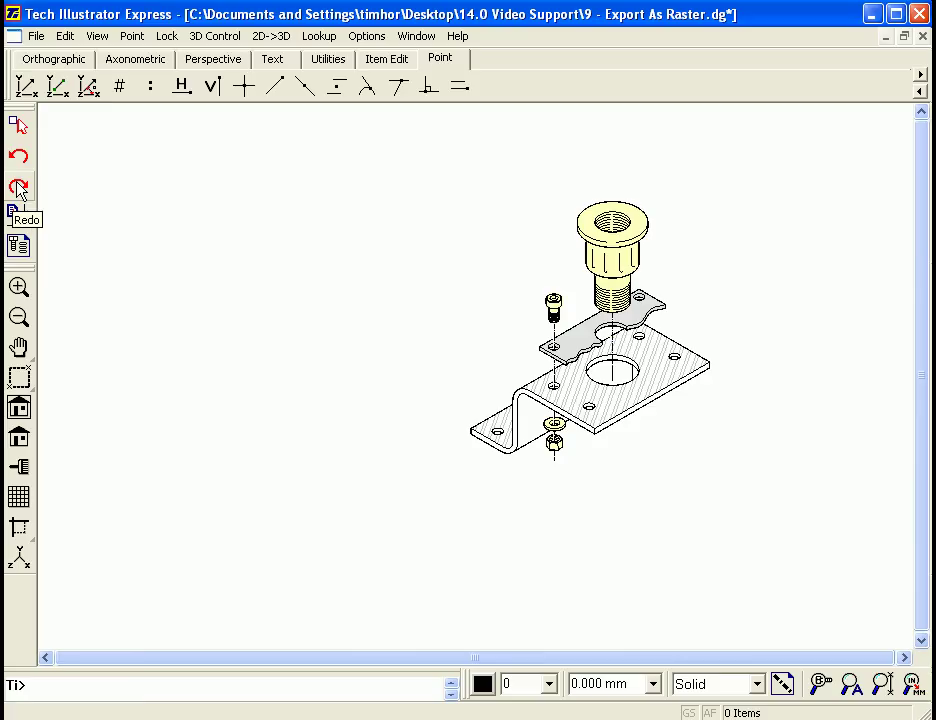
Redo the moves of all parts up to the bracket's farthest position from the centerlines.
{"action": "left_click", "coordinate": [18, 188]}
{"action": "left_click", "coordinate": [18, 188]}
{"action": "left_click", "coordinate": [18, 188]}
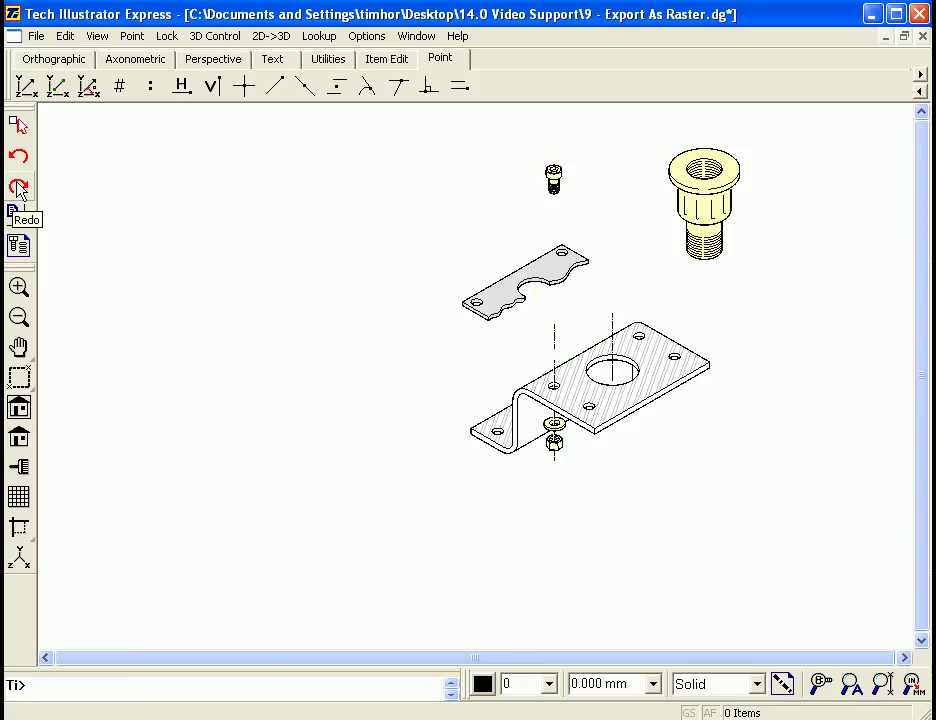
{"action": "left_click", "coordinate": [18, 188]}
{"action": "left_click", "coordinate": [18, 188]}
{"action": "left_click", "coordinate": [18, 188]}
{"action": "left_click", "coordinate": [18, 188]}
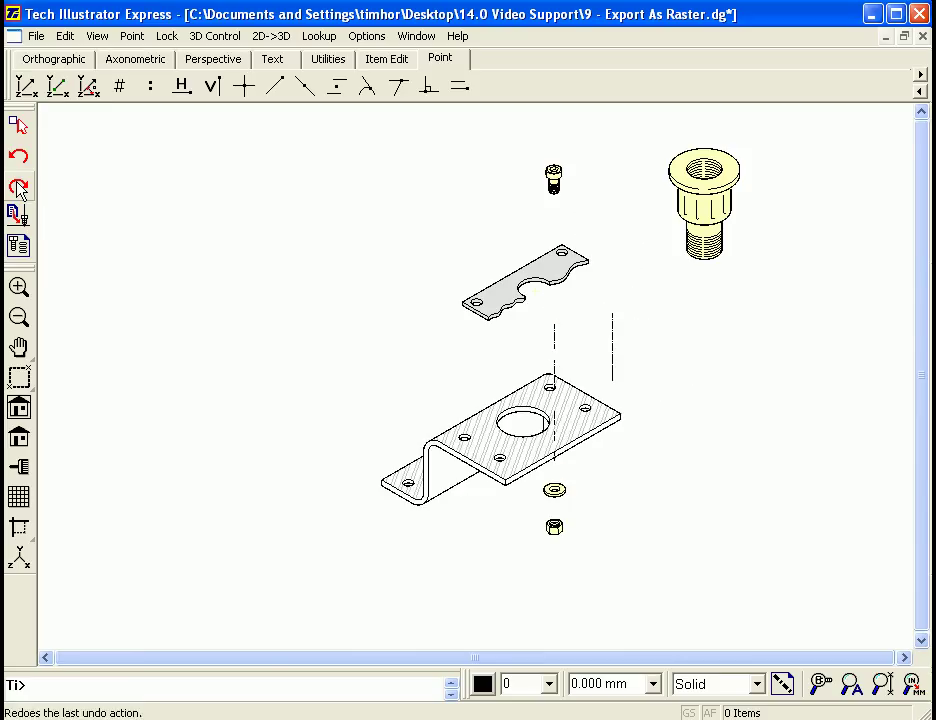
{"action": "left_click", "coordinate": [18, 188]}
{"action": "left_click", "coordinate": [18, 188]}
{"action": "left_click", "coordinate": [18, 188]}
{"action": "left_click", "coordinate": [18, 188]}
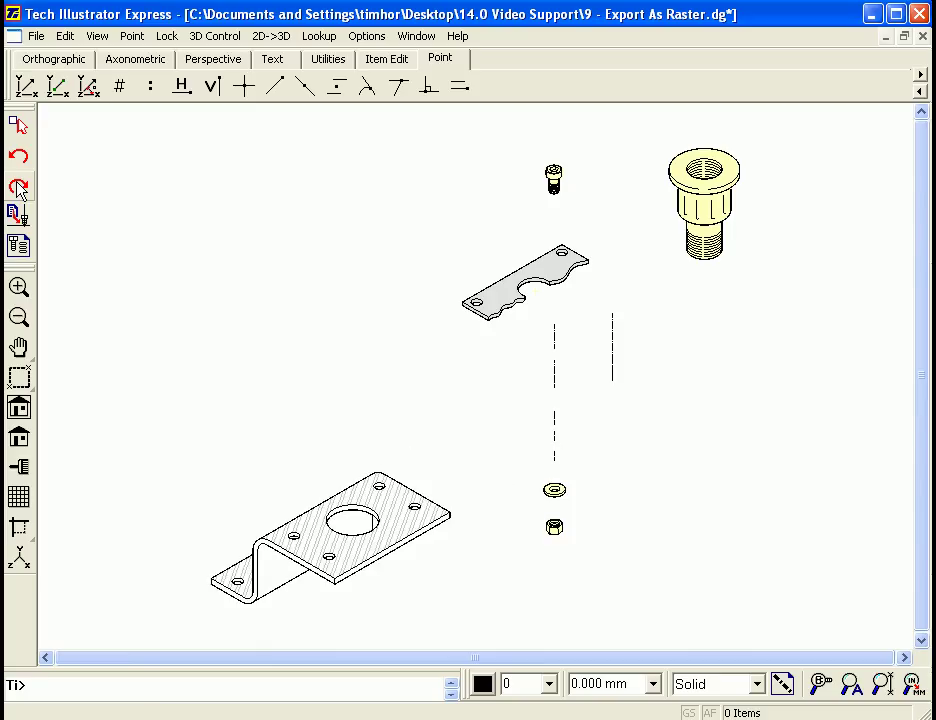
Redo the deletions of the bracket, the gray plate, and the centerlines with the washer and nut.
{"action": "left_click", "coordinate": [18, 188]}
{"action": "left_click", "coordinate": [18, 188]}
{"action": "left_click", "coordinate": [18, 188]}
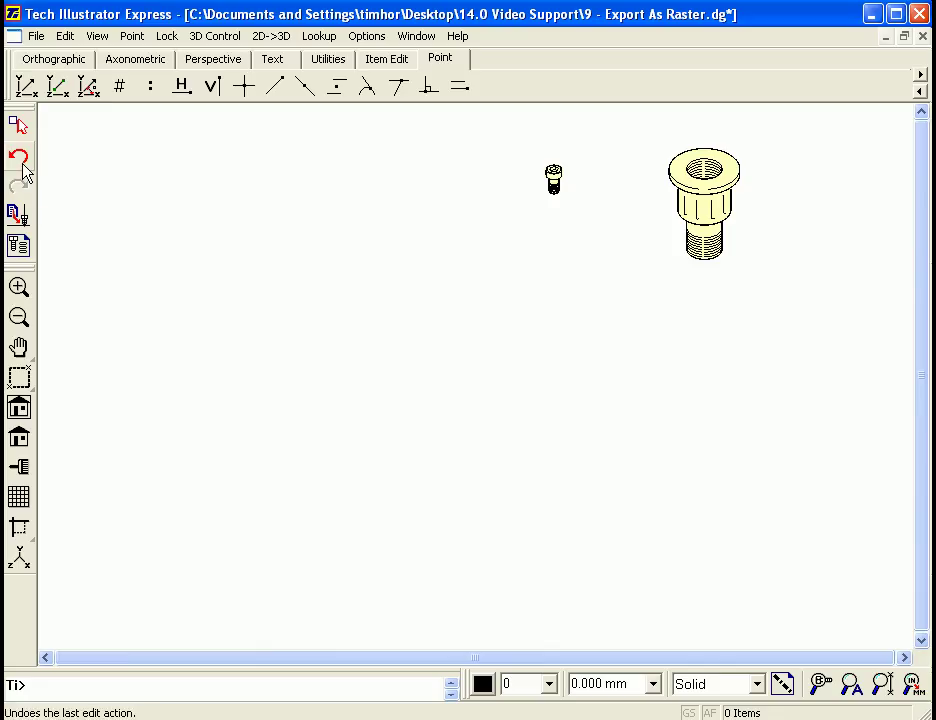
Undo the three deletions to bring back the centerlines, washer, nut, gray plate and bracket.
{"action": "left_click", "coordinate": [23, 165]}
{"action": "left_click", "coordinate": [23, 165]}
{"action": "left_click", "coordinate": [23, 165]}
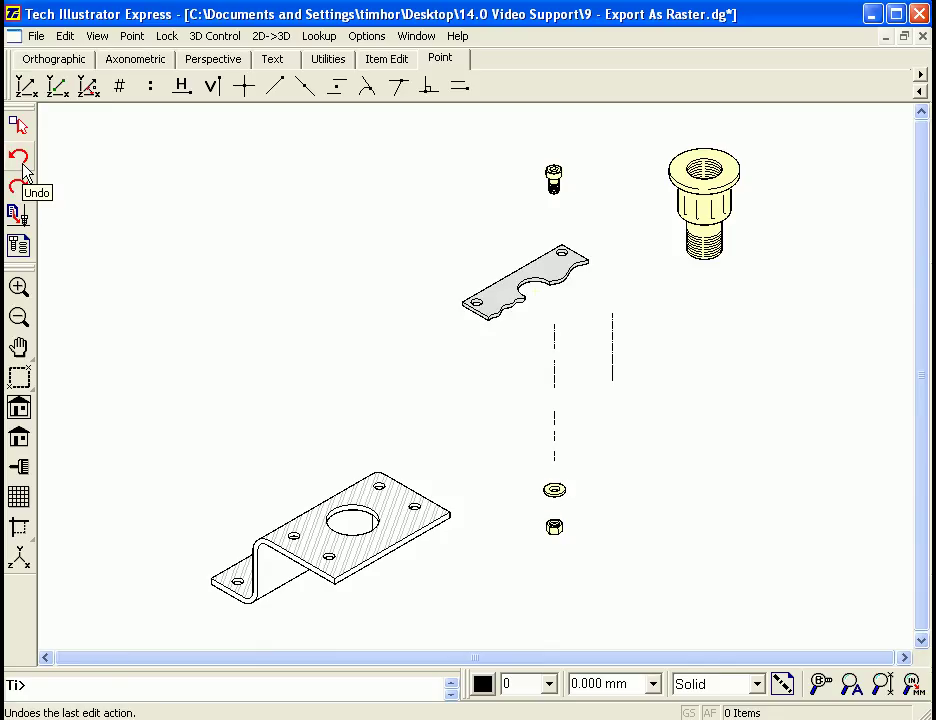
Undo all part moves back to the assembled arrangement and fit the drawing extents to the window.
{"action": "left_click", "coordinate": [23, 165]}
{"action": "left_click", "coordinate": [23, 165]}
{"action": "left_click", "coordinate": [23, 165]}
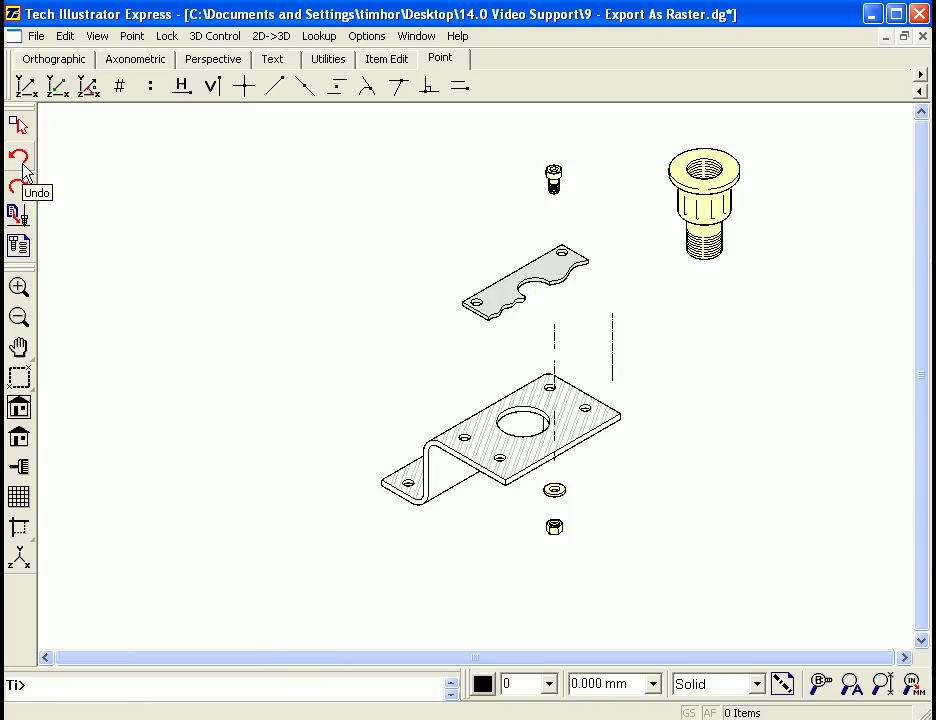
{"action": "left_click", "coordinate": [23, 165]}
{"action": "left_click", "coordinate": [23, 165]}
{"action": "left_click", "coordinate": [23, 165]}
{"action": "left_click", "coordinate": [23, 165]}
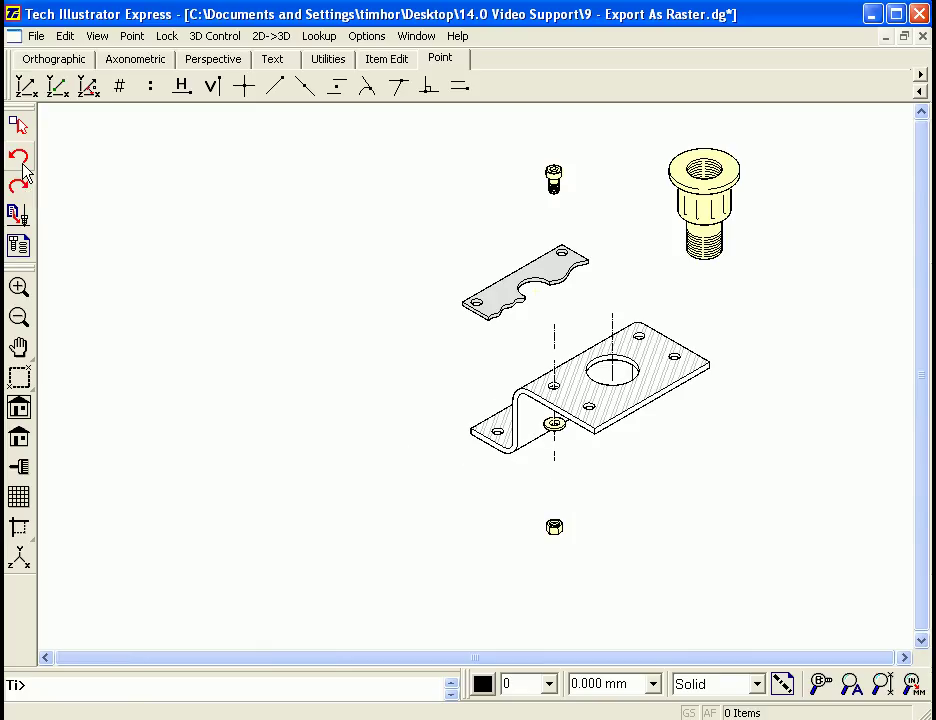
{"action": "left_click", "coordinate": [23, 165]}
{"action": "left_click", "coordinate": [23, 165]}
{"action": "left_click", "coordinate": [23, 165]}
{"action": "left_click", "coordinate": [23, 165]}
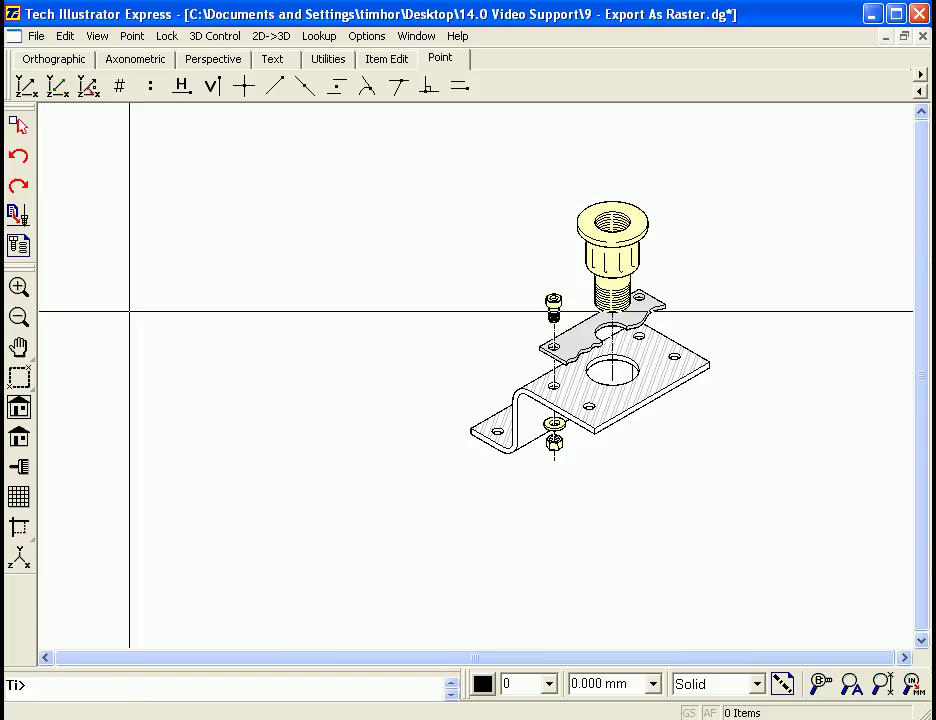
{"action": "left_click", "coordinate": [18, 407]}
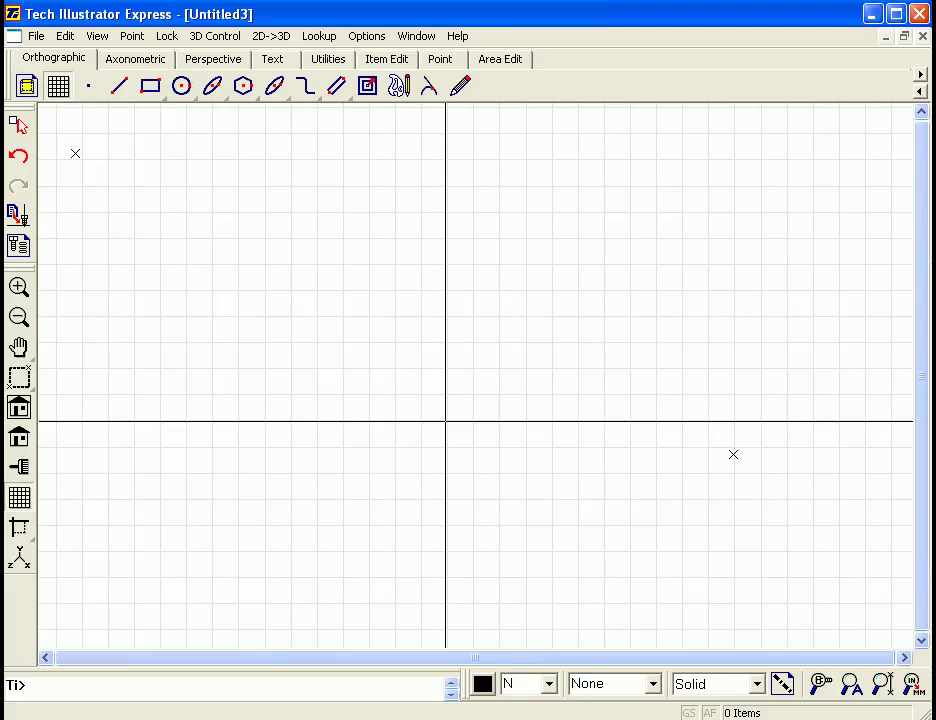
Review the Auto SPIM Setup options, including the snap types and tolerance, and accept the settings.
{"action": "left_click", "coordinate": [362, 42]}
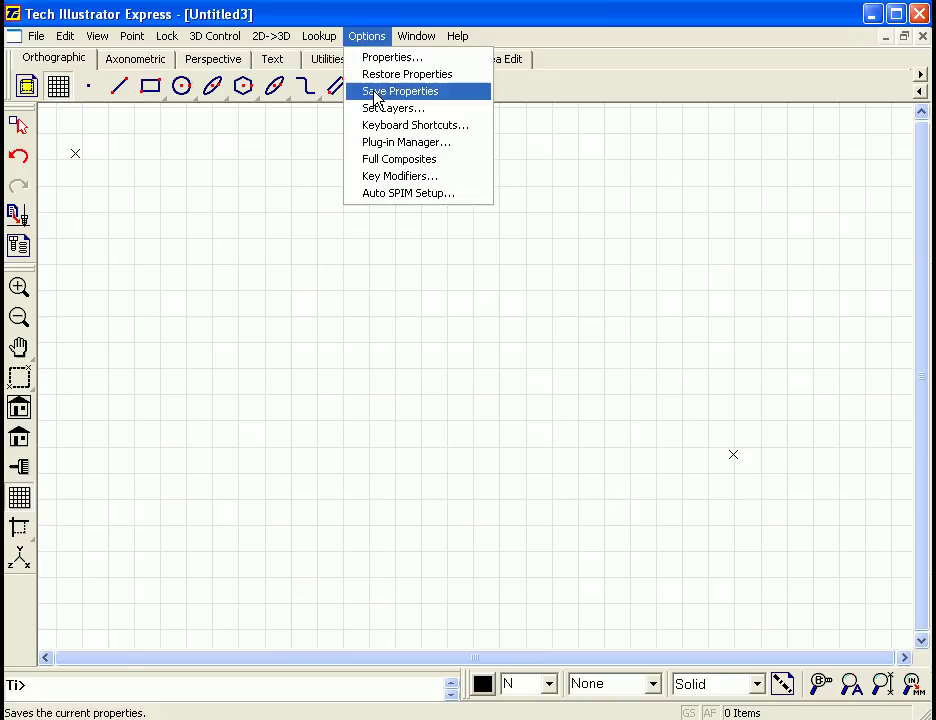
{"action": "left_click", "coordinate": [403, 198]}
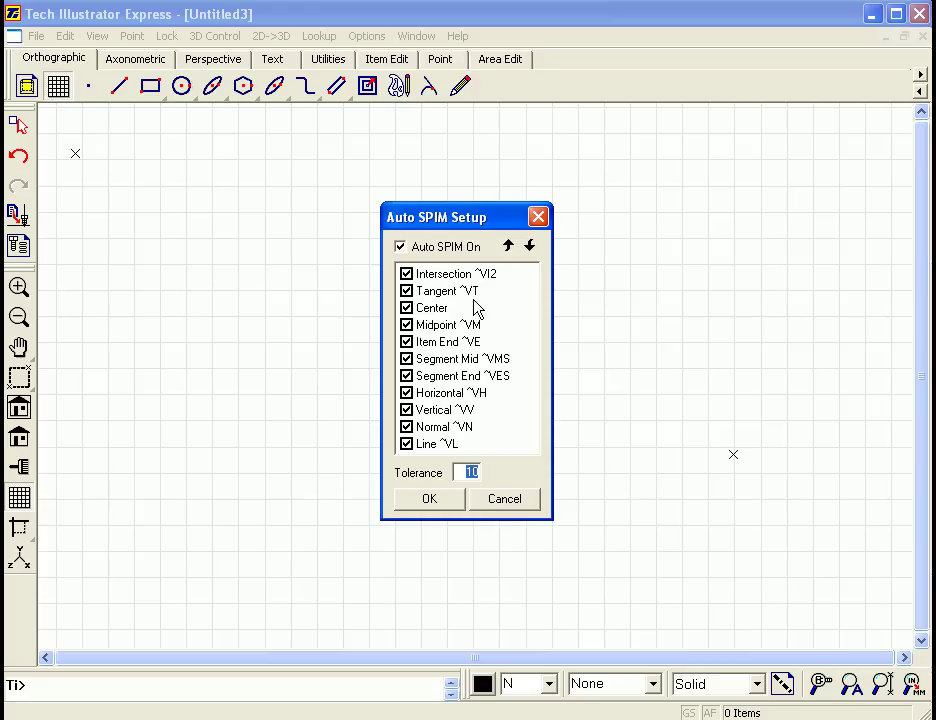
{"action": "left_click", "coordinate": [437, 508]}
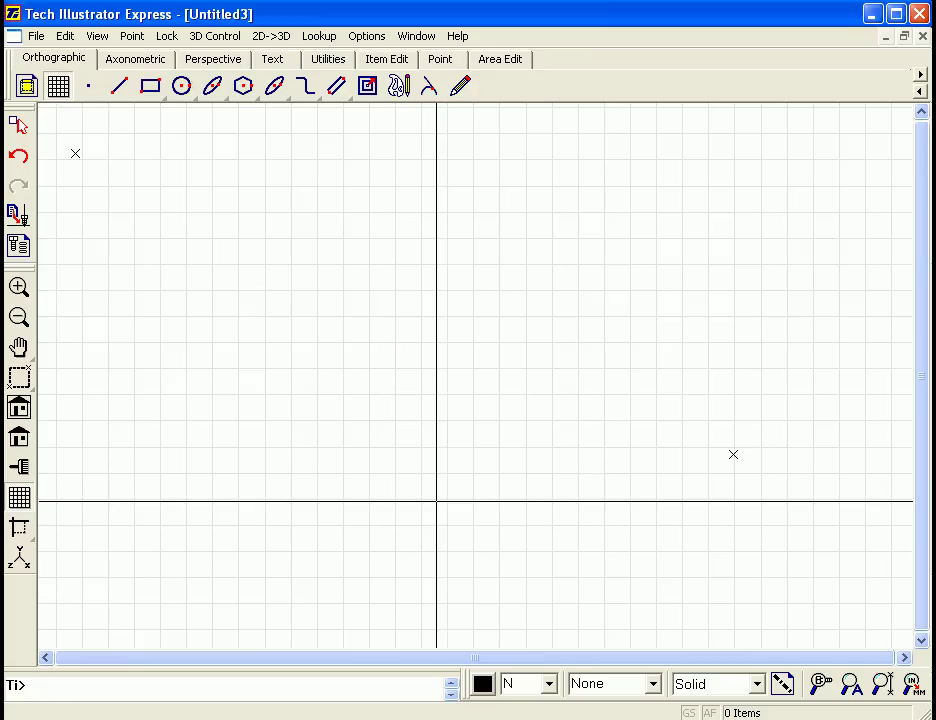
Draw connected lines: a long horizontal, a vertical down from its end, a diagonal to the horizontal's midpoint, and a vertical down.
{"action": "left_click", "coordinate": [119, 87]}
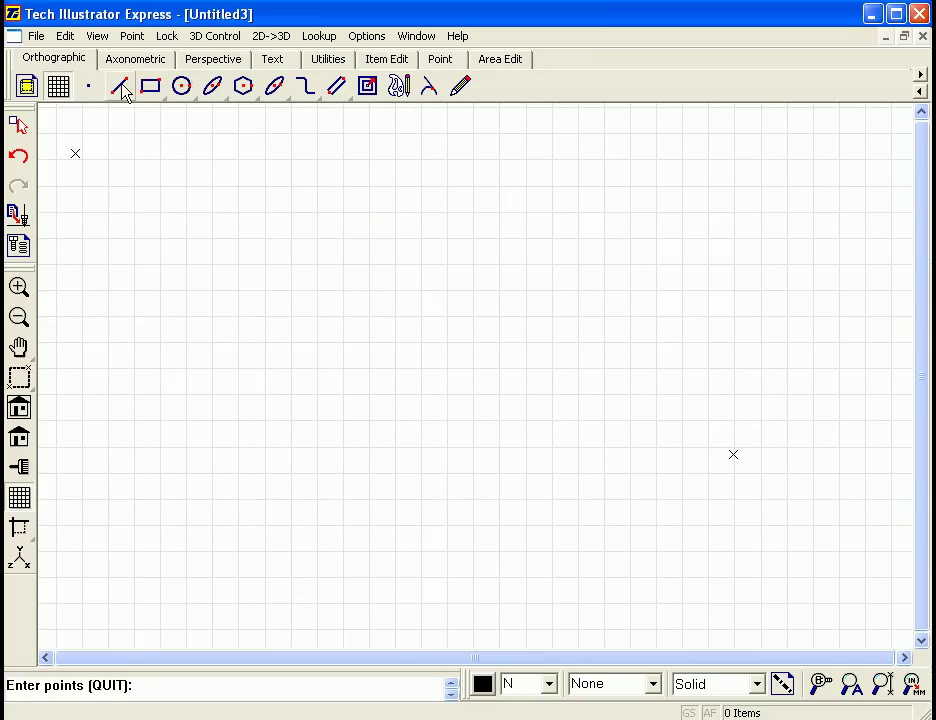
{"action": "left_click", "coordinate": [227, 197]}
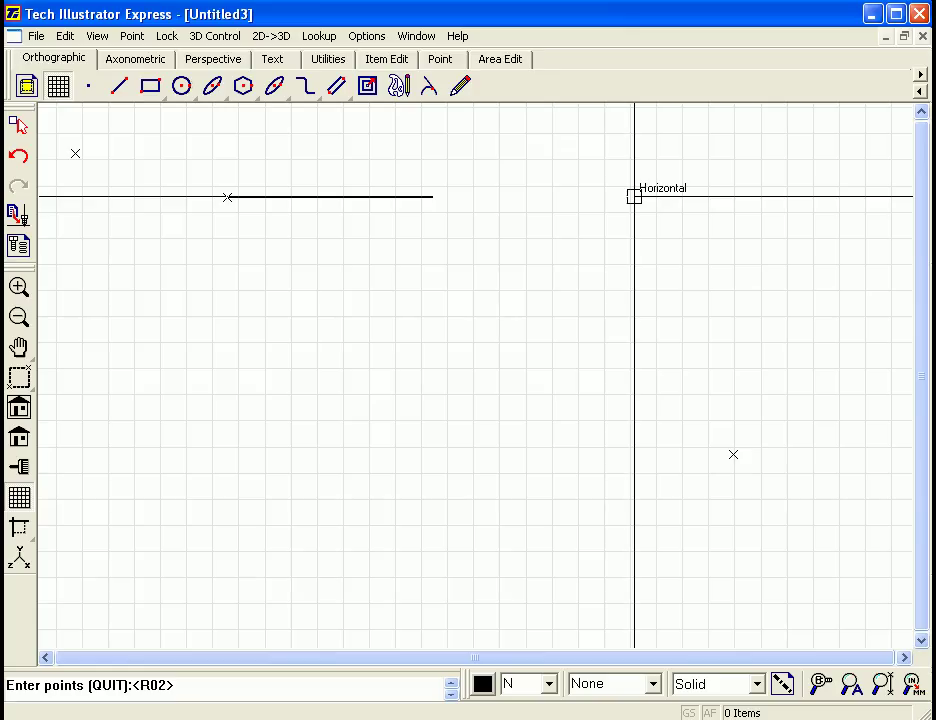
{"action": "left_click", "coordinate": [634, 196]}
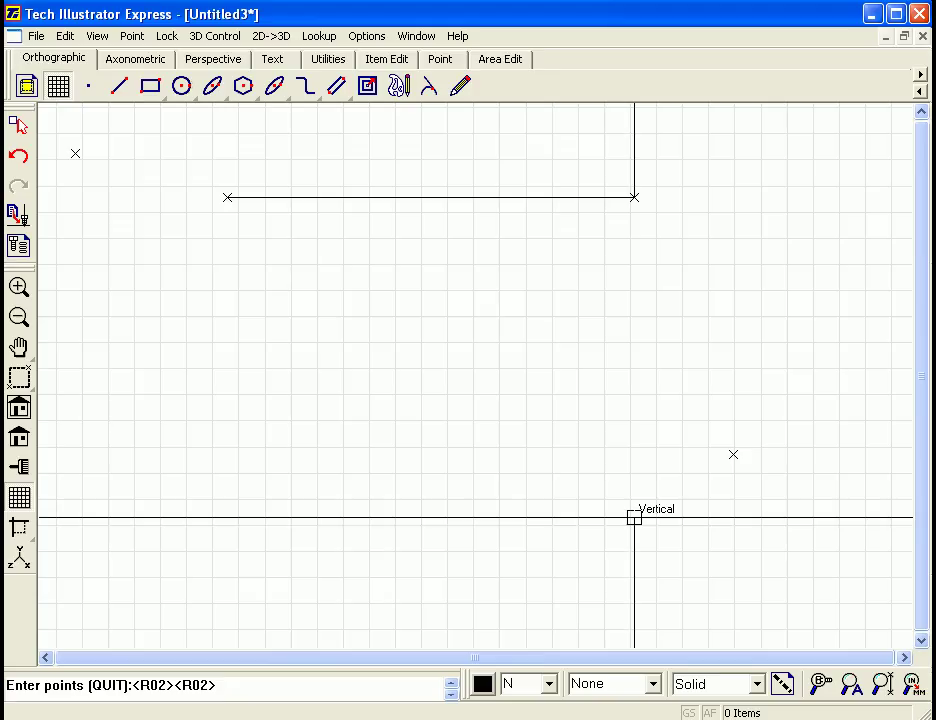
{"action": "left_click", "coordinate": [634, 517]}
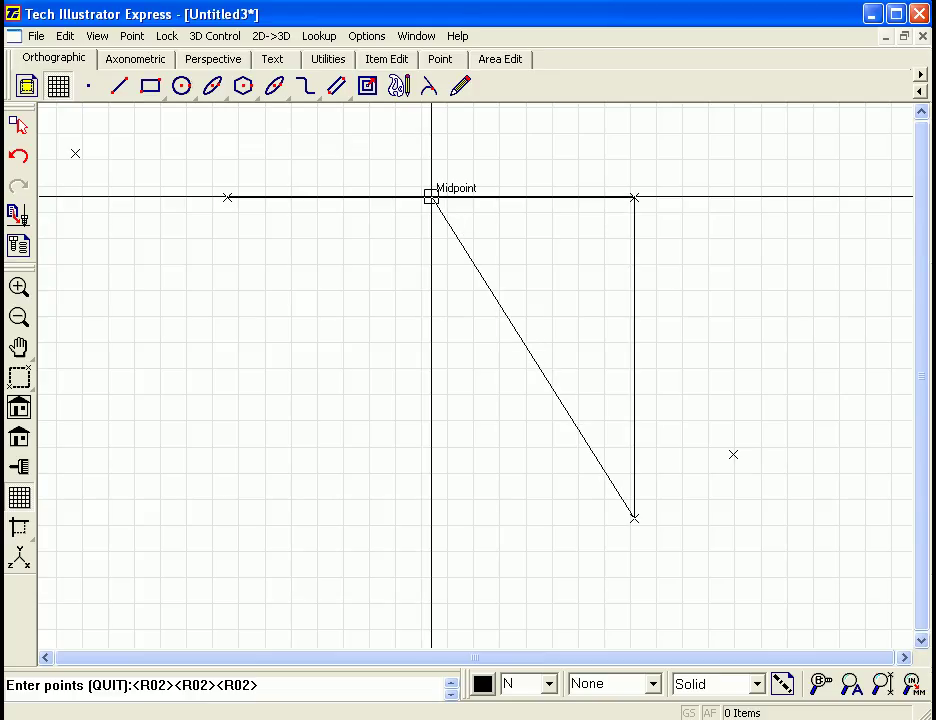
{"action": "left_click", "coordinate": [431, 196]}
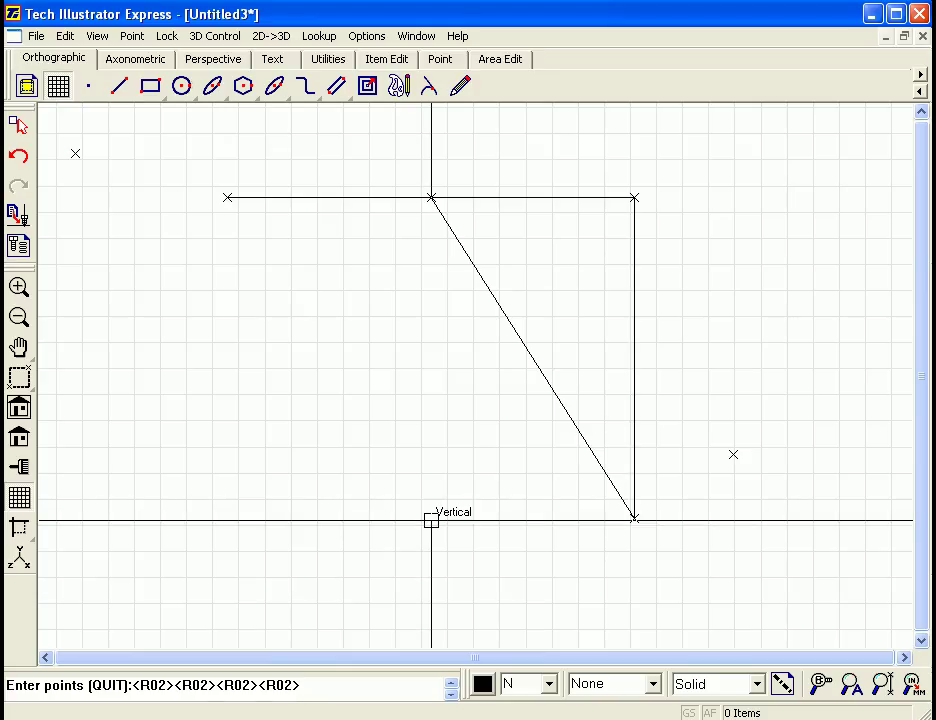
{"action": "left_click", "coordinate": [431, 521]}
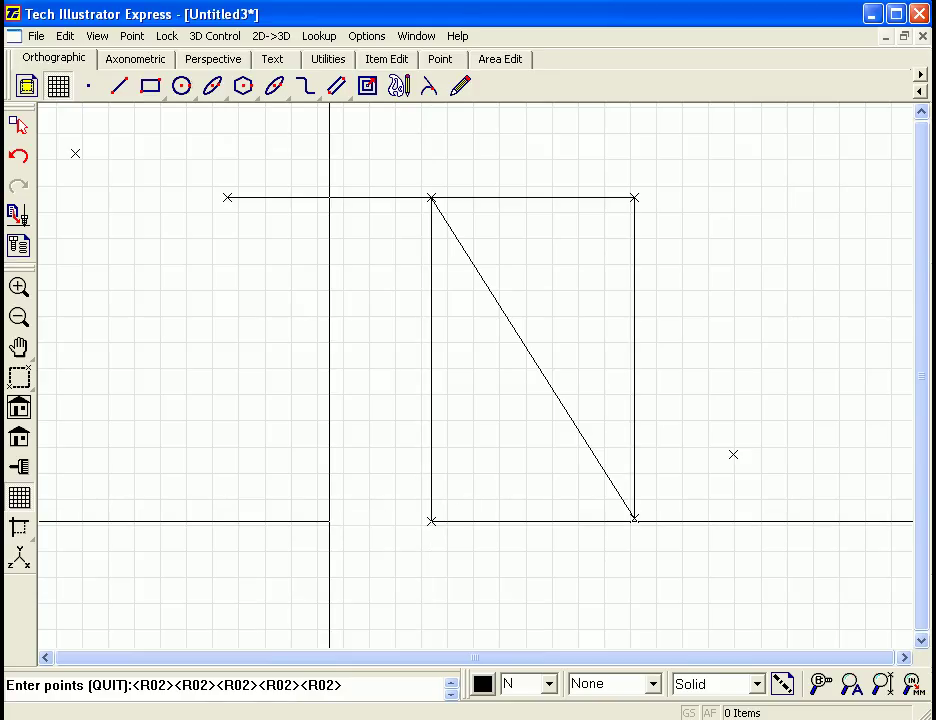
Continue with a horizontal, a long slant up, a line back to the second vertical's lower end, and one to the slants' intersection.
{"action": "left_click", "coordinate": [200, 520]}
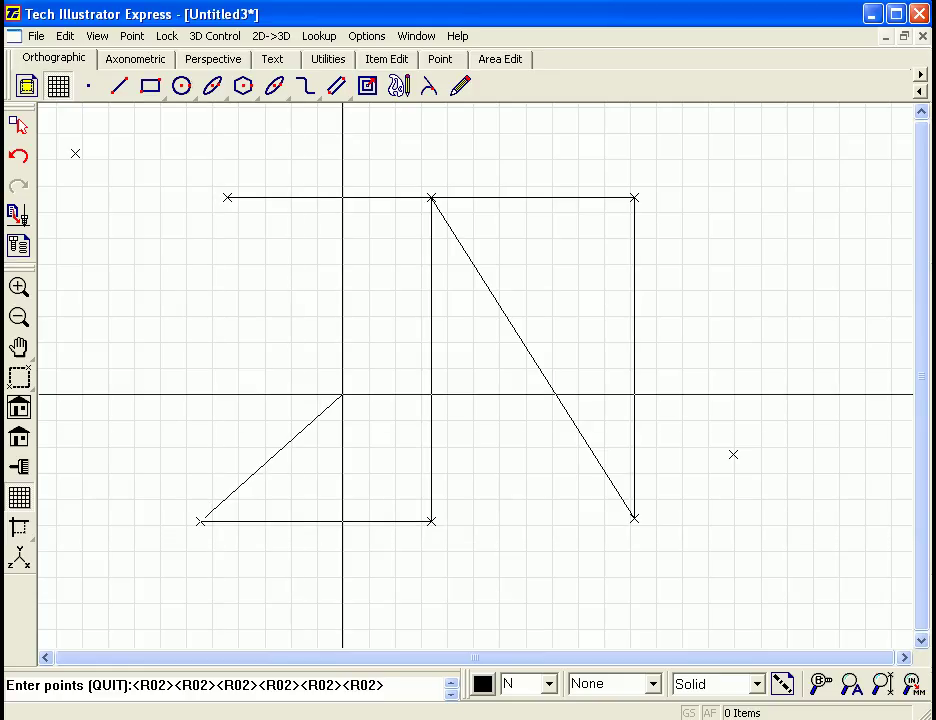
{"action": "left_click", "coordinate": [798, 236]}
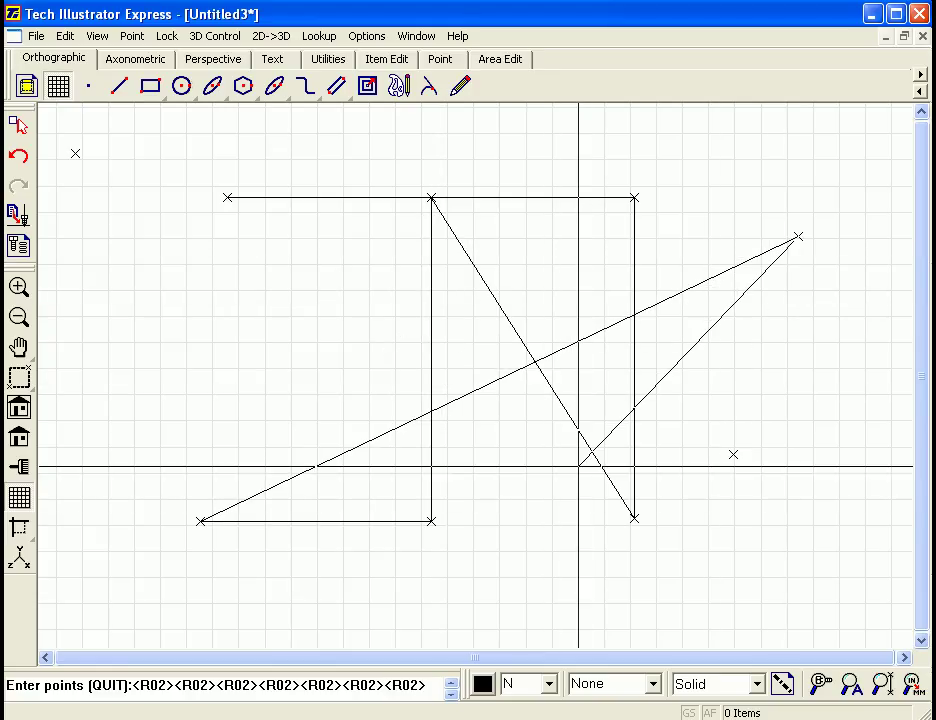
{"action": "left_click", "coordinate": [432, 520]}
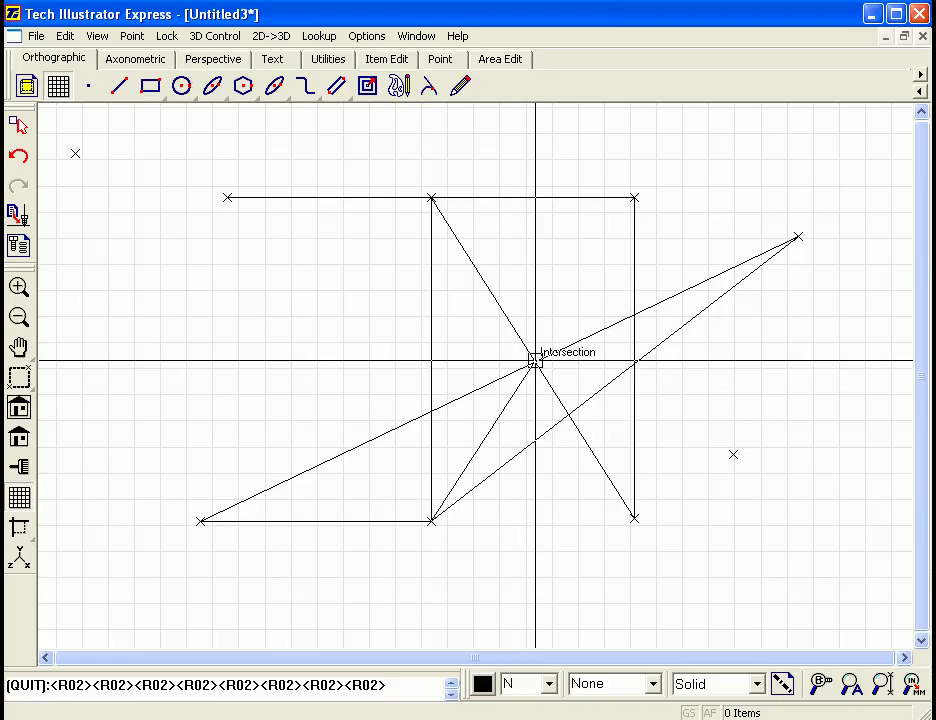
{"action": "left_click", "coordinate": [535, 360]}
{"action": "right_click", "coordinate": [389, 370]}
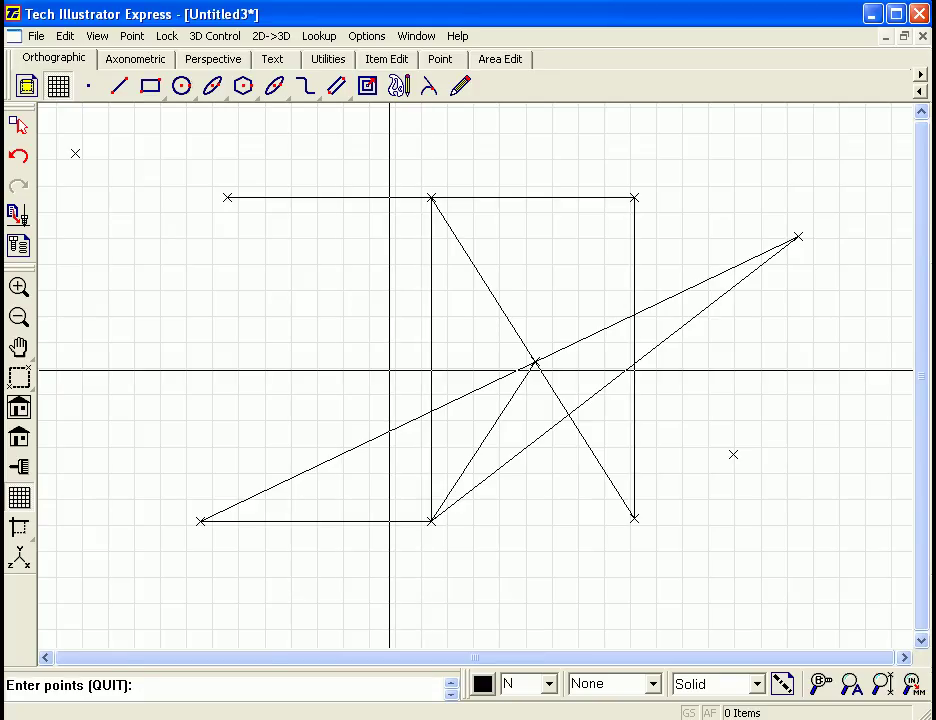
Draw a circle from center and radius points beside the lines, below the start of the upper horizontal line.
{"action": "left_click", "coordinate": [181, 86]}
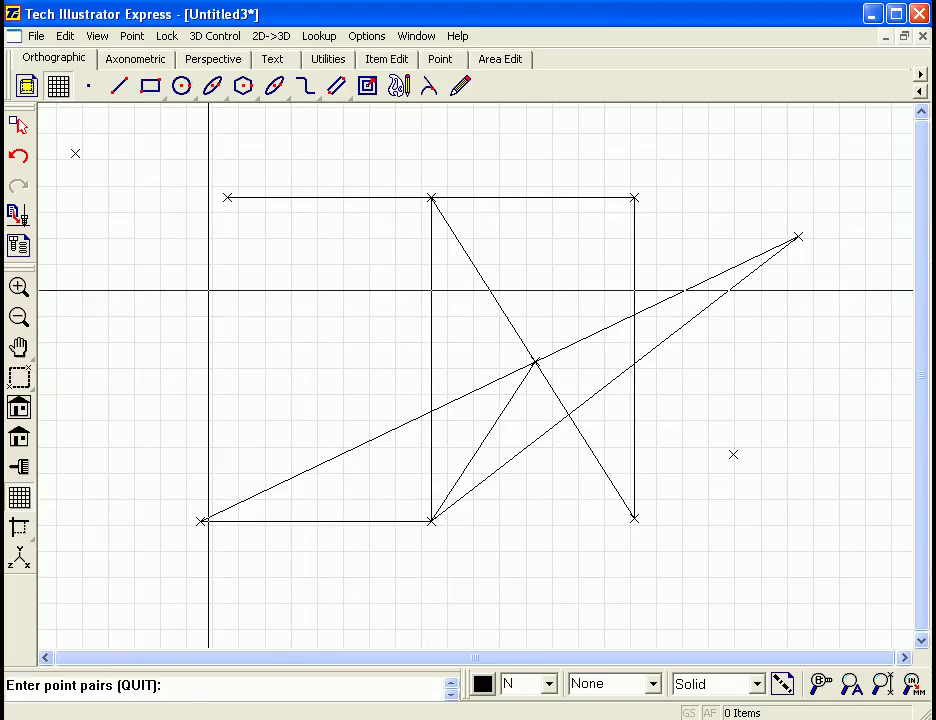
{"action": "left_click", "coordinate": [186, 327]}
{"action": "left_click", "coordinate": [272, 338]}
{"action": "right_click", "coordinate": [343, 280]}
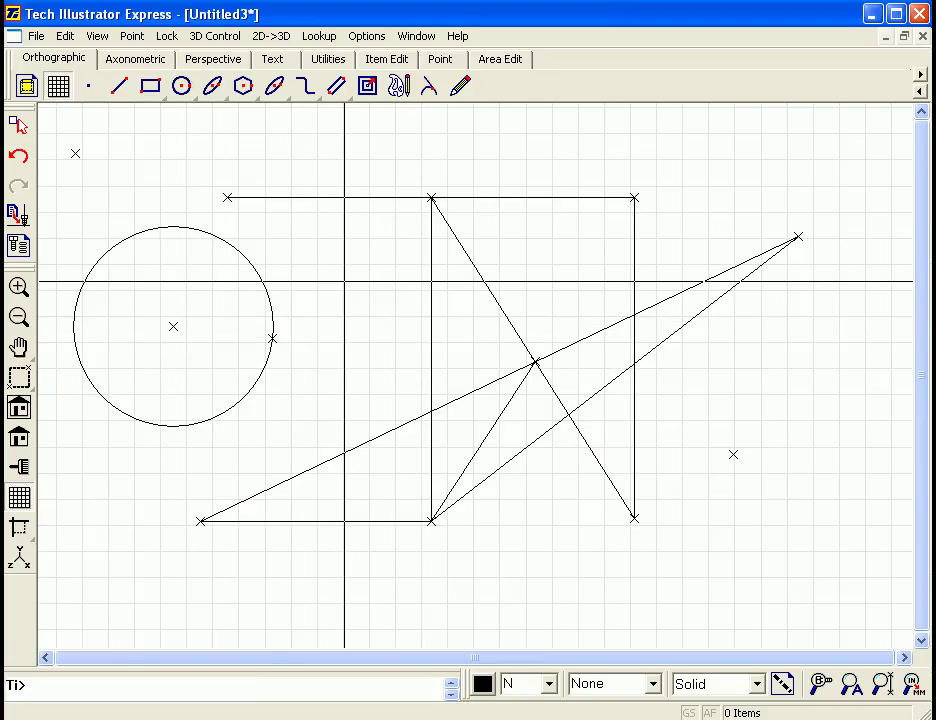
Delete both vertical lines, the diagonal, the short line to the intersection, and the long slanted line.
{"action": "left_click_drag", "start_coordinate": [307, 167], "coordinate": [769, 563]}
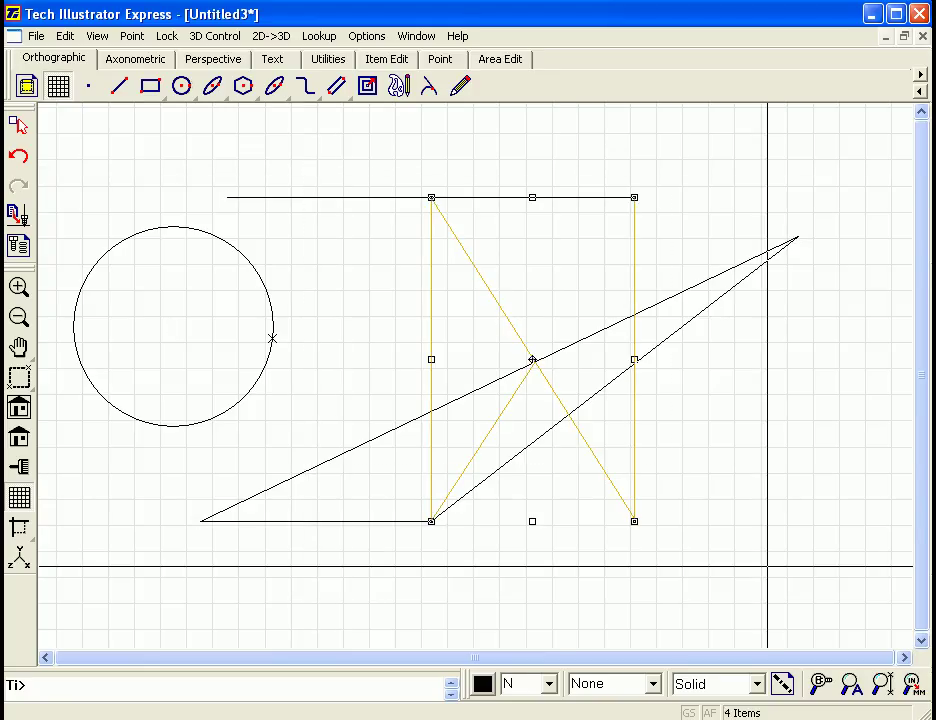
{"action": "key", "text": "Delete"}
{"action": "left_click", "coordinate": [449, 395]}
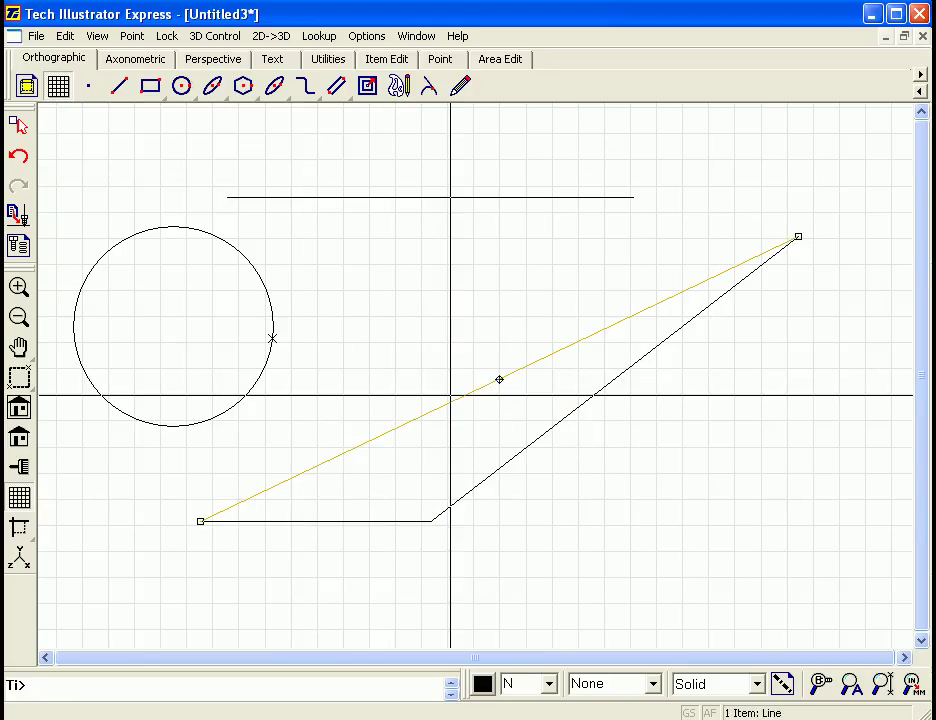
{"action": "key", "text": "Delete"}
Stretch the remaining slanted line's lower end to the circle's top and align its other end horizontally with it.
{"action": "left_click", "coordinate": [476, 486]}
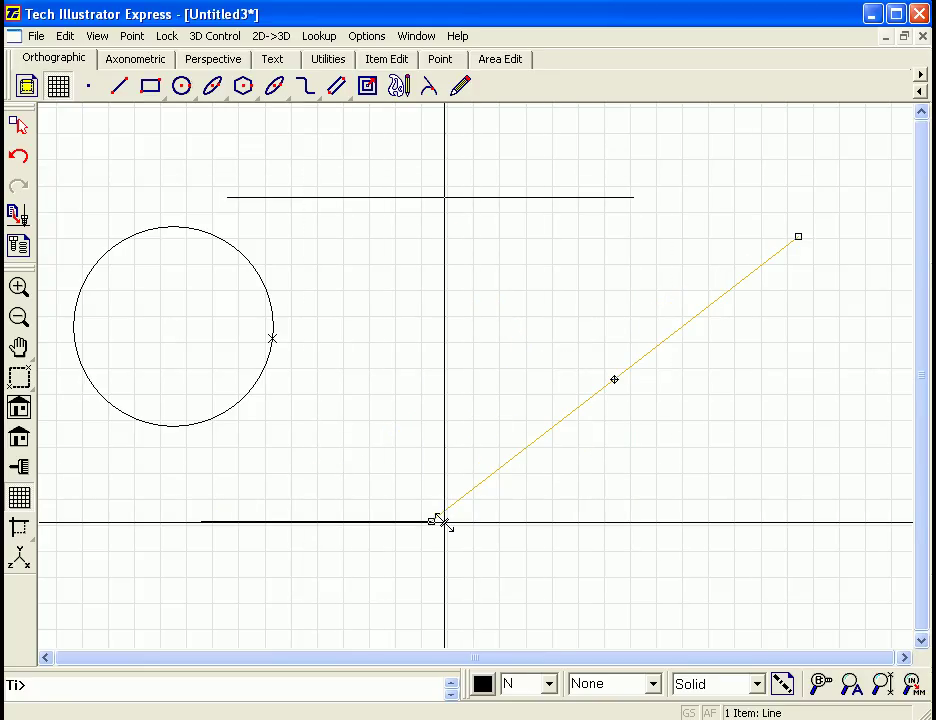
{"action": "left_click_drag", "start_coordinate": [434, 520], "coordinate": [174, 225]}
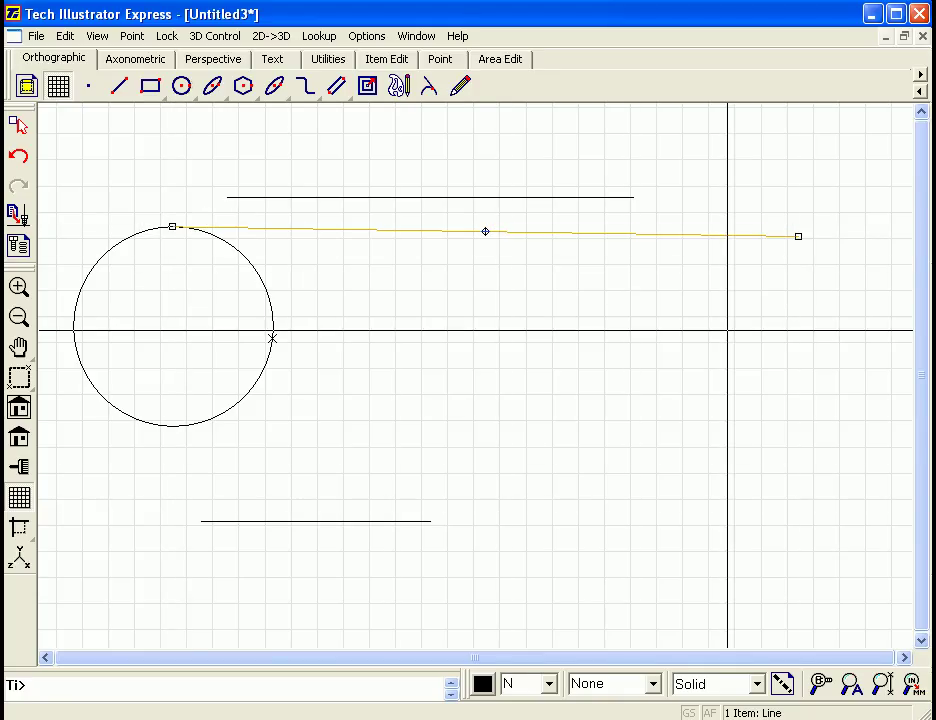
{"action": "left_click", "coordinate": [797, 235]}
{"action": "left_click_drag", "start_coordinate": [797, 235], "coordinate": [794, 226]}
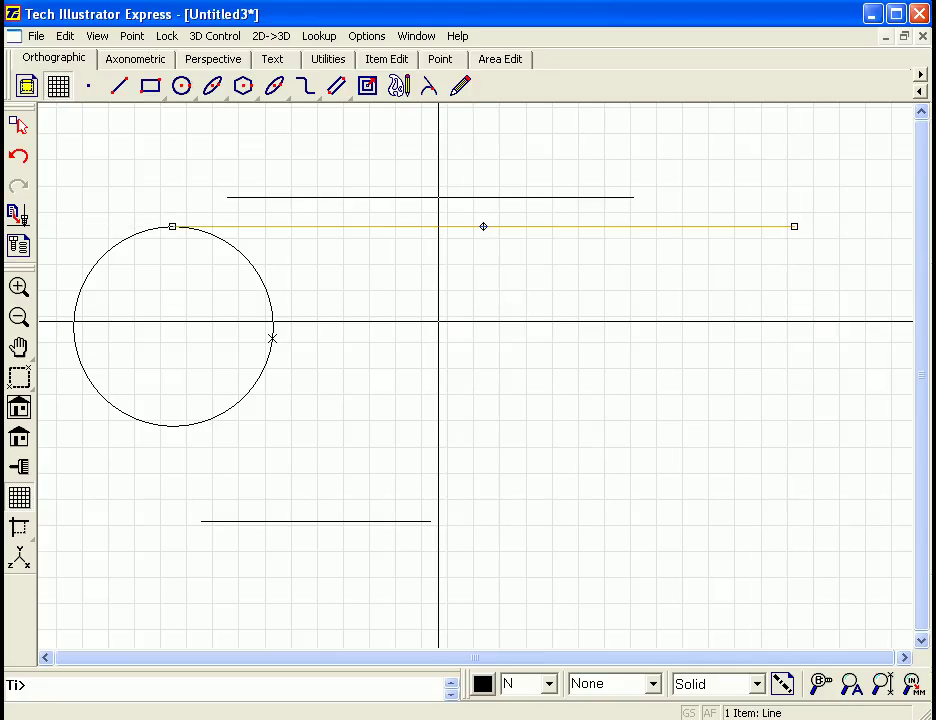
Stretch one end of the lower horizontal line to the long line's midpoint and the other to the circle's bottom level.
{"action": "left_click", "coordinate": [431, 520]}
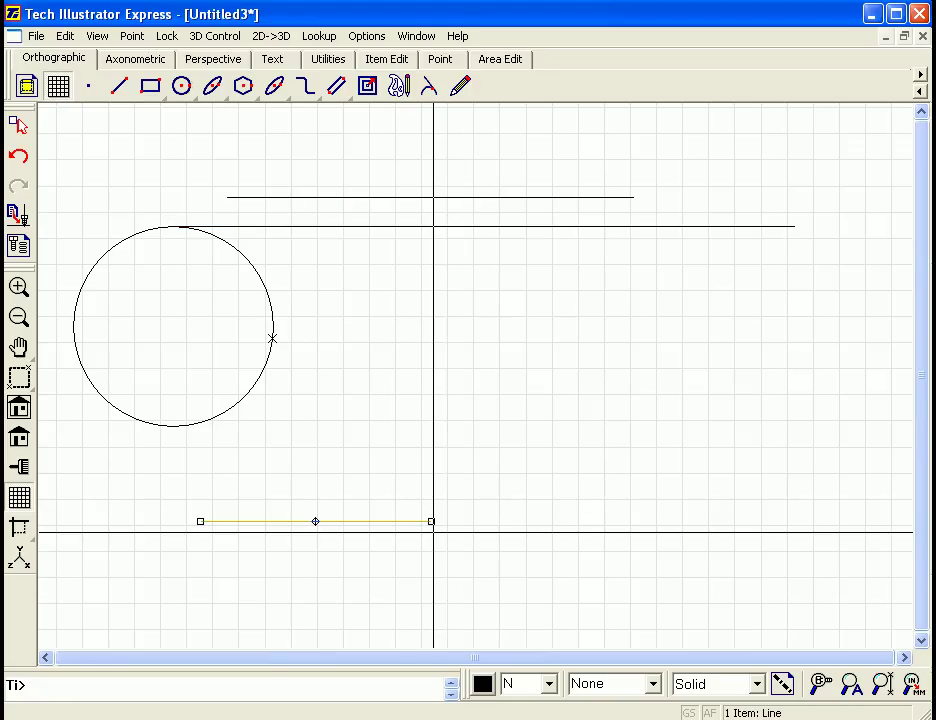
{"action": "left_click_drag", "start_coordinate": [431, 520], "coordinate": [483, 226]}
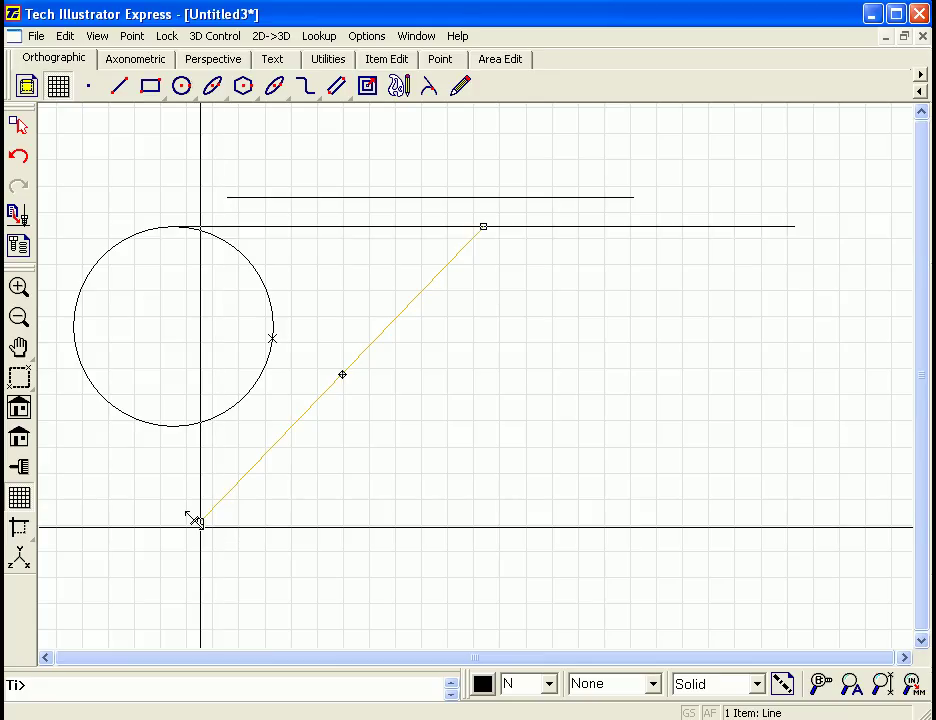
{"action": "left_click_drag", "start_coordinate": [200, 521], "coordinate": [719, 425]}
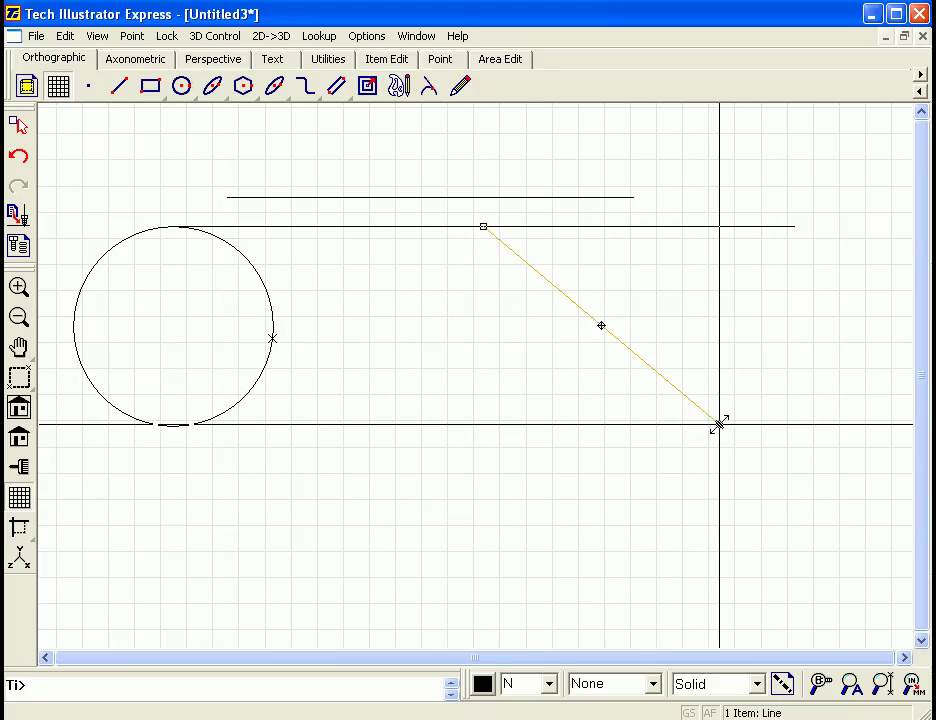
Draw a line from the slanted line's lower end to the lowest point of the circle.
{"action": "left_click", "coordinate": [121, 87]}
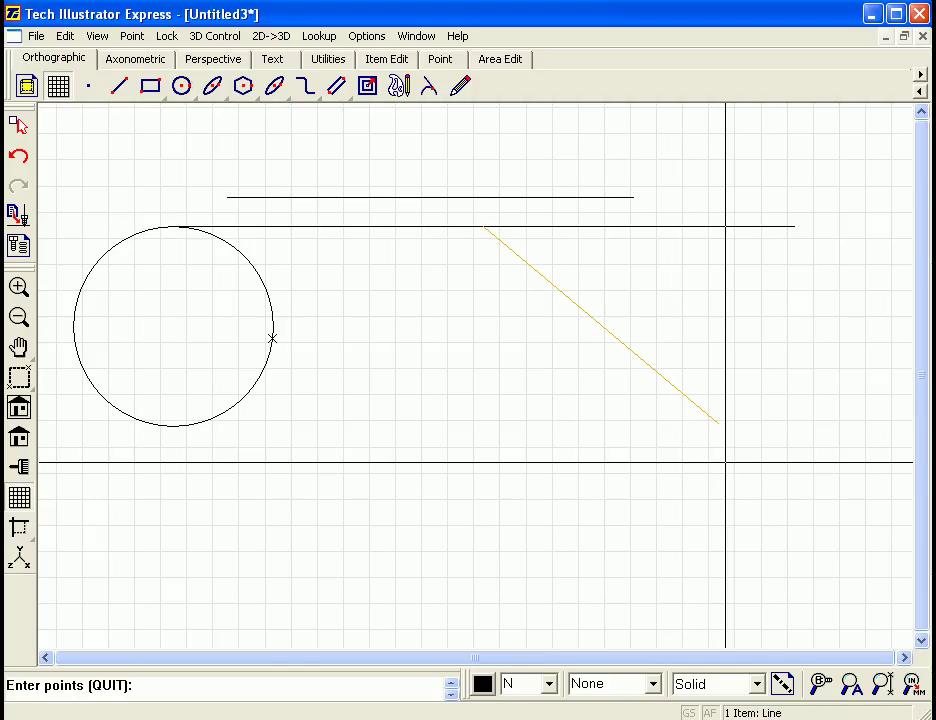
{"action": "left_click", "coordinate": [719, 425]}
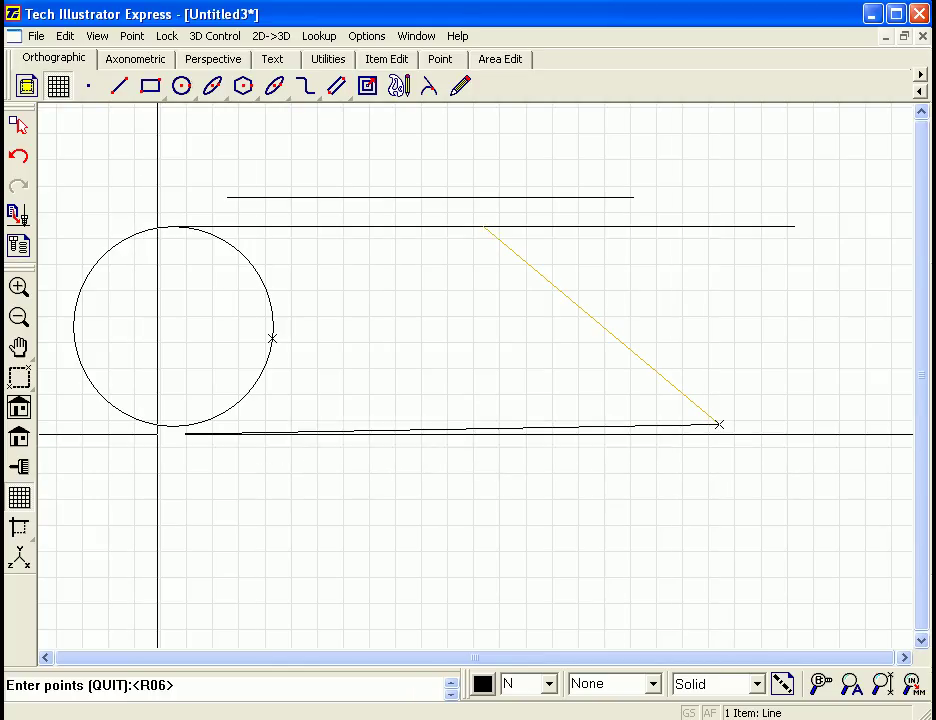
{"action": "left_click", "coordinate": [174, 424]}
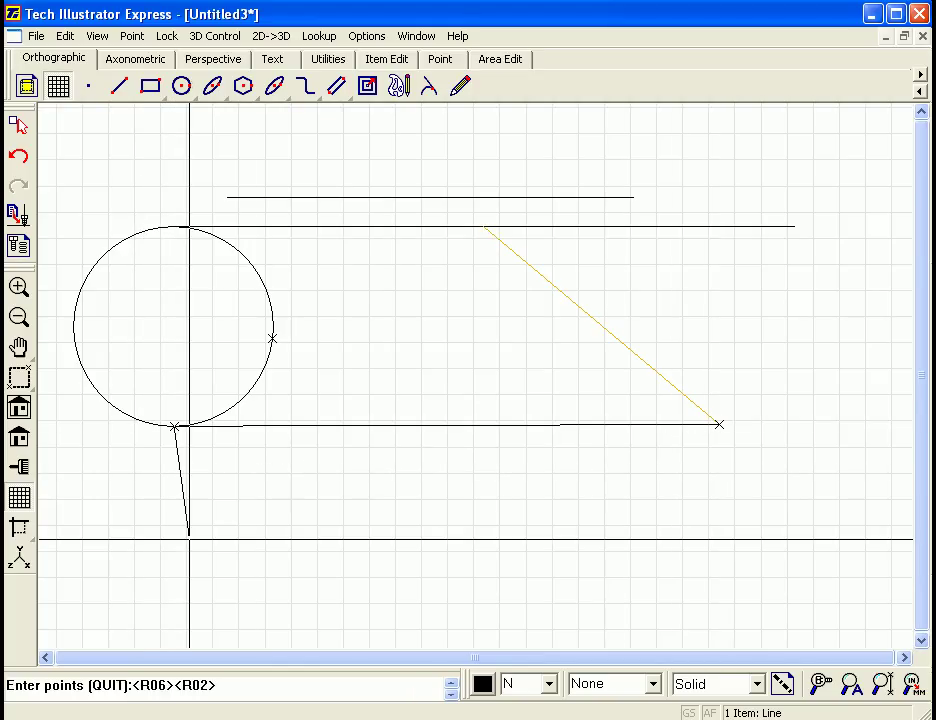
{"action": "right_click", "coordinate": [256, 548]}
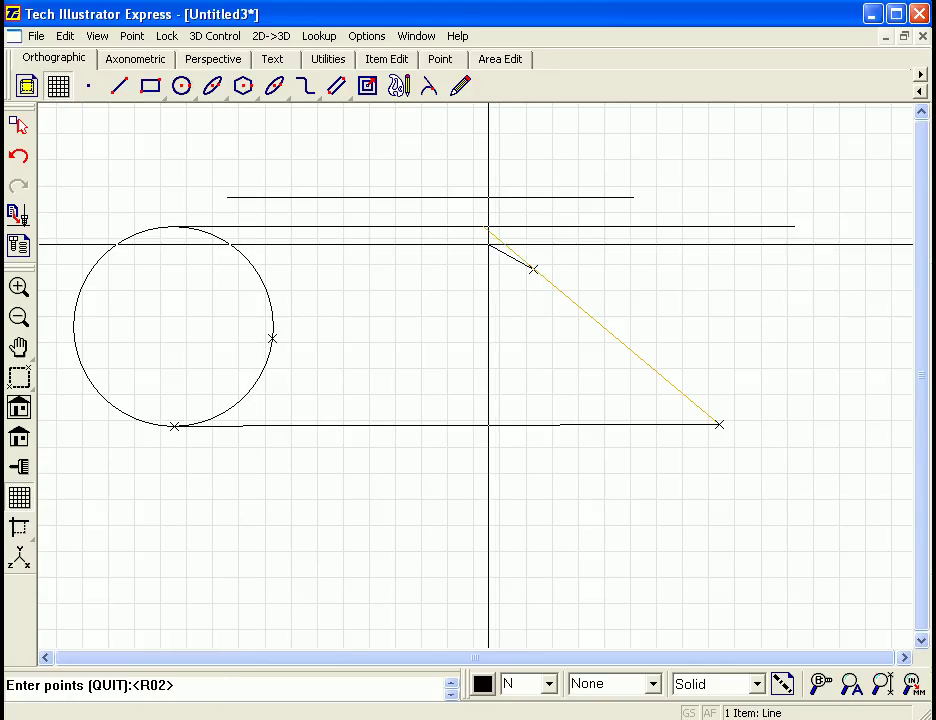
{"action": "left_click", "coordinate": [533, 269]}
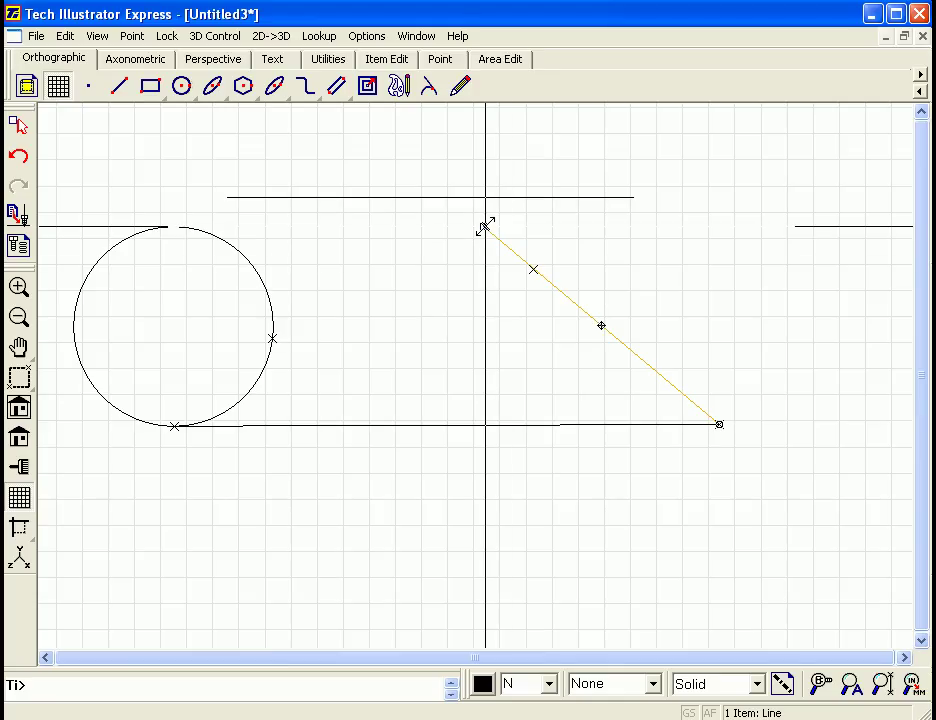
Attach the slanted line's upper end to the long line's free end, and stretch the topmost line between its lower end and the long line.
{"action": "left_click_drag", "start_coordinate": [484, 226], "coordinate": [794, 226]}
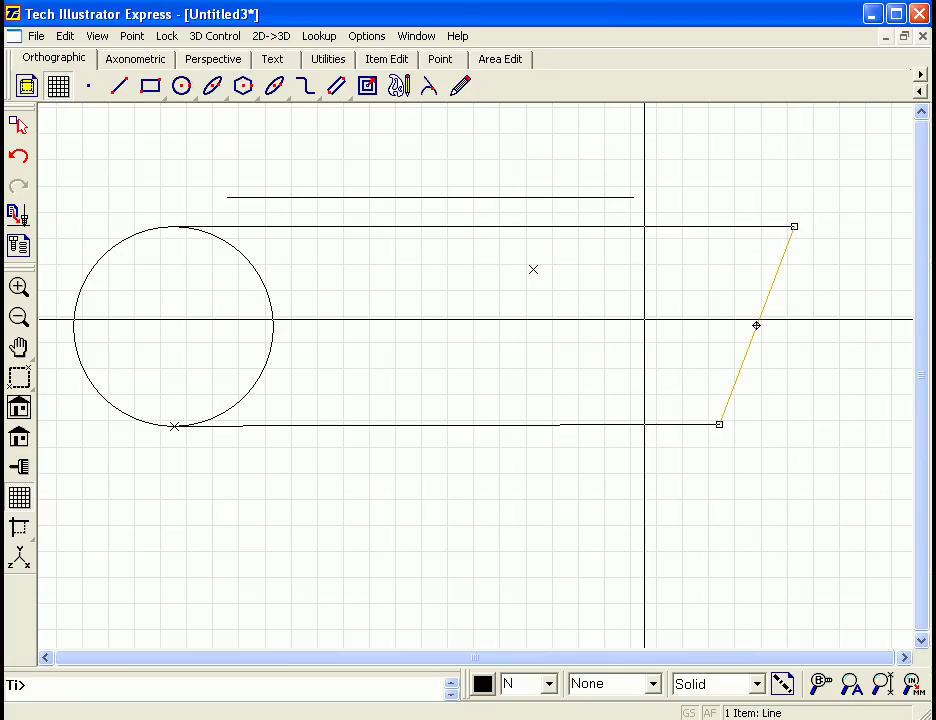
{"action": "left_click", "coordinate": [633, 198]}
{"action": "left_click_drag", "start_coordinate": [633, 198], "coordinate": [719, 422]}
{"action": "left_click", "coordinate": [359, 256]}
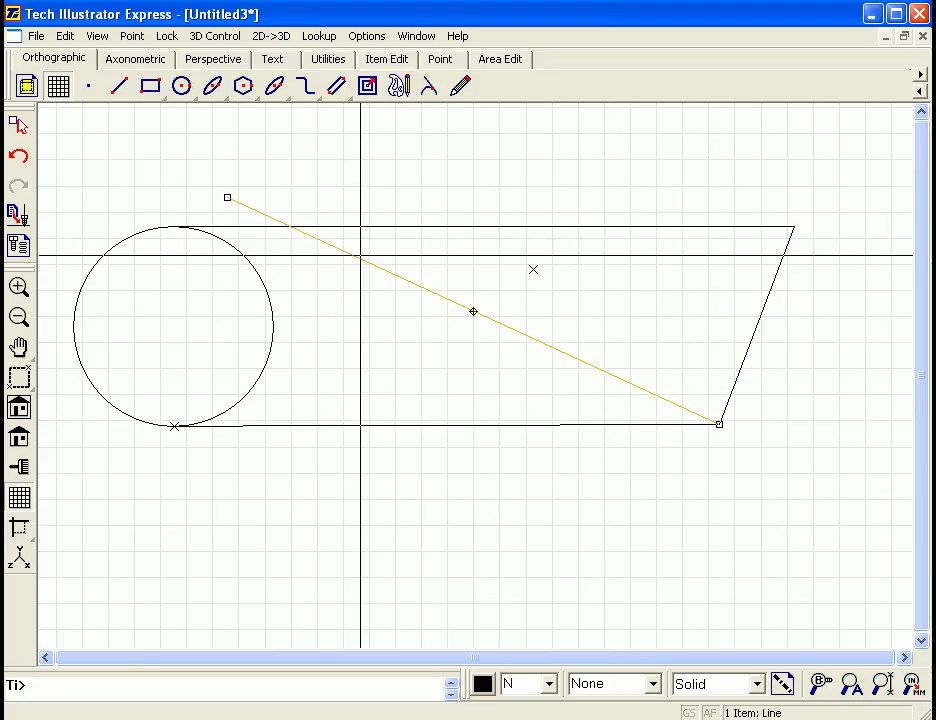
{"action": "left_click_drag", "start_coordinate": [229, 200], "coordinate": [459, 226]}
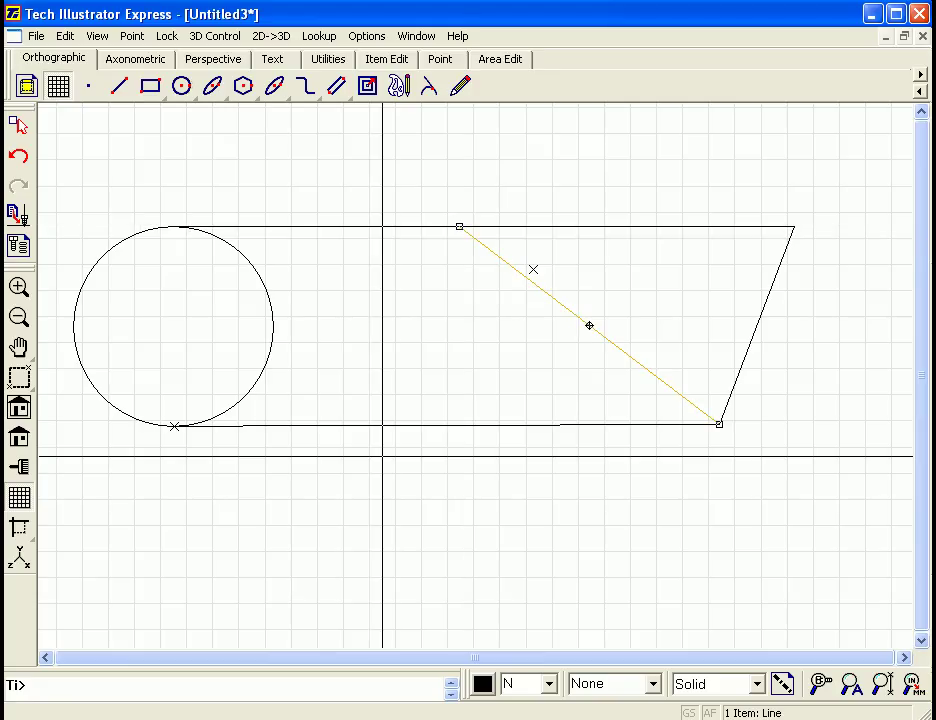
{"action": "left_click", "coordinate": [366, 522]}
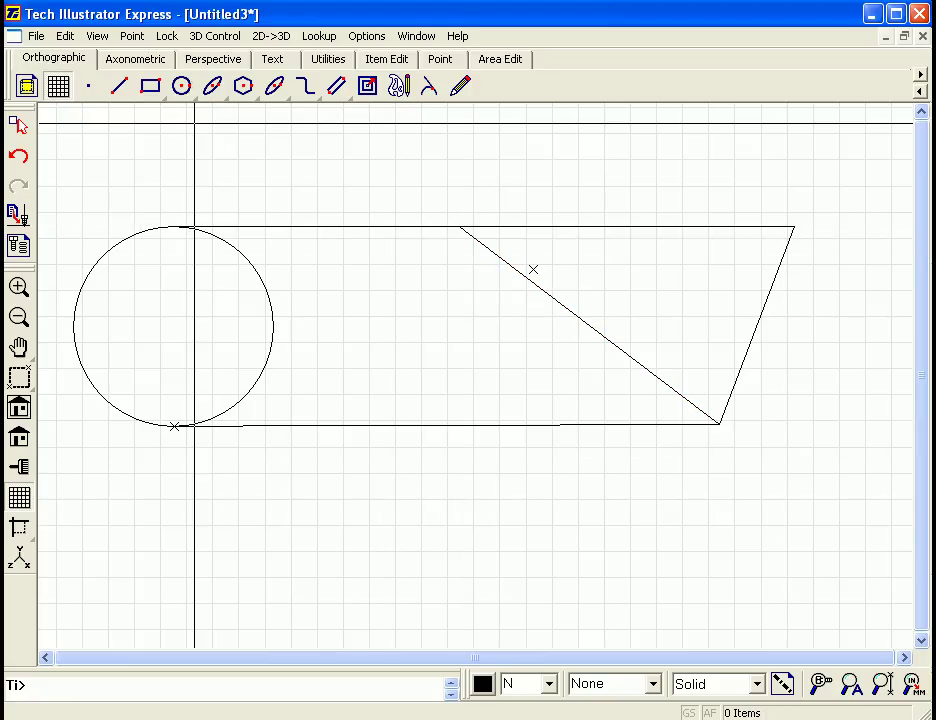
Trim the circle to an outer half arc ending at the upper and lower horizontal lines.
{"action": "left_click", "coordinate": [181, 87]}
{"action": "left_click", "coordinate": [252, 289]}
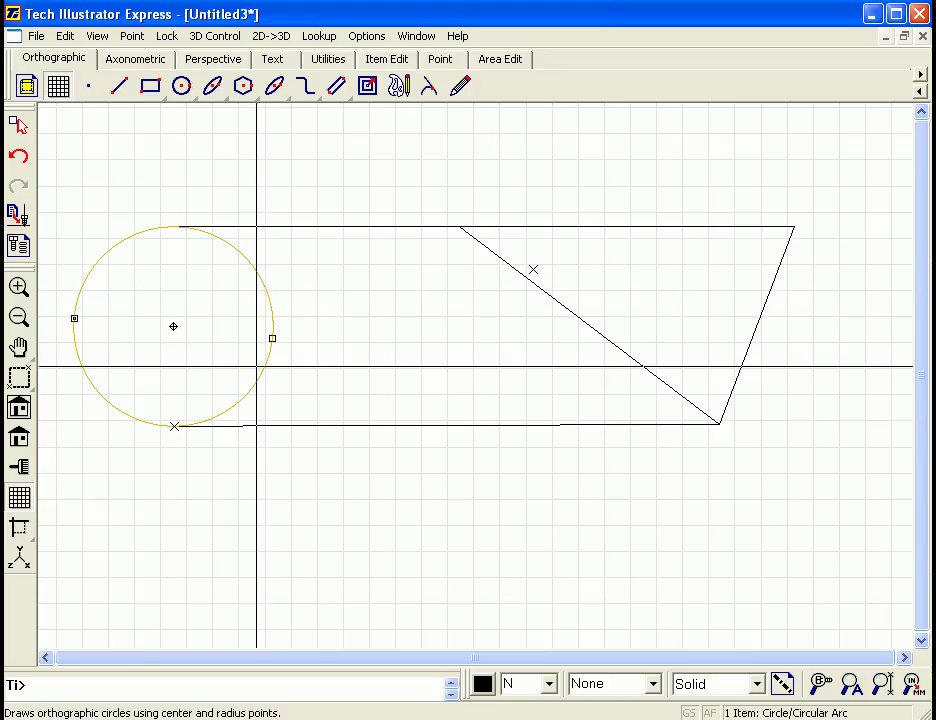
{"action": "left_click_drag", "start_coordinate": [273, 339], "coordinate": [172, 227]}
{"action": "left_click_drag", "start_coordinate": [272, 339], "coordinate": [174, 426]}
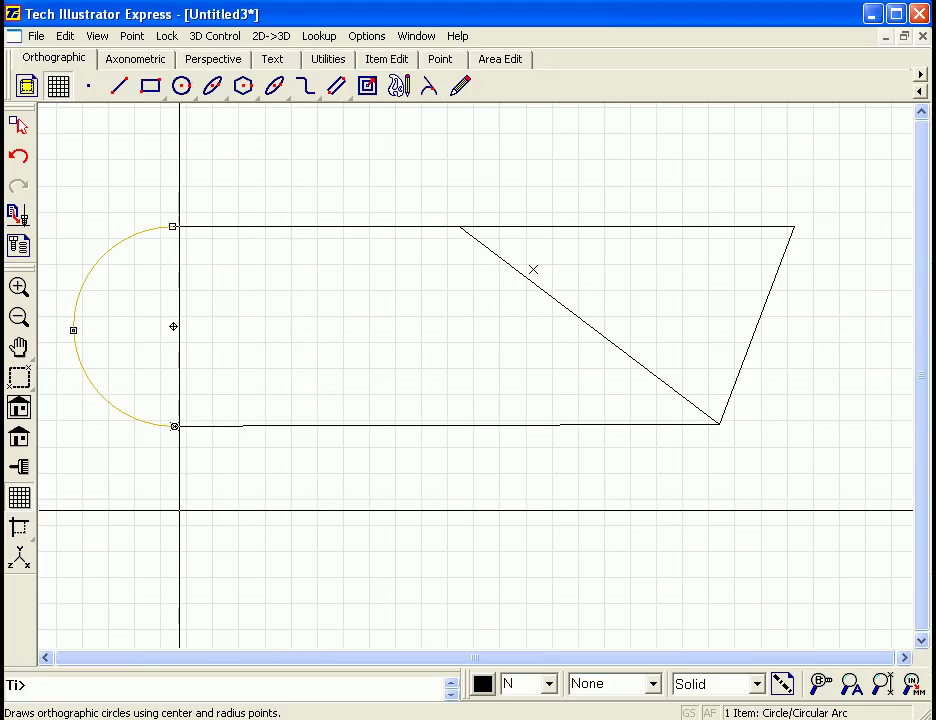
{"action": "left_click", "coordinate": [178, 510]}
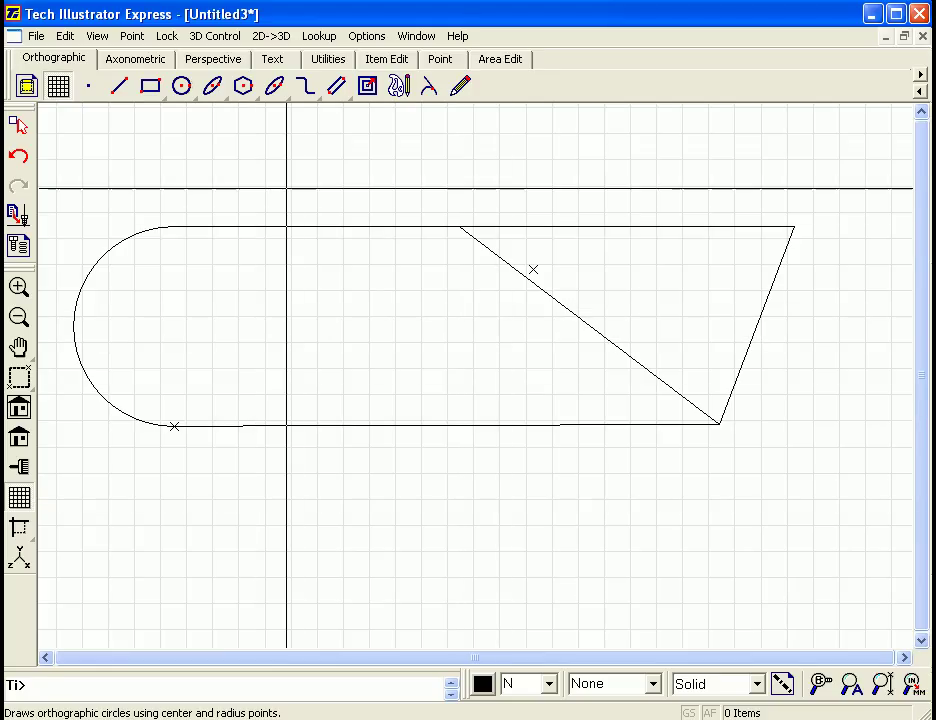
Draw a second circle from center and radius points below the lower edge of the closed outline.
{"action": "left_click", "coordinate": [182, 87]}
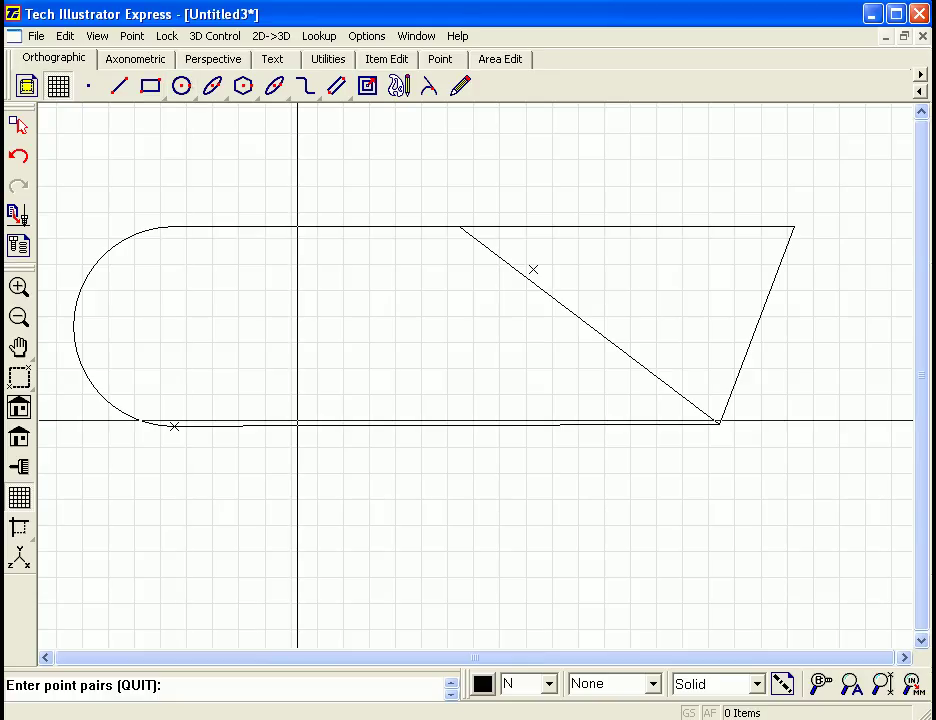
{"action": "left_click", "coordinate": [455, 540]}
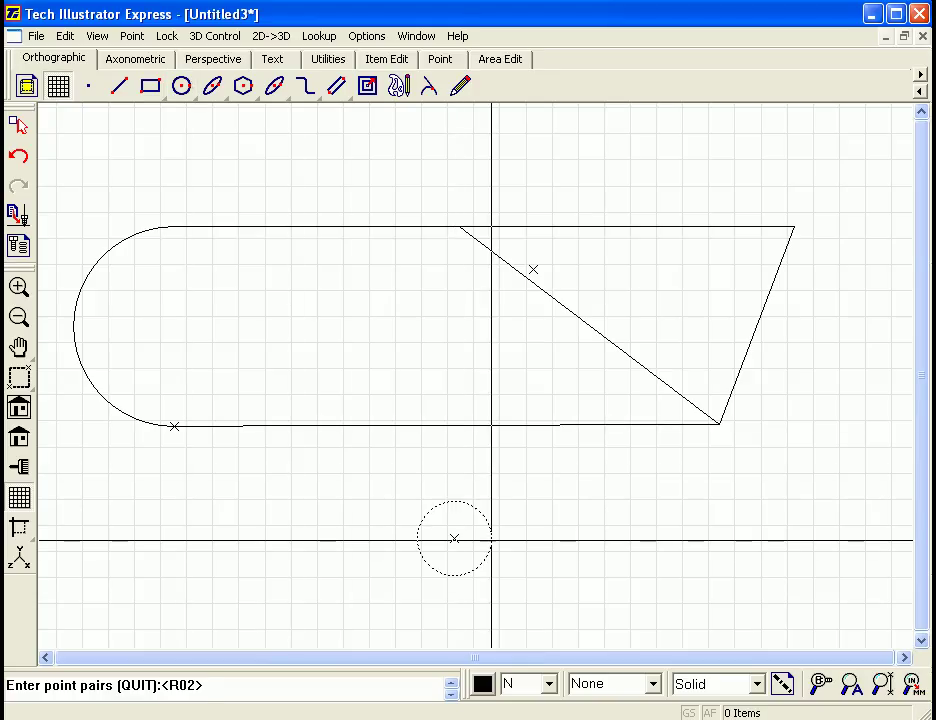
{"action": "left_click", "coordinate": [562, 539]}
{"action": "scroll", "coordinate": [639, 540], "scroll_direction": "down", "scroll_amount": 1}
{"action": "scroll", "coordinate": [639, 540], "scroll_direction": "down", "scroll_amount": 1}
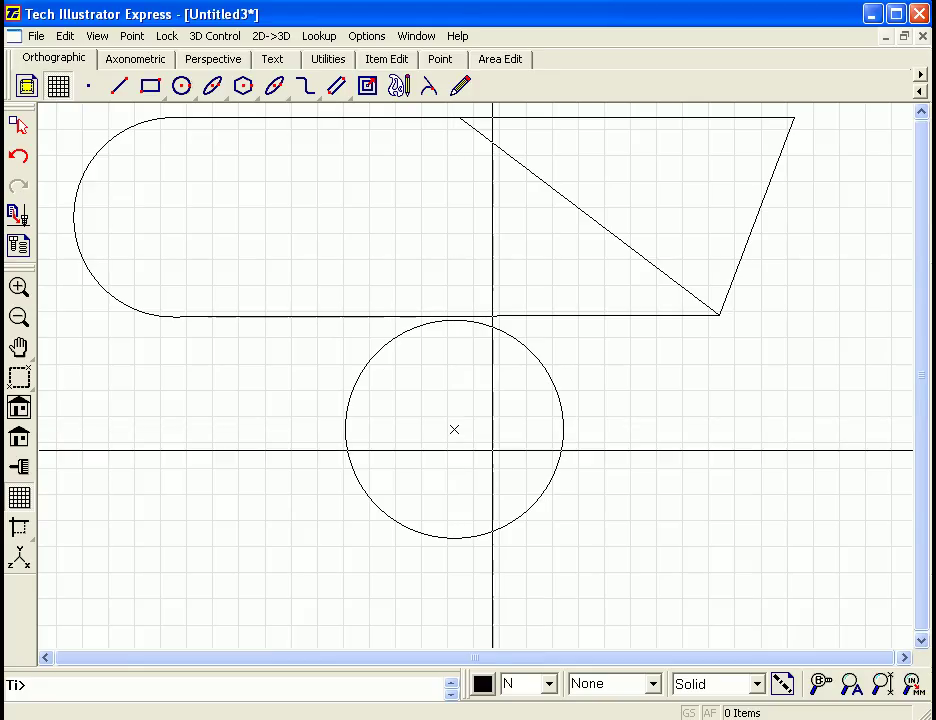
Draw a horizontal line from the circle's center past its edge, and another from the half arc's center inside the outline.
{"action": "left_click", "coordinate": [684, 430]}
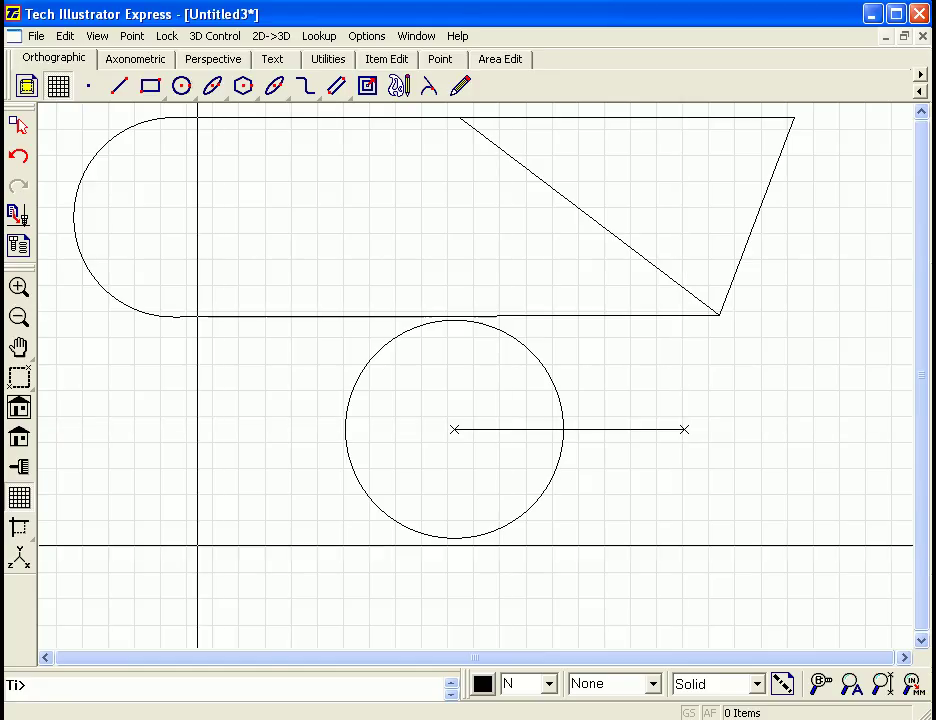
{"action": "left_click", "coordinate": [173, 216]}
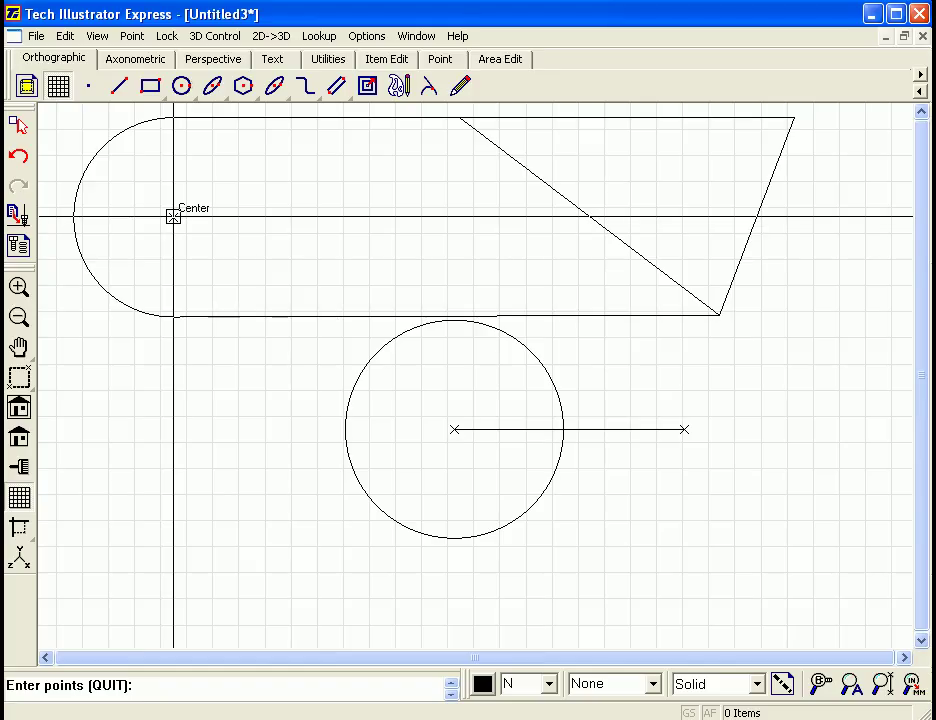
{"action": "left_click", "coordinate": [173, 217]}
{"action": "left_click", "coordinate": [466, 217]}
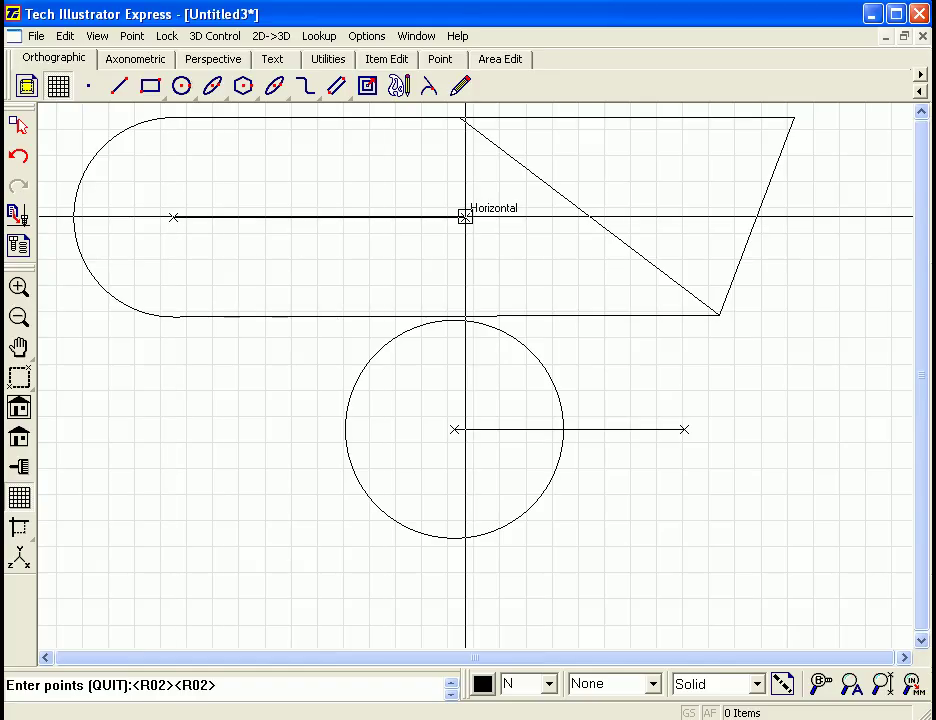
{"action": "right_click", "coordinate": [279, 378]}
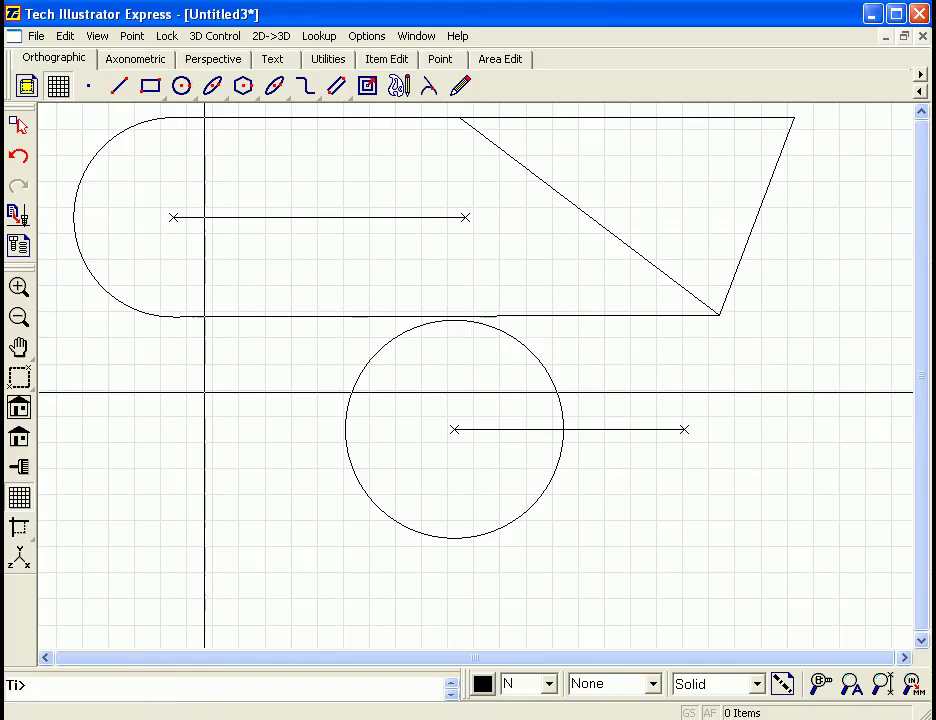
{"action": "scroll", "coordinate": [172, 525], "scroll_direction": "up", "scroll_amount": 1}
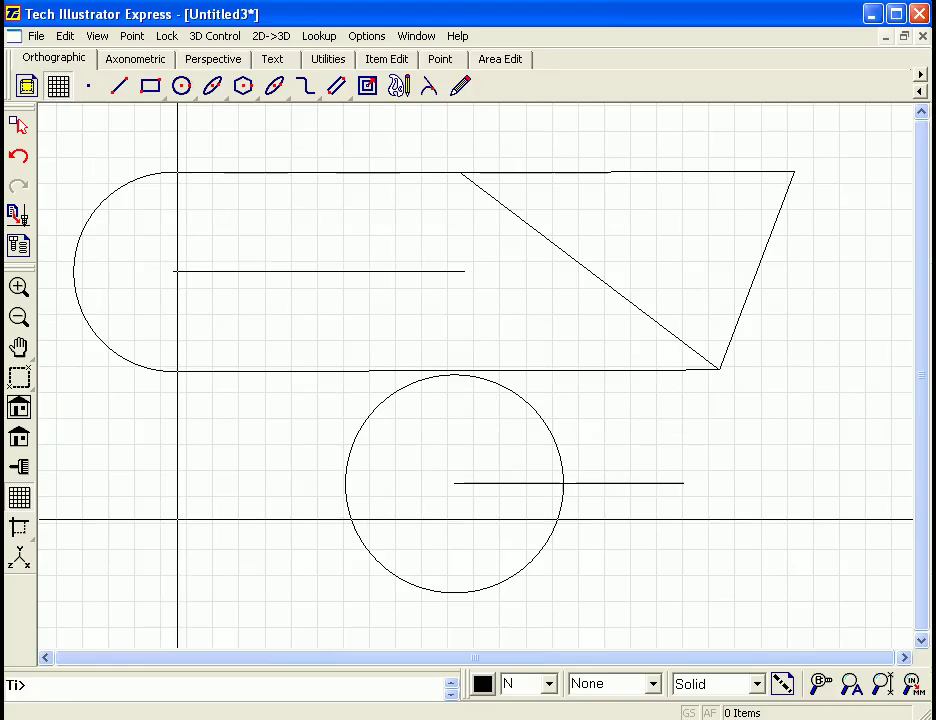
Review the Auto SPIM snap types and tolerance, and accept the setup.
{"action": "left_click", "coordinate": [376, 42]}
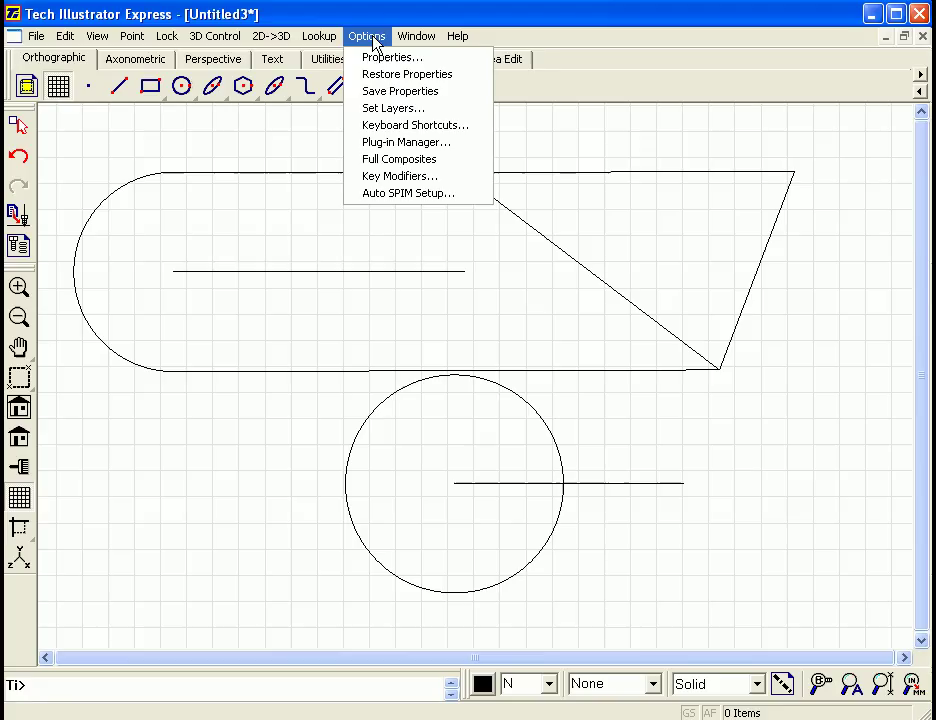
{"action": "left_click", "coordinate": [423, 194]}
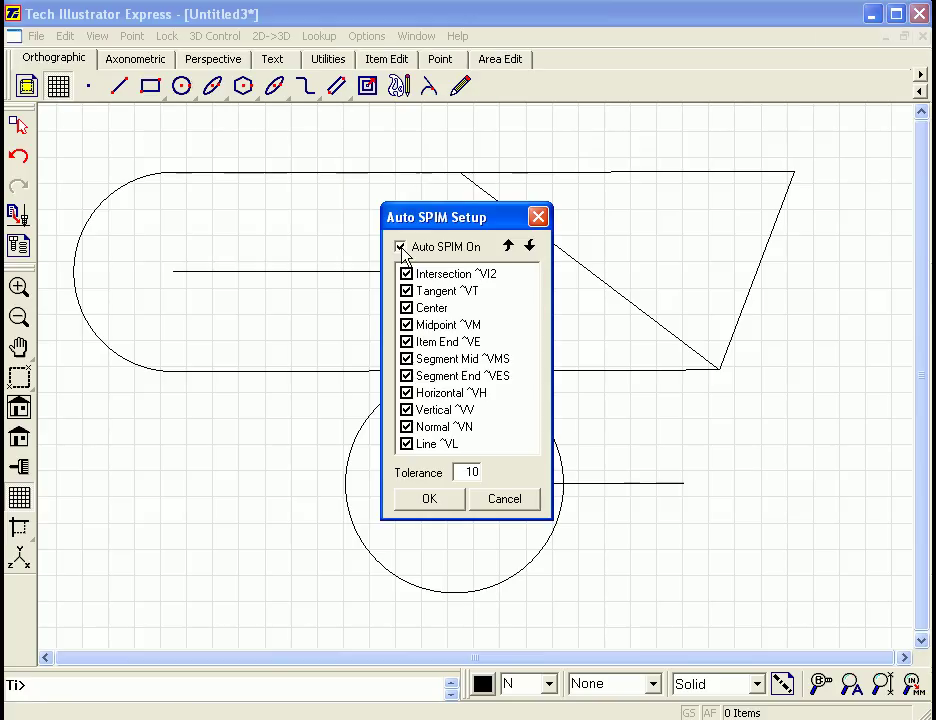
{"action": "left_click", "coordinate": [446, 499]}
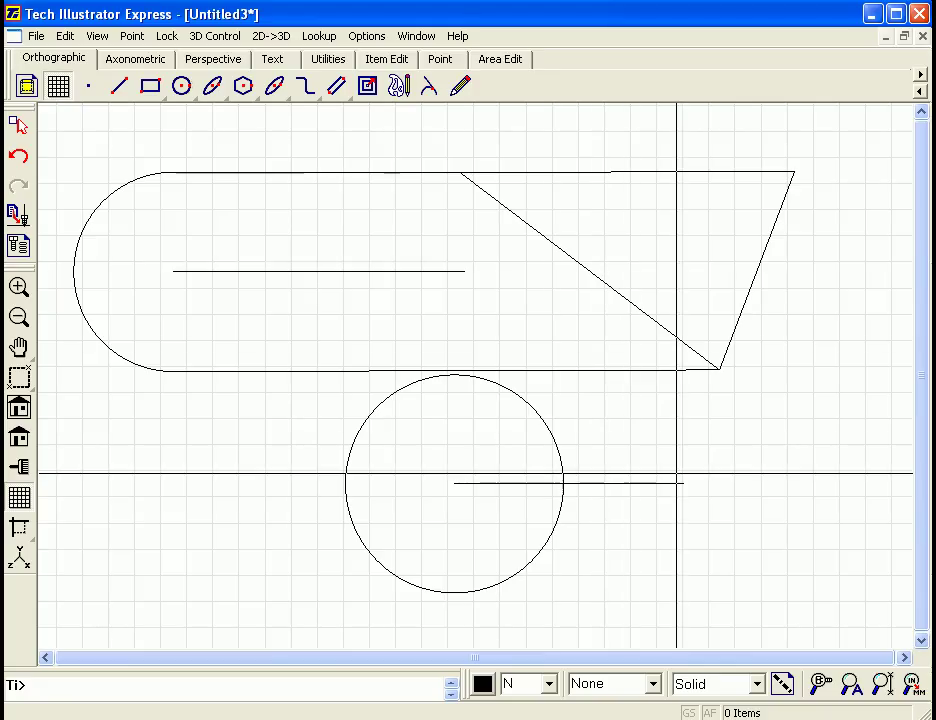
Draw a closed triangle from inside the outline to the lower line's outer end, a point on the circle, and back to the start.
{"action": "left_click", "coordinate": [123, 88]}
{"action": "left_click", "coordinate": [403, 223]}
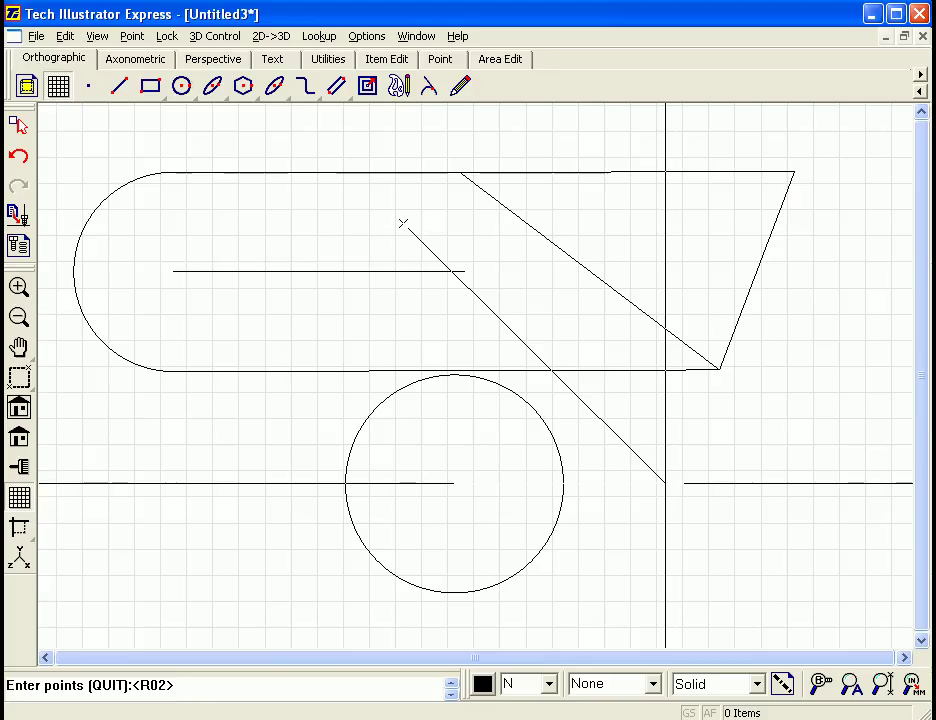
{"action": "left_click", "coordinate": [684, 483]}
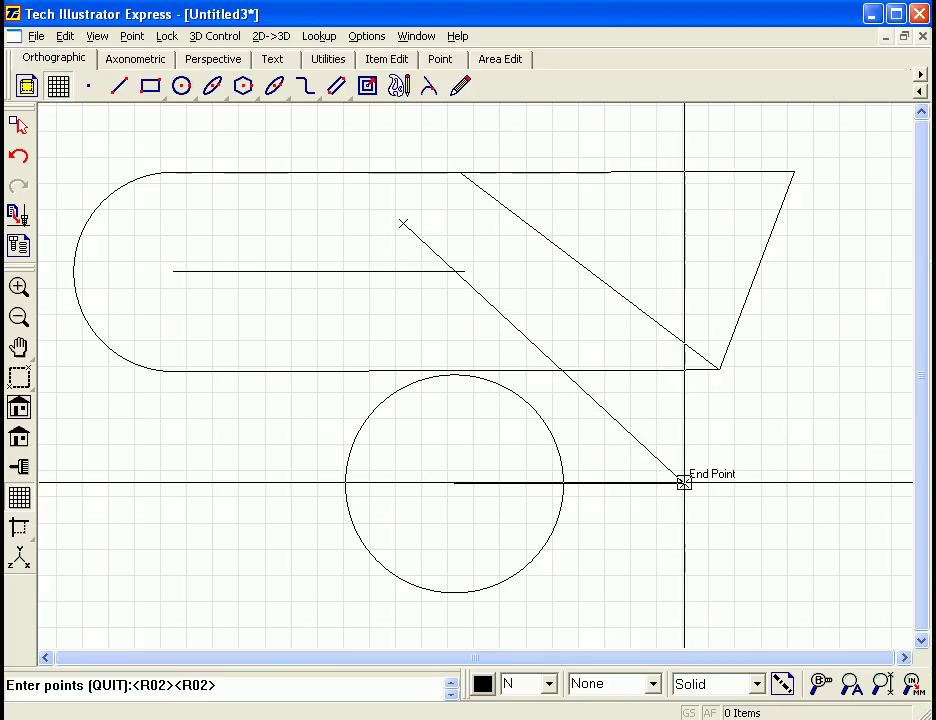
{"action": "left_click", "coordinate": [506, 386]}
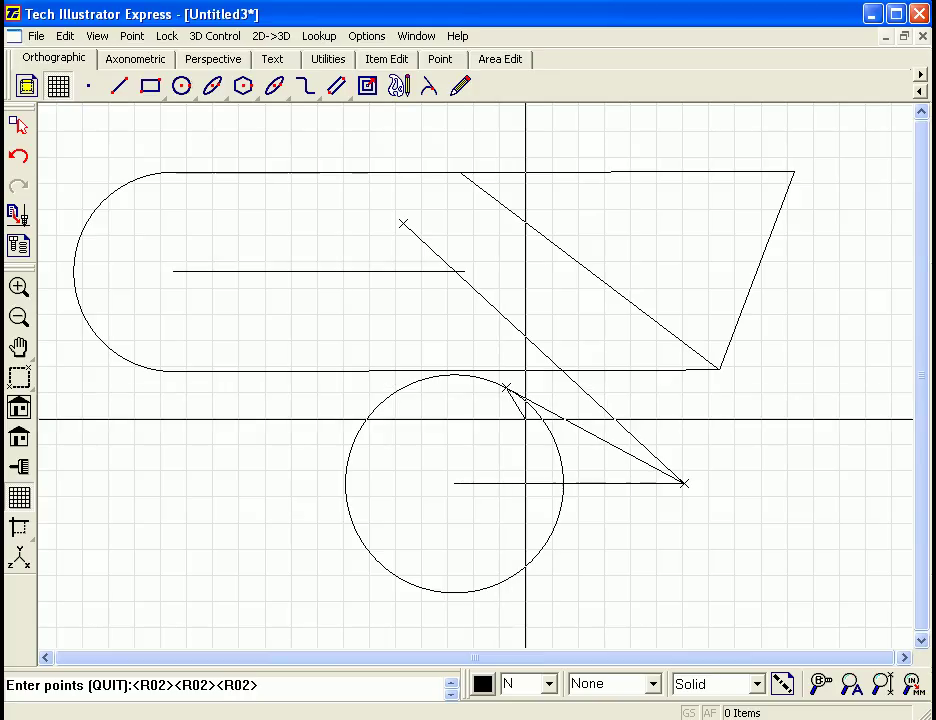
{"action": "left_click", "coordinate": [403, 222]}
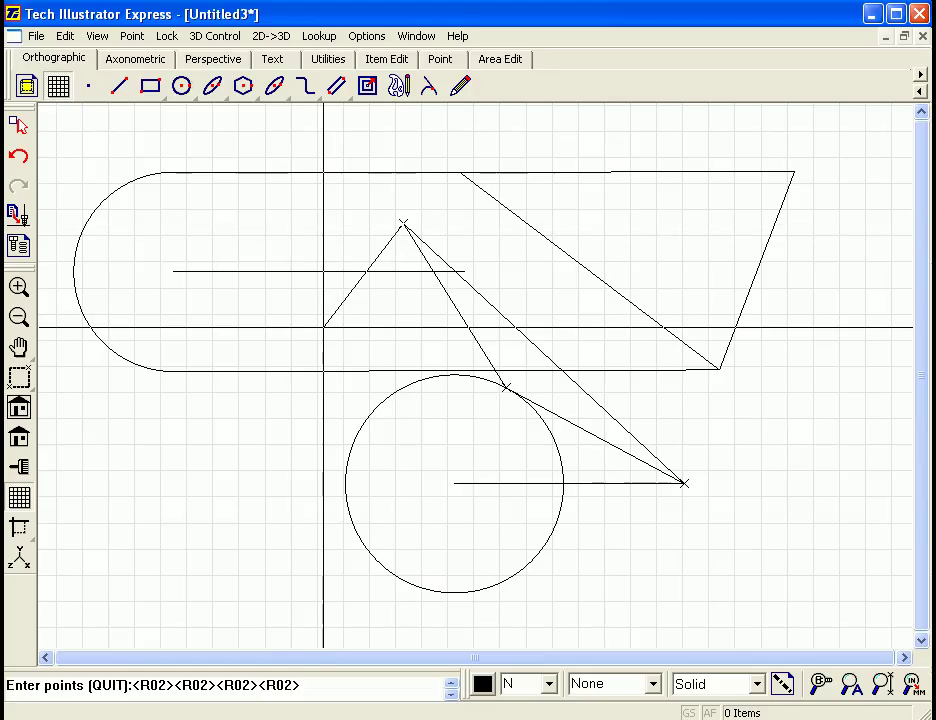
{"action": "right_click", "coordinate": [255, 299]}
Stretch the free end of the horizontal line inside the outline to the triangle's upper corner.
{"action": "left_click", "coordinate": [212, 271]}
{"action": "right_click", "coordinate": [330, 344]}
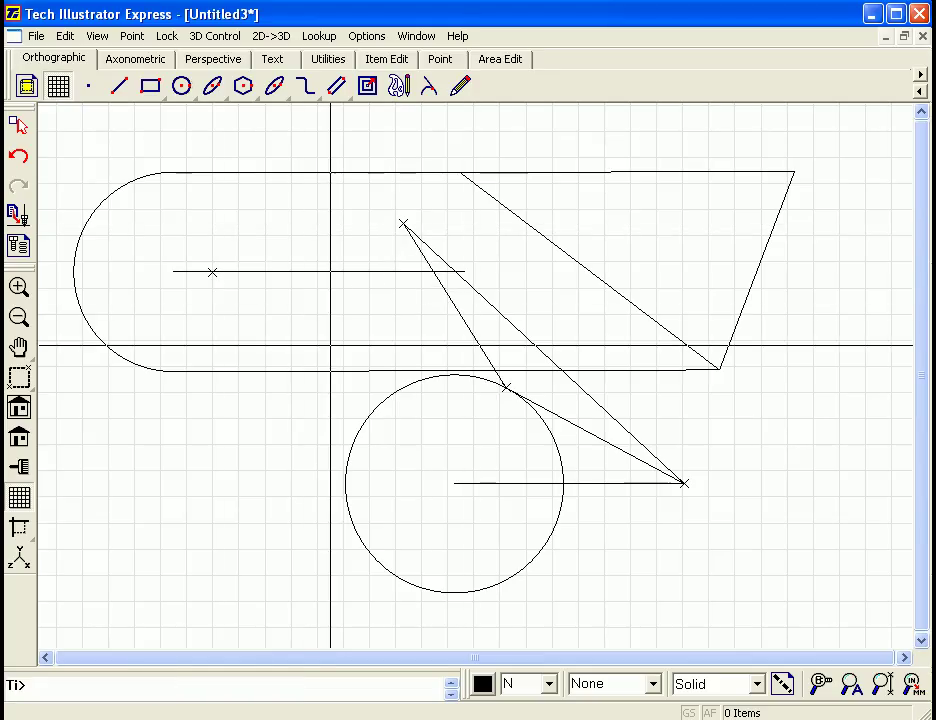
{"action": "left_click", "coordinate": [464, 271]}
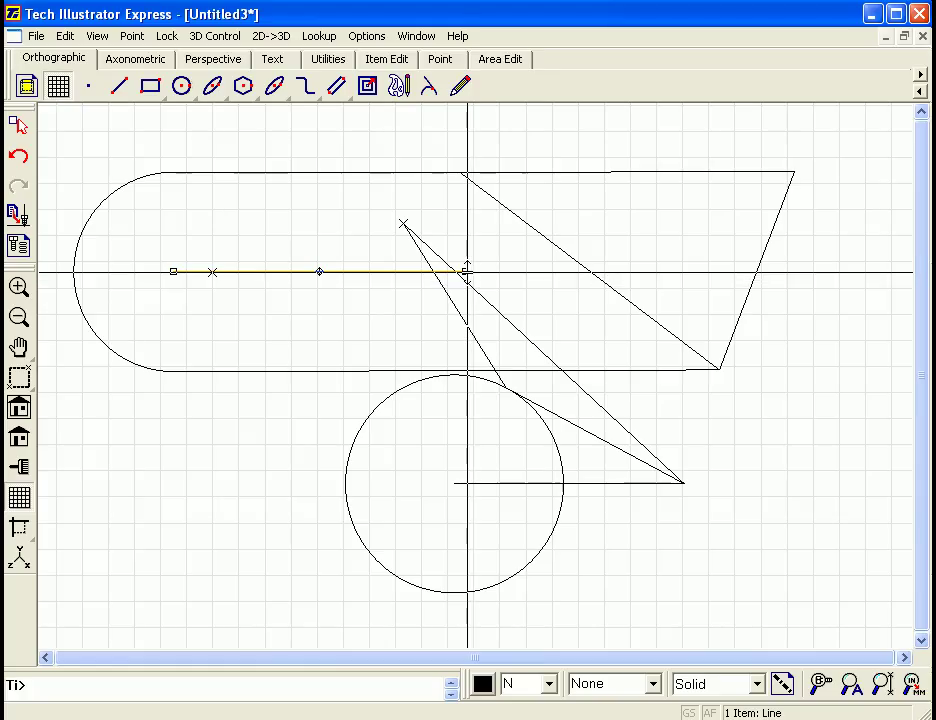
{"action": "left_click_drag", "start_coordinate": [464, 271], "coordinate": [403, 223]}
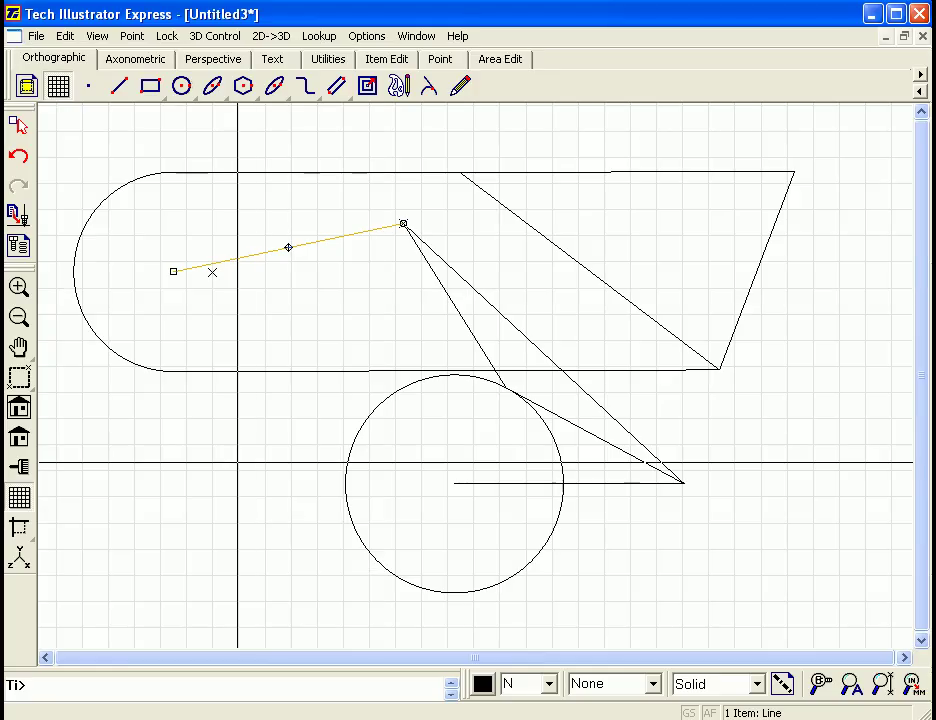
{"action": "left_click", "coordinate": [237, 463]}
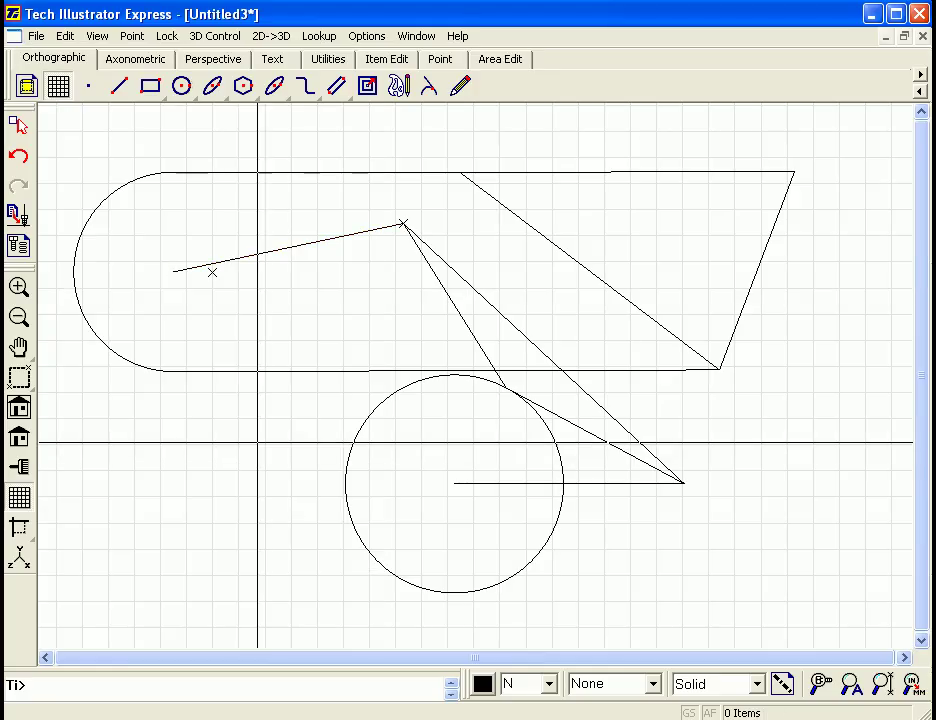
Open the Auto SPIM setup to view its snapping options.
{"action": "left_click", "coordinate": [364, 40]}
{"action": "left_click", "coordinate": [397, 194]}
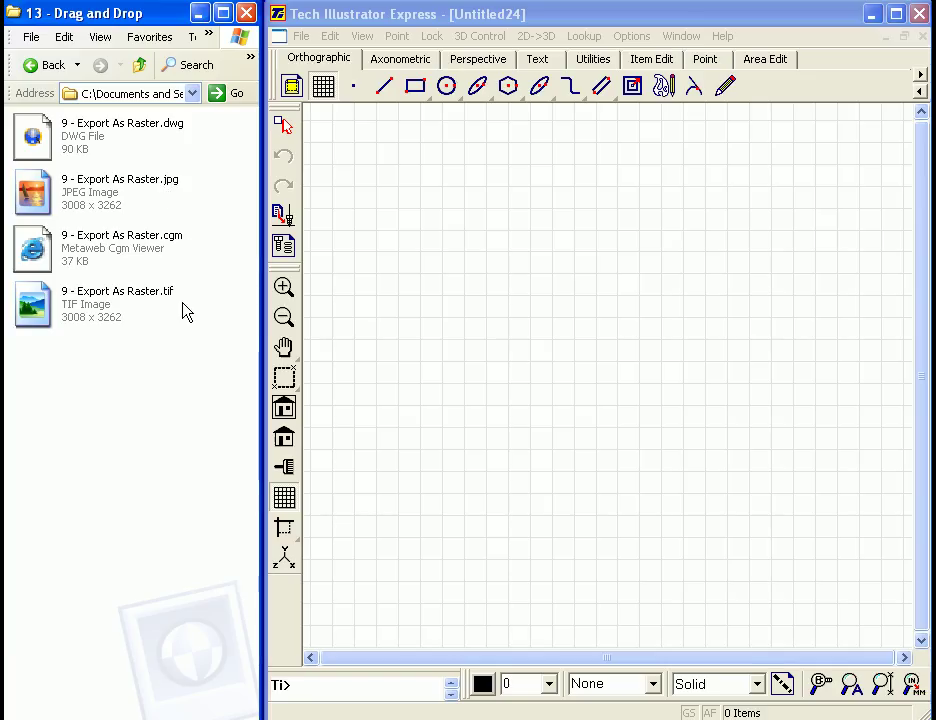
Open the TIF, CGM, JPG and DWG versions of 9 - Export As Raster by dropping each from the folder into Tech Illustrator Express.
{"action": "left_click", "coordinate": [40, 328]}
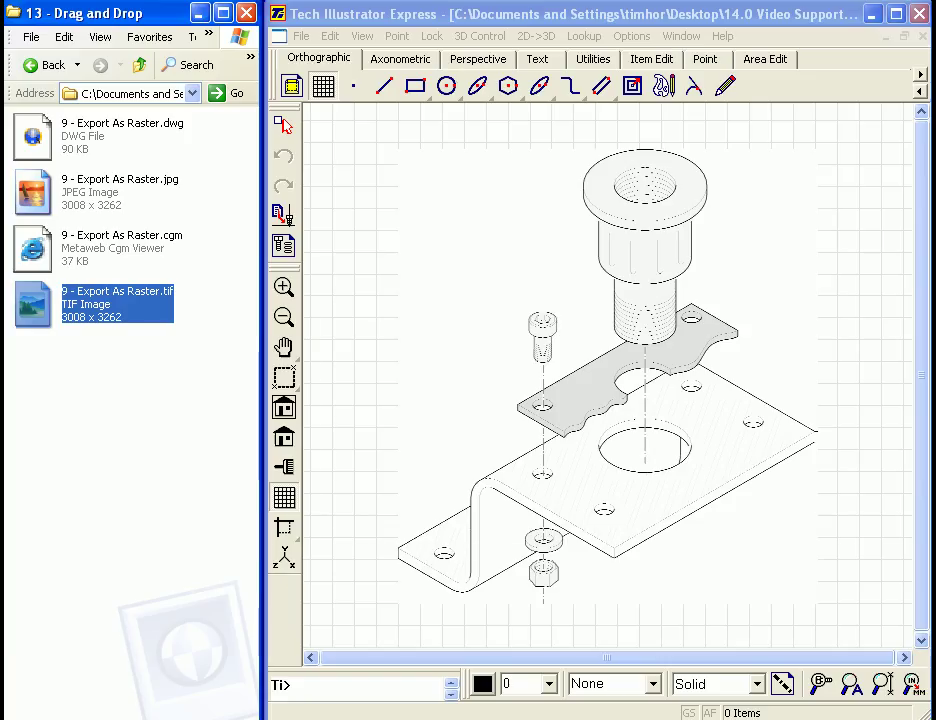
{"action": "left_click", "coordinate": [35, 250]}
{"action": "left_click_drag", "start_coordinate": [113, 313], "coordinate": [283, 598]}
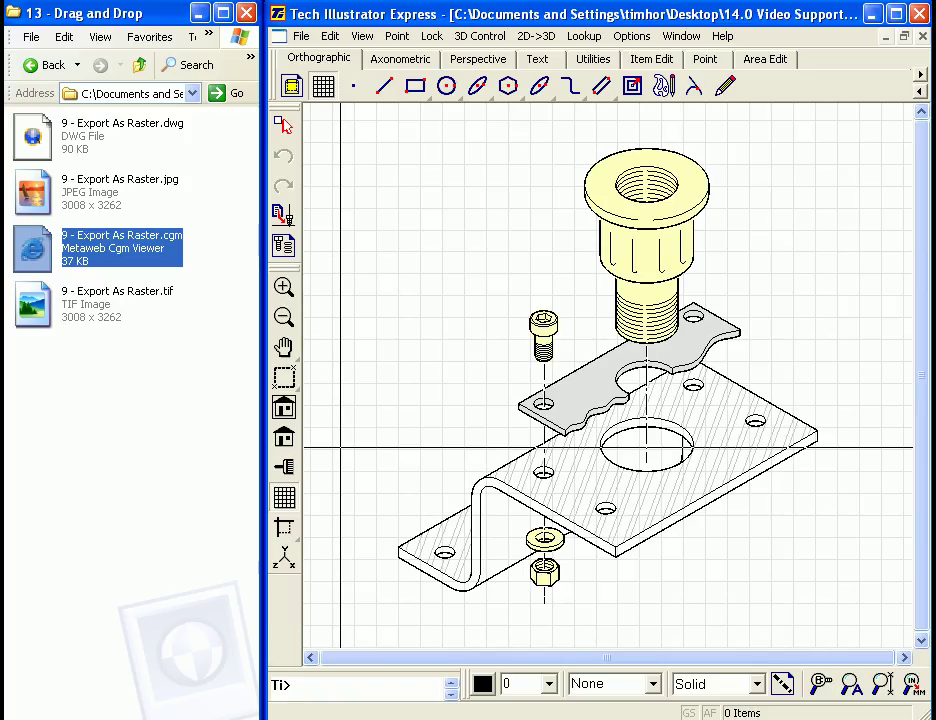
{"action": "left_click_drag", "start_coordinate": [37, 212], "coordinate": [283, 467]}
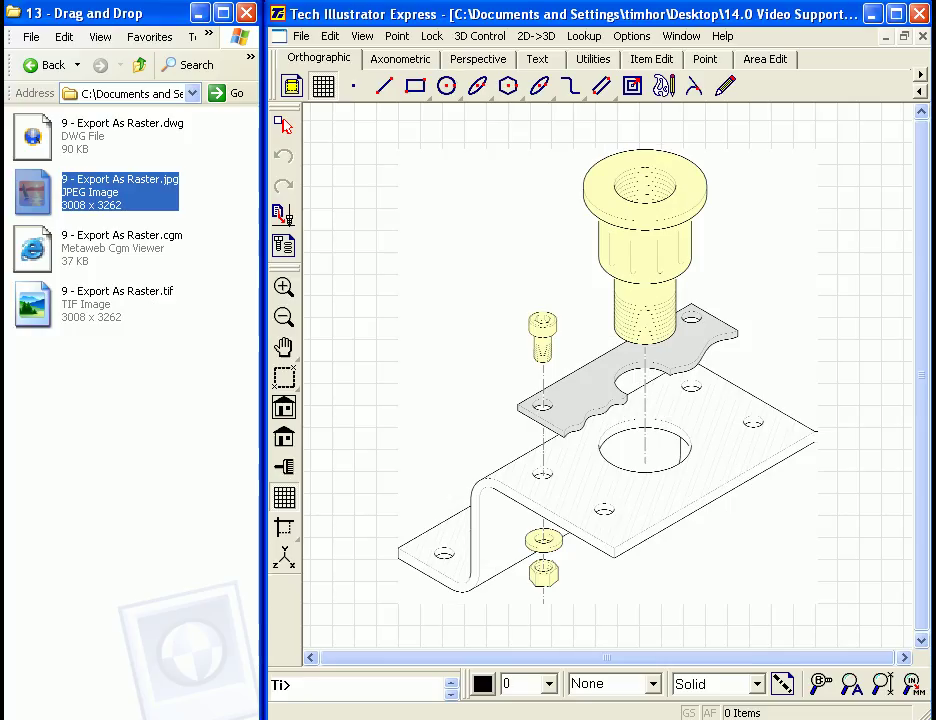
{"action": "left_click_drag", "start_coordinate": [34, 153], "coordinate": [284, 376]}
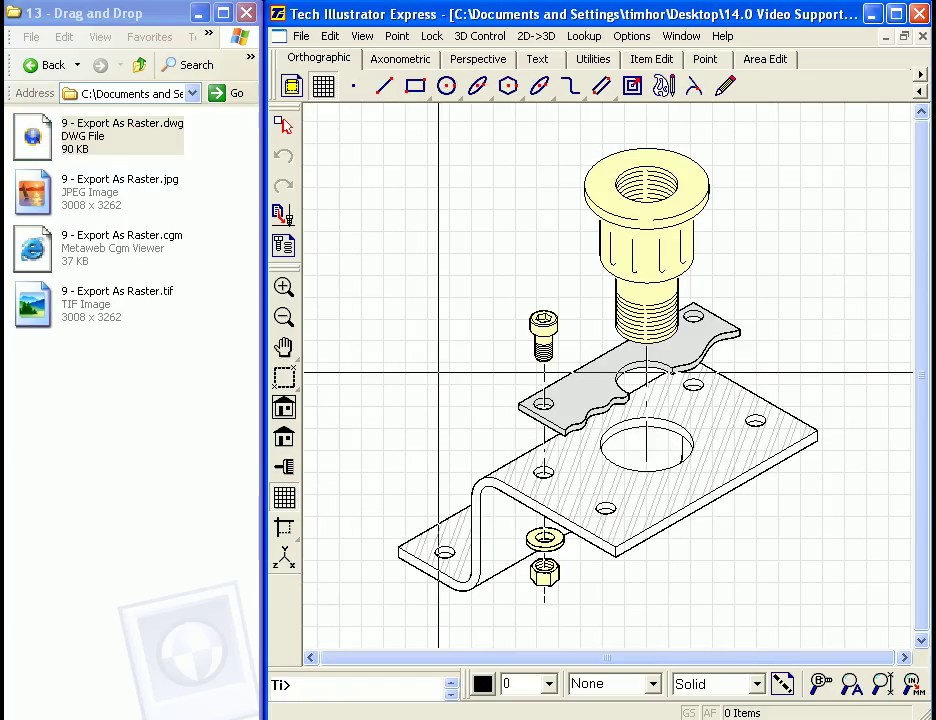
Close the empty Untitled24 drawing and tile the four remaining drawing windows vertically.
{"action": "left_click", "coordinate": [697, 47]}
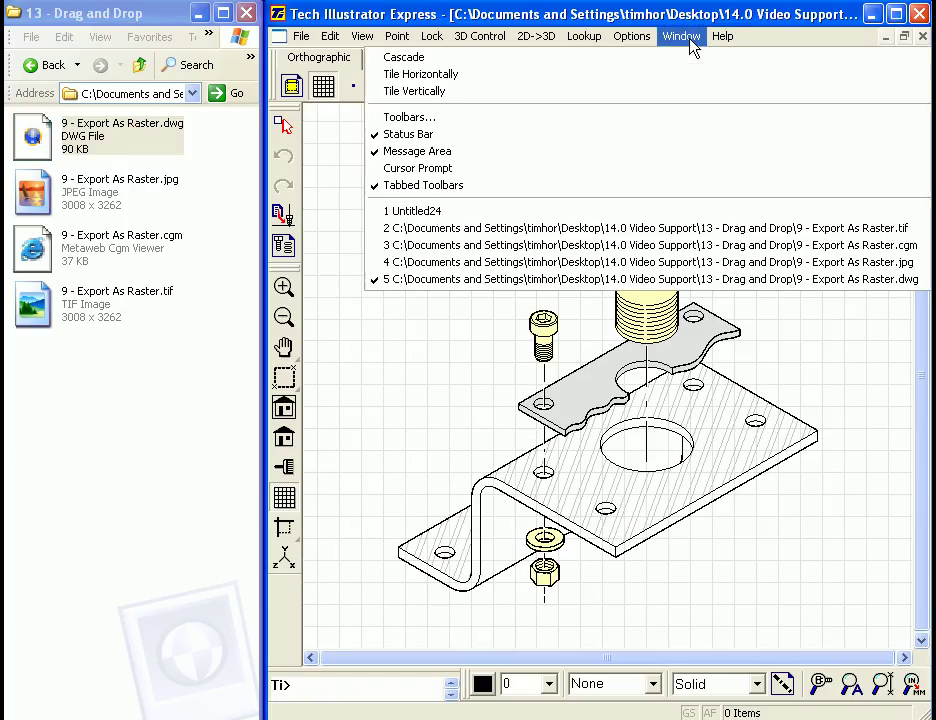
{"action": "left_click", "coordinate": [604, 94]}
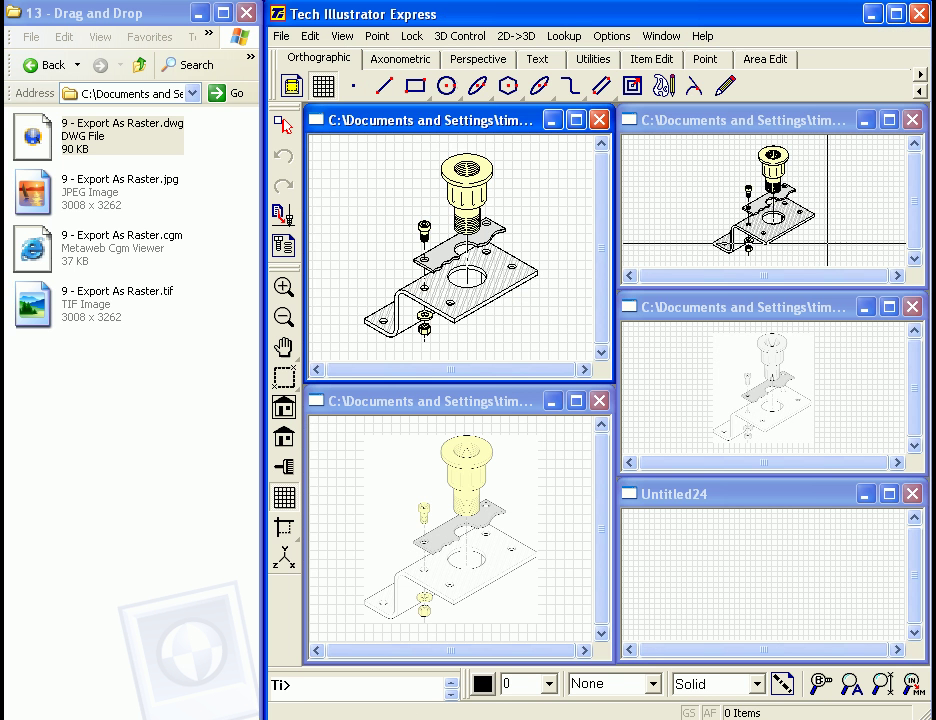
{"action": "left_click", "coordinate": [911, 494]}
{"action": "left_click", "coordinate": [911, 494]}
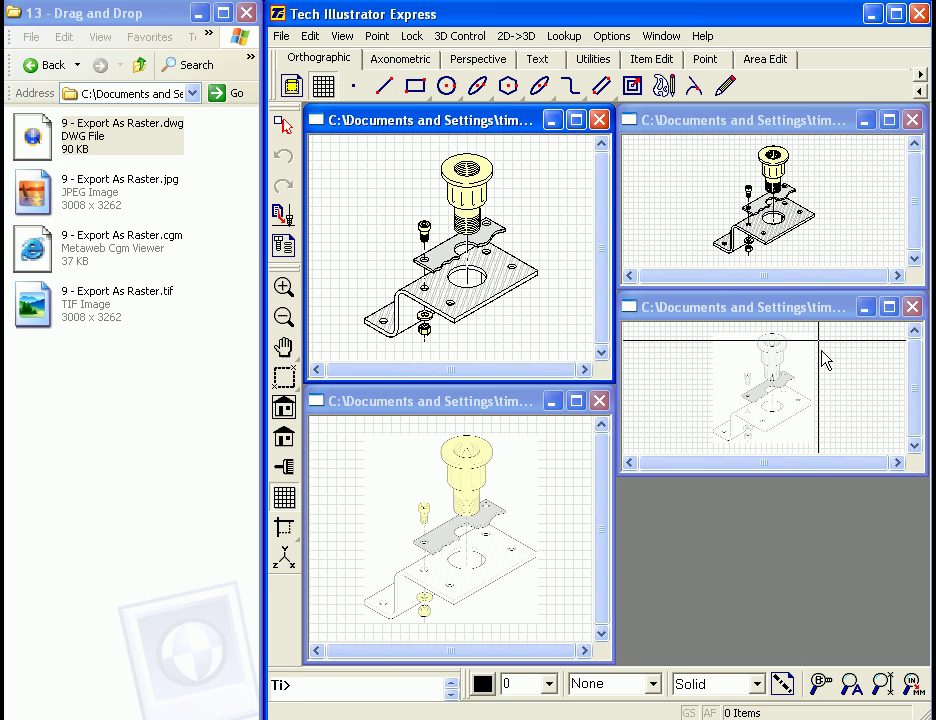
{"action": "left_click", "coordinate": [662, 36]}
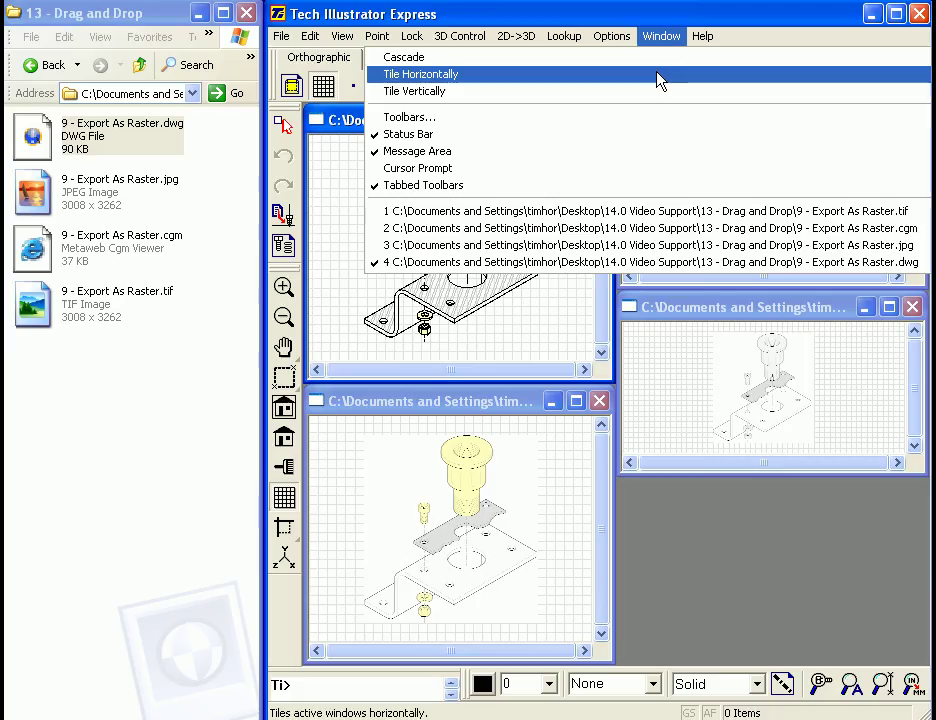
{"action": "left_click", "coordinate": [660, 92]}
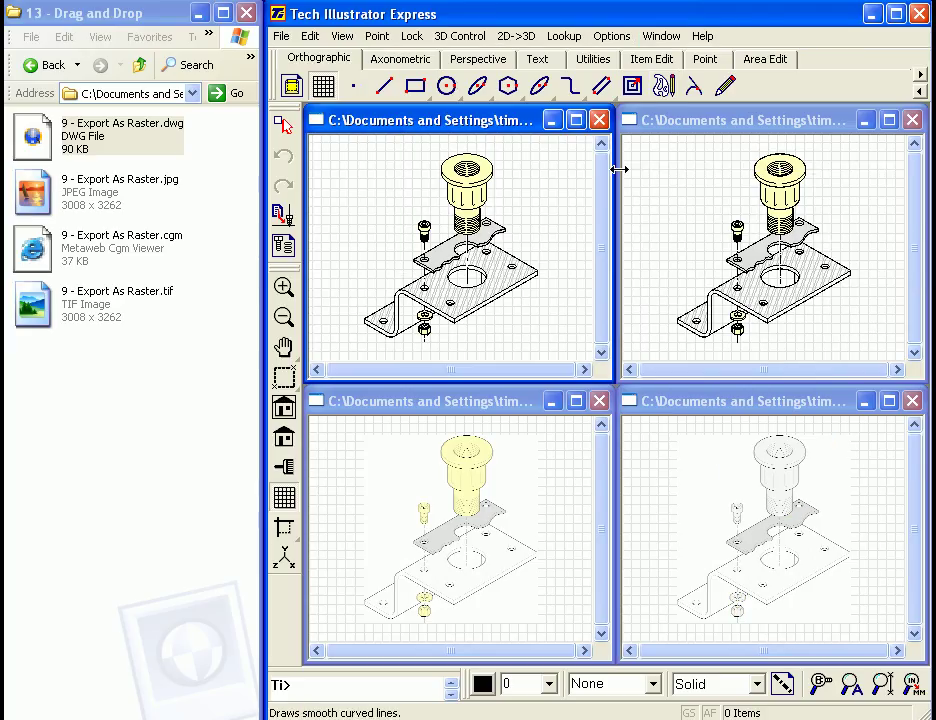
{"action": "left_click", "coordinate": [672, 168]}
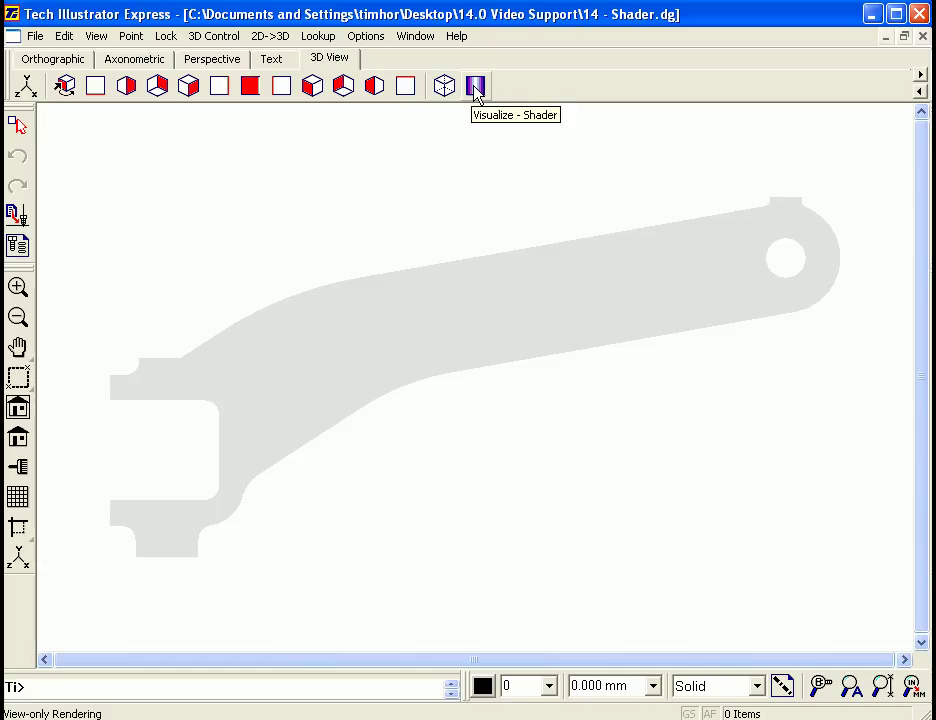
{"action": "left_click", "coordinate": [11, 38]}
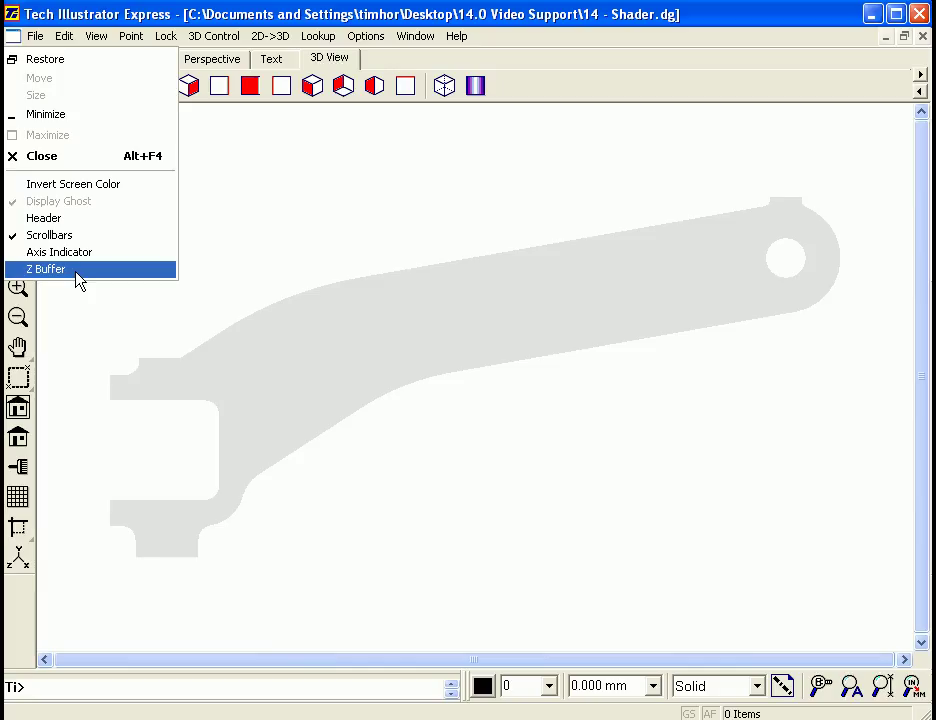
{"action": "left_click", "coordinate": [261, 265]}
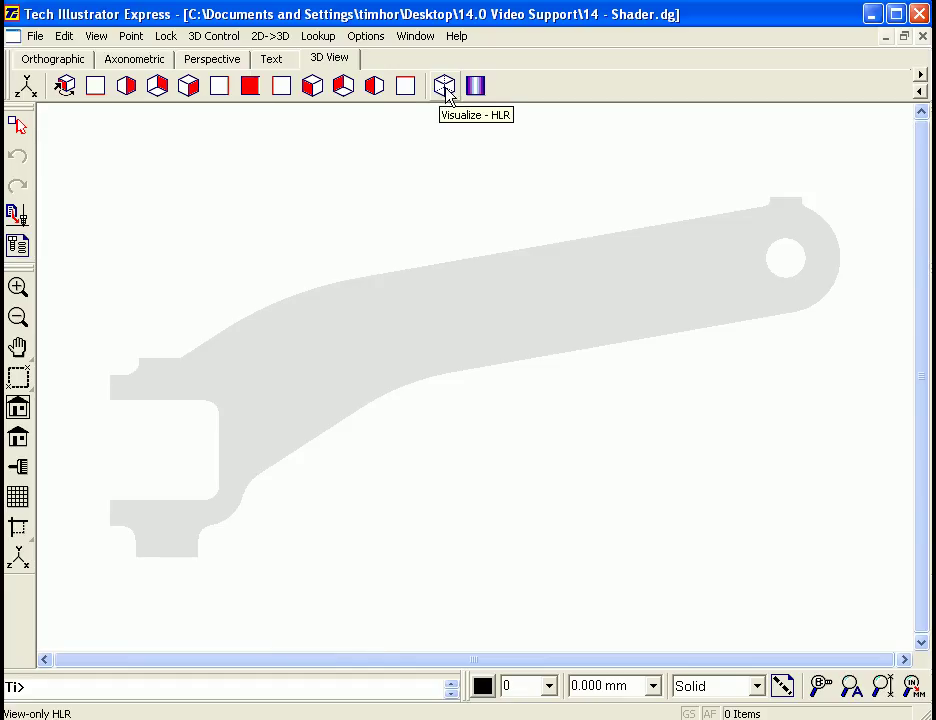
Show the whole arm part in an isometric view and visualize it with HLR.
{"action": "left_click", "coordinate": [188, 87]}
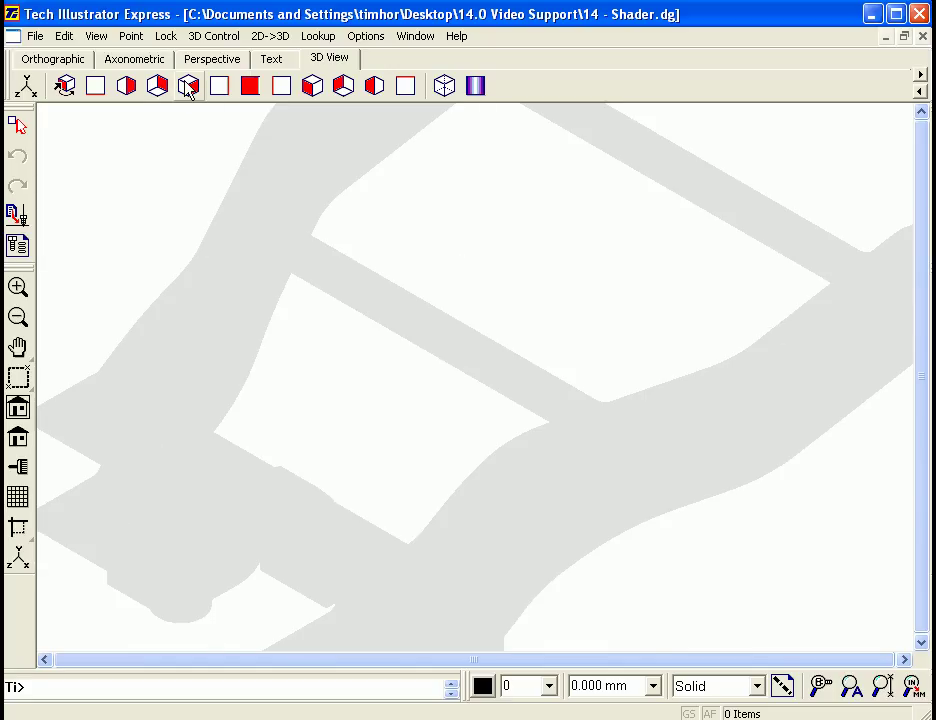
{"action": "left_click", "coordinate": [28, 411]}
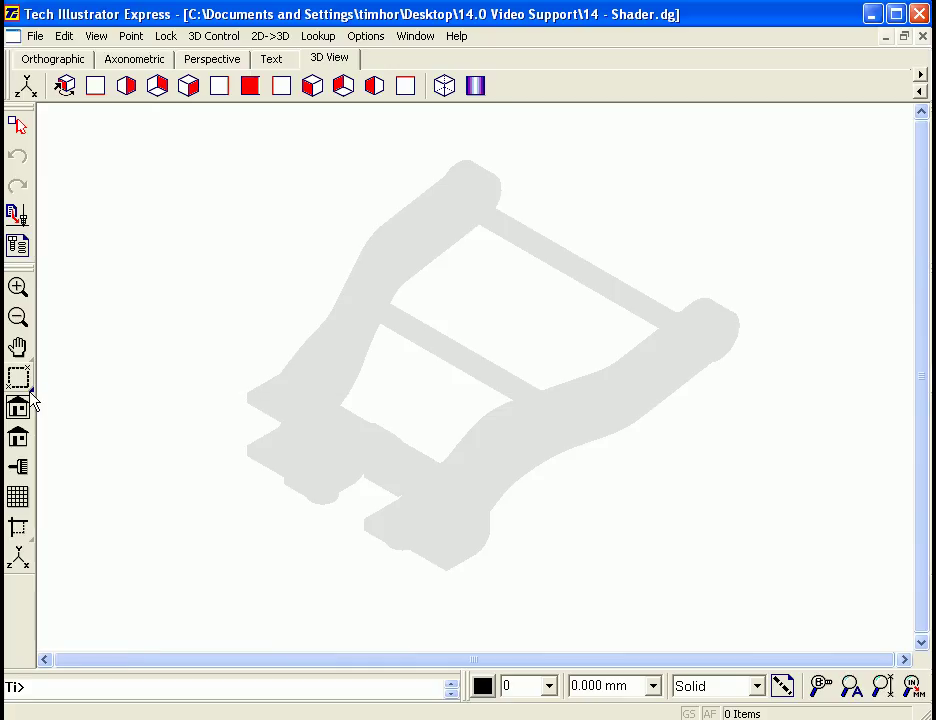
{"action": "mouse_move", "coordinate": [228, 154]}
{"action": "left_mouse_down"}
{"action": "mouse_move", "coordinate": [428, 334]}
{"action": "mouse_move", "coordinate": [712, 510]}
{"action": "mouse_move", "coordinate": [768, 577]}
{"action": "left_mouse_up"}
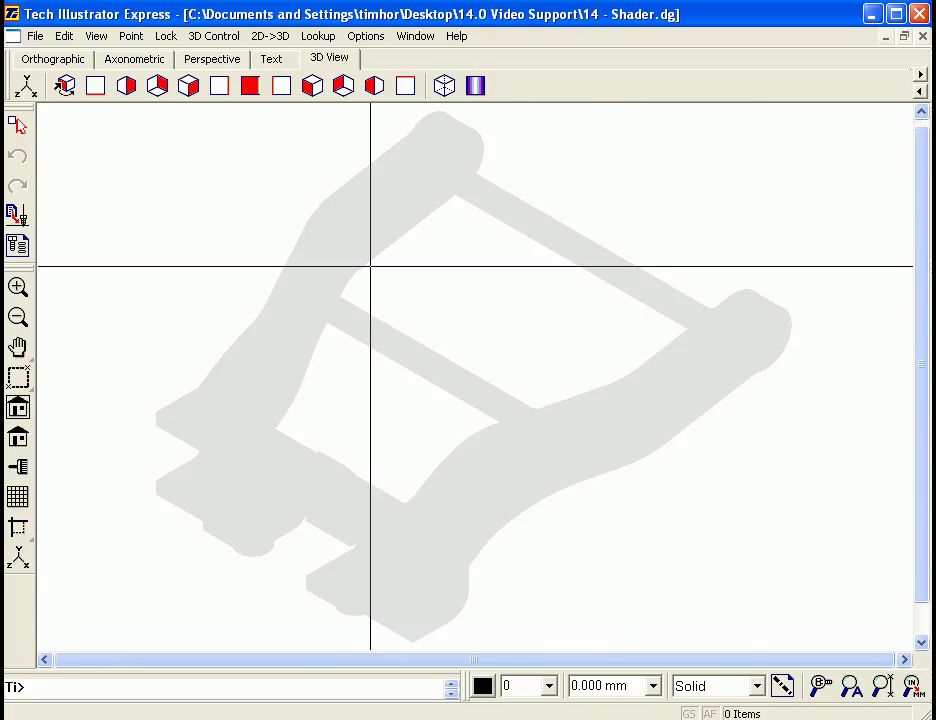
{"action": "left_click", "coordinate": [446, 88]}
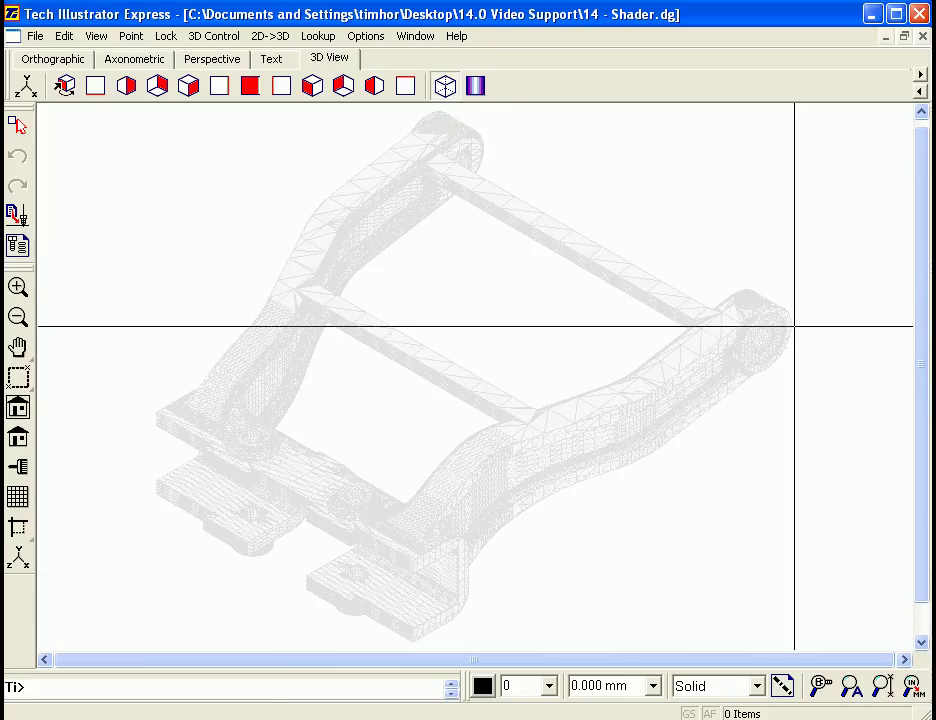
Visualize the enlarged boss end of the arm with the Shader.
{"action": "left_click_drag", "start_coordinate": [800, 277], "coordinate": [583, 442]}
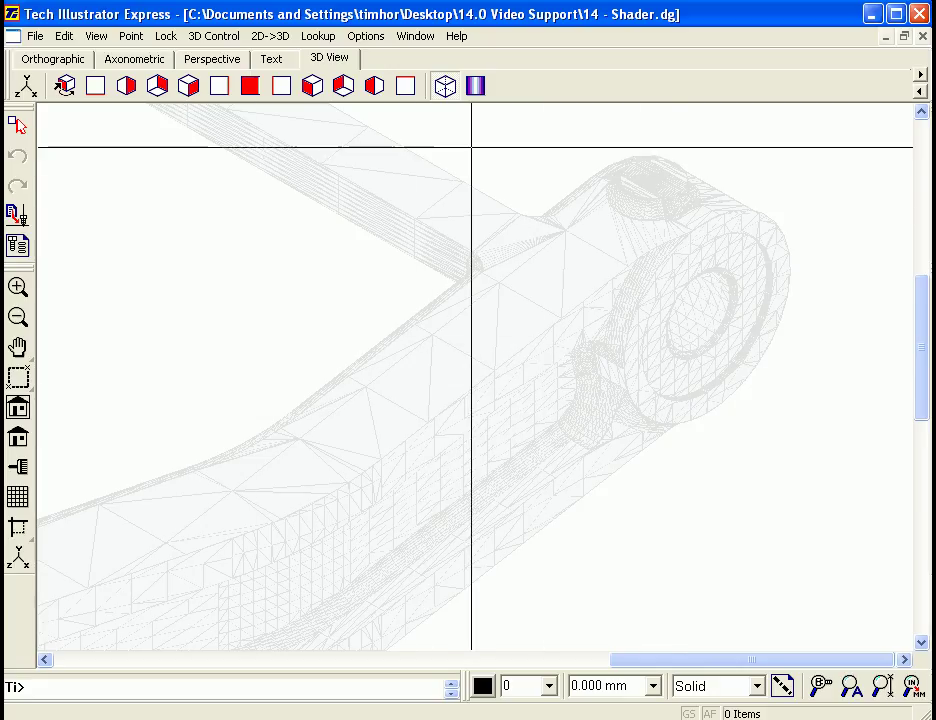
{"action": "left_click", "coordinate": [476, 90]}
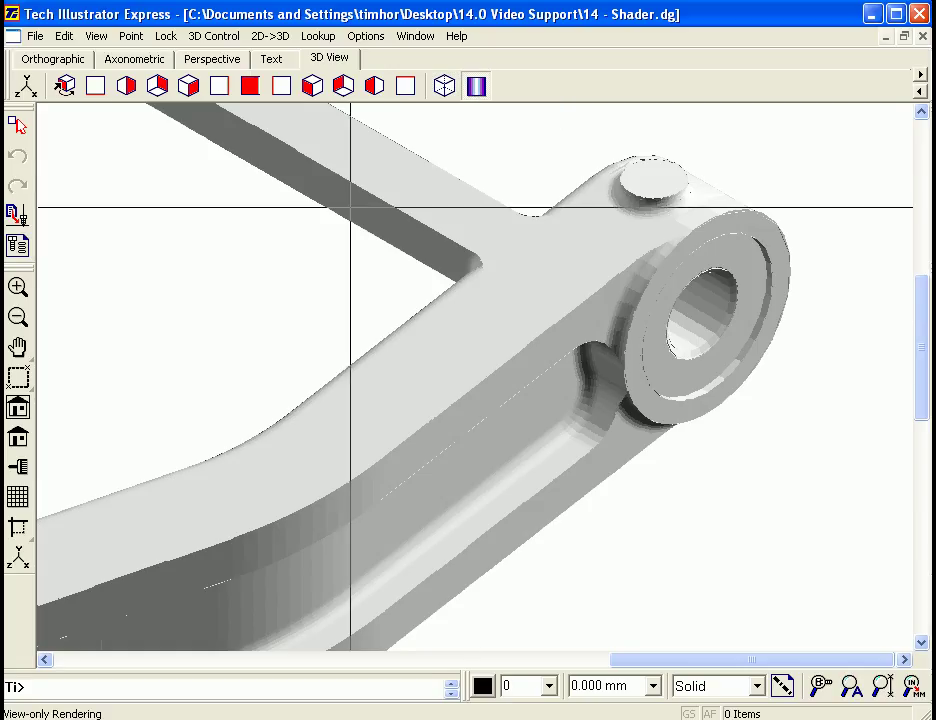
Examine the far boss end of the shaded arm up close, return to the whole part, and close the drawing.
{"action": "left_click", "coordinate": [16, 436]}
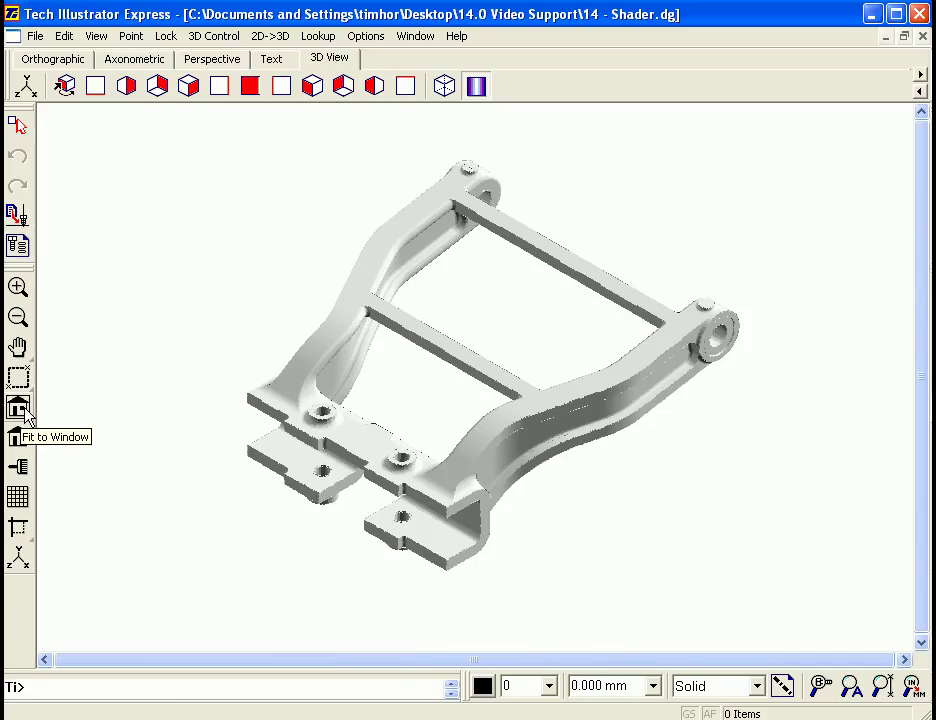
{"action": "left_click", "coordinate": [17, 378]}
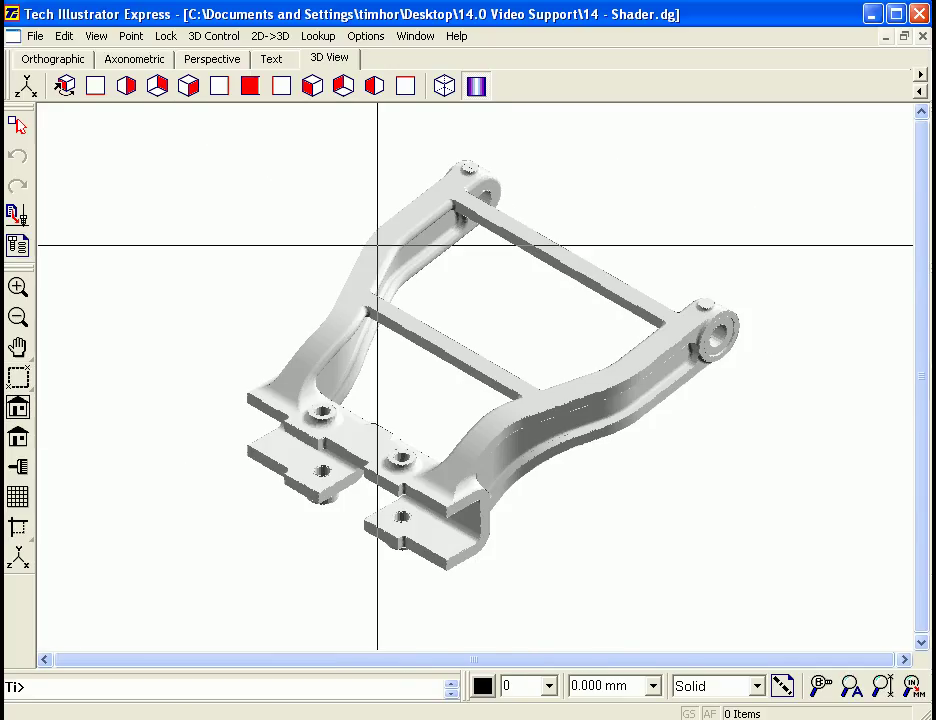
{"action": "left_click", "coordinate": [501, 157]}
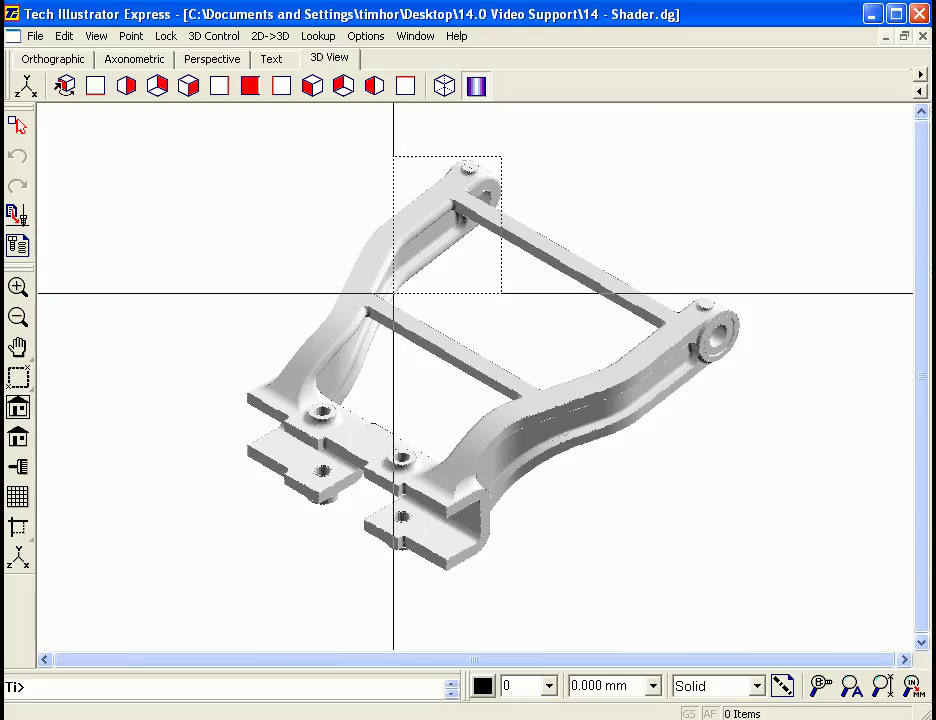
{"action": "left_click", "coordinate": [351, 331]}
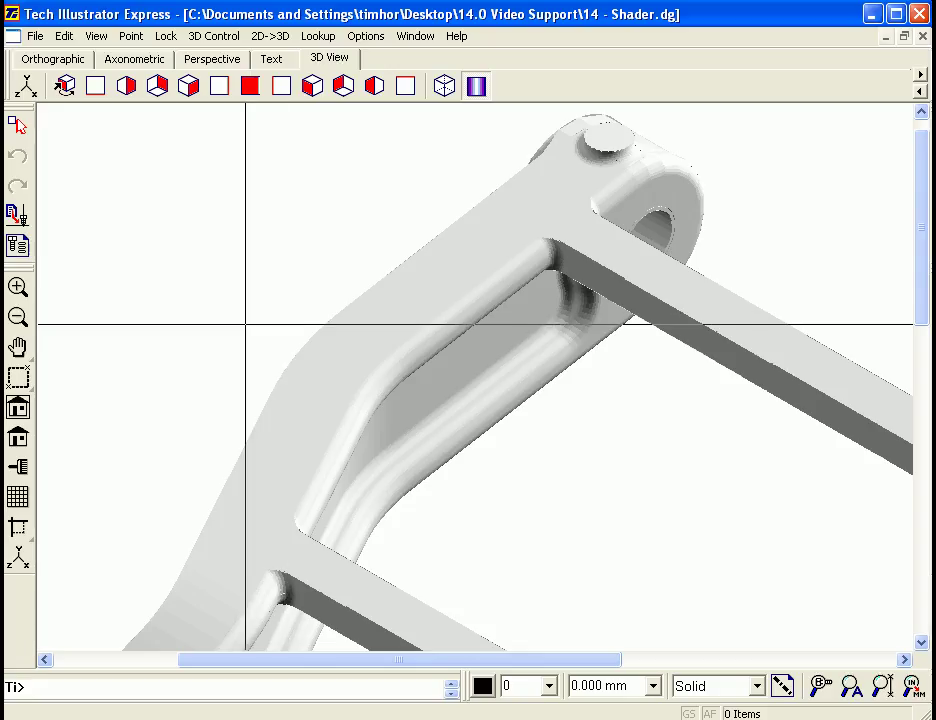
{"action": "left_click_drag", "start_coordinate": [755, 128], "coordinate": [362, 420]}
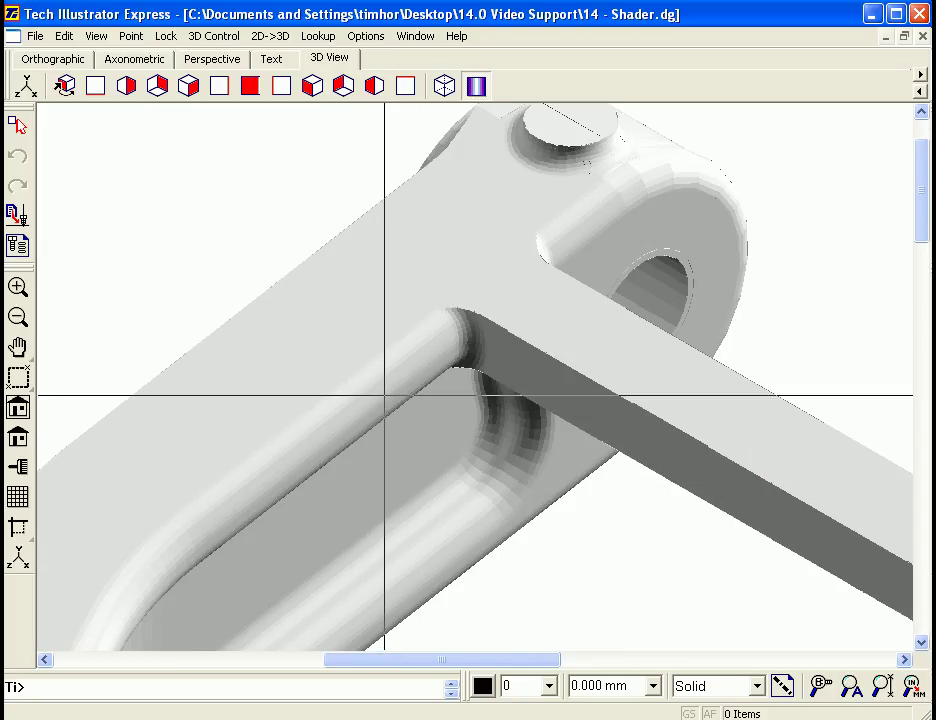
{"action": "left_click", "coordinate": [18, 408]}
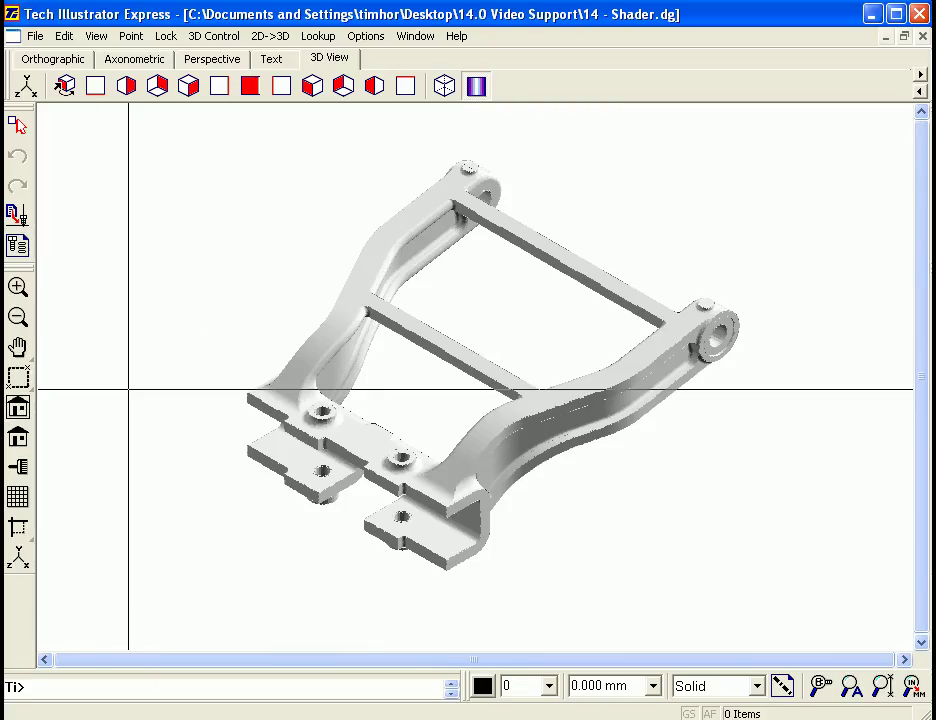
{"action": "left_click", "coordinate": [922, 37]}
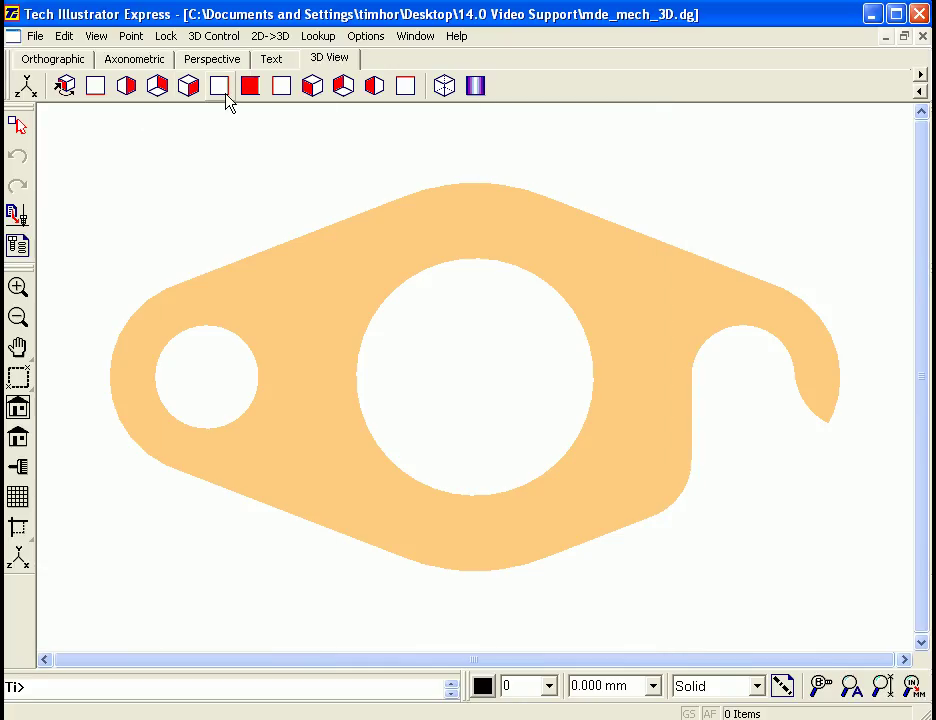
Show the mde_mech_3D bracket in an isometric view and redraw it with black edge lines using the coa and dp commands.
{"action": "left_click", "coordinate": [190, 90]}
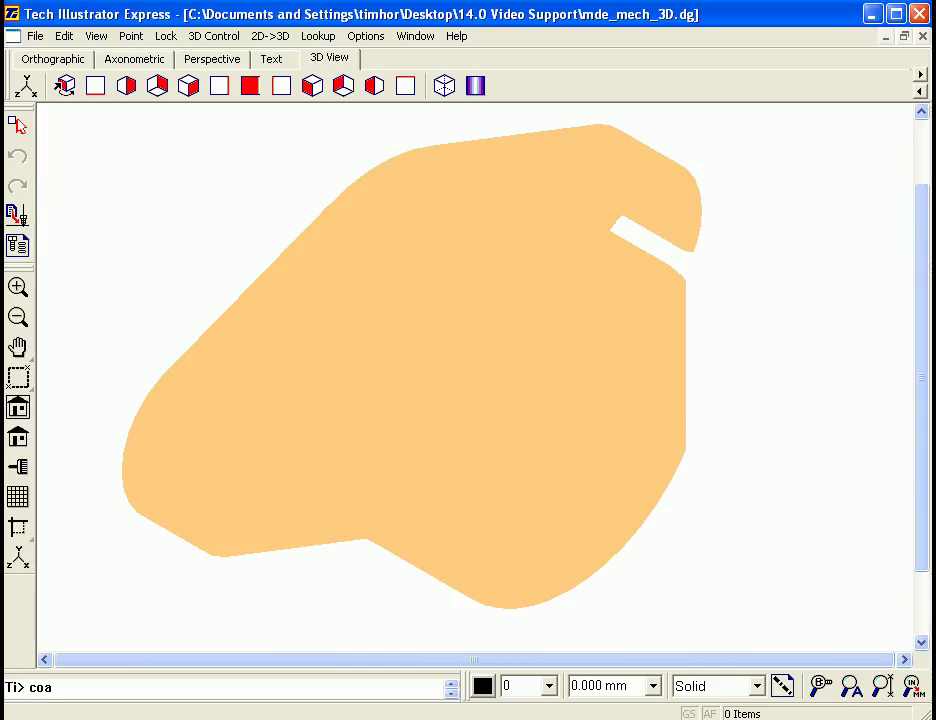
{"action": "key", "text": "Return"}
{"action": "type", "text": "dp"}
{"action": "key", "text": "Return"}
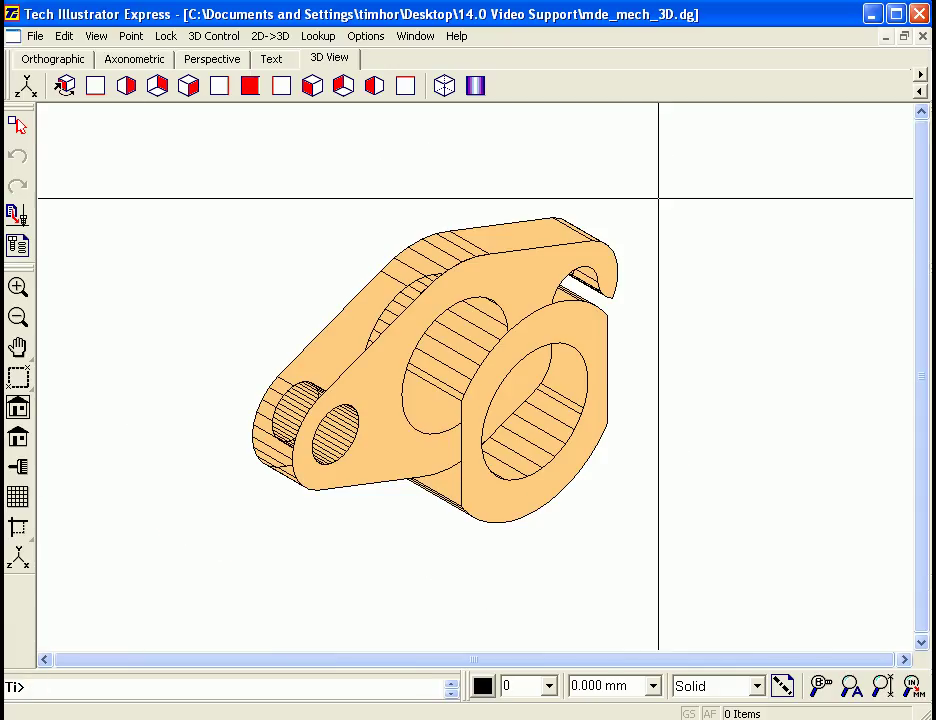
{"action": "left_click_drag", "start_coordinate": [658, 198], "coordinate": [222, 547]}
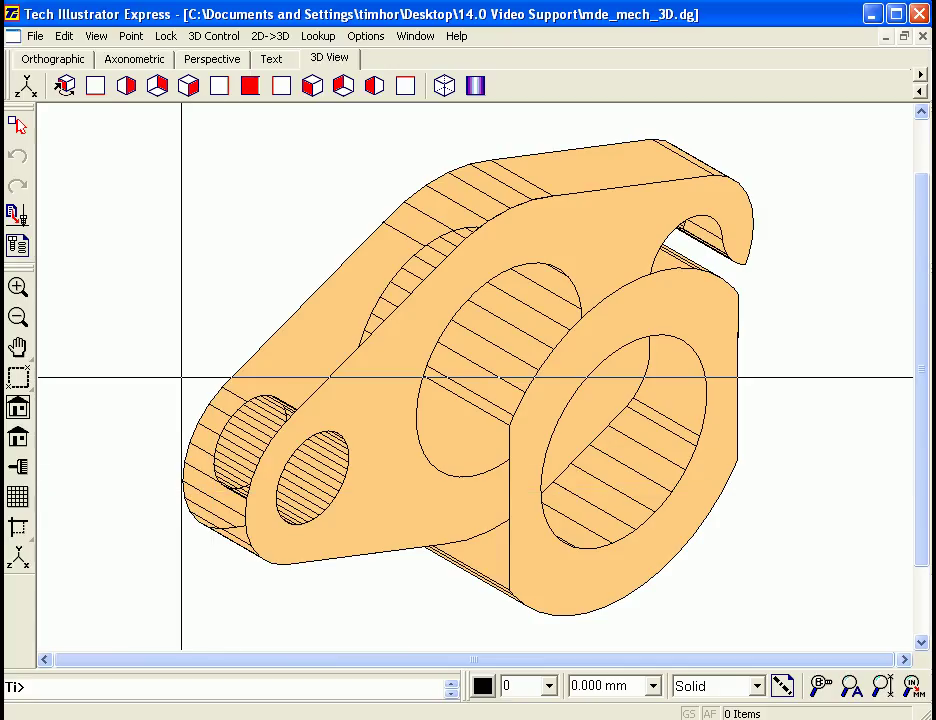
Turn on the Z Buffer display and rotate the bracket about its Y axis to its back side, Y angle -41.2.
{"action": "left_click", "coordinate": [12, 37]}
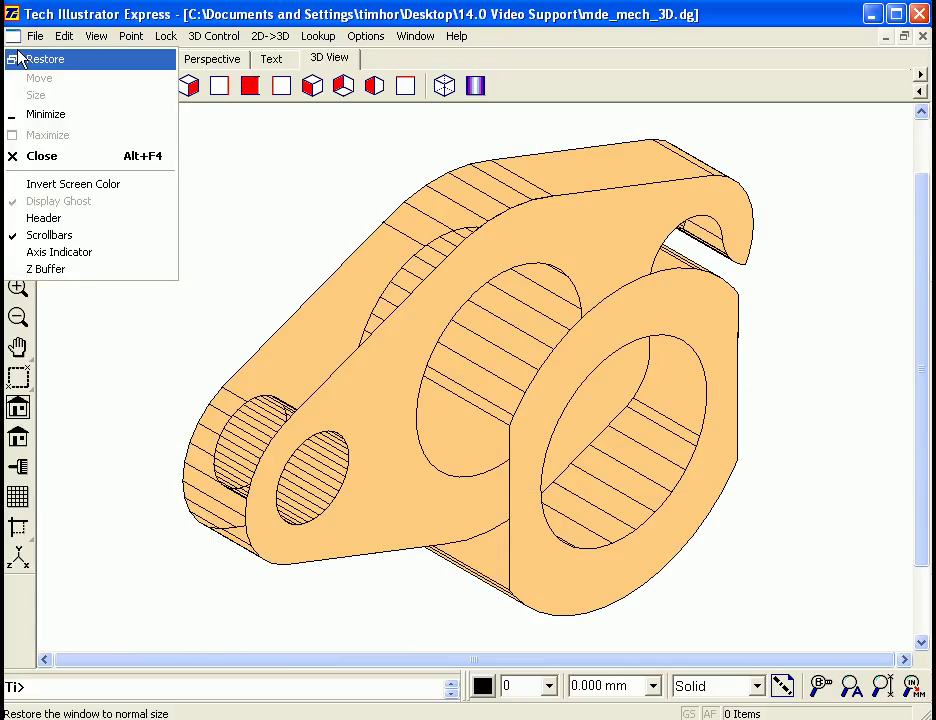
{"action": "left_click", "coordinate": [50, 270]}
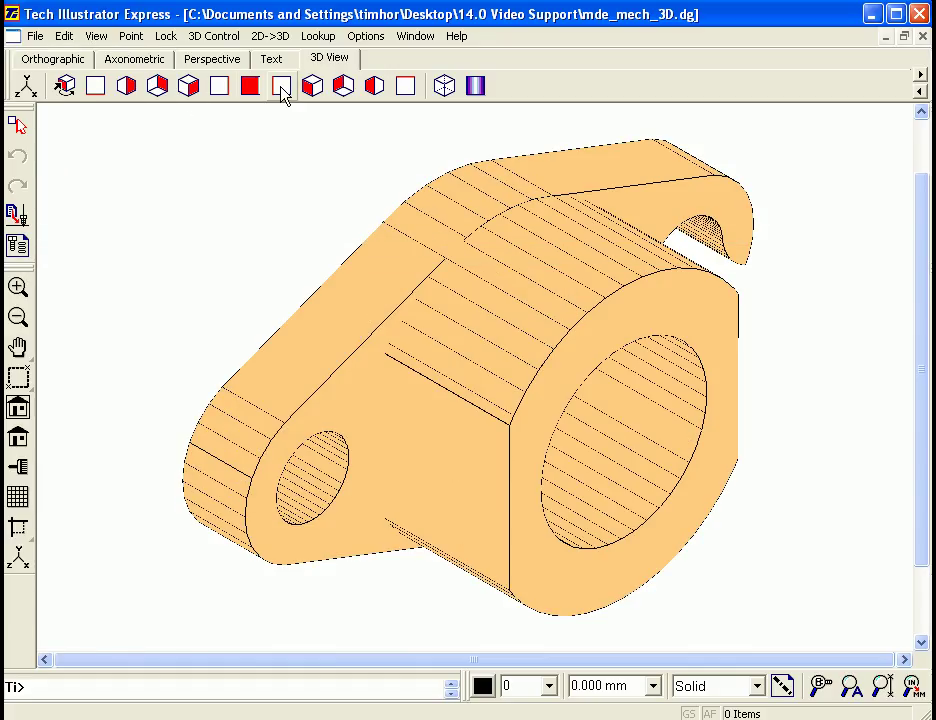
{"action": "left_click", "coordinate": [31, 90]}
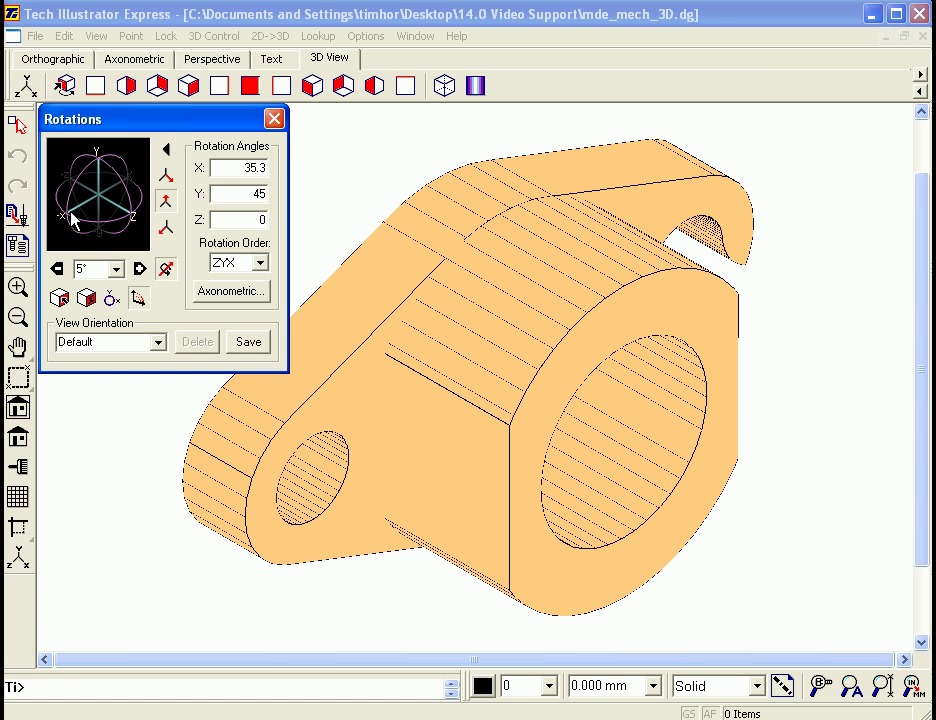
{"action": "left_click_drag", "start_coordinate": [62, 222], "coordinate": [69, 192]}
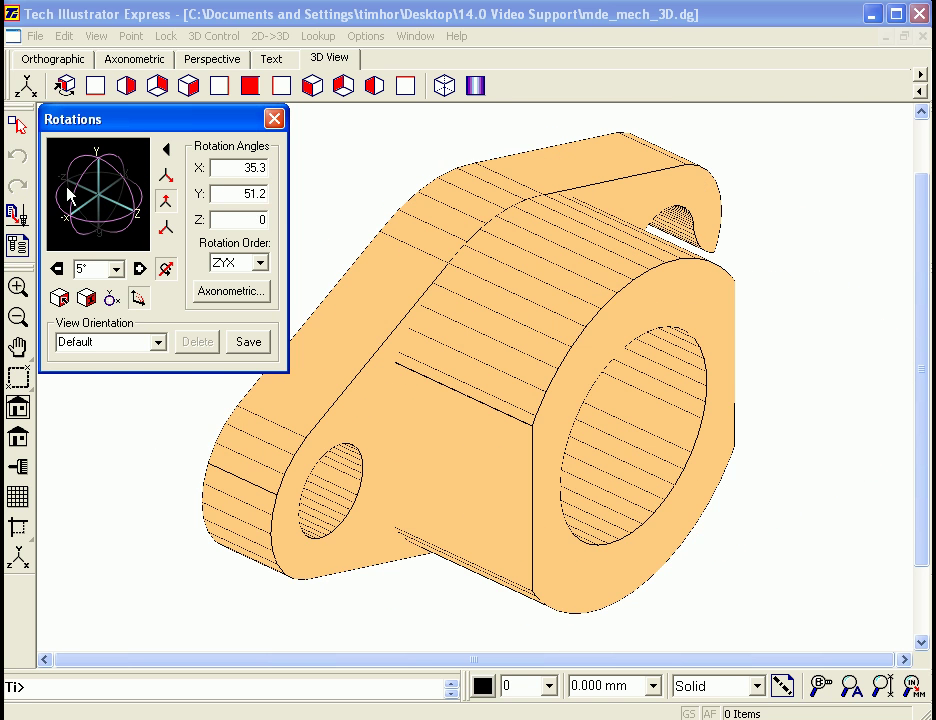
{"action": "left_click", "coordinate": [140, 269]}
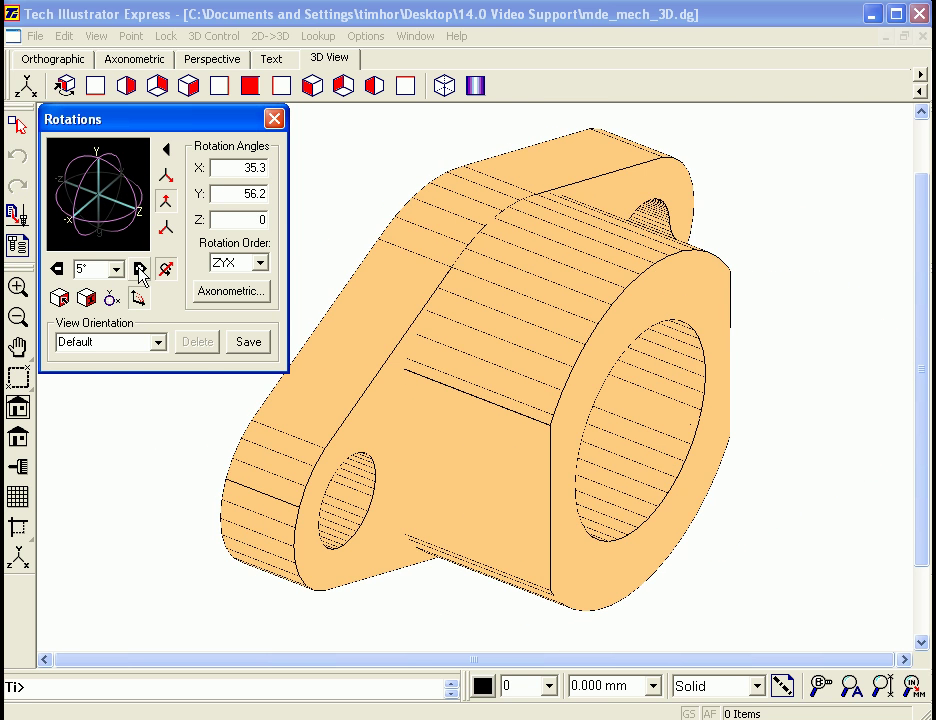
{"action": "left_click_drag", "start_coordinate": [140, 269], "coordinate": [140, 269]}
{"action": "left_click", "coordinate": [274, 119]}
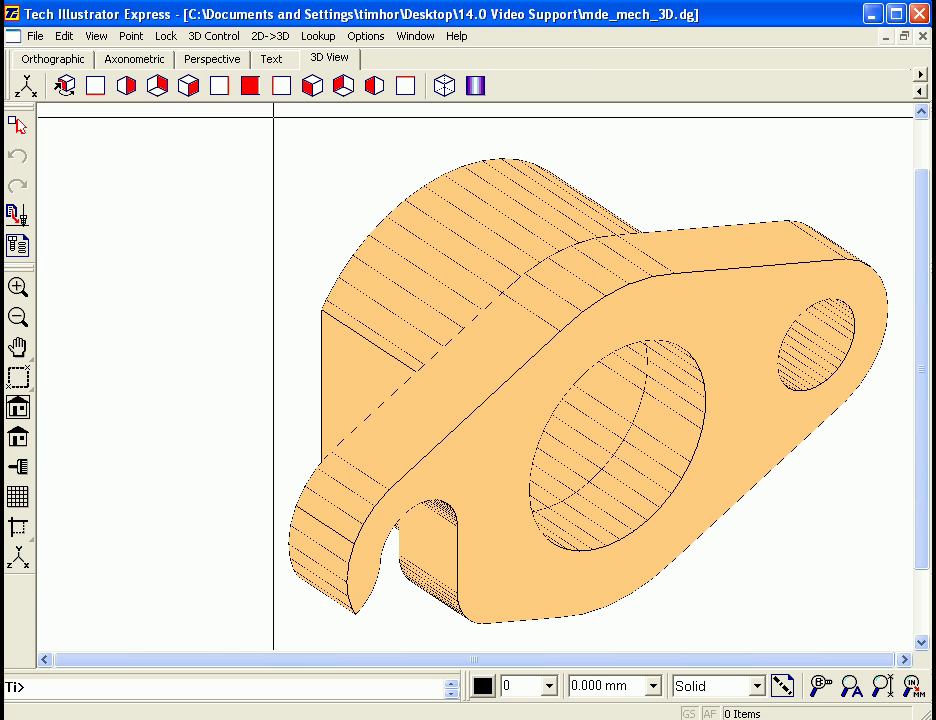
Visualize the bracket with HLR and rotate it about the Y axis in 5° increments, ending at a Y angle of -36.2.
{"action": "left_click", "coordinate": [447, 87]}
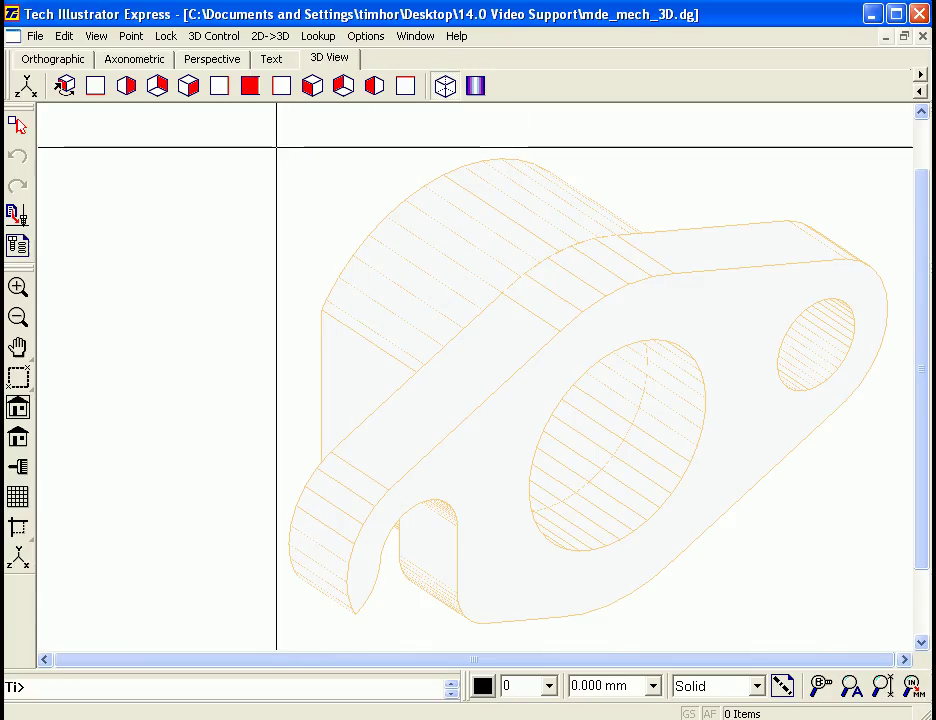
{"action": "left_click", "coordinate": [65, 86]}
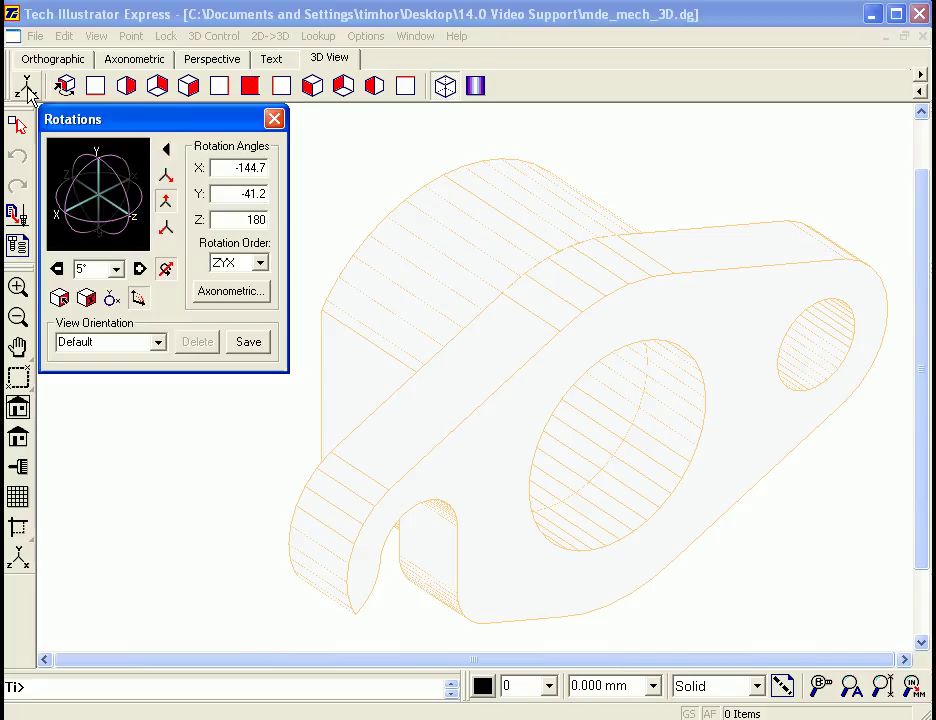
{"action": "left_click", "coordinate": [139, 270]}
{"action": "left_click", "coordinate": [139, 270]}
{"action": "left_click", "coordinate": [139, 272]}
{"action": "left_click", "coordinate": [139, 272]}
{"action": "left_click", "coordinate": [139, 272]}
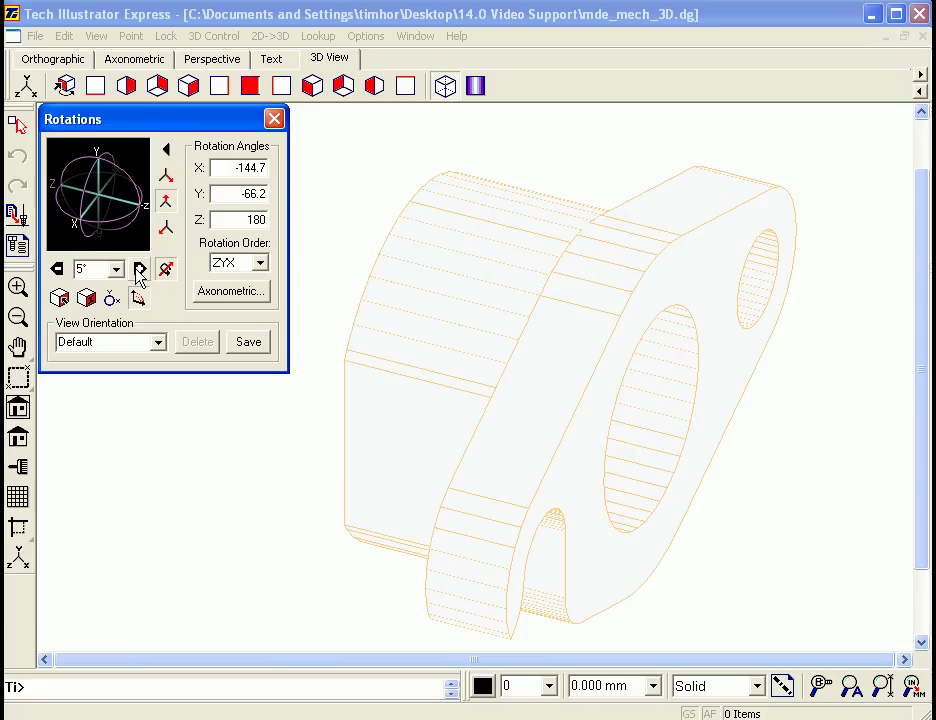
{"action": "left_click", "coordinate": [139, 270]}
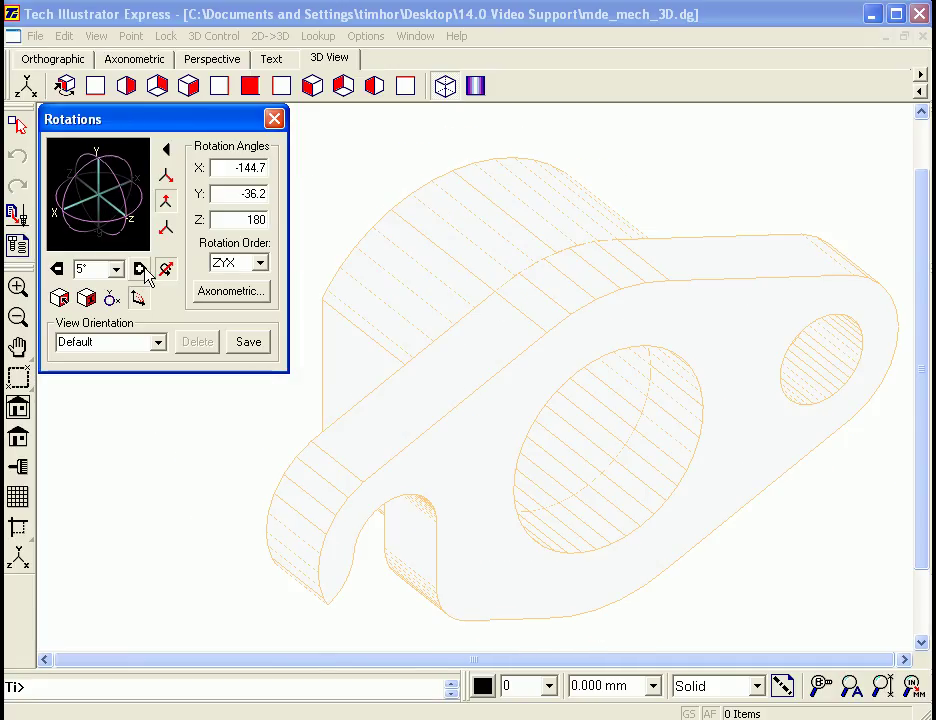
Visualize the bracket with the Shader and rotate it about the Y axis in 5° increments to a Y angle of -51.2.
{"action": "left_click", "coordinate": [476, 87]}
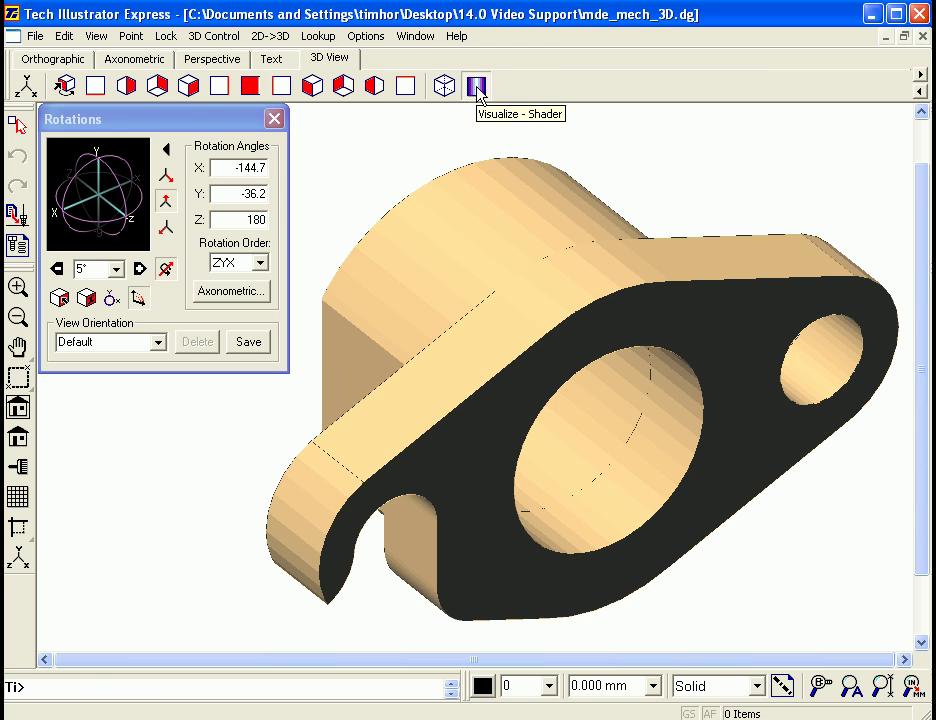
{"action": "left_click", "coordinate": [141, 270]}
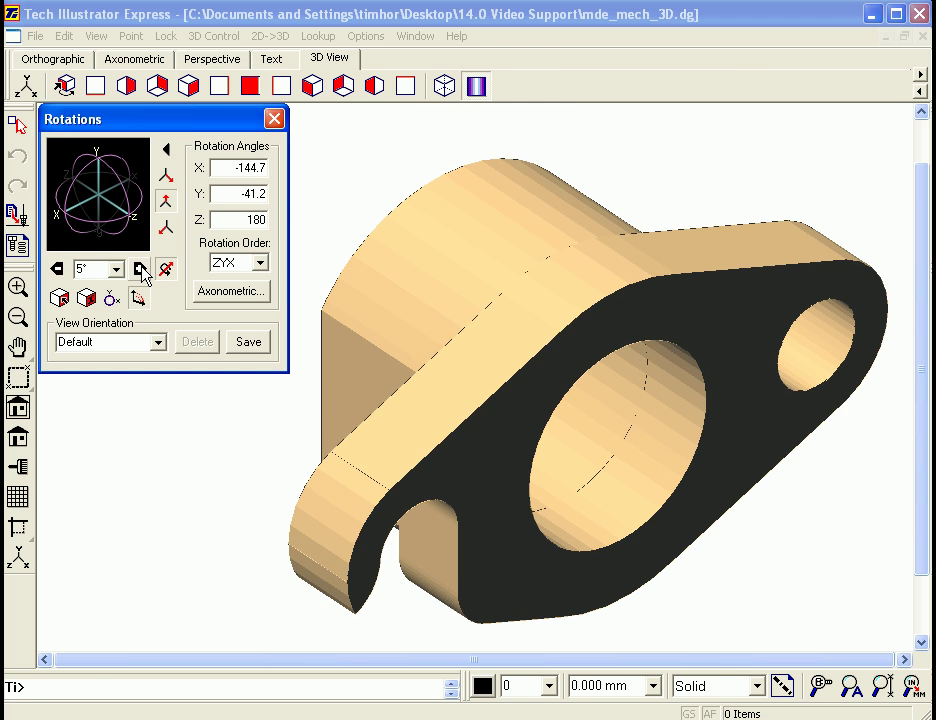
{"action": "left_click_drag", "start_coordinate": [141, 270], "coordinate": [141, 270]}
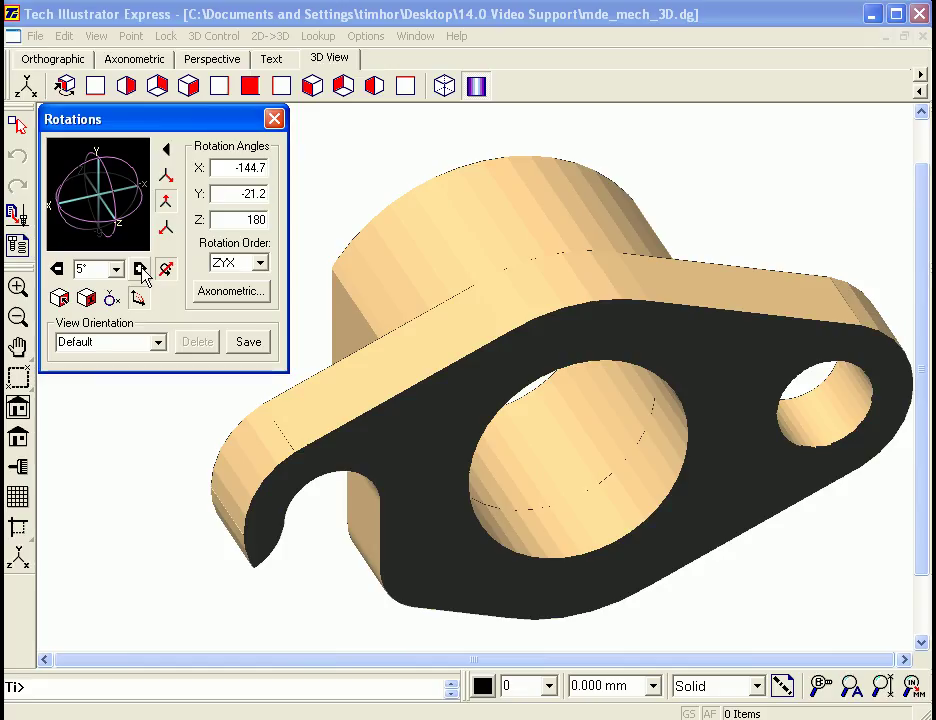
{"action": "left_click", "coordinate": [141, 270]}
{"action": "left_click", "coordinate": [141, 270]}
{"action": "left_click", "coordinate": [141, 270]}
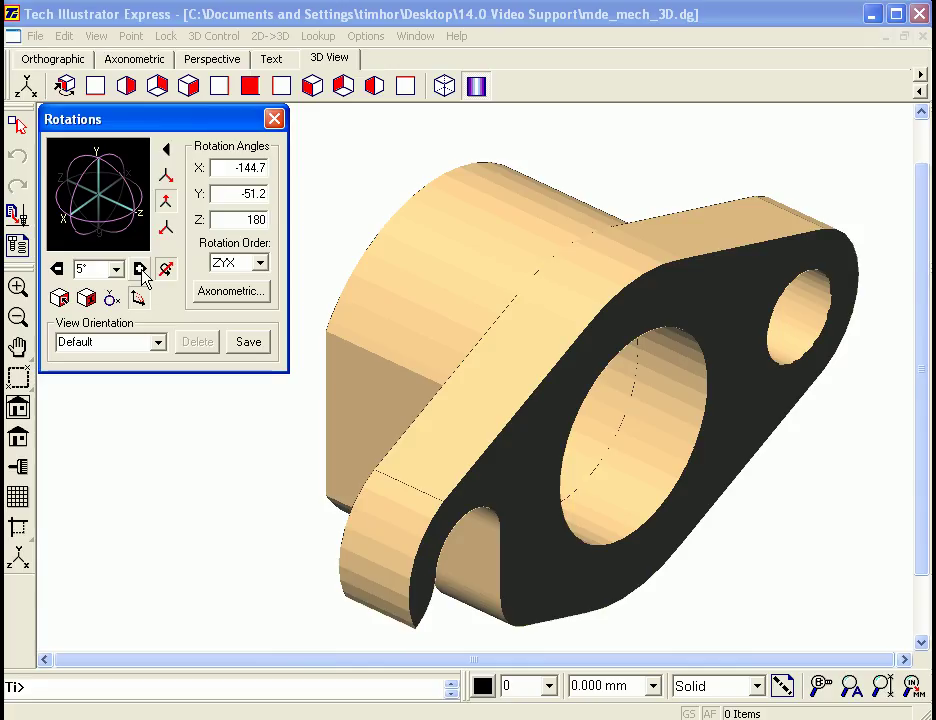
Rotate the shaded bracket back in 5° increments to a Y angle of -16.2 and fit the whole part in the view.
{"action": "left_click", "coordinate": [58, 270]}
{"action": "left_click", "coordinate": [58, 270]}
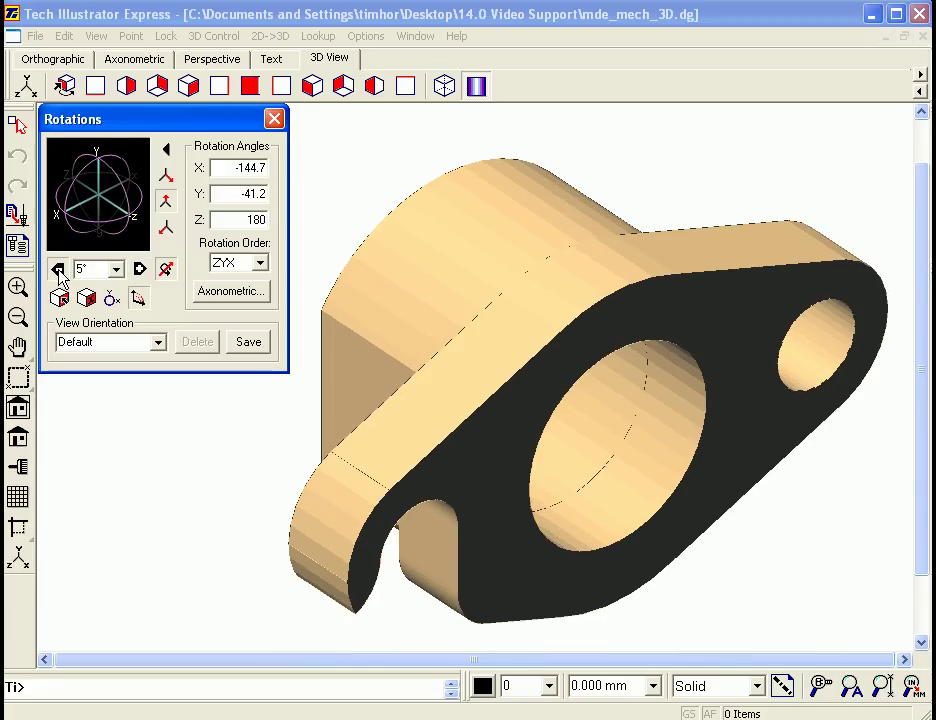
{"action": "left_click", "coordinate": [58, 270]}
{"action": "left_click", "coordinate": [58, 270]}
{"action": "left_click", "coordinate": [58, 270]}
{"action": "left_click", "coordinate": [58, 270]}
{"action": "left_click", "coordinate": [58, 270]}
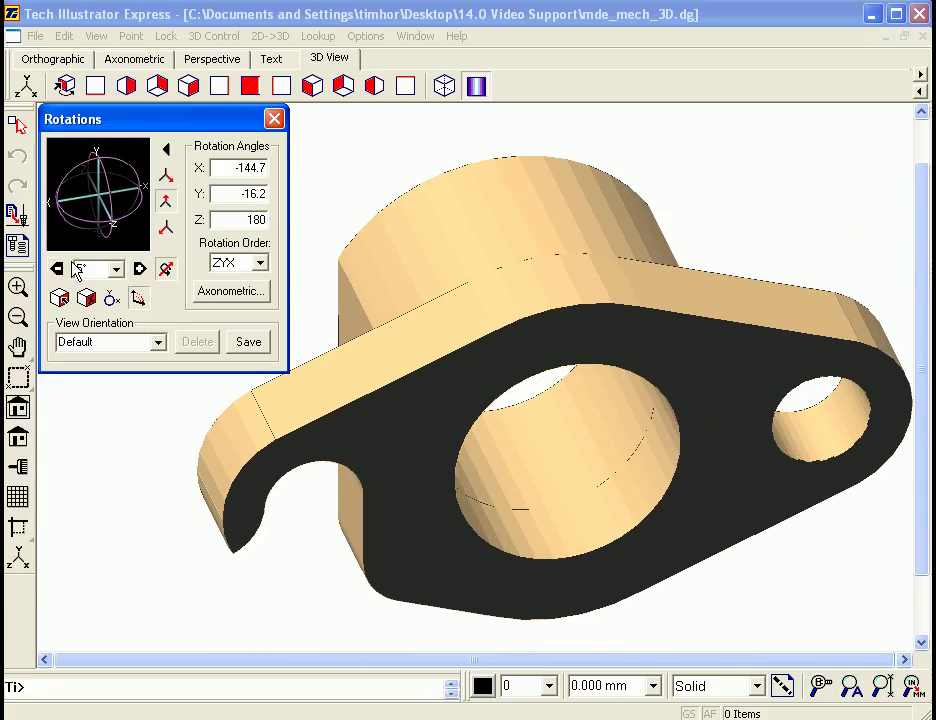
{"action": "left_click", "coordinate": [274, 119]}
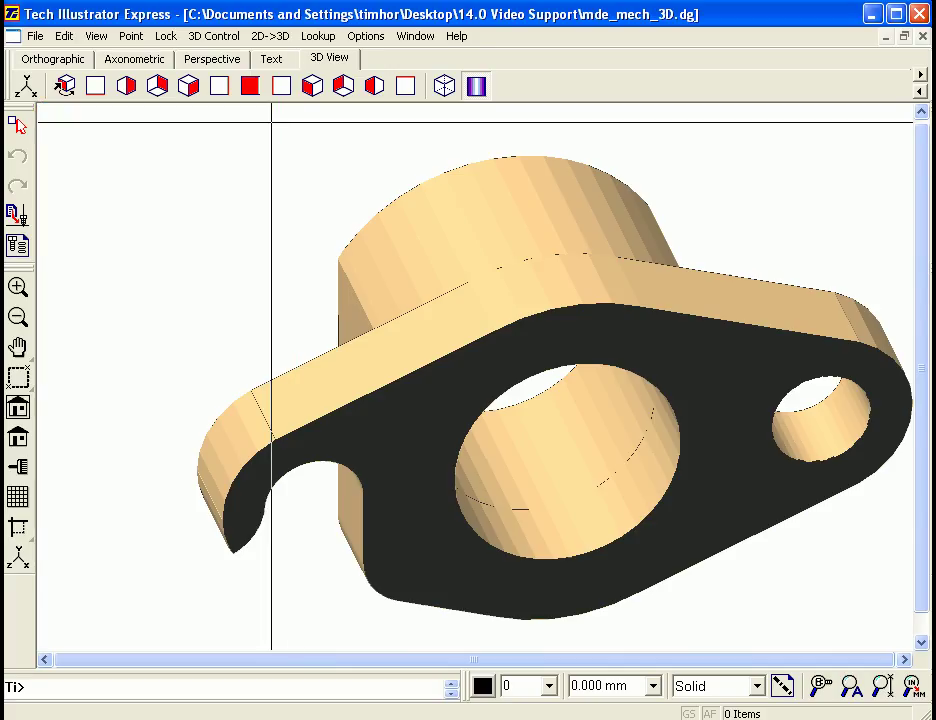
{"action": "left_click", "coordinate": [18, 407]}
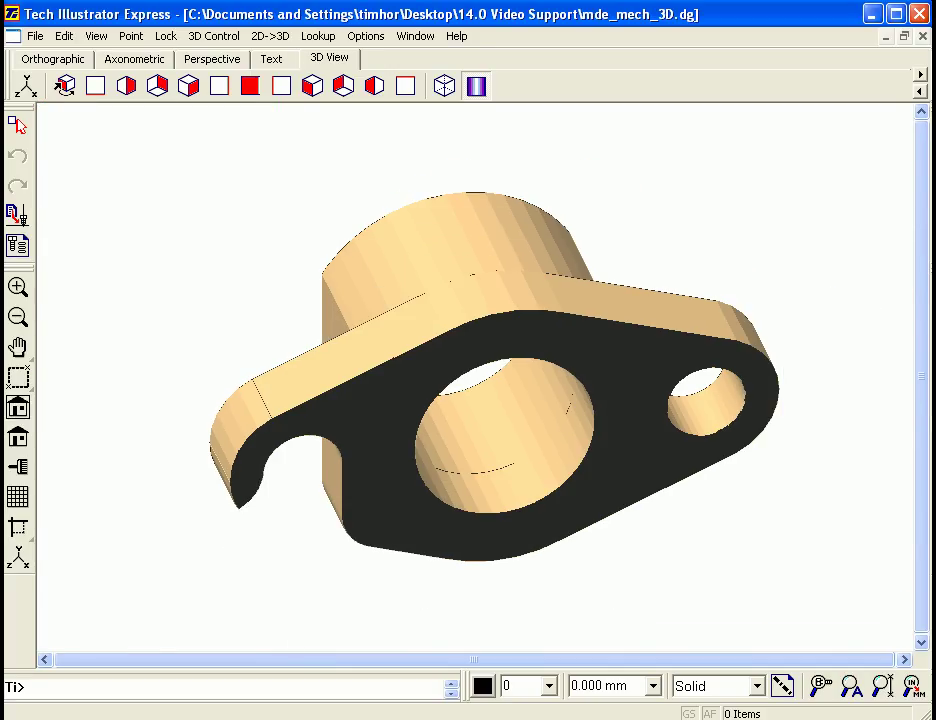
Draw a tall filleted rectangle in a new drawing with a fillet radius of 5.000 and a mask on layer 14.
{"action": "key", "text": "ctrl+n"}
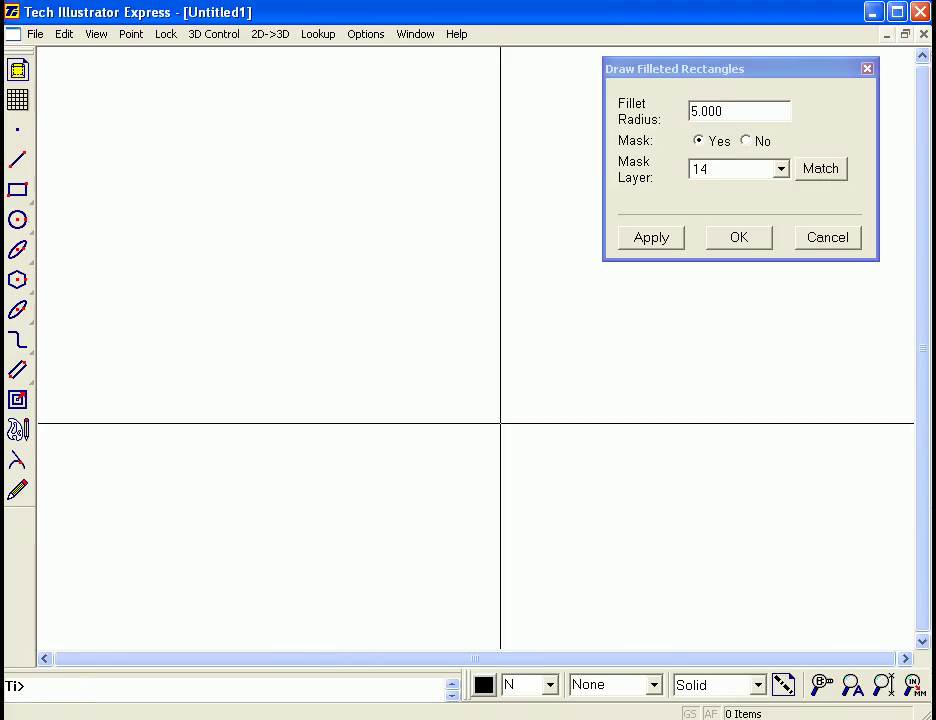
{"action": "left_click", "coordinate": [654, 241]}
{"action": "left_click", "coordinate": [217, 84]}
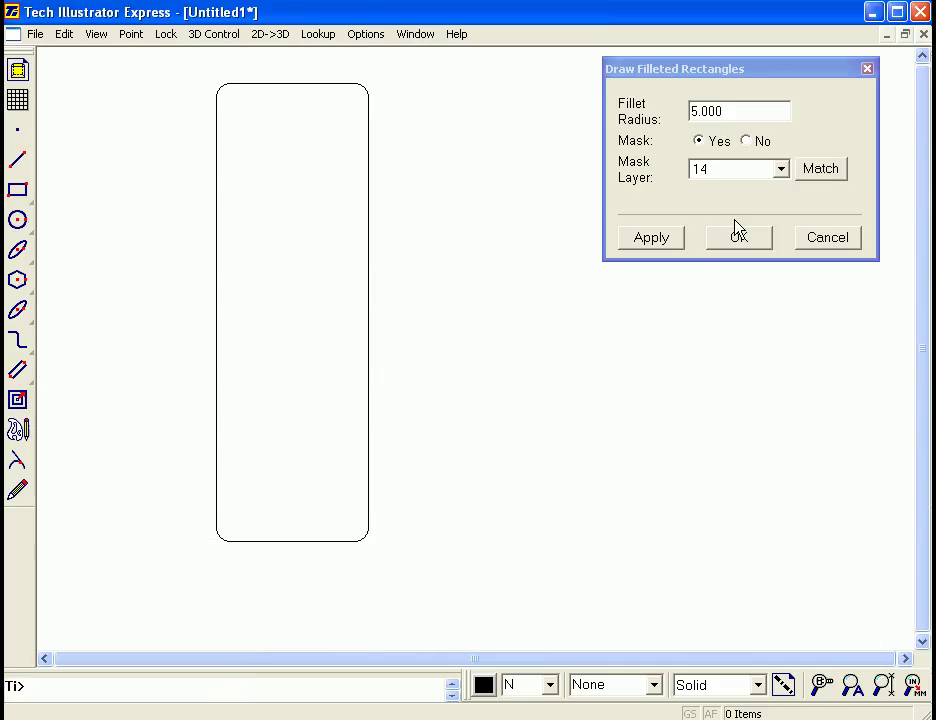
Draw a second filleted rectangle overlapping the first one's lower part, with the mask layer set to 5.
{"action": "left_click", "coordinate": [782, 171]}
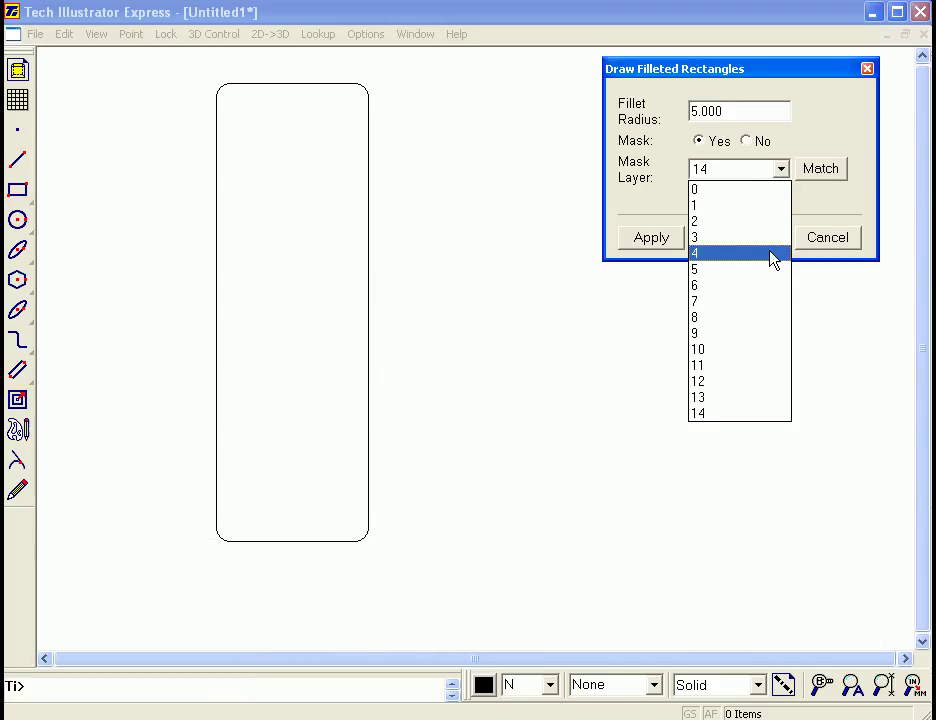
{"action": "left_click", "coordinate": [742, 270]}
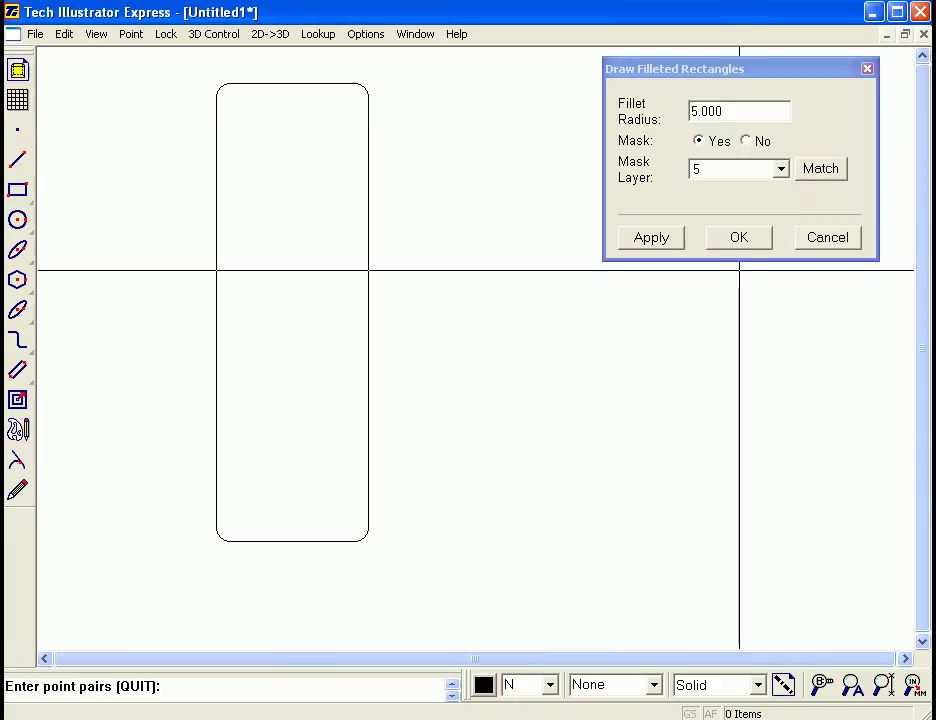
{"action": "left_click", "coordinate": [286, 280]}
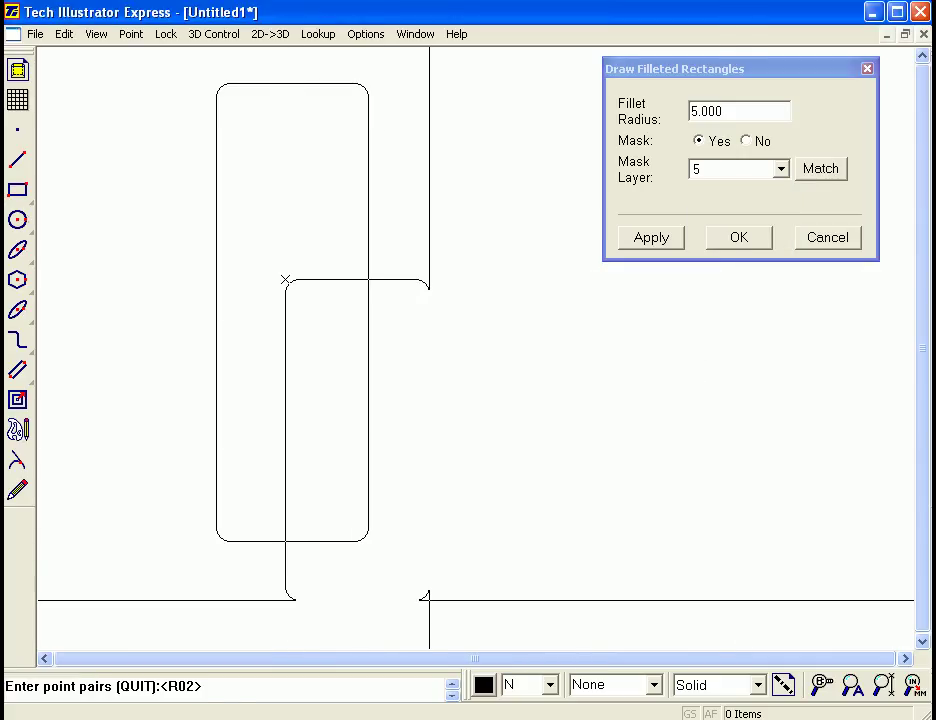
{"action": "left_click", "coordinate": [431, 605]}
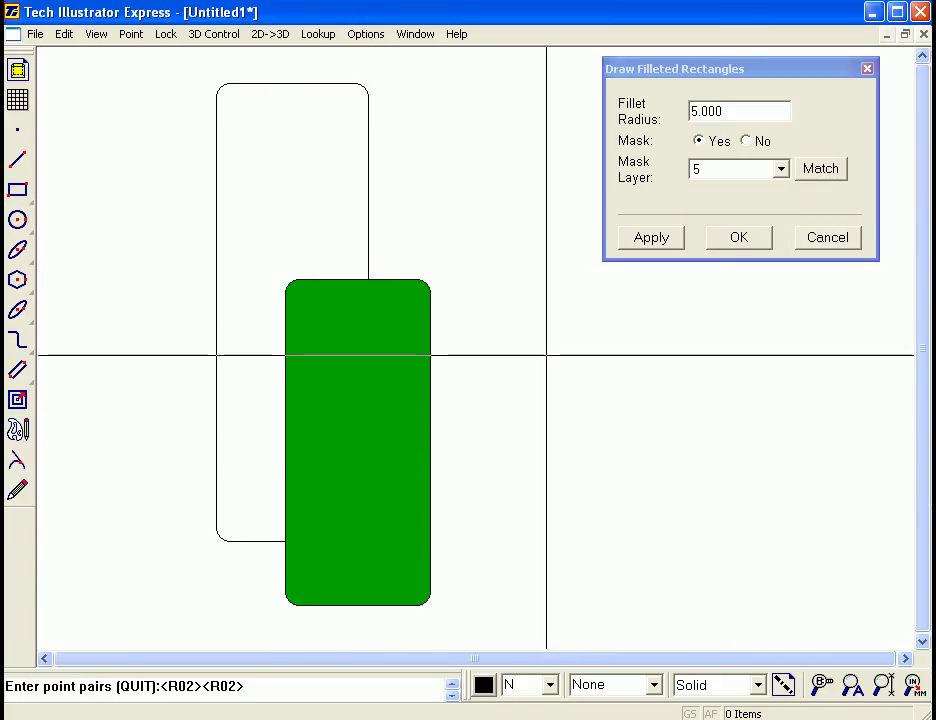
Set the line thickness to 0.500 mm and draw a third filleted rectangle overlapping the first two, with its mask on layer 5.
{"action": "left_click", "coordinate": [655, 685]}
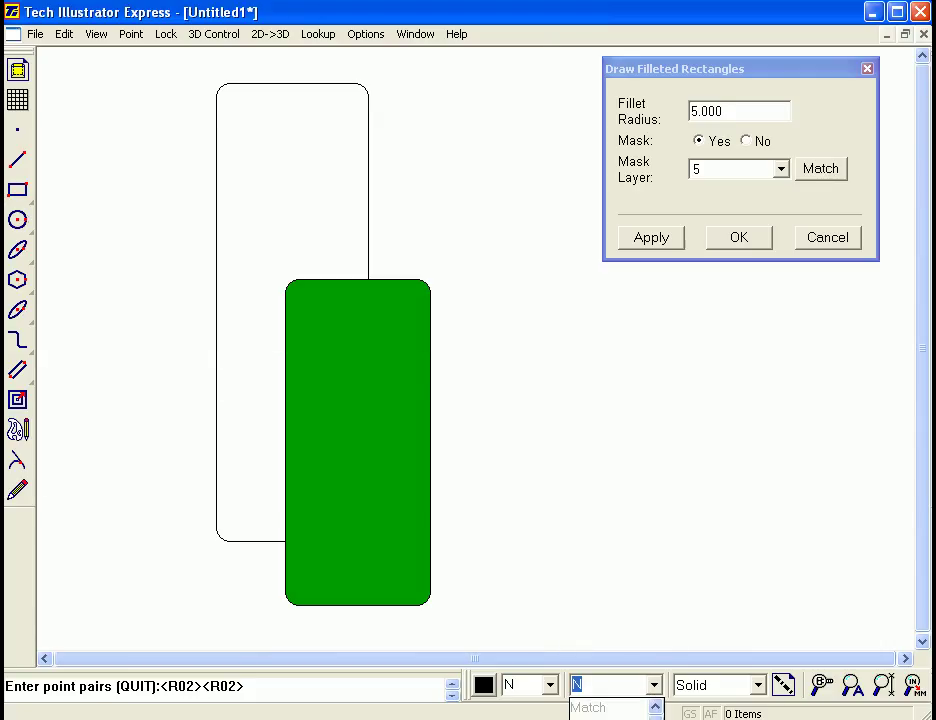
{"action": "key", "text": "Escape"}
{"action": "left_click", "coordinate": [643, 241]}
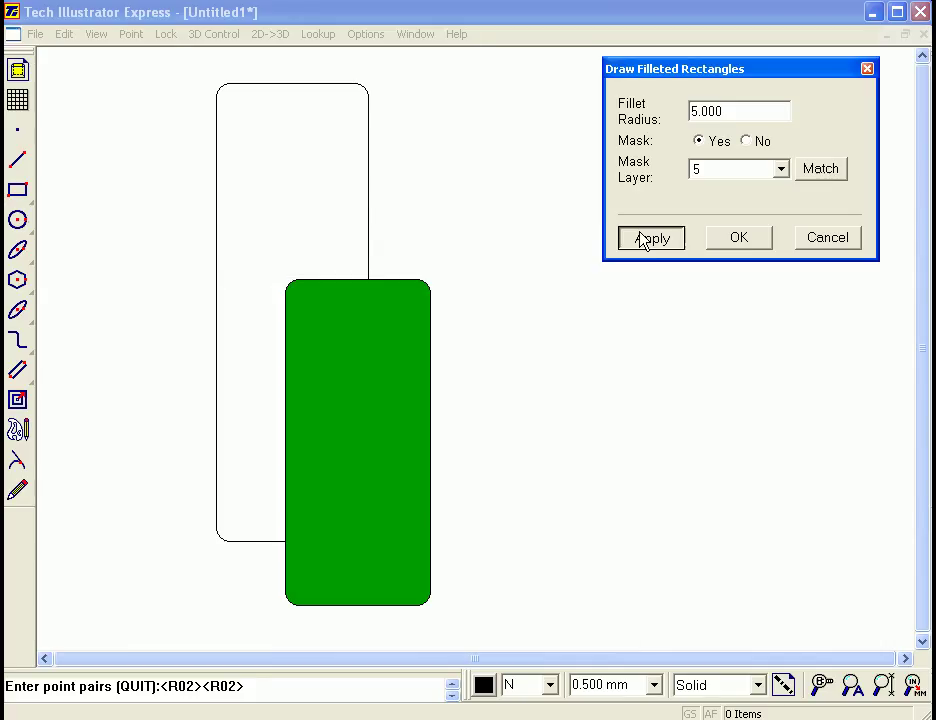
{"action": "left_click", "coordinate": [326, 189]}
{"action": "left_click", "coordinate": [530, 460]}
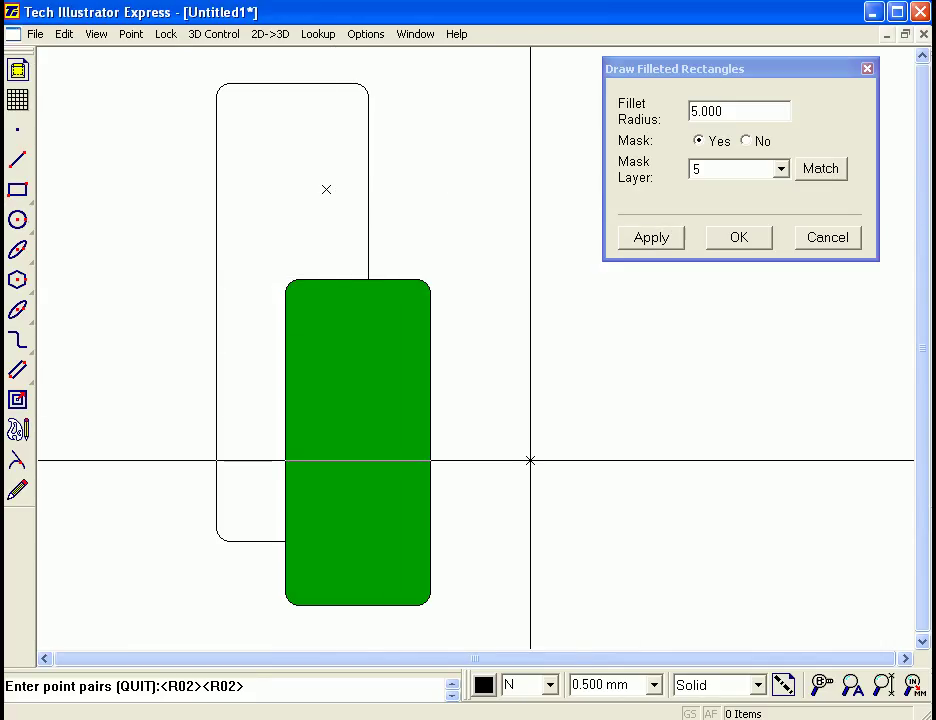
{"action": "right_click", "coordinate": [648, 449]}
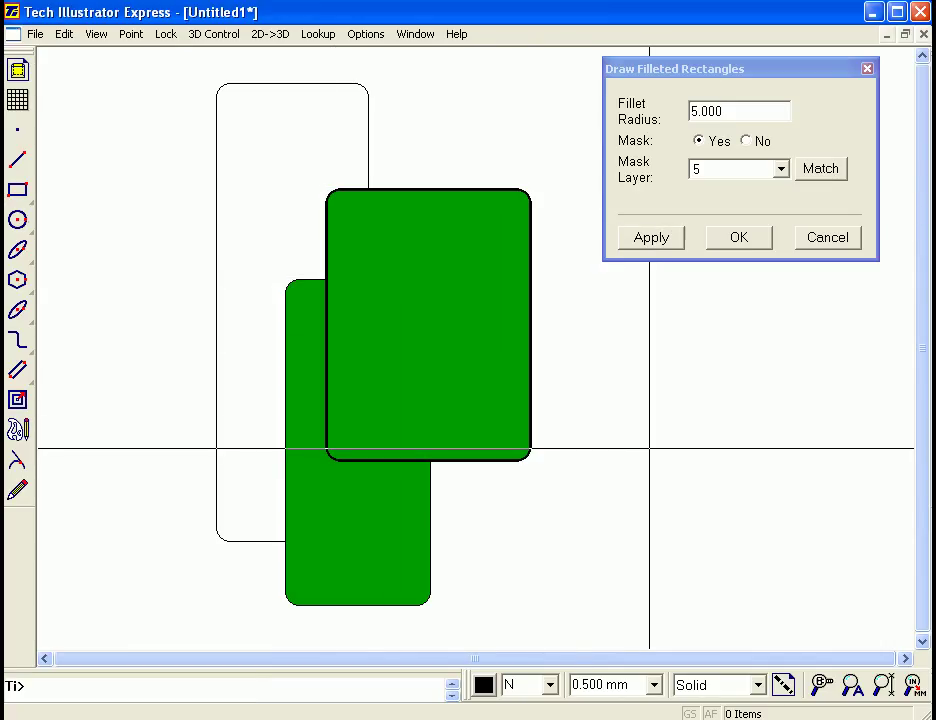
Draw a smaller filleted rectangle over the upper corner of the thick-outlined green one, with the mask layer set to 6.
{"action": "left_click", "coordinate": [781, 170]}
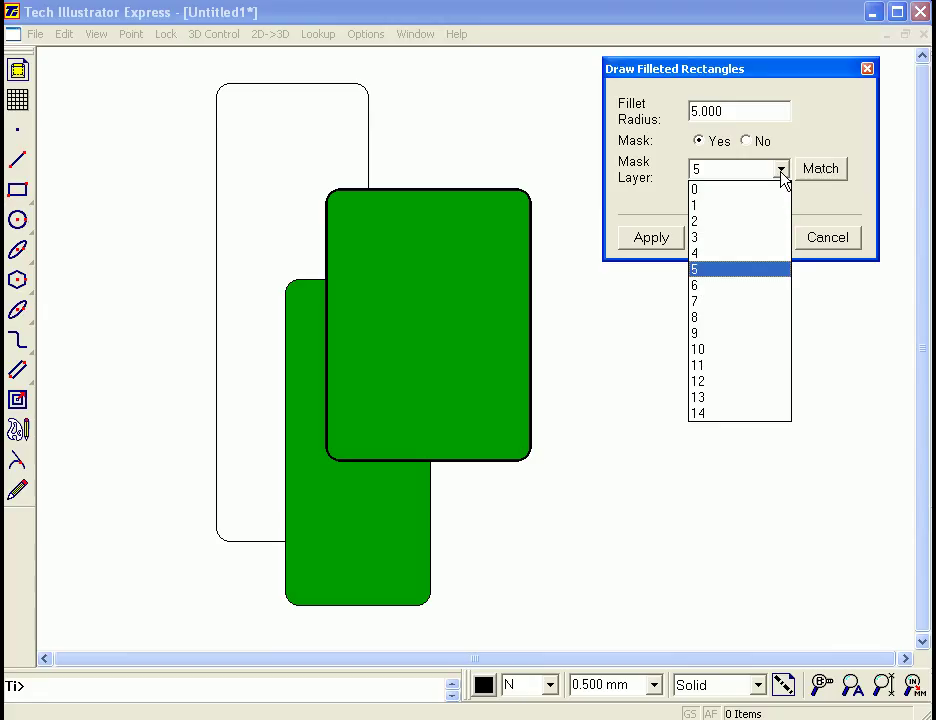
{"action": "left_click", "coordinate": [757, 290]}
{"action": "left_click", "coordinate": [683, 248]}
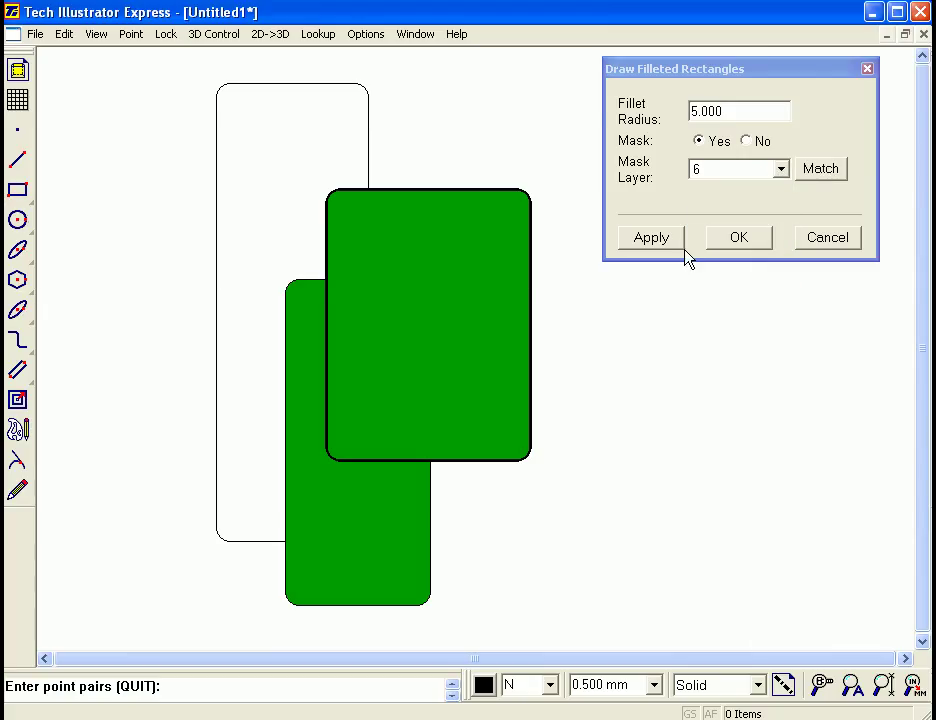
{"action": "left_click", "coordinate": [424, 104]}
{"action": "left_click", "coordinate": [572, 280]}
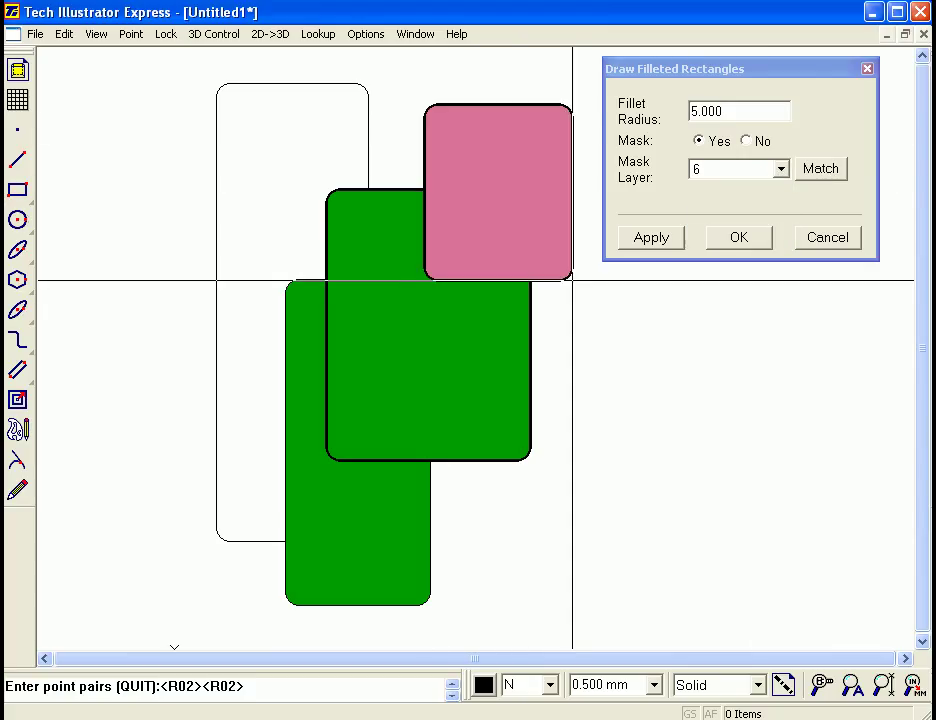
Draw a plain unfilleted rectangle enclosing all the filleted ones, and a small plain rectangle outside its left edge.
{"action": "left_click", "coordinate": [730, 111]}
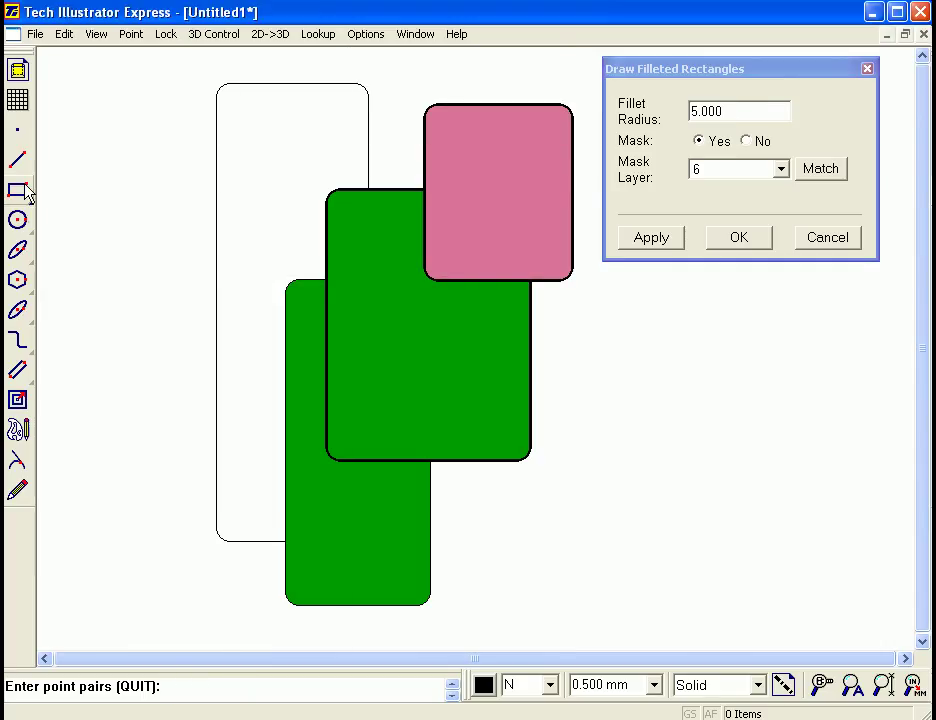
{"action": "left_click", "coordinate": [167, 65]}
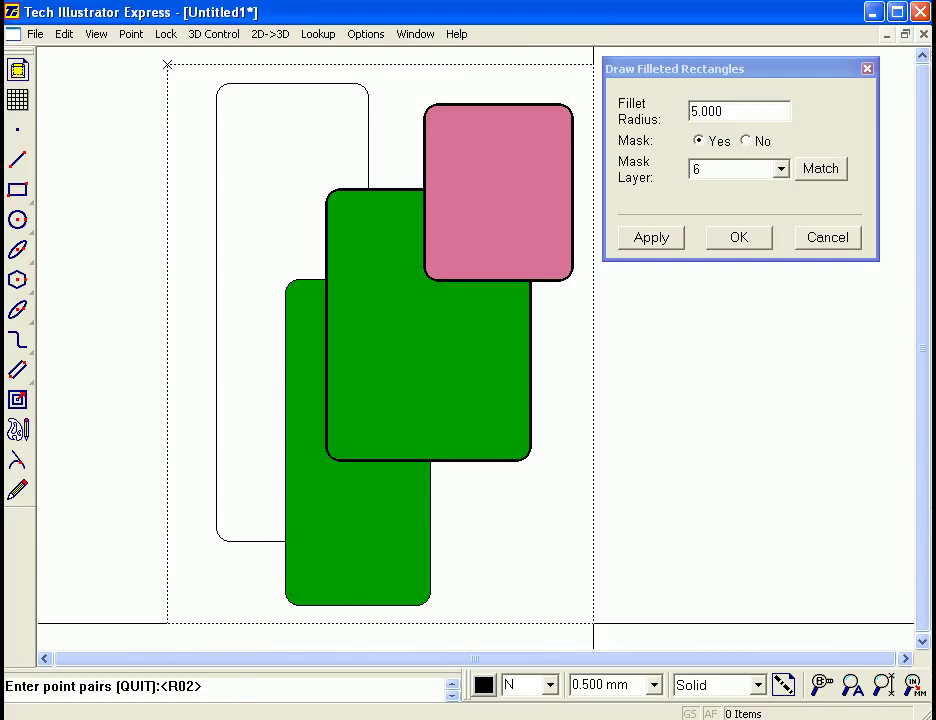
{"action": "left_click", "coordinate": [593, 622]}
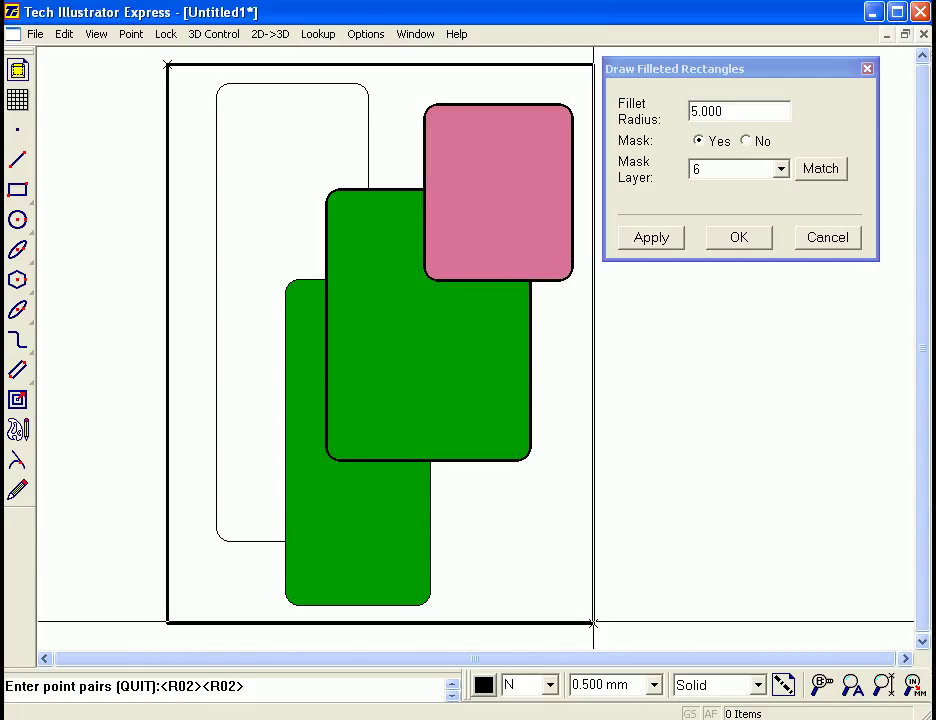
{"action": "right_click", "coordinate": [566, 548]}
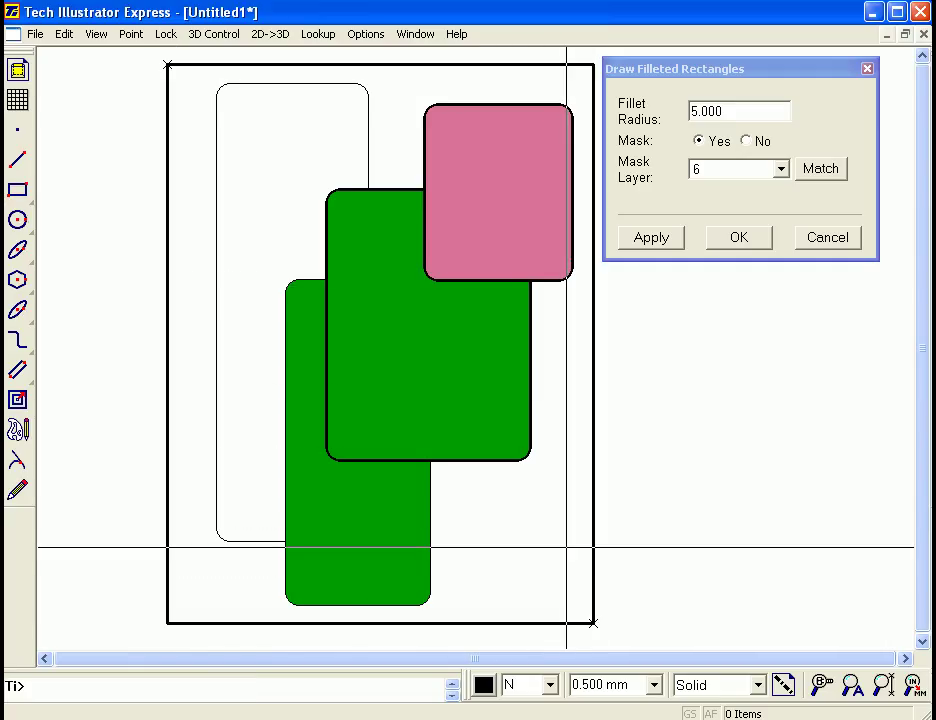
{"action": "left_click", "coordinate": [18, 190]}
{"action": "left_click", "coordinate": [86, 174]}
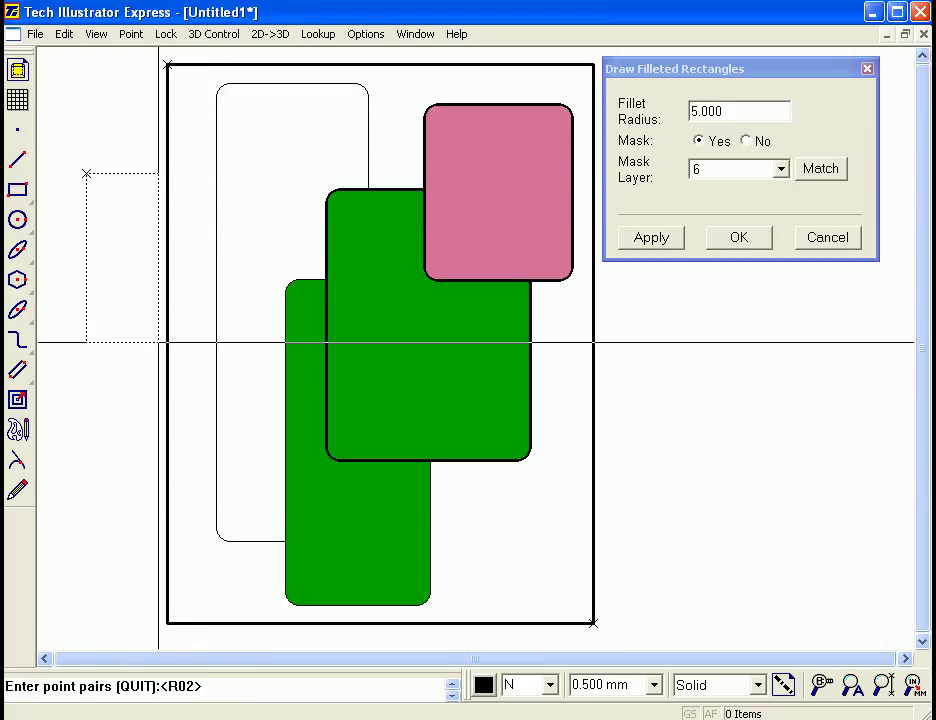
{"action": "left_click", "coordinate": [158, 342]}
{"action": "right_click", "coordinate": [125, 330]}
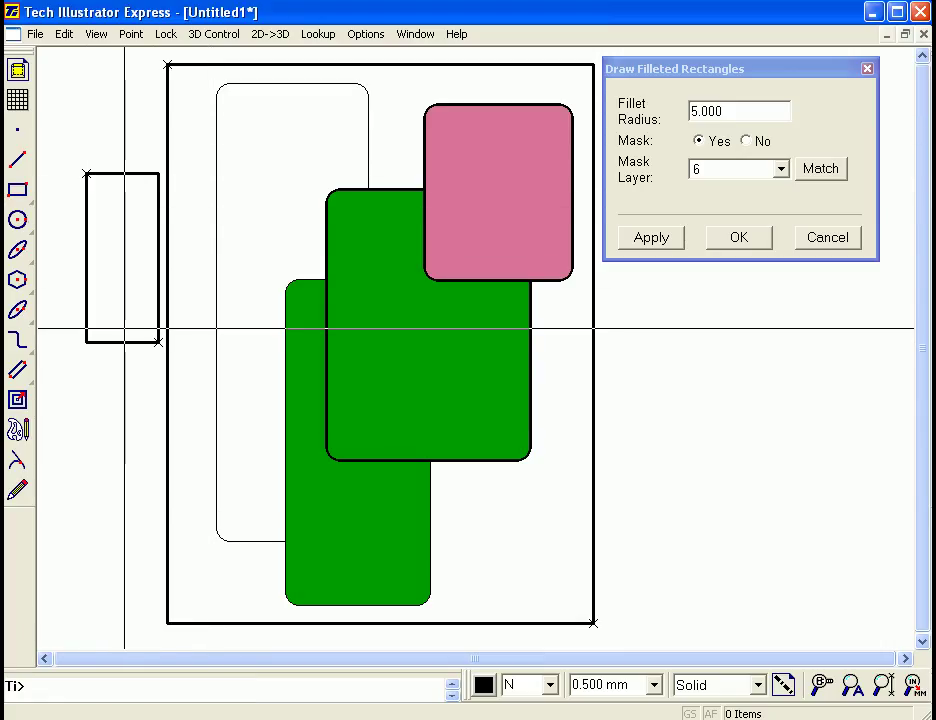
Draw a large filleted rectangle across the overlapping green and pink ones, with a fillet radius of 5.000 and mask layer 6.
{"action": "left_click", "coordinate": [640, 248]}
{"action": "left_click", "coordinate": [248, 155]}
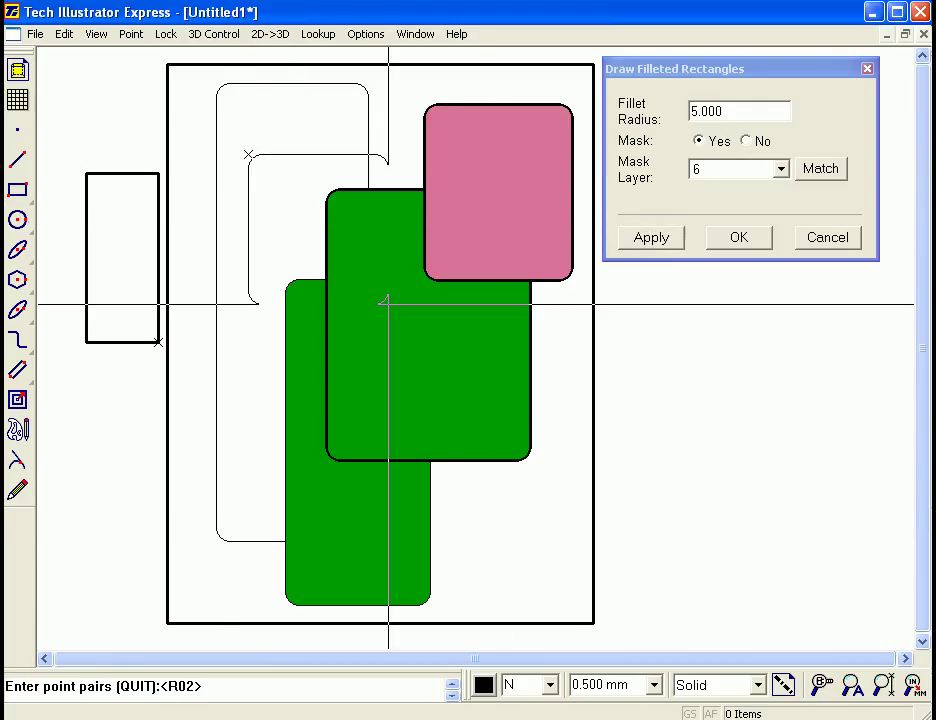
{"action": "left_click", "coordinate": [481, 380]}
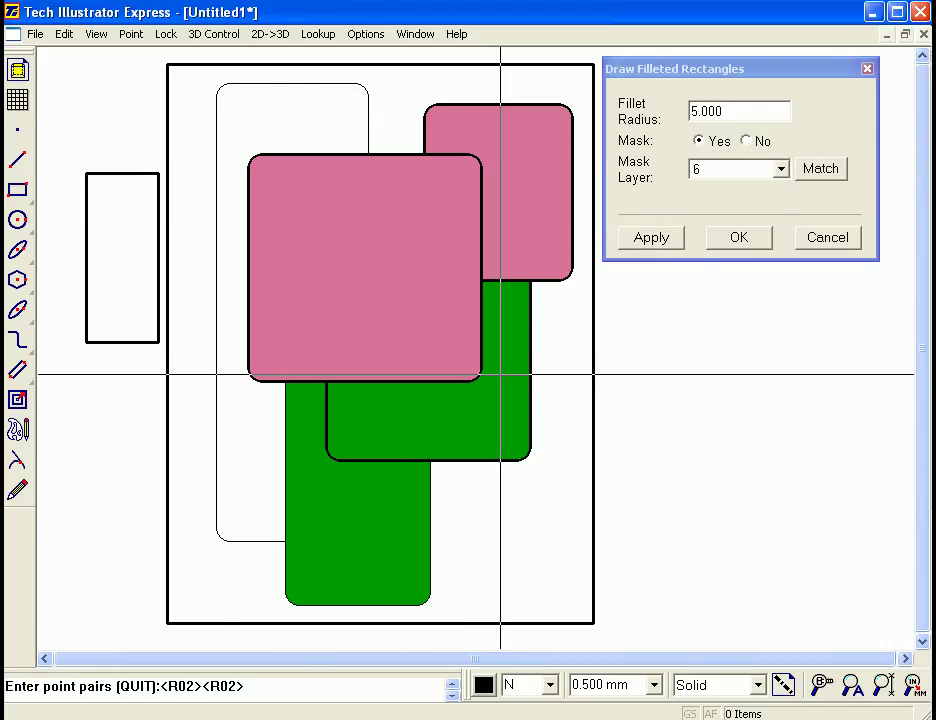
Draw a filleted rectangle with mask layer 8 over the large pink one, and move it outside the big frame to the right.
{"action": "left_click", "coordinate": [732, 170]}
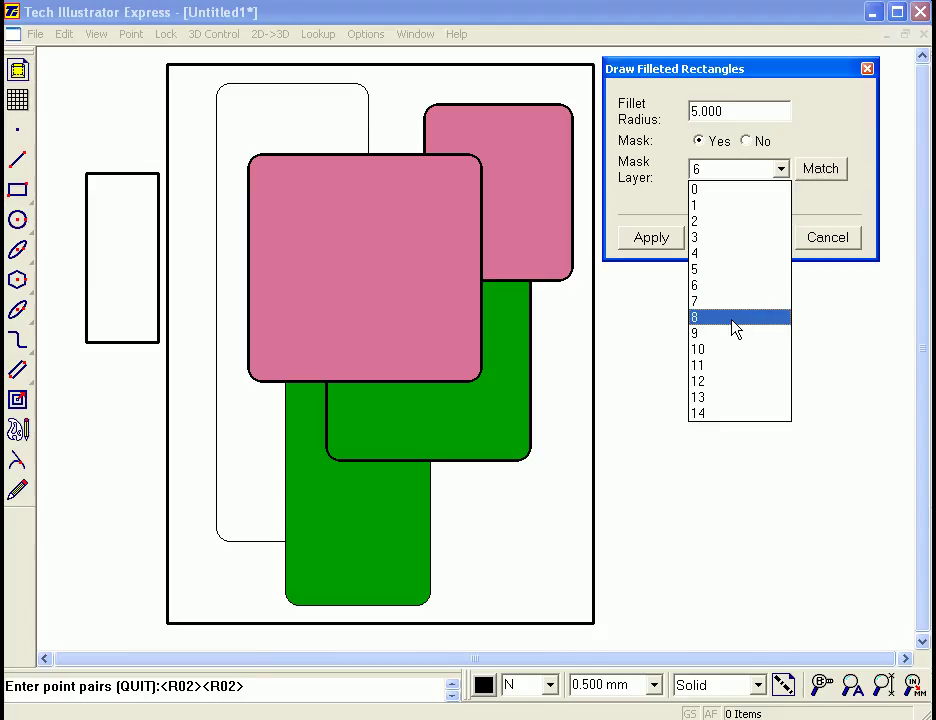
{"action": "left_click", "coordinate": [735, 322]}
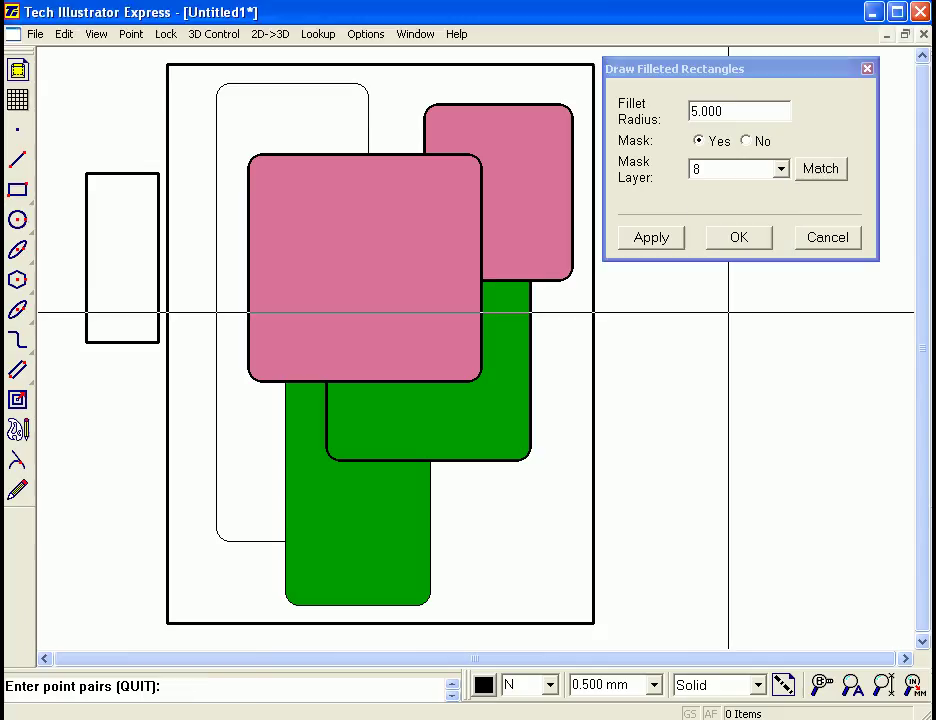
{"action": "left_click", "coordinate": [297, 119]}
{"action": "left_click", "coordinate": [430, 338]}
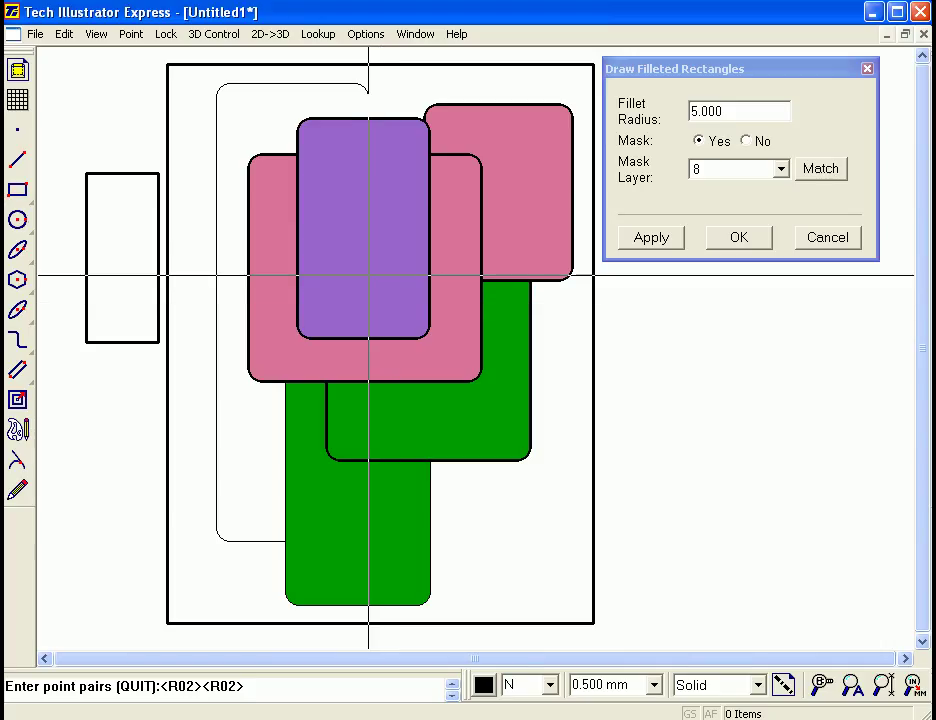
{"action": "right_click", "coordinate": [368, 275]}
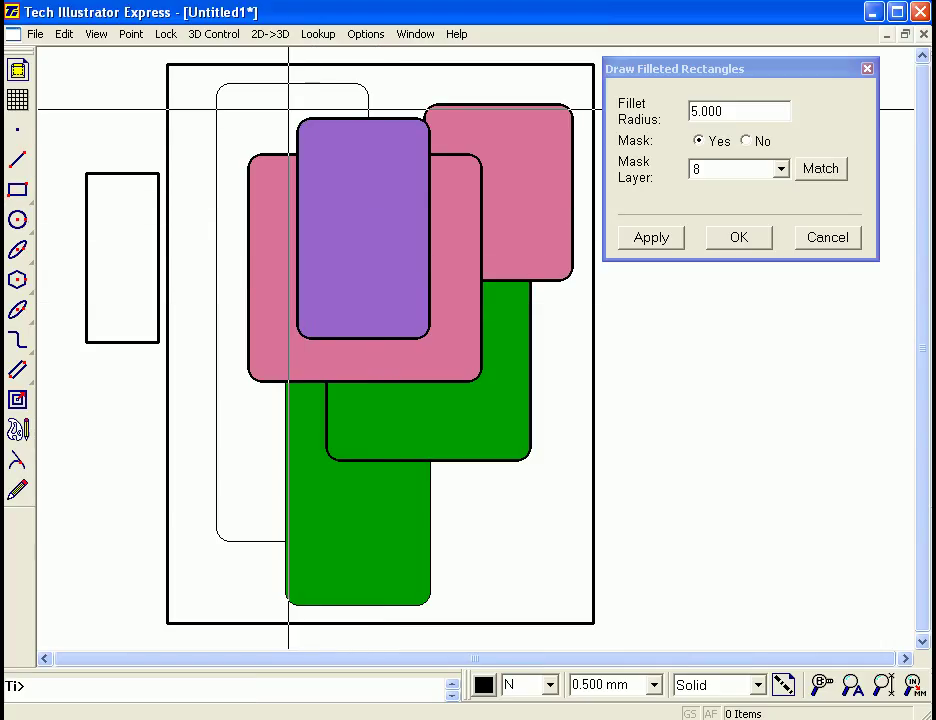
{"action": "left_click_drag", "start_coordinate": [289, 109], "coordinate": [434, 358]}
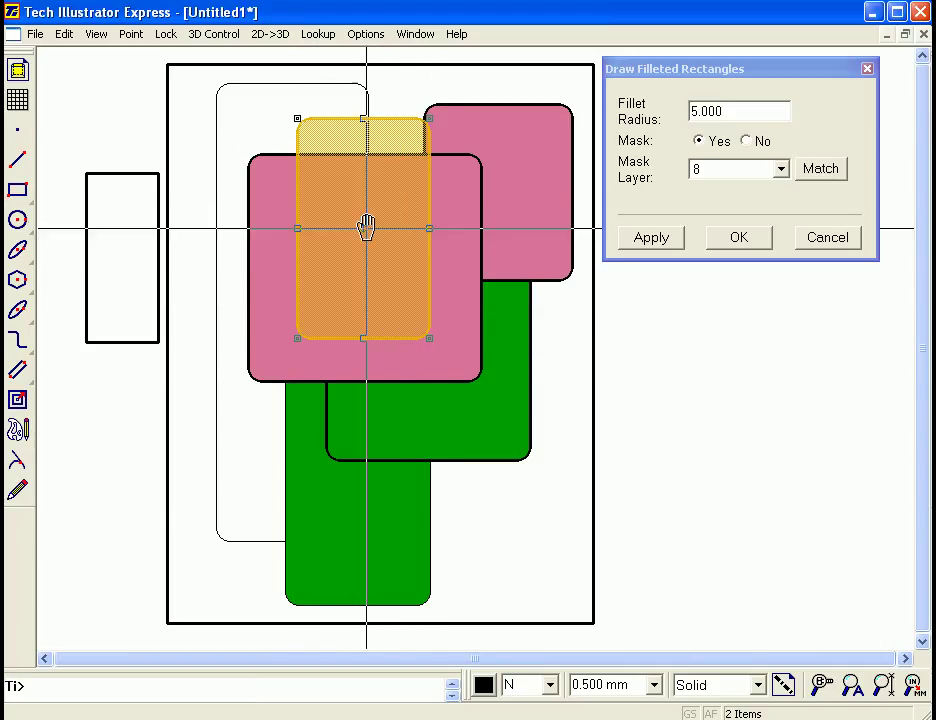
{"action": "left_click_drag", "start_coordinate": [366, 225], "coordinate": [721, 418]}
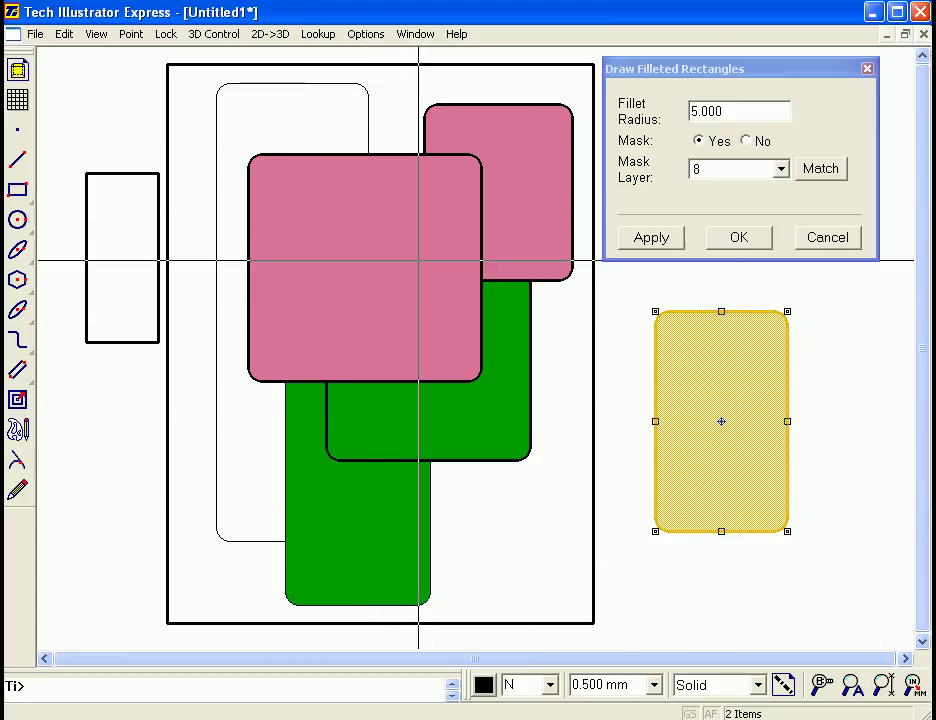
Delete the large pink filleted rectangle in the middle of the frame.
{"action": "left_click_drag", "start_coordinate": [236, 142], "coordinate": [500, 412]}
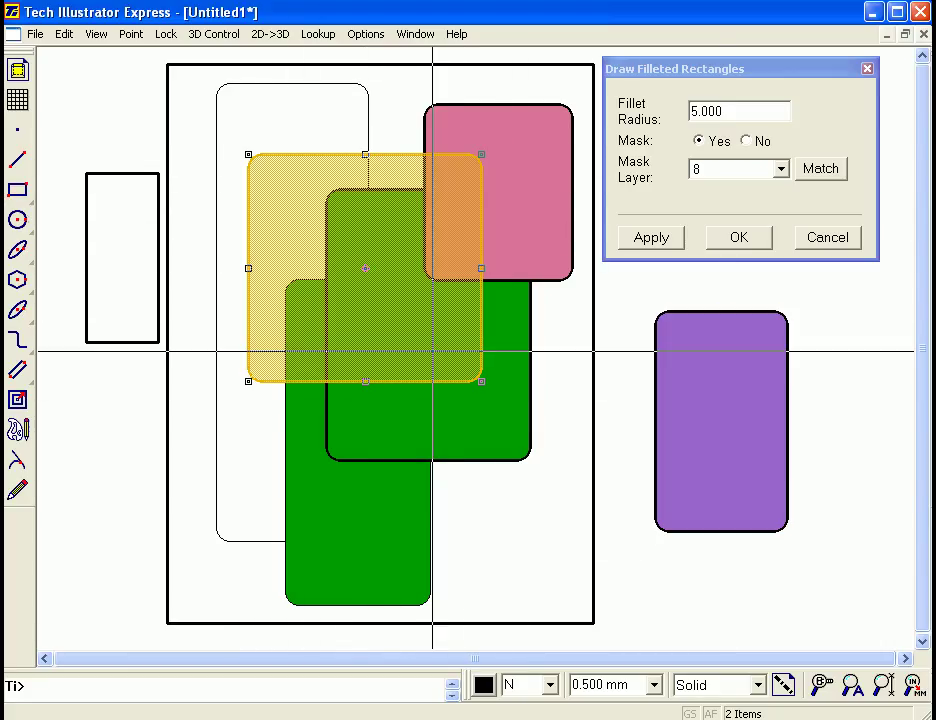
{"action": "key", "text": "Delete"}
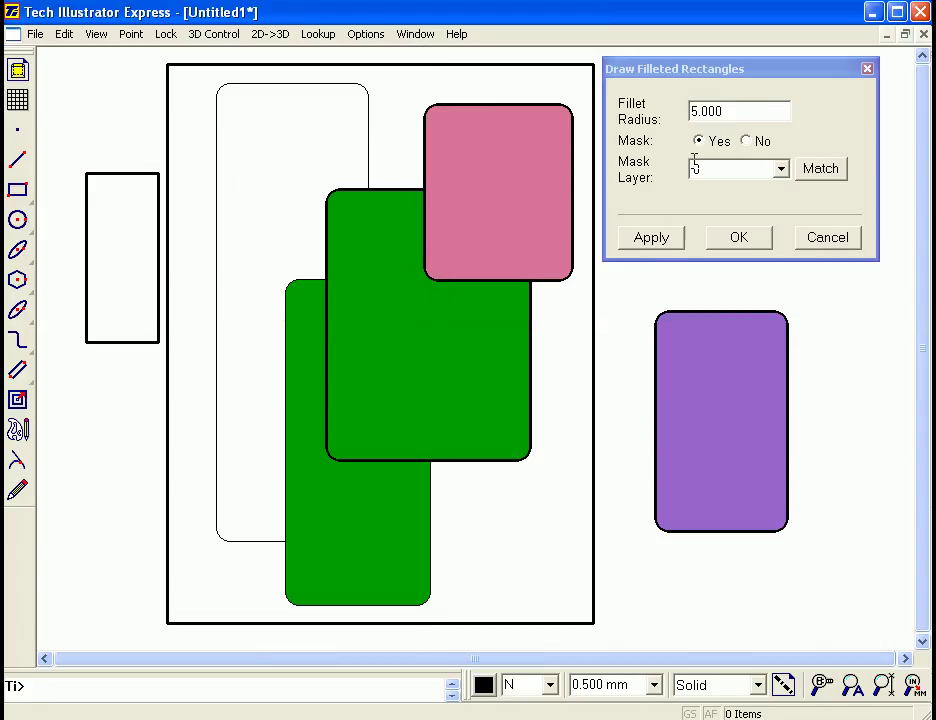
Draw a filleted rectangle with a fillet radius of 10 and mask layer 8 over the upper-left part of the overlapping rectangles.
{"action": "left_click_drag", "start_coordinate": [722, 111], "coordinate": [707, 111]}
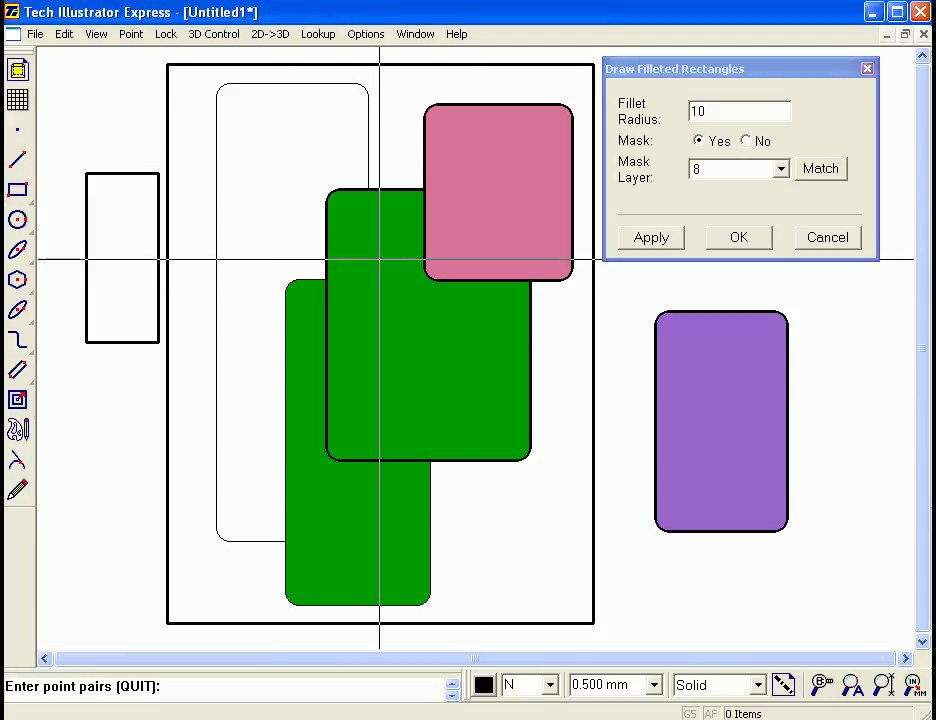
{"action": "left_click", "coordinate": [217, 101]}
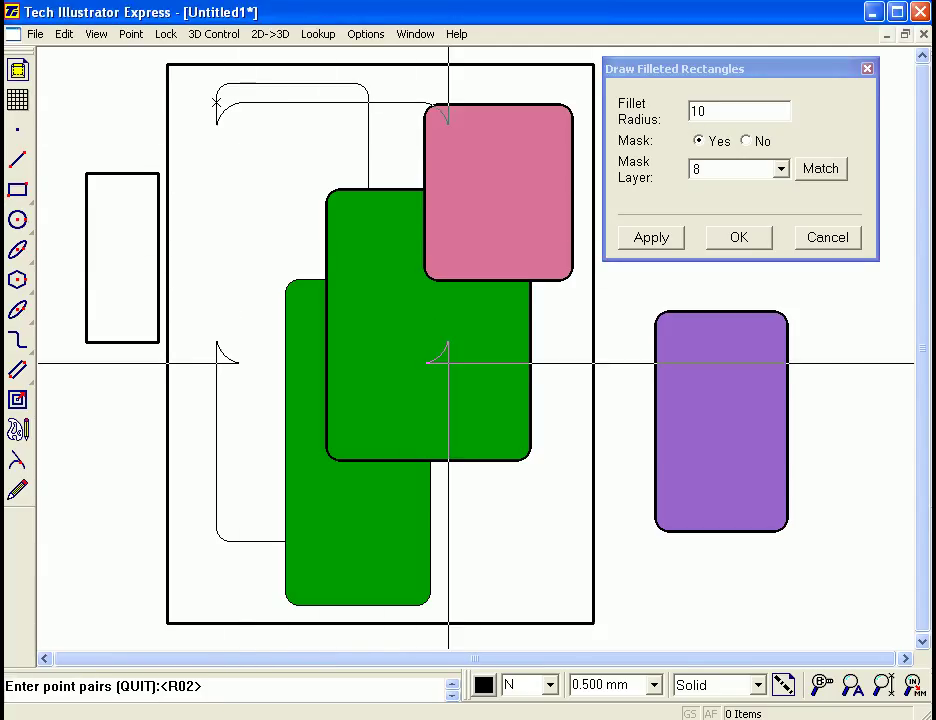
{"action": "left_click", "coordinate": [448, 363]}
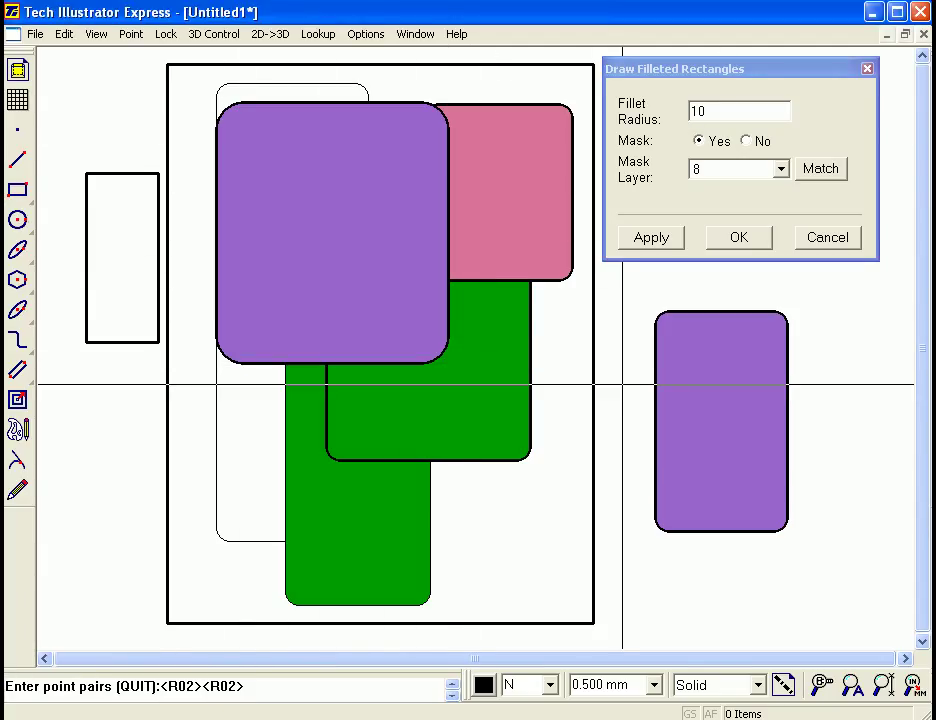
{"action": "right_click", "coordinate": [603, 381]}
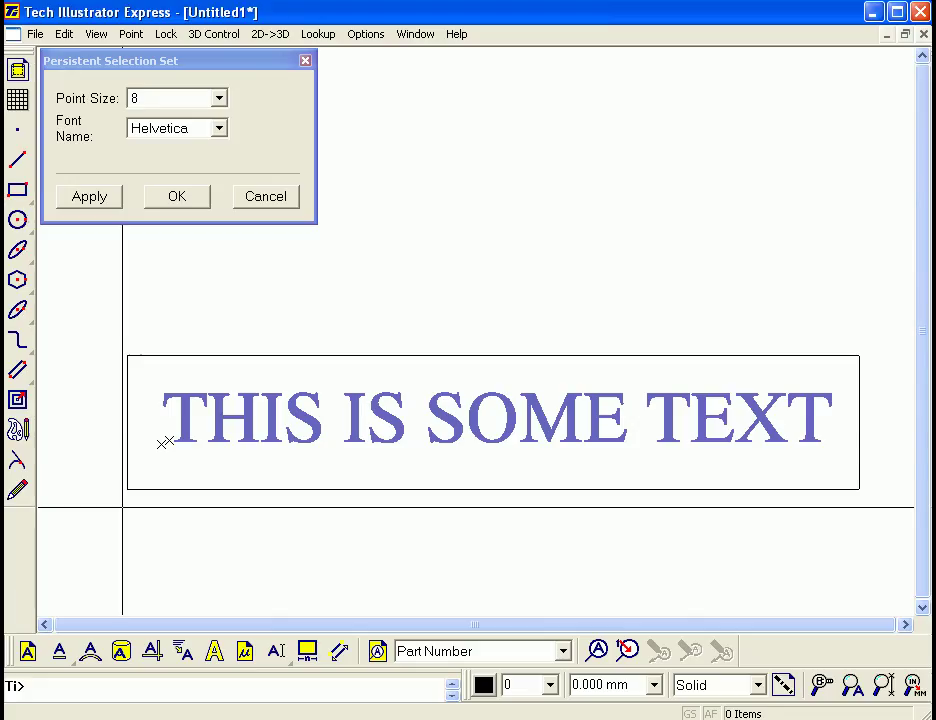
Select the text THIS IS SOME TEXT and change its point size to 5, followed by 3.
{"action": "left_click", "coordinate": [166, 440]}
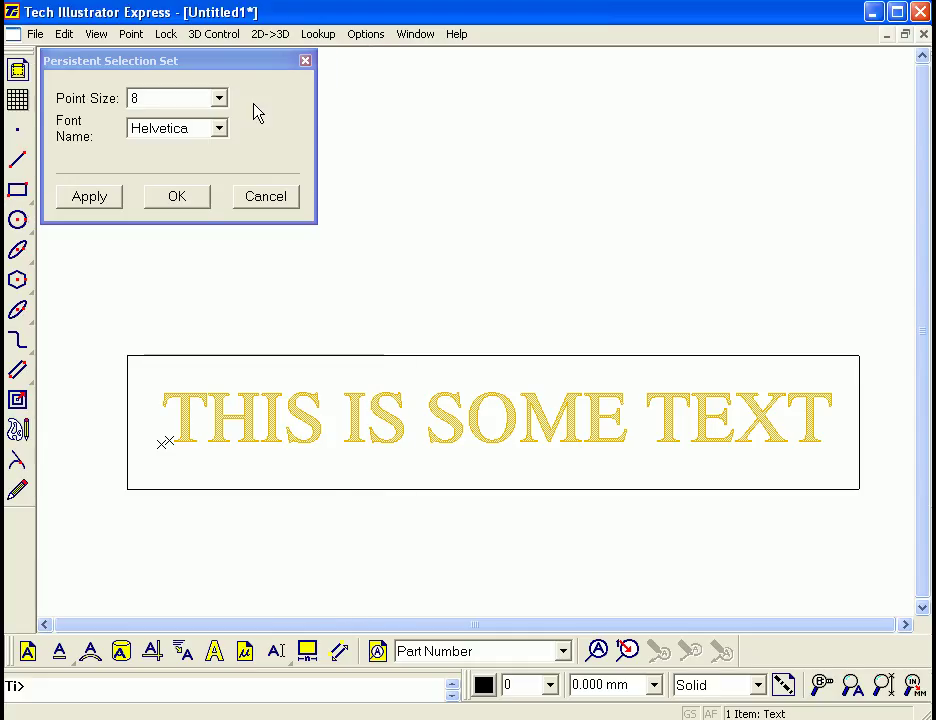
{"action": "left_click", "coordinate": [219, 99]}
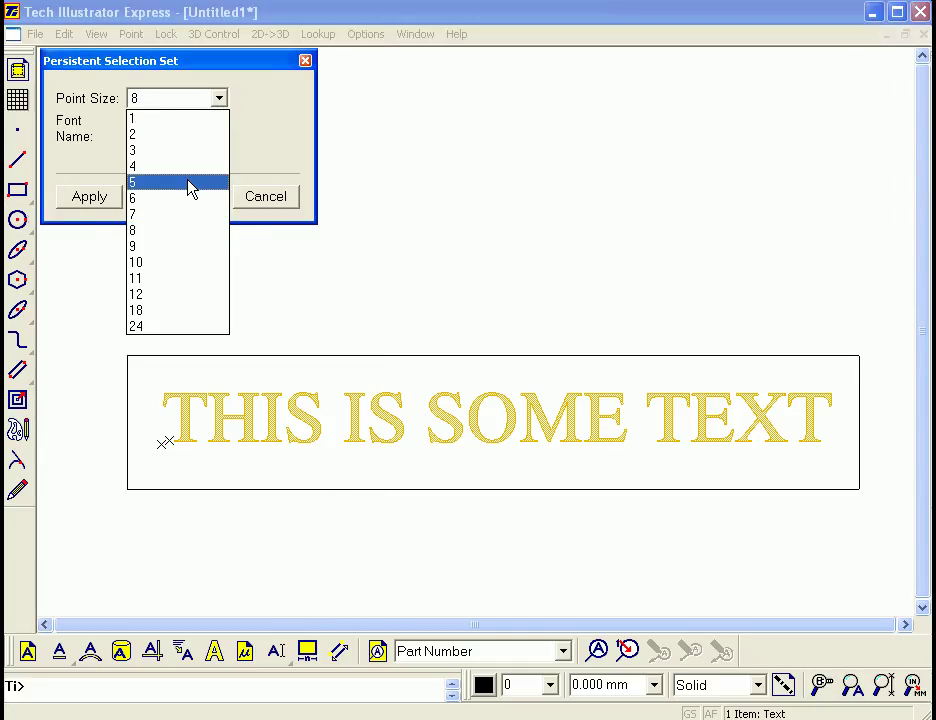
{"action": "left_click", "coordinate": [189, 184]}
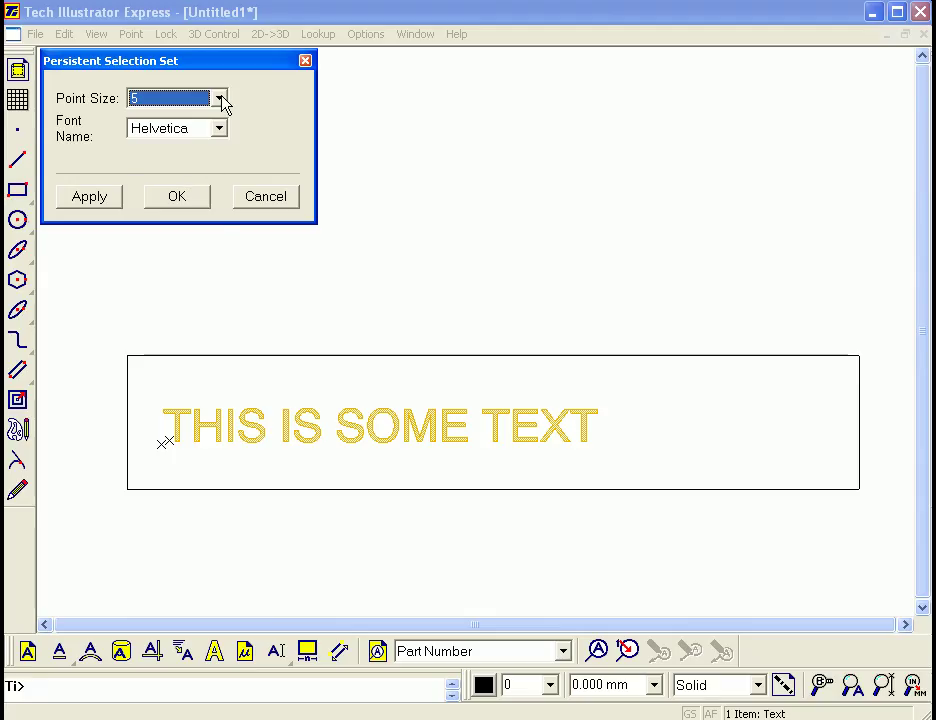
{"action": "left_click", "coordinate": [219, 99]}
{"action": "left_click", "coordinate": [200, 152]}
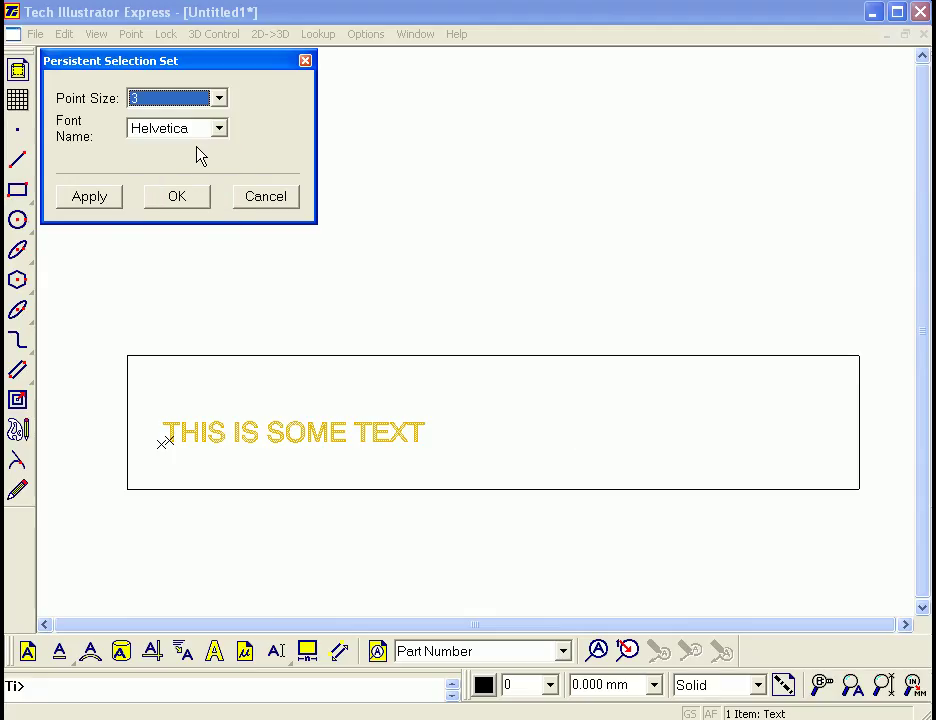
Set the selected text's font to Symbol and its point size to 8.
{"action": "left_click", "coordinate": [219, 131]}
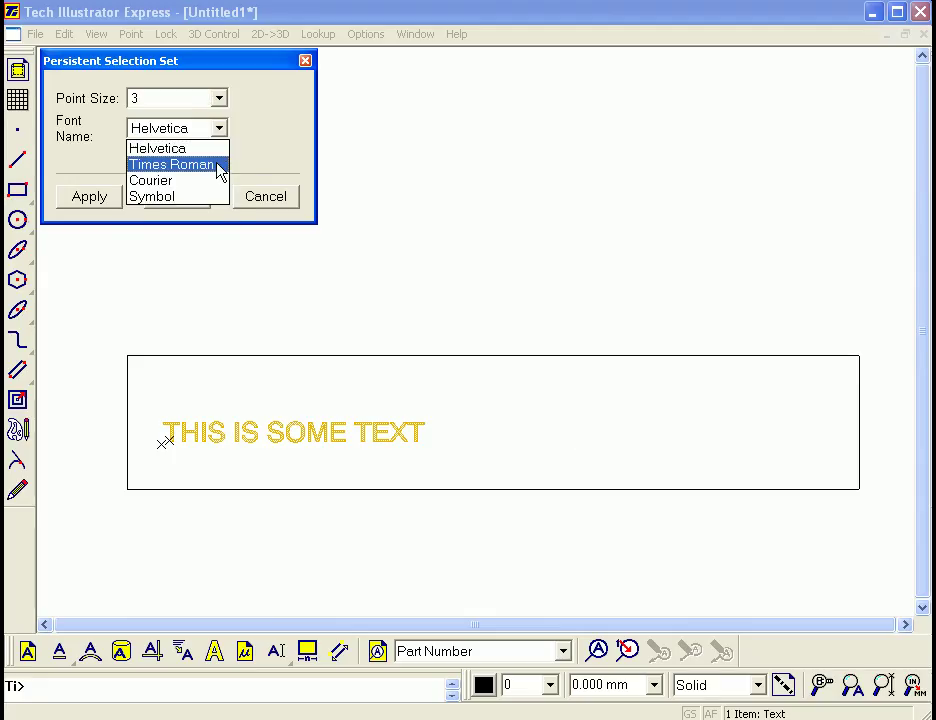
{"action": "left_click", "coordinate": [211, 197]}
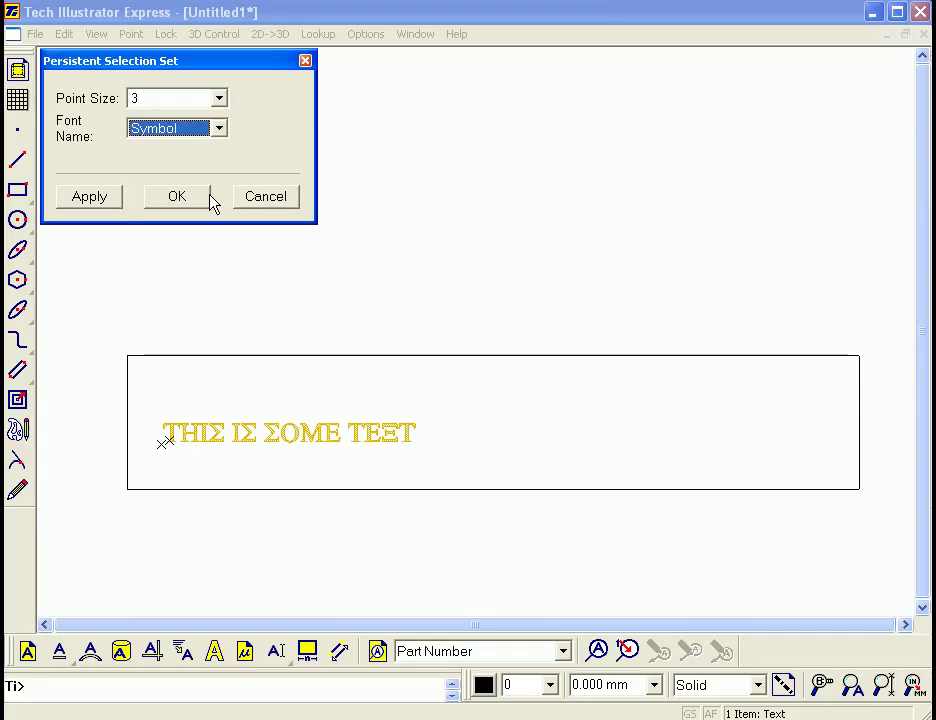
{"action": "left_click", "coordinate": [220, 99]}
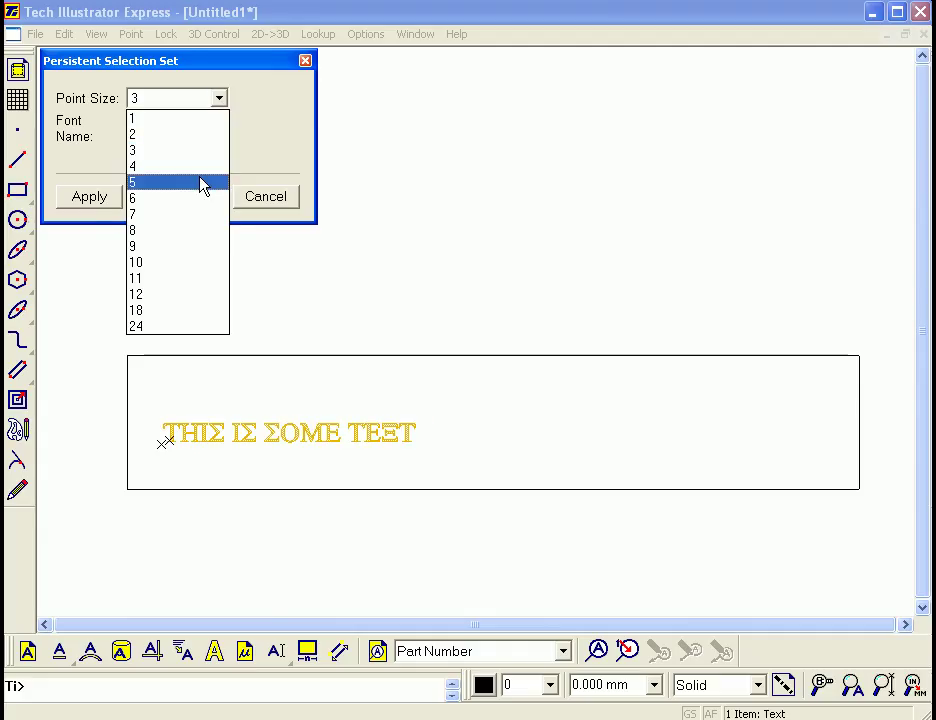
{"action": "left_click", "coordinate": [194, 234]}
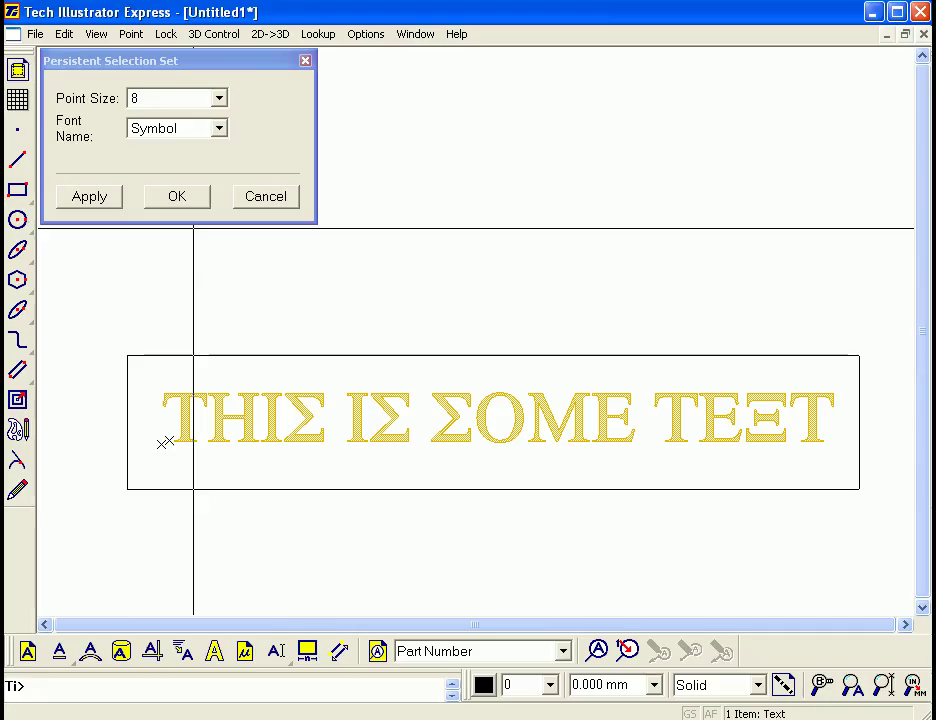
Set the selected text's font to Times Roman and close the Persistent Selection Set dialog.
{"action": "left_click", "coordinate": [220, 130]}
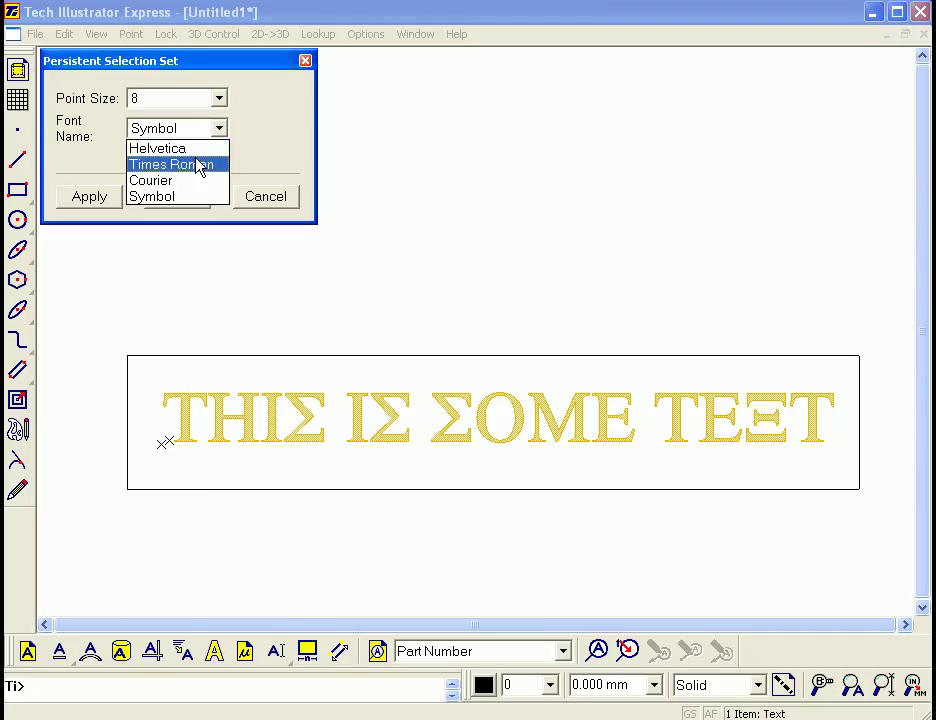
{"action": "left_click", "coordinate": [199, 165]}
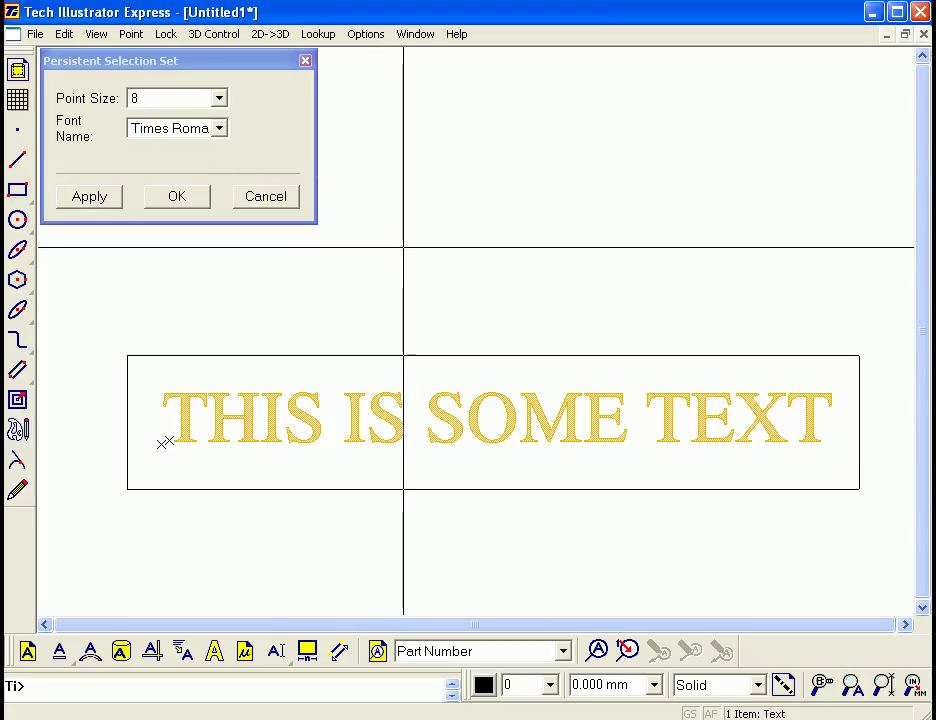
{"action": "left_click", "coordinate": [268, 202]}
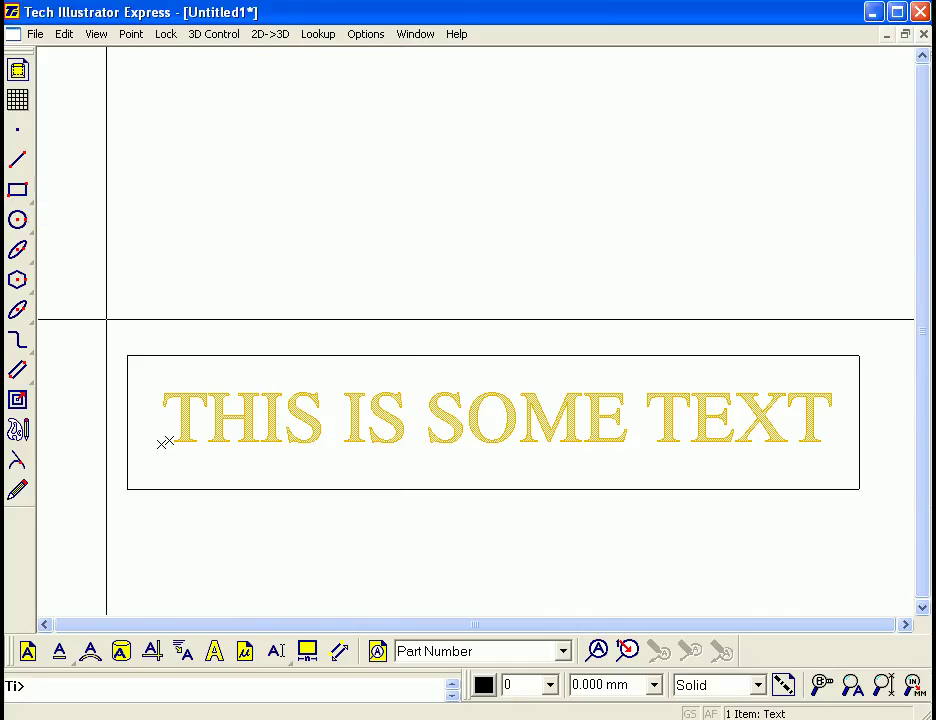
Group the text THIS IS SOME TEXT with the rectangle that frames it.
{"action": "left_click_drag", "start_coordinate": [98, 311], "coordinate": [915, 545]}
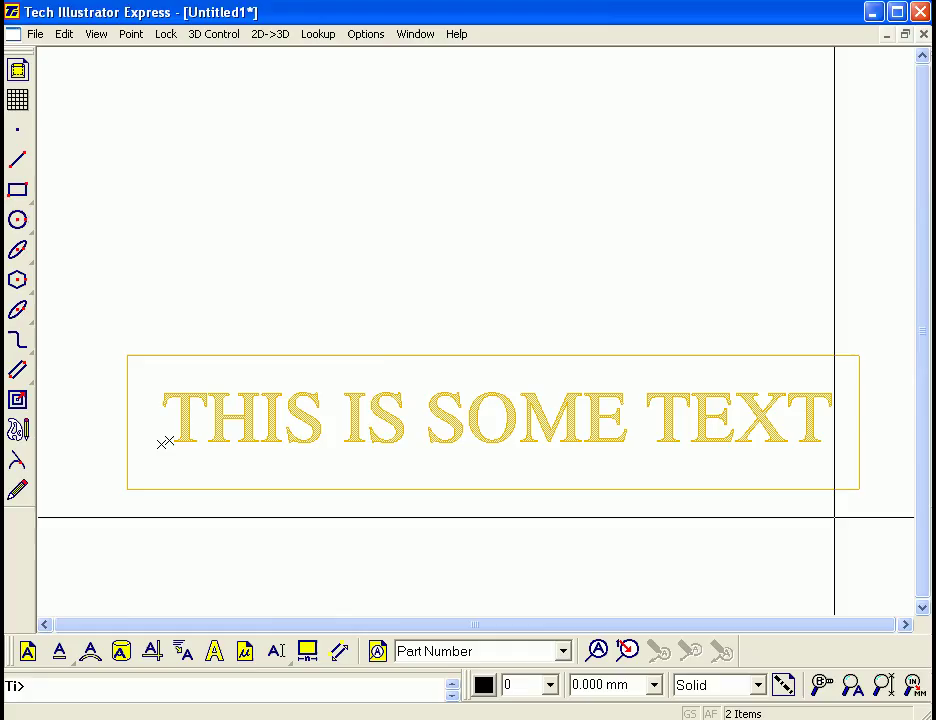
{"action": "right_click", "coordinate": [309, 290]}
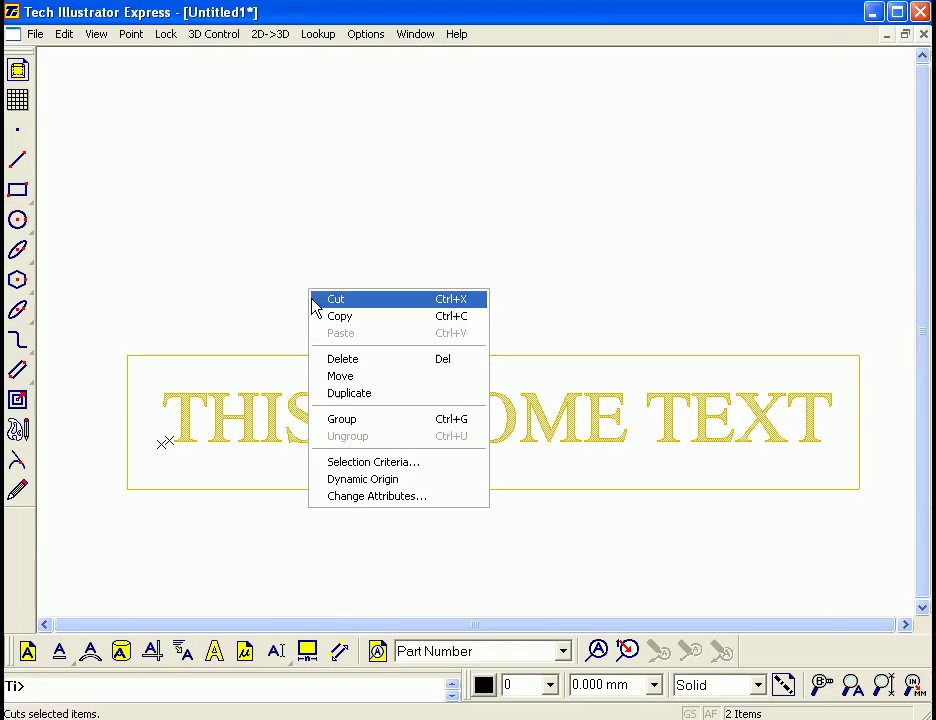
{"action": "left_click", "coordinate": [345, 419]}
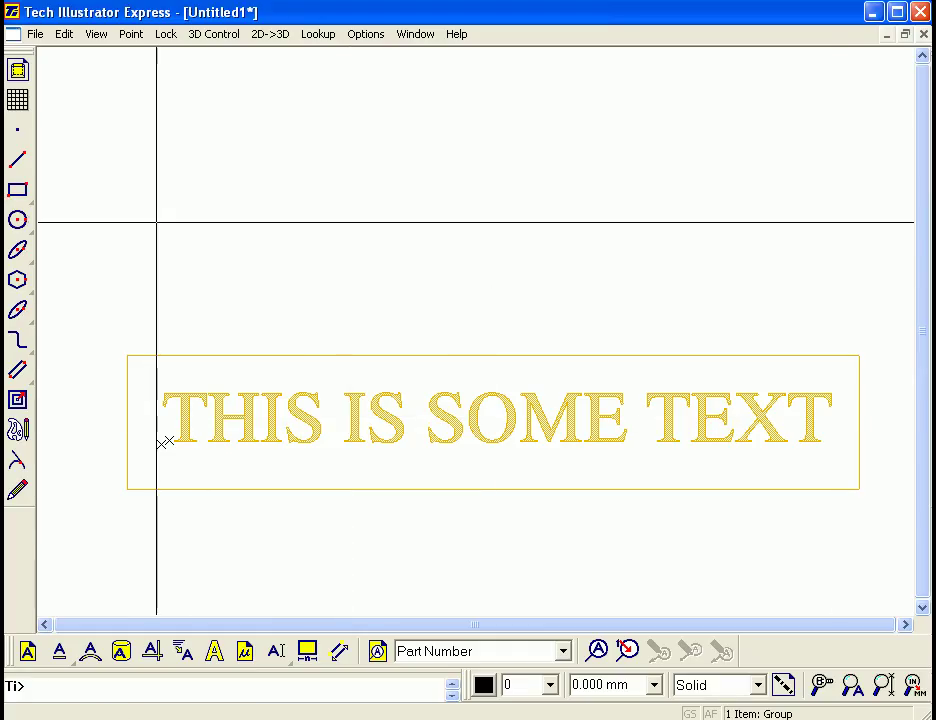
Draw a rectangle as wide as the text frame above it, with a circle inside near the rectangle's left end.
{"action": "left_click", "coordinate": [15, 192]}
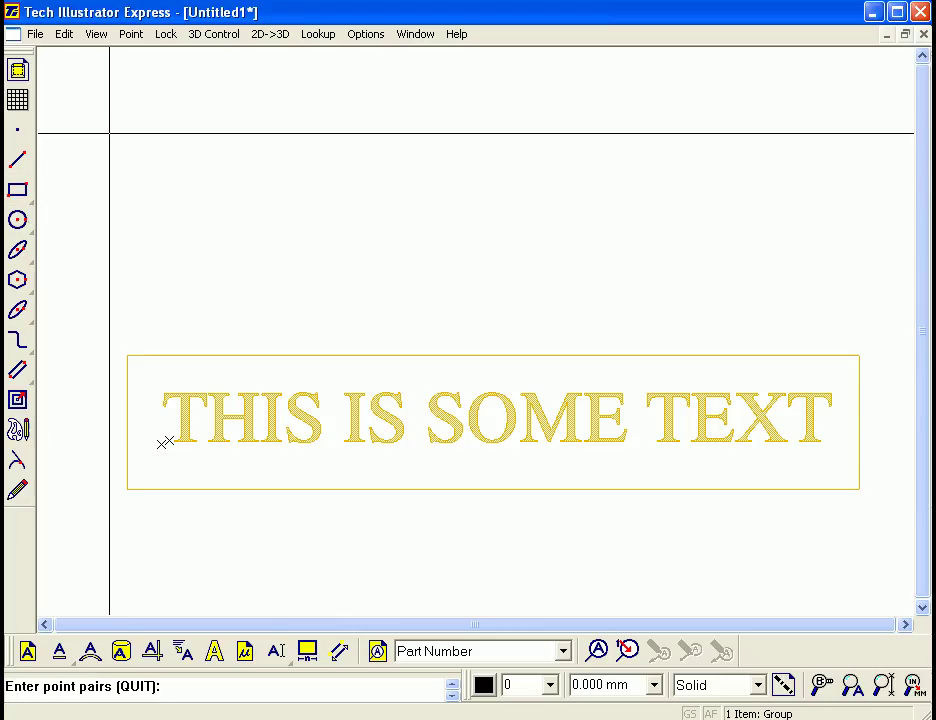
{"action": "left_click", "coordinate": [127, 125]}
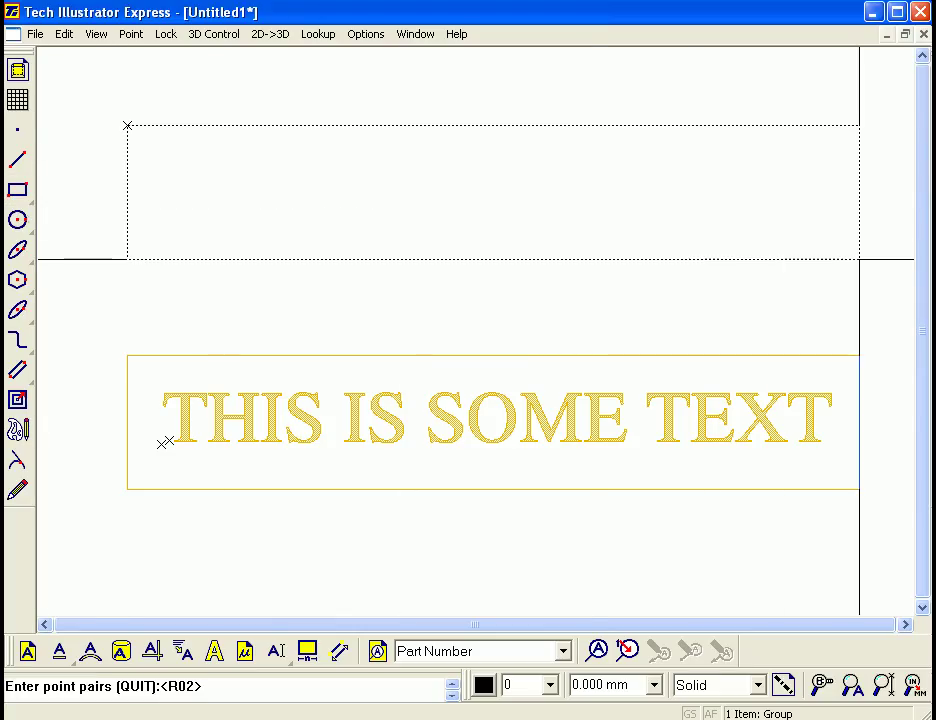
{"action": "left_click", "coordinate": [859, 259]}
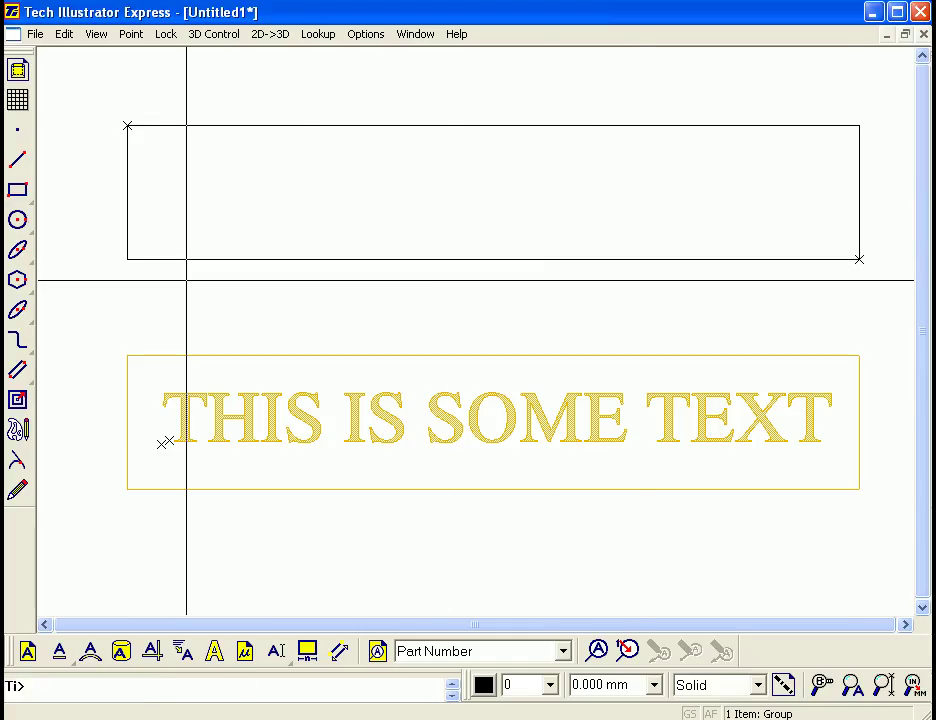
{"action": "left_click", "coordinate": [242, 190]}
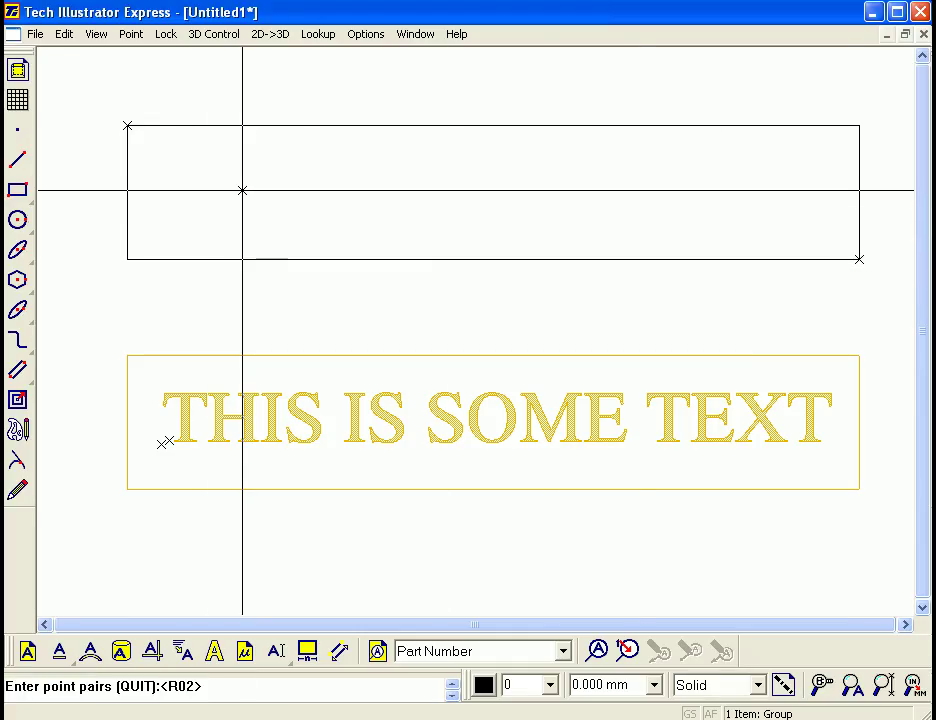
{"action": "left_click", "coordinate": [302, 191]}
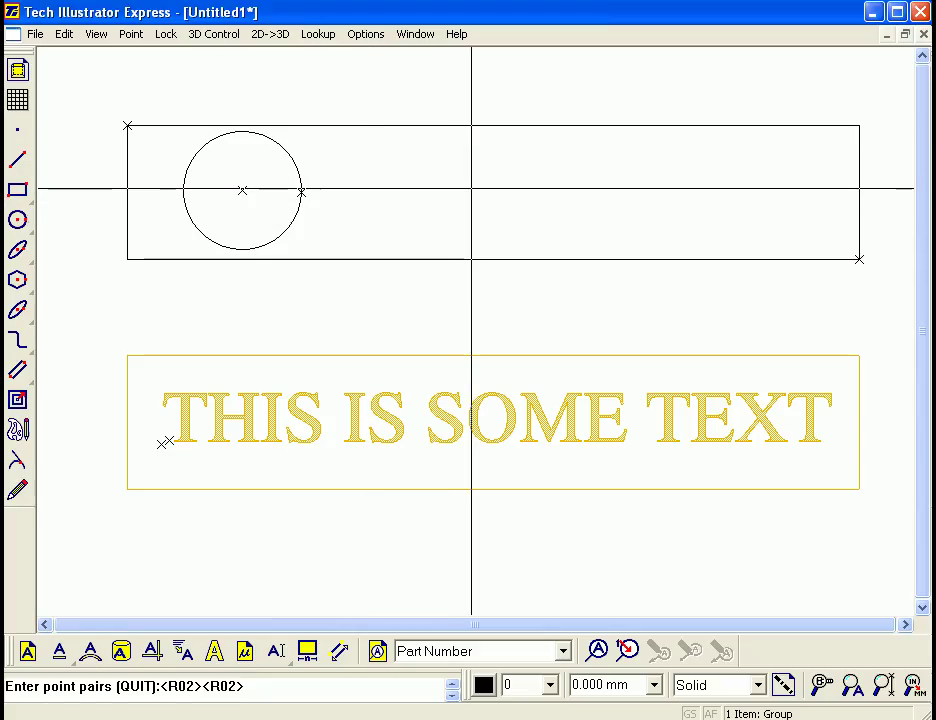
Duplicate the circle twice in a row to its right inside the upper rectangle, and clear the selection.
{"action": "left_click", "coordinate": [295, 161]}
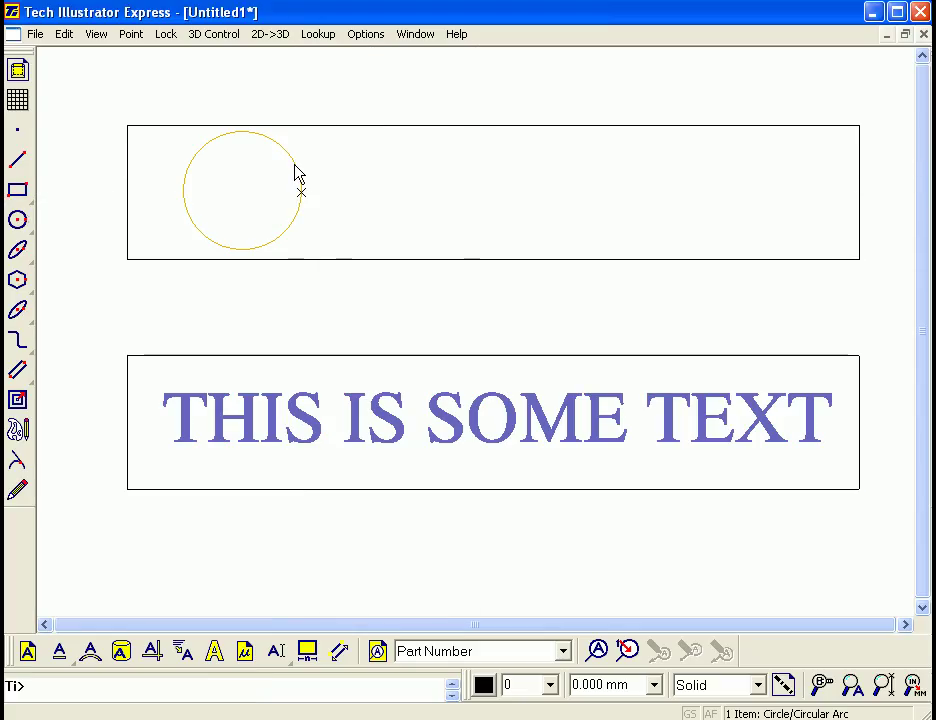
{"action": "right_click", "coordinate": [295, 166]}
{"action": "left_click", "coordinate": [335, 270]}
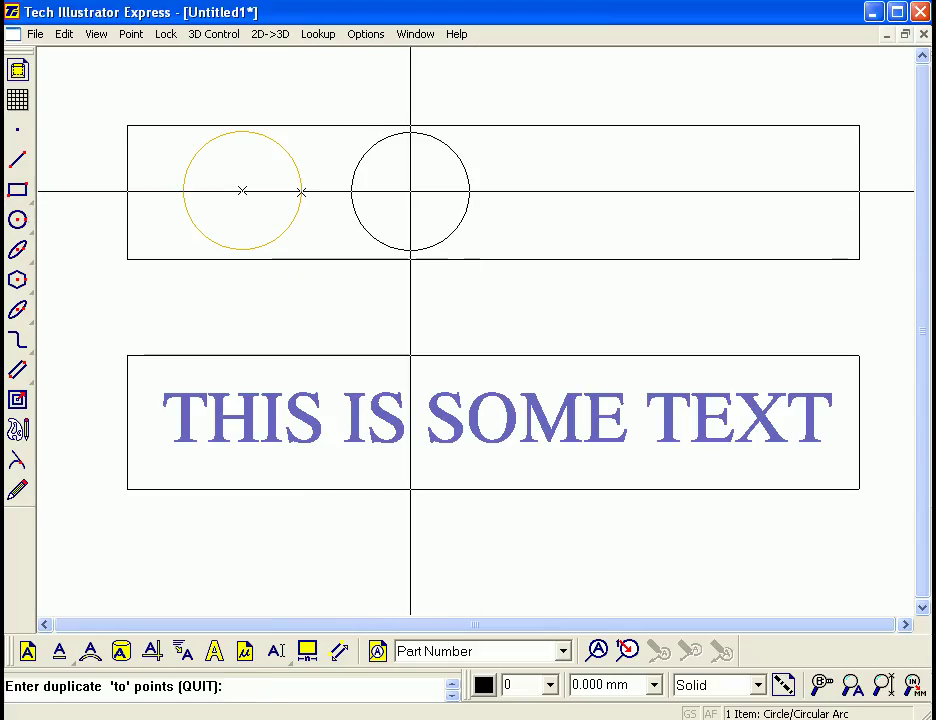
{"action": "left_click", "coordinate": [408, 191]}
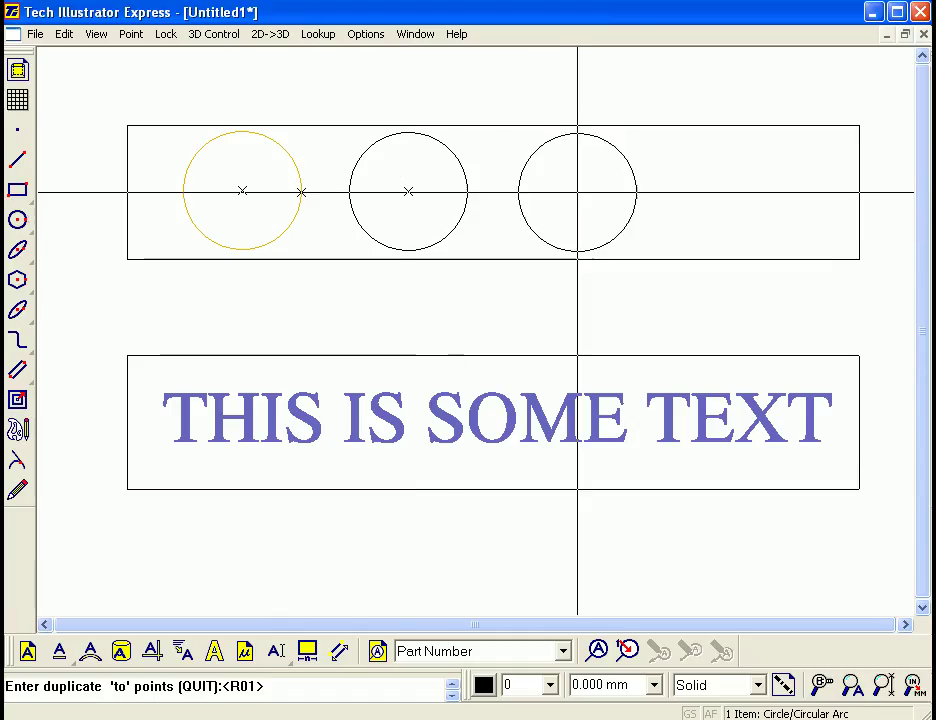
{"action": "left_click", "coordinate": [597, 190]}
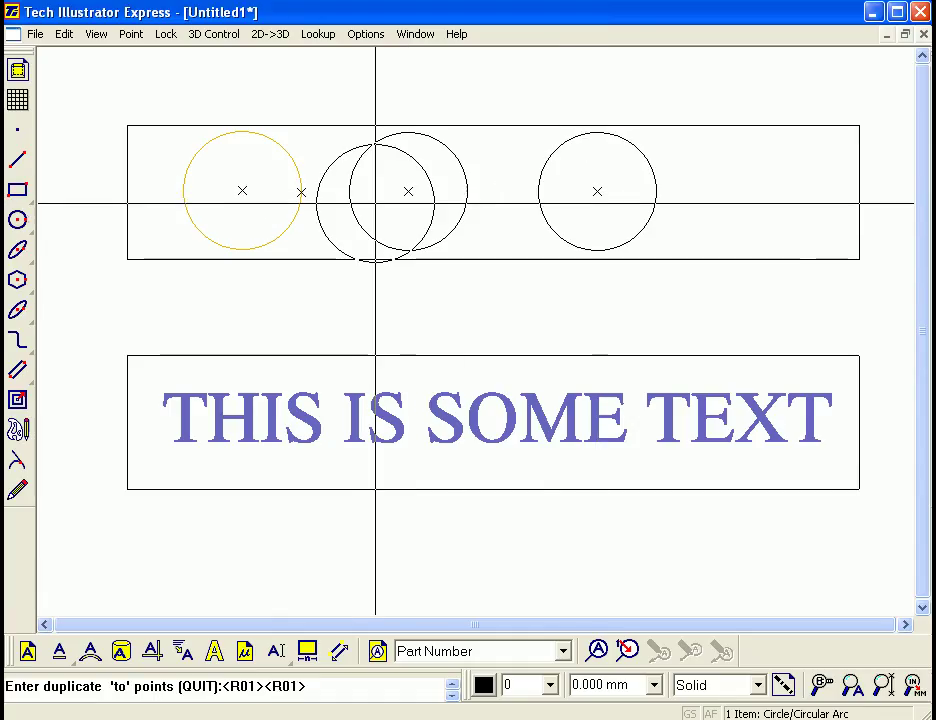
{"action": "key", "text": "Escape"}
{"action": "left_click", "coordinate": [150, 96]}
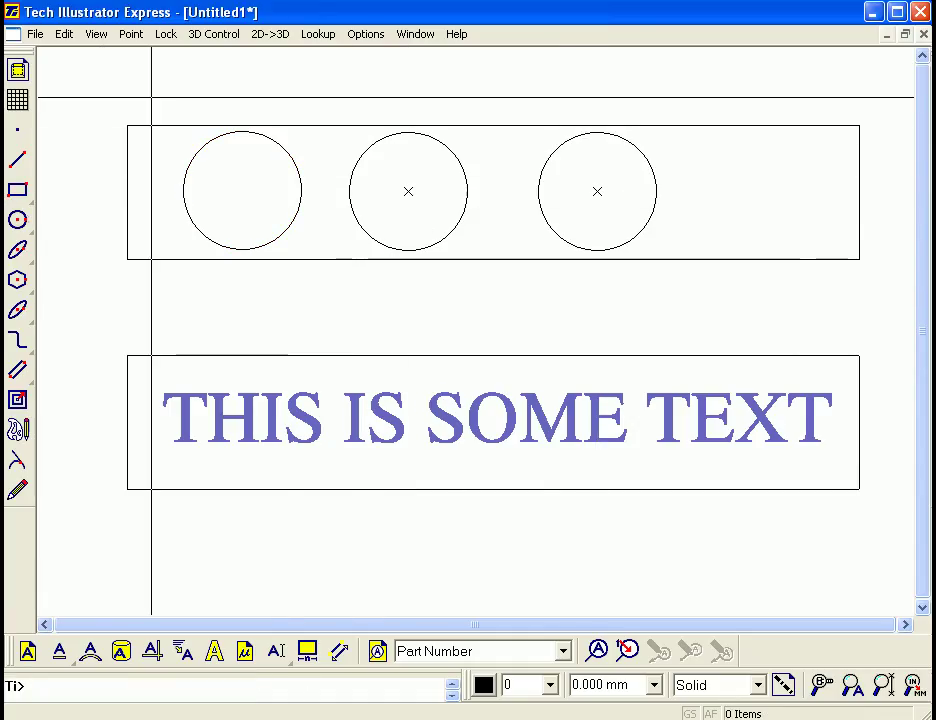
Ungroup the text THIS IS SOME TEXT and its framing rectangle.
{"action": "left_click", "coordinate": [164, 354]}
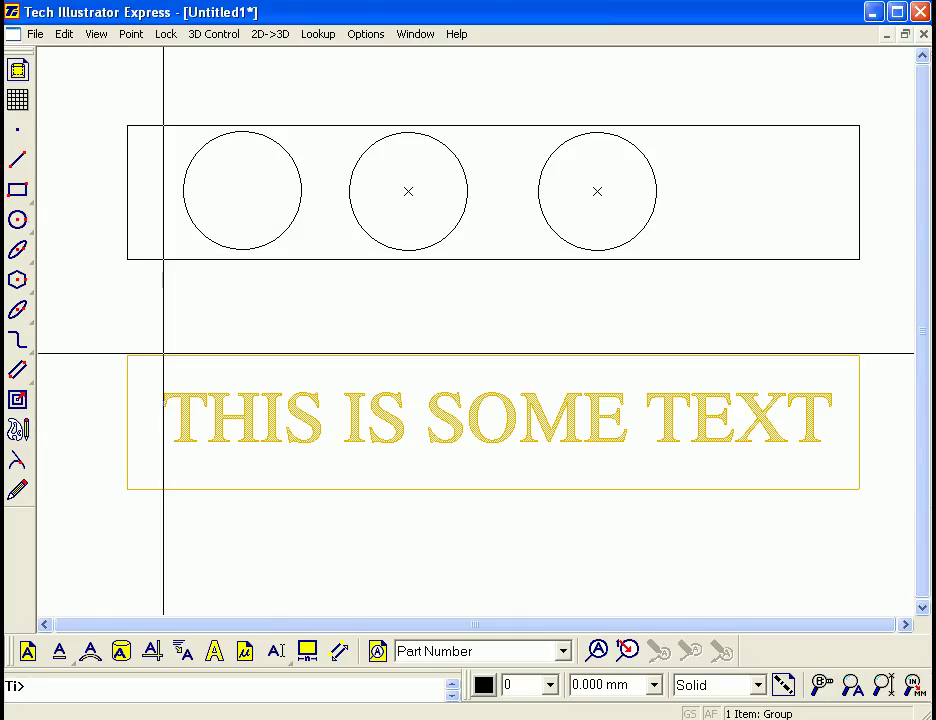
{"action": "right_click", "coordinate": [166, 295]}
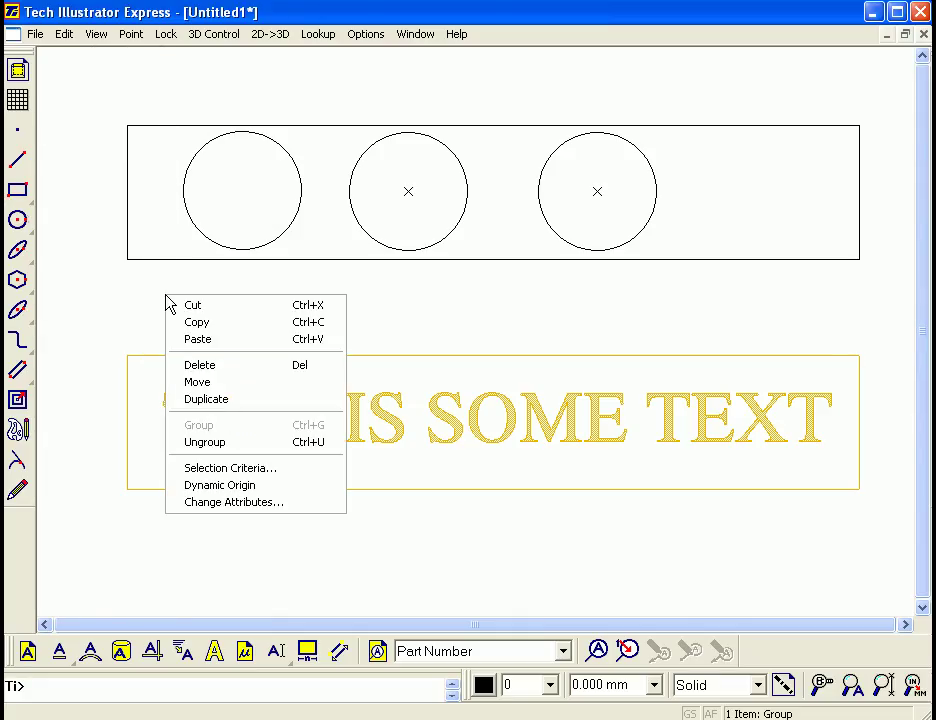
{"action": "left_click", "coordinate": [237, 447]}
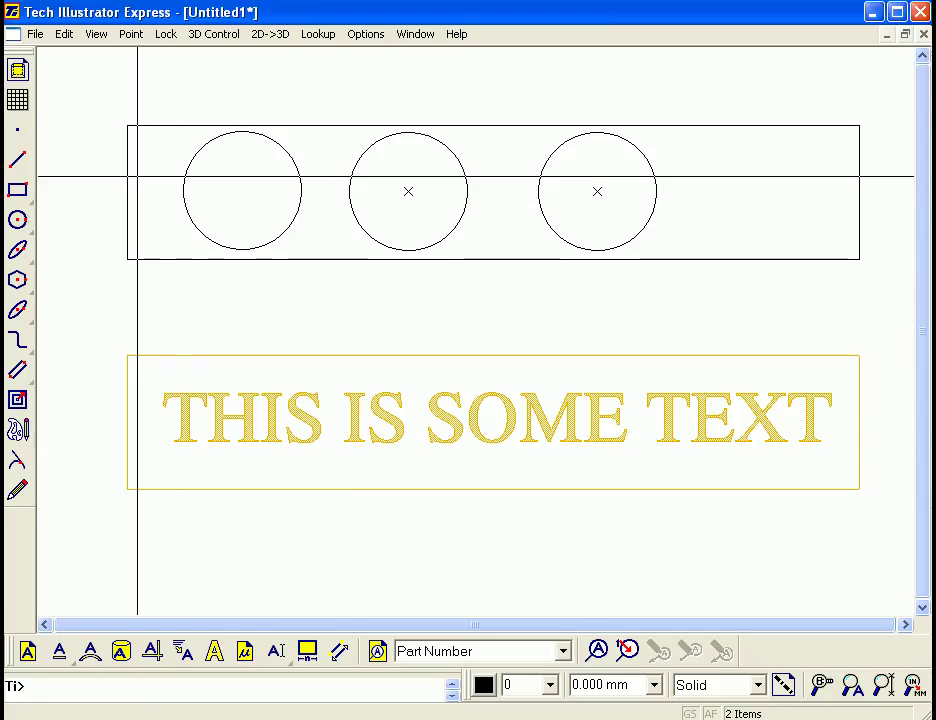
Add the upper rectangle and its three circles to the selected text and frame, and group them all.
{"action": "left_click_drag", "start_coordinate": [90, 98], "coordinate": [866, 282]}
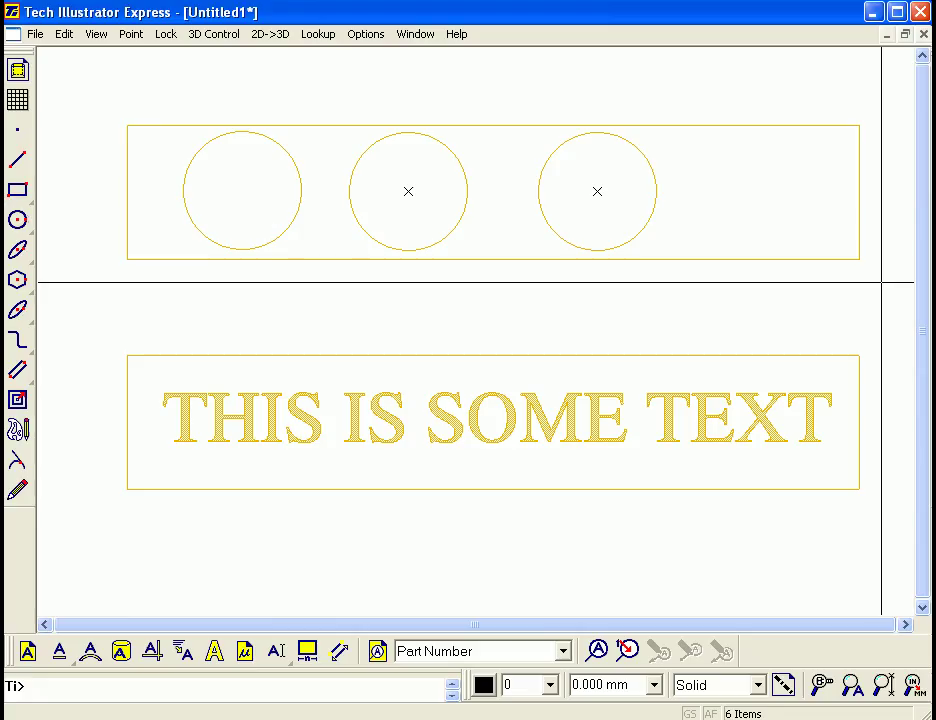
{"action": "right_click", "coordinate": [455, 277]}
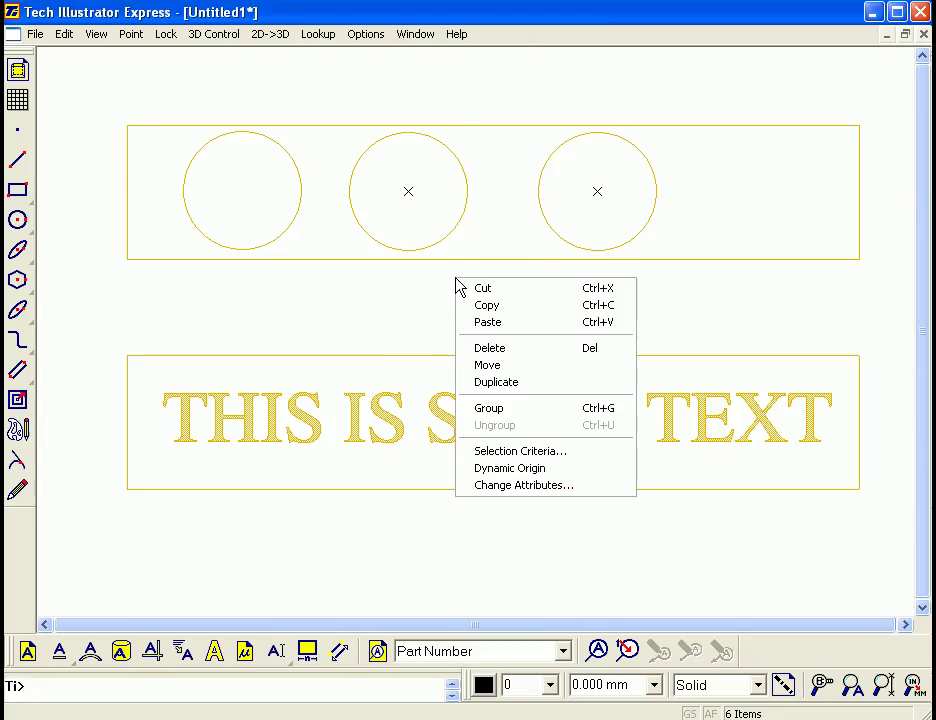
{"action": "left_click", "coordinate": [525, 410]}
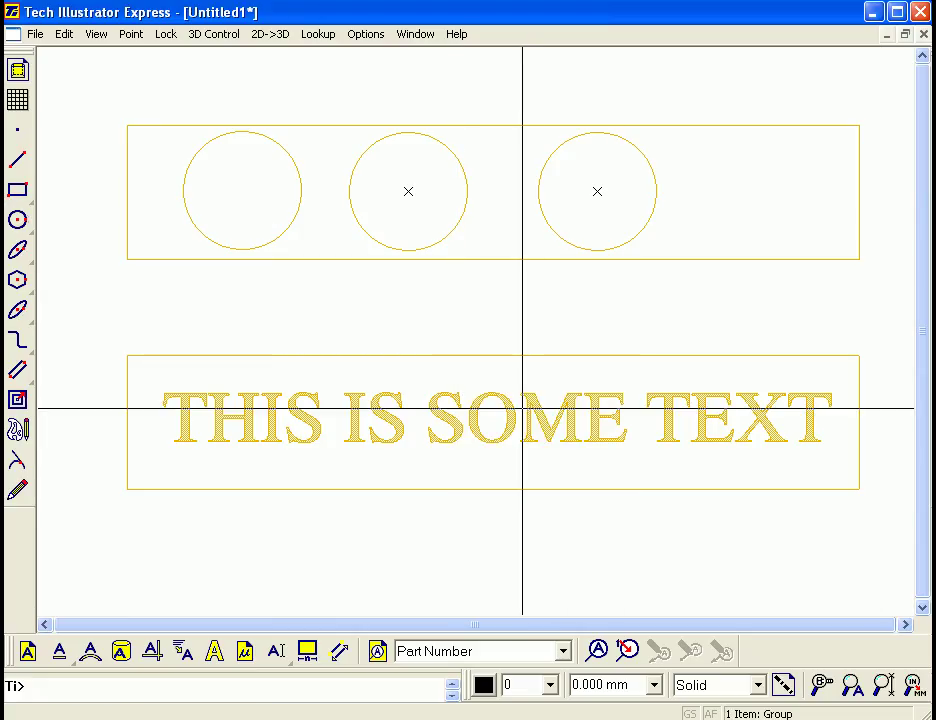
{"action": "left_click", "coordinate": [366, 297]}
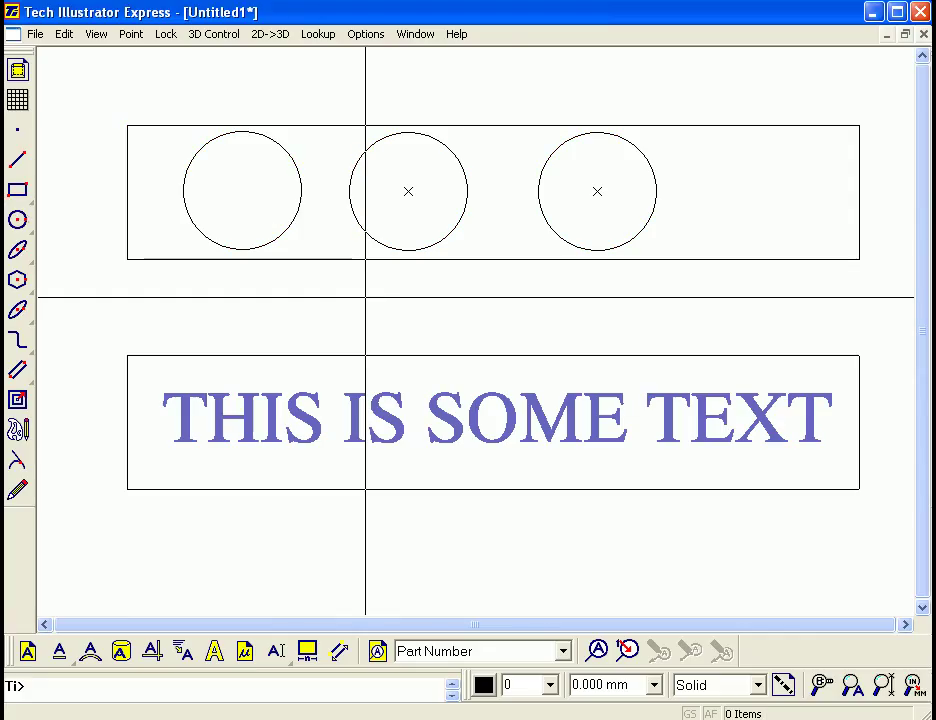
Select the combined group of rectangles, circles and text, and ungroup it.
{"action": "left_click", "coordinate": [207, 261]}
{"action": "right_click", "coordinate": [285, 305]}
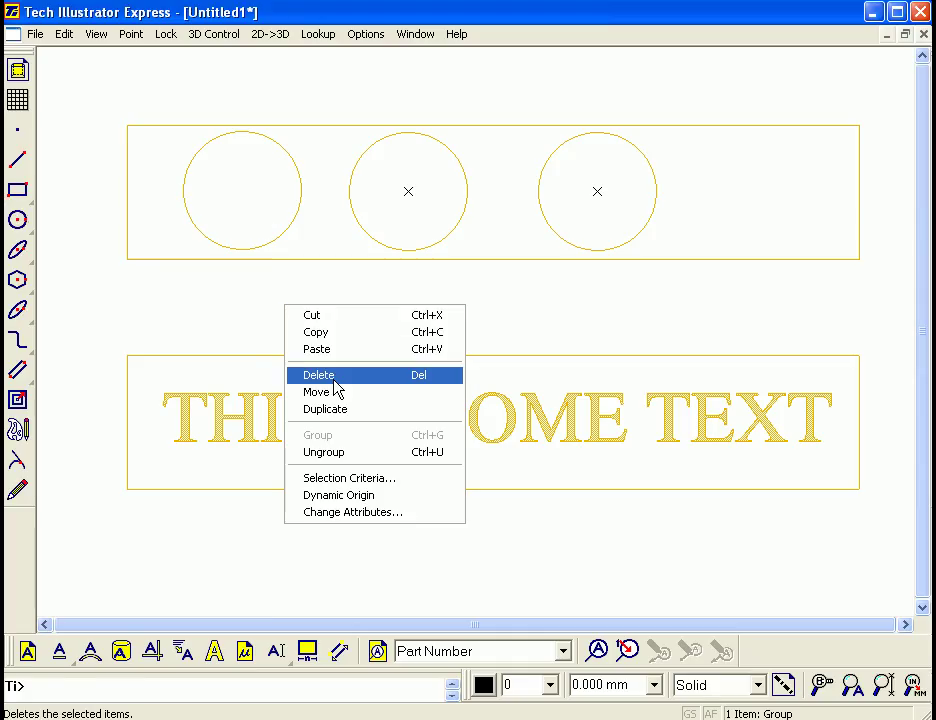
{"action": "left_click", "coordinate": [363, 455]}
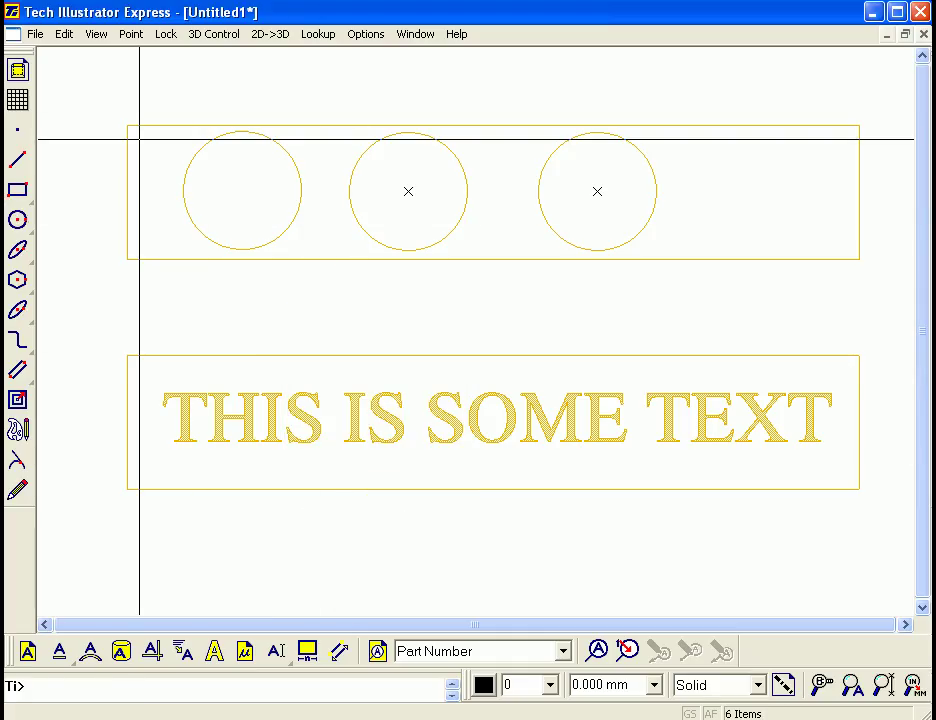
Remove the left and middle circles from the selection, group the remaining items, and check which objects the new group selects.
{"action": "left_click_drag", "start_coordinate": [101, 98], "coordinate": [326, 291]}
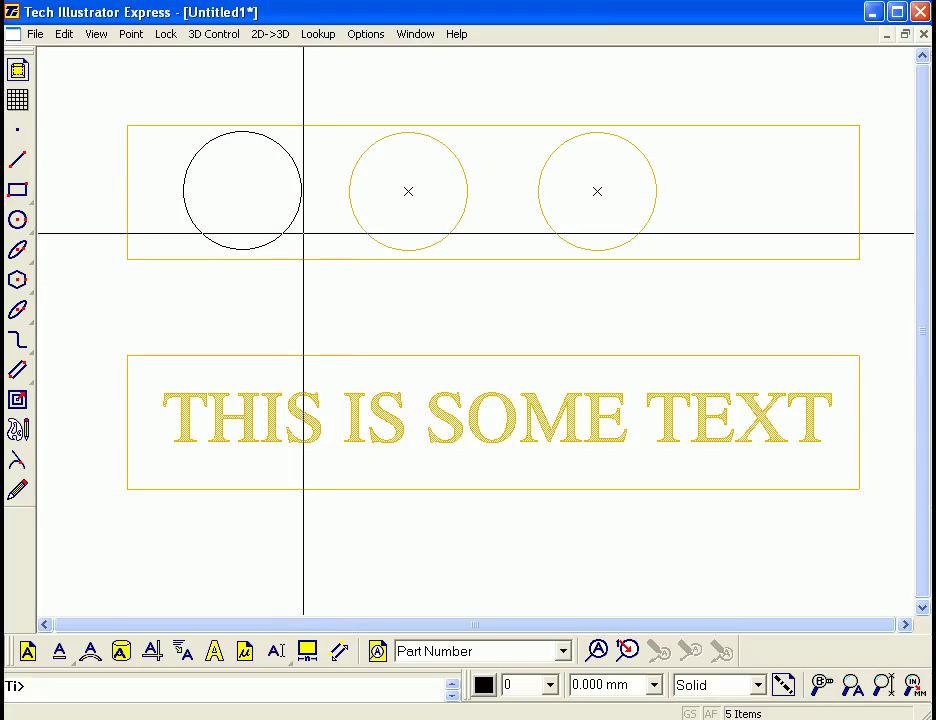
{"action": "left_click_drag", "start_coordinate": [328, 100], "coordinate": [500, 294]}
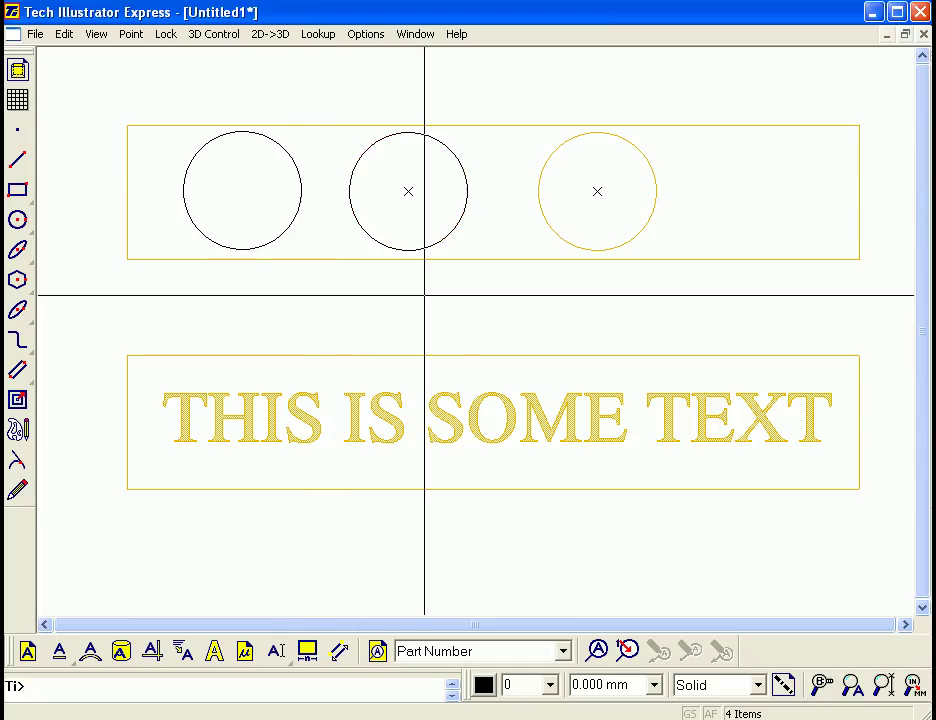
{"action": "right_click", "coordinate": [316, 295]}
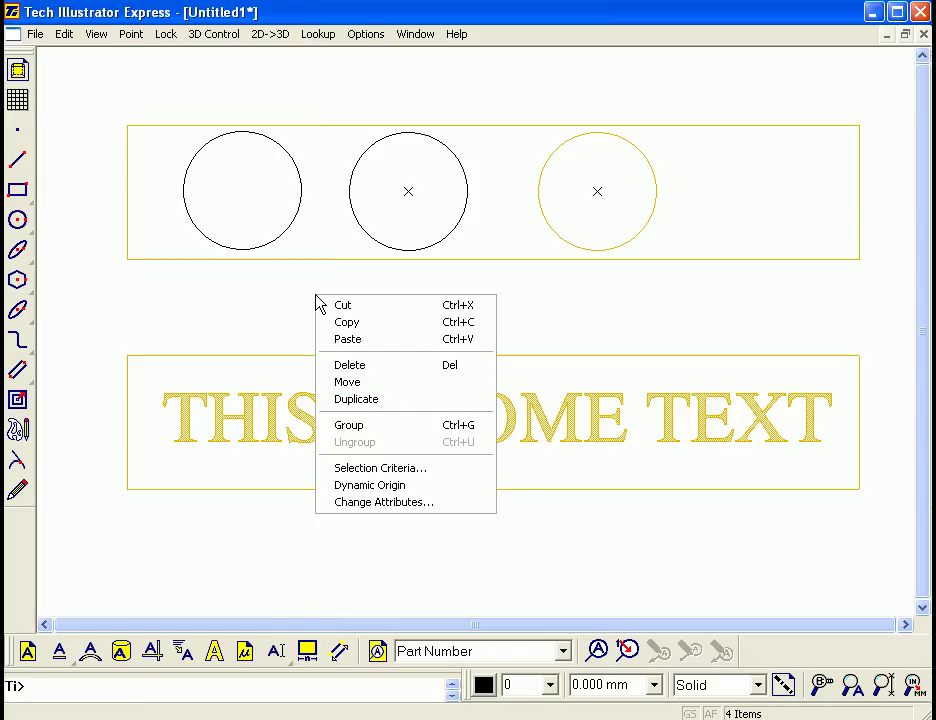
{"action": "left_click", "coordinate": [393, 425]}
{"action": "left_click", "coordinate": [376, 297]}
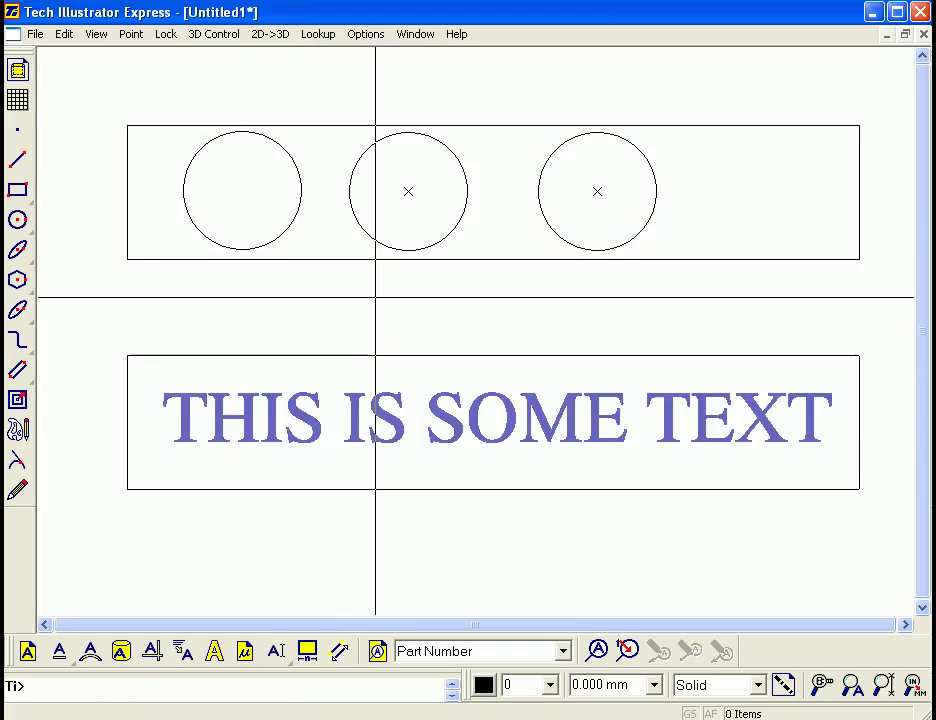
{"action": "left_click", "coordinate": [376, 262]}
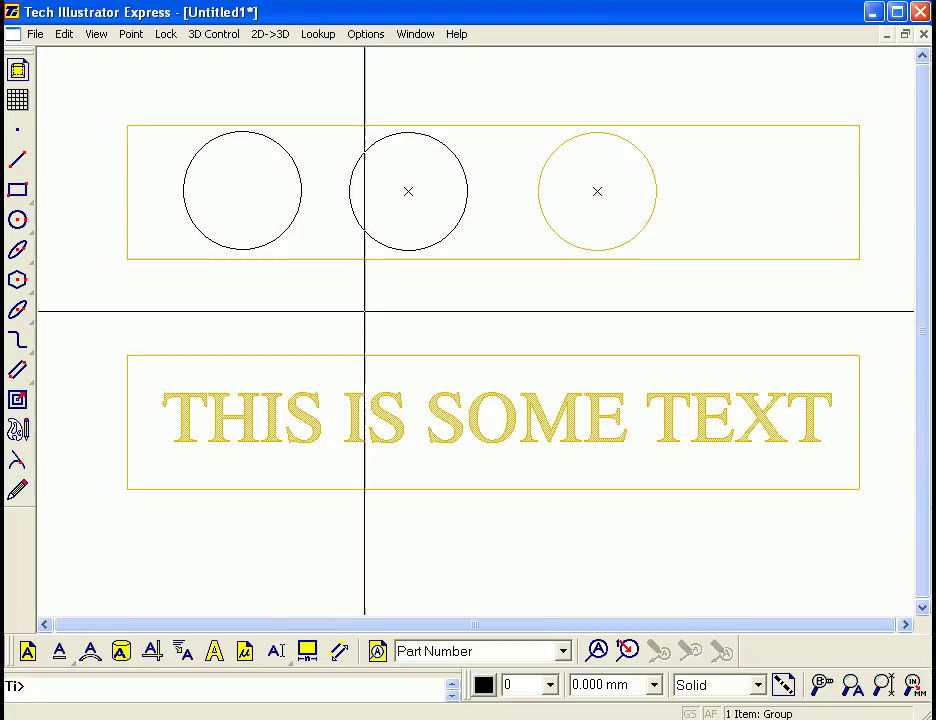
{"action": "left_click", "coordinate": [82, 76]}
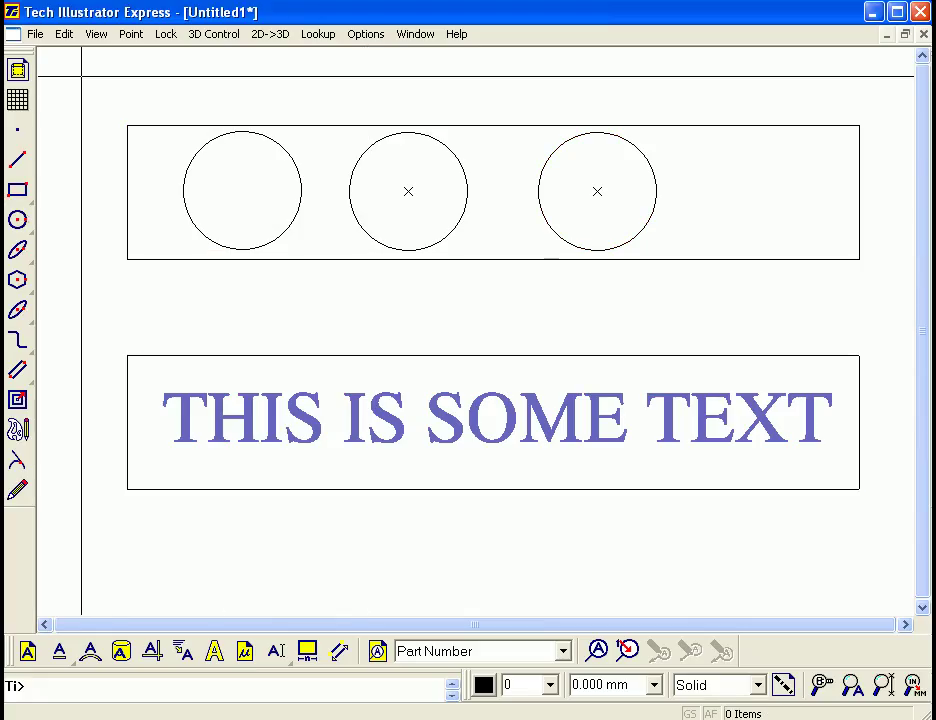